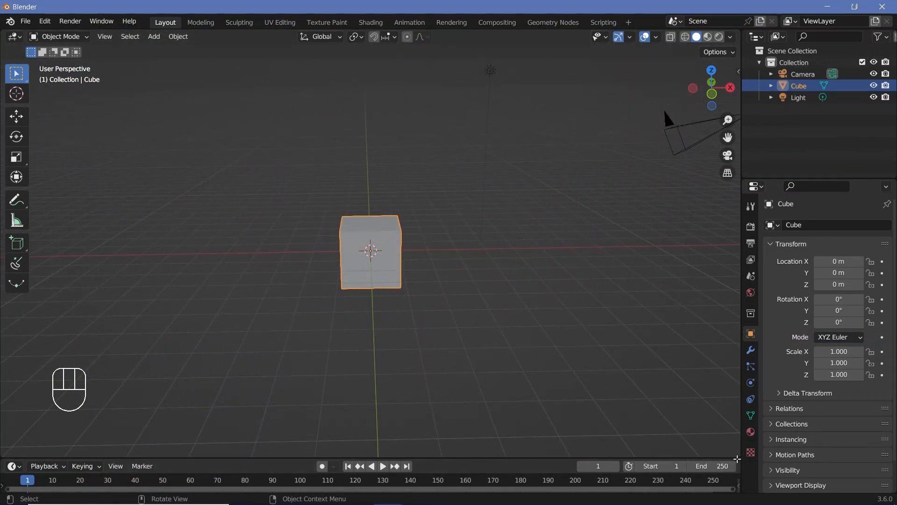
- Split off a Geometry Node Editor area below the 3D viewport and create a new node tree for the cube
mouse_move(737, 459)
mouse_down()
mouse_move(729, 279)
mouse_move(736, 460)
mouse_up()
drag(736, 455, 726, 255)
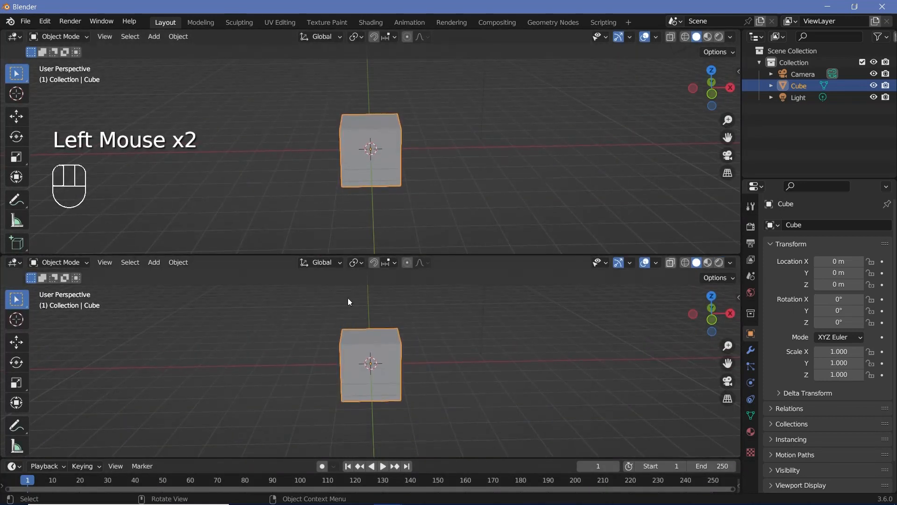
click(15, 263)
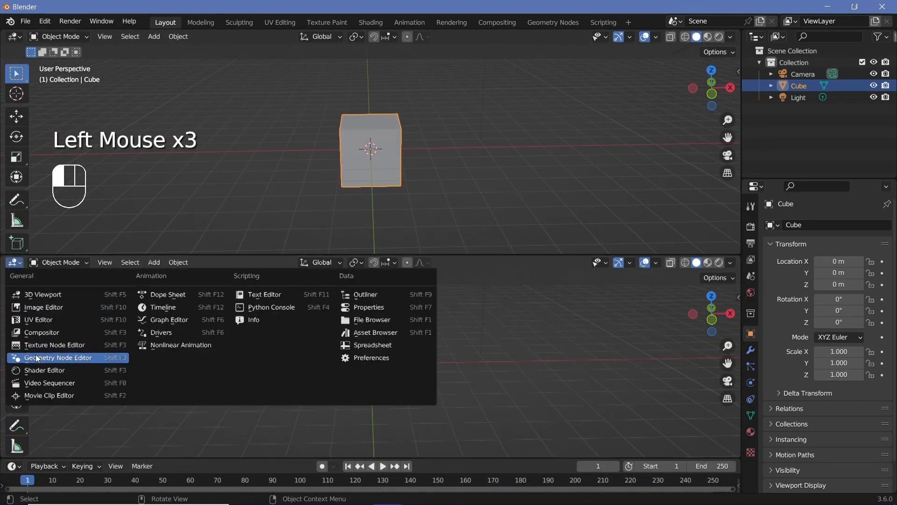
click(56, 357)
middle_click(333, 333)
click(372, 264)
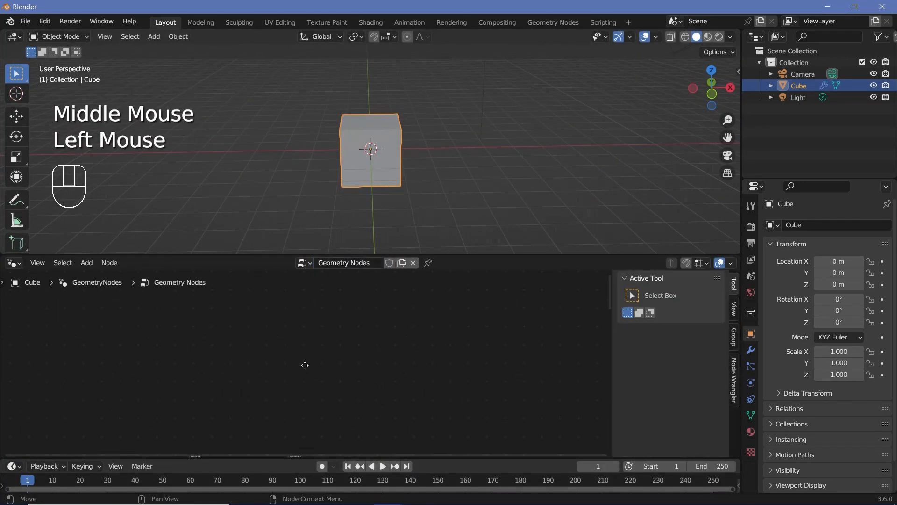
- Delete the Group Input node from the node tree
middle_drag(409, 285, 409, 276)
scroll(339, 334, up, 7)
click(306, 383)
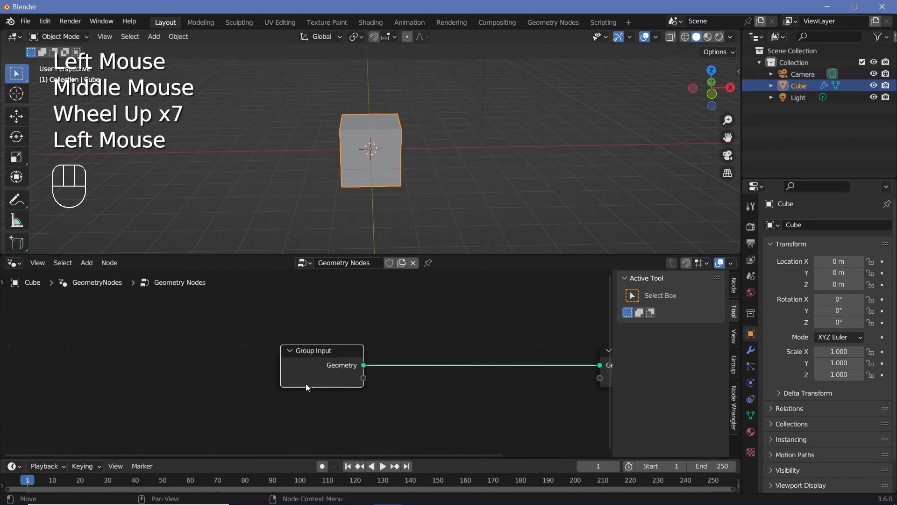
key(x)
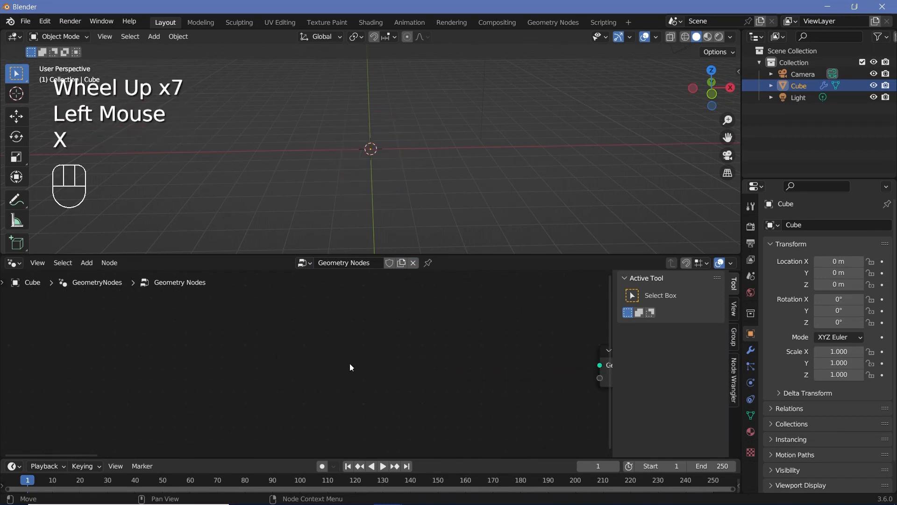
- Add a Grid mesh primitive node before the Group Output
middle_drag(351, 368, 317, 356)
key(shift+a)
click(277, 271)
click(304, 292)
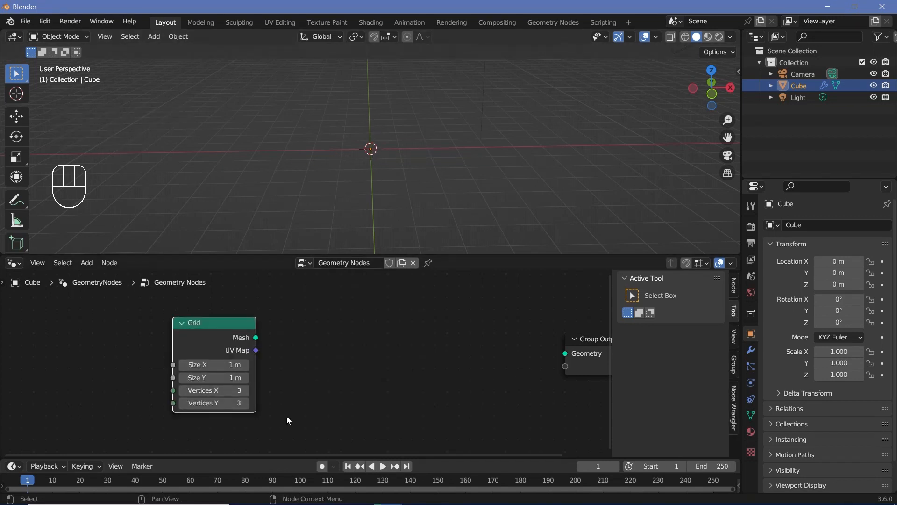
- Set the Grid node's Size Y to 5 m and Size X to 0.1 m
middle_drag(287, 419, 368, 408)
scroll(309, 374, up, 1)
click(306, 373)
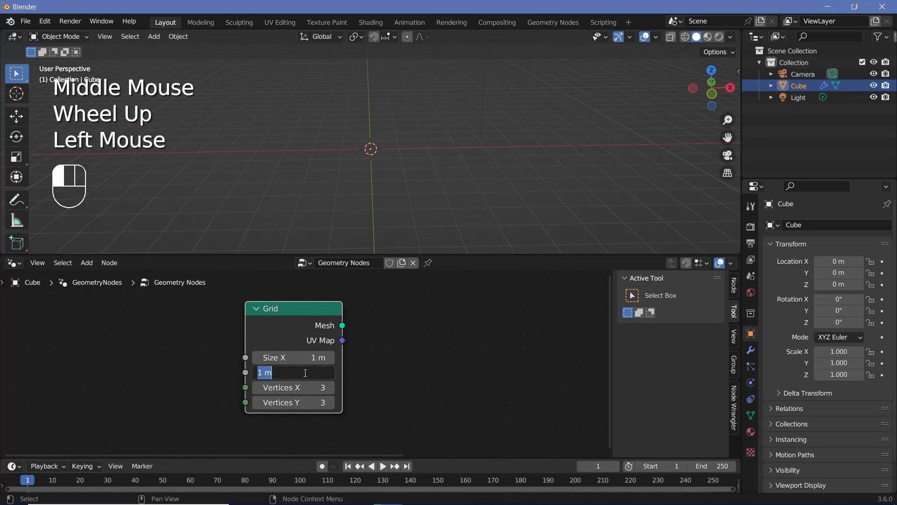
text(5)
key(Return)
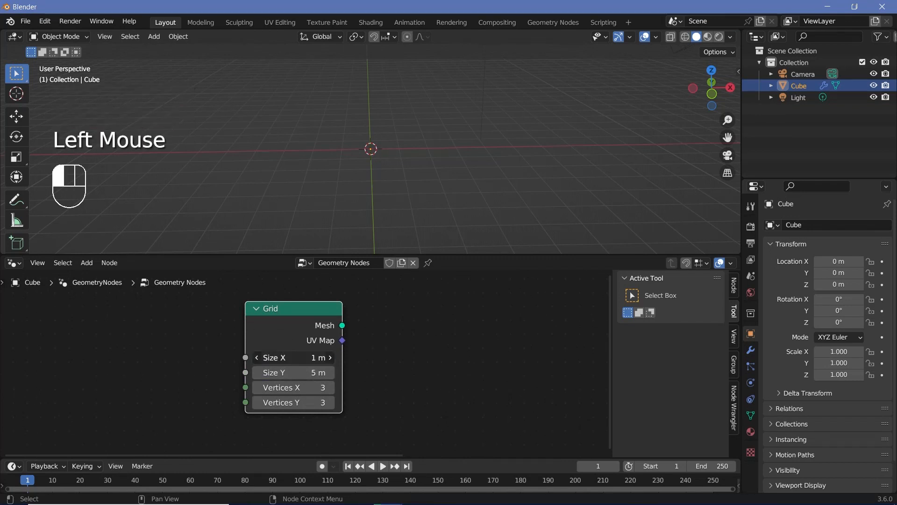
click(302, 362)
text(0.1)
key(Return)
scroll(355, 373, down, 2)
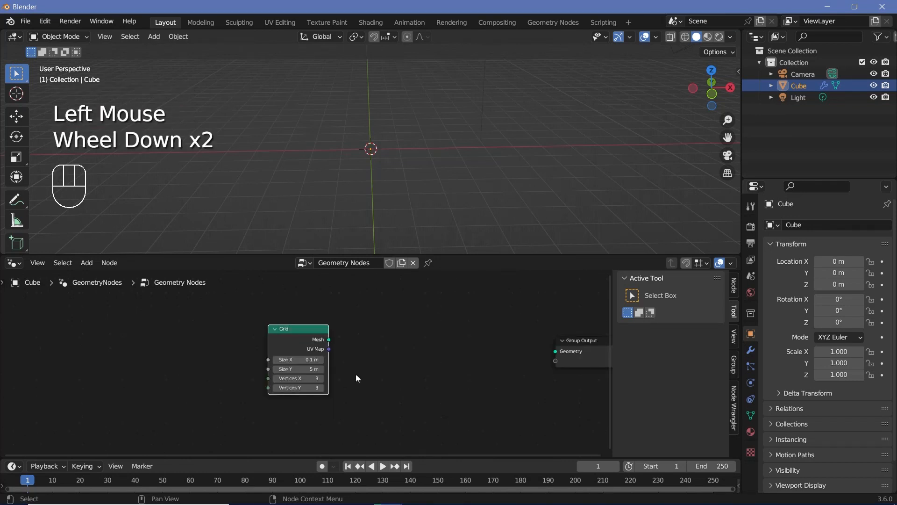
- Connect the Grid node's Mesh output to the Group Output's Geometry input and inspect the strip up close
middle_drag(355, 374, 268, 374)
drag(243, 340, 475, 355)
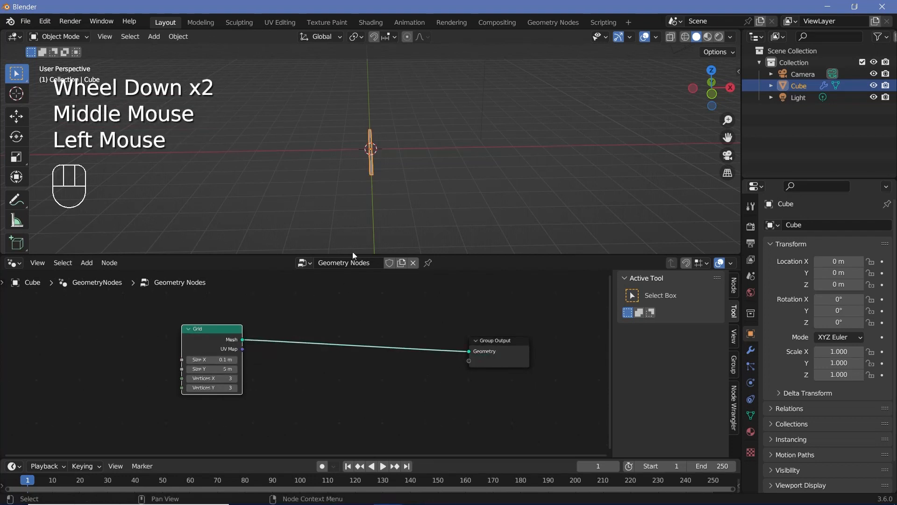
middle_drag(392, 177, 392, 243)
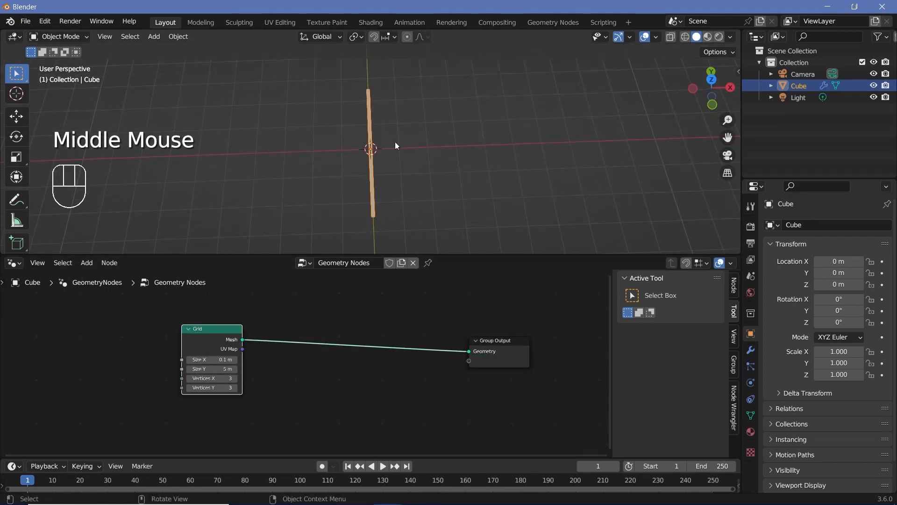
scroll(381, 217, up, 3)
shift+middle_drag(380, 218, 409, 226)
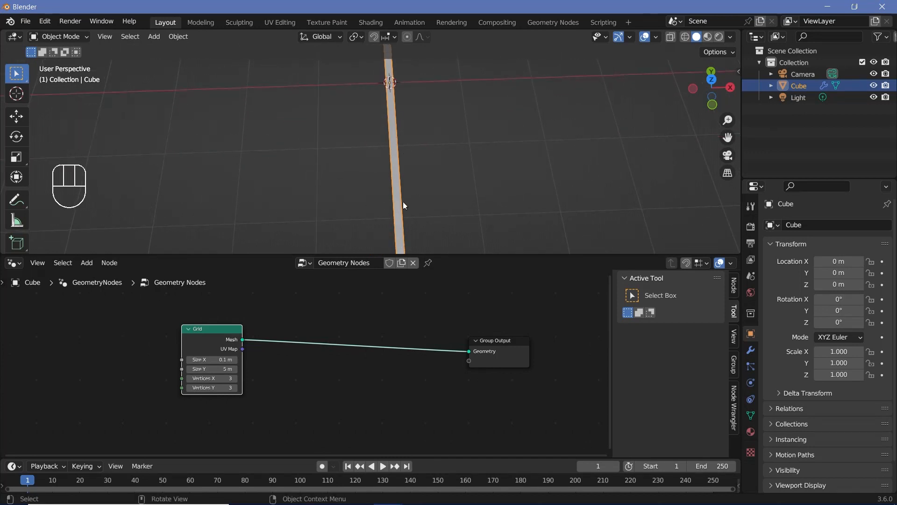
- Insert a Distribute Points on Faces node between Grid and Group Output, using the Poisson Disk method
key(shift+a)
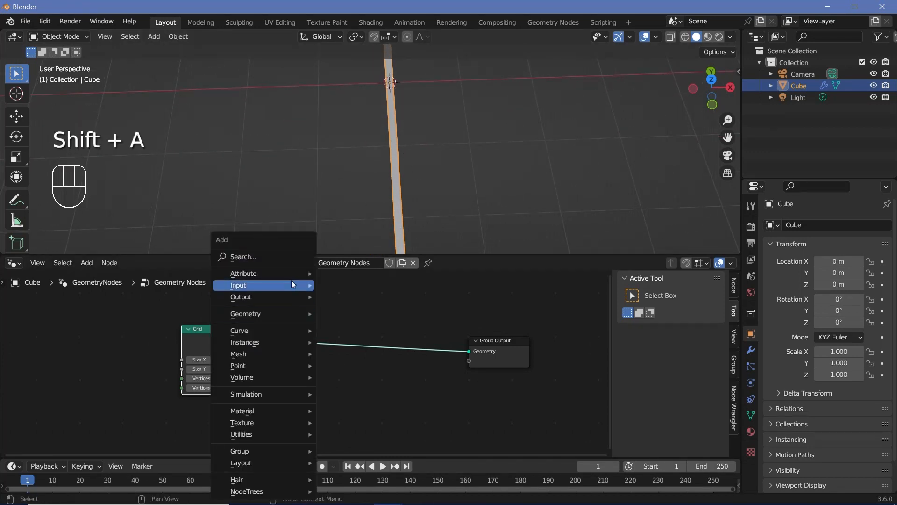
click(294, 258)
text(dist)
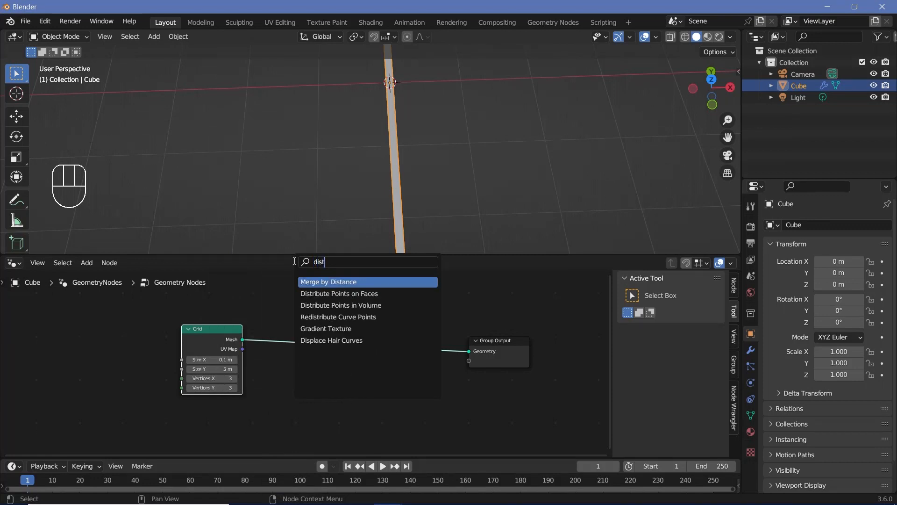
key(Return)
click(297, 366)
click(310, 369)
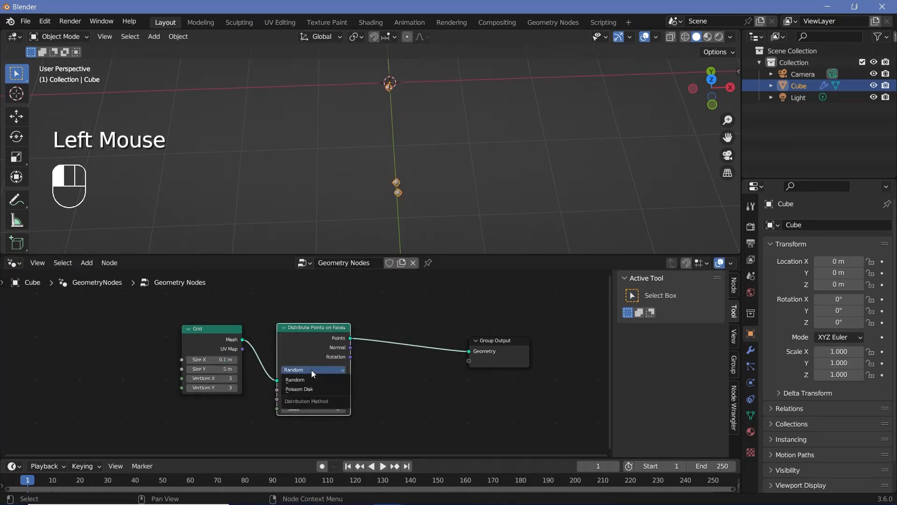
click(309, 389)
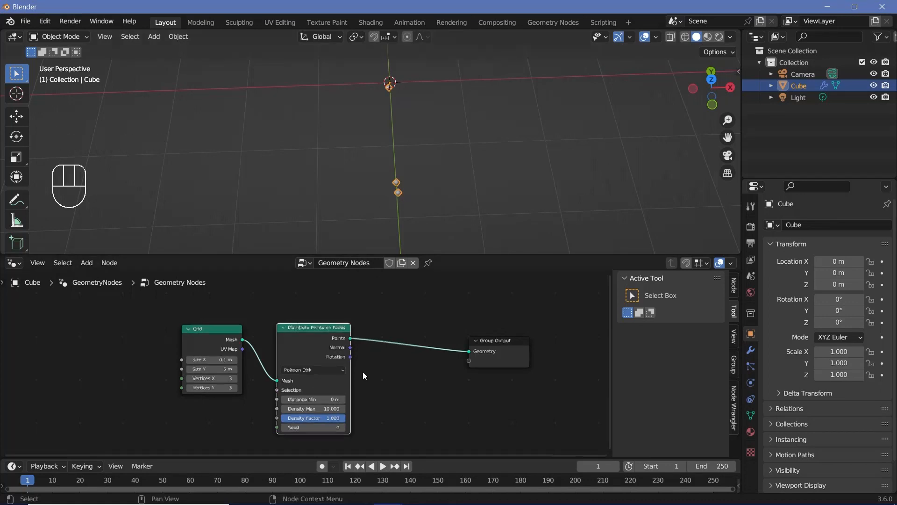
- Set Distribute Points on Faces to a Distance Min of 0.01 m and a Density Max of about 430.7
scroll(362, 371, up, 2)
scroll(376, 363, up, 2)
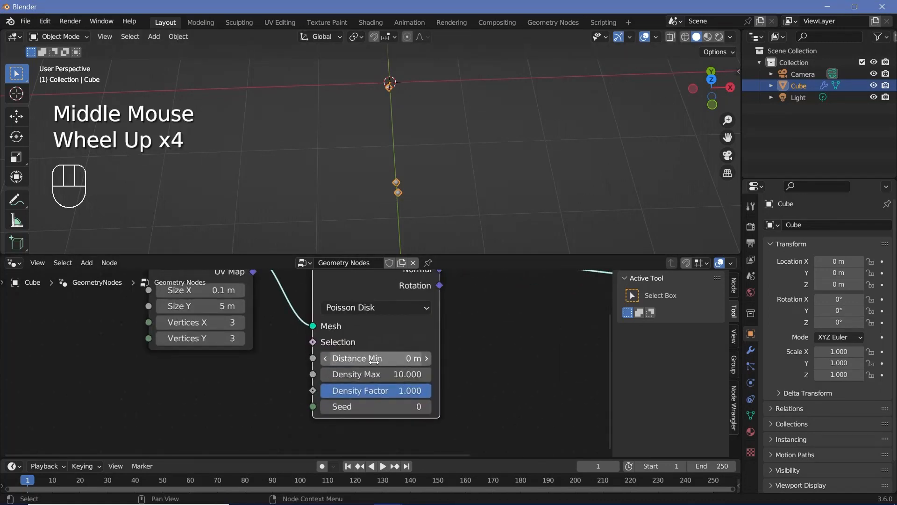
click(364, 361)
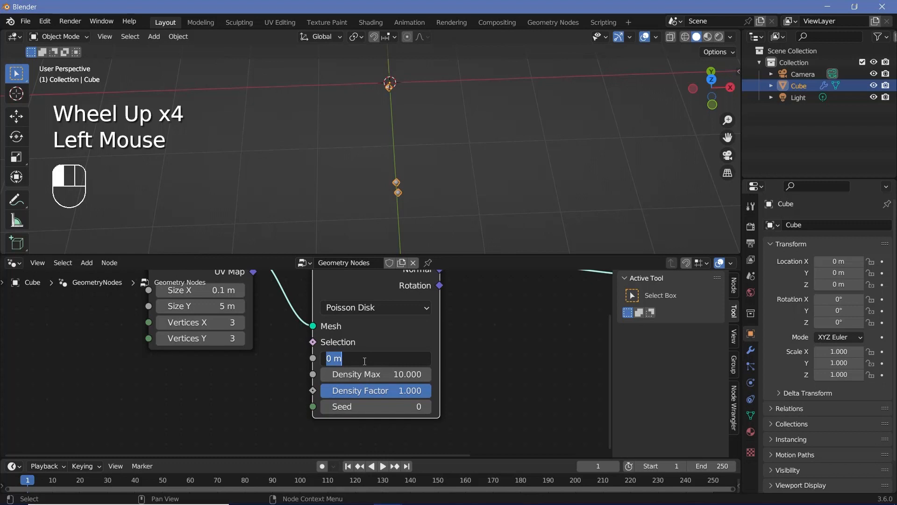
text(0.01)
key(Return)
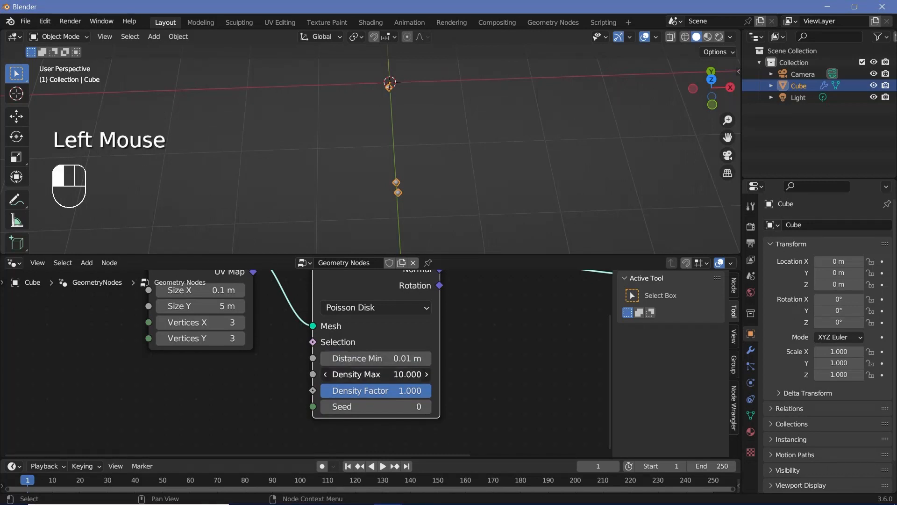
mouse_move(374, 374)
mouse_down()
mouse_move(439, 374)
mouse_move(374, 369)
mouse_up()
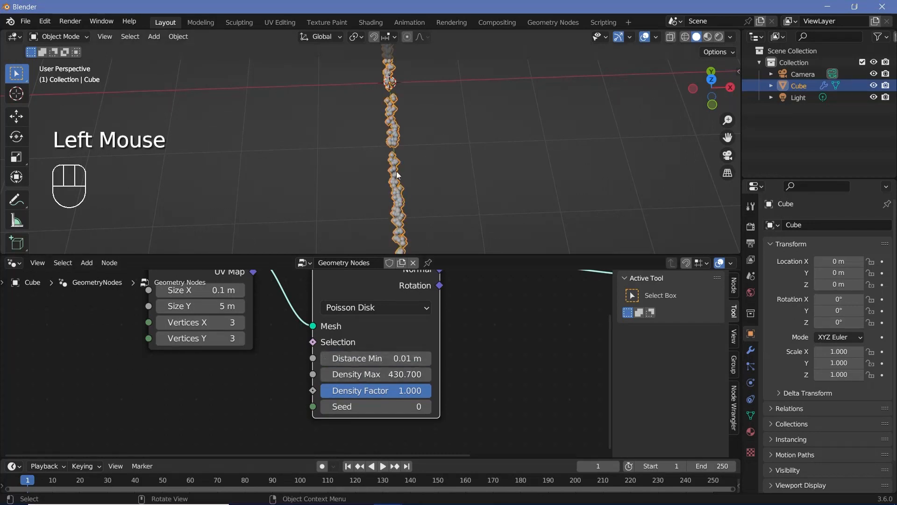
- Set the Distance Min of the distributed points to 0.1 m and check the spacing along the strip
scroll(398, 175, up, 2)
scroll(355, 360, up, 1)
click(347, 358)
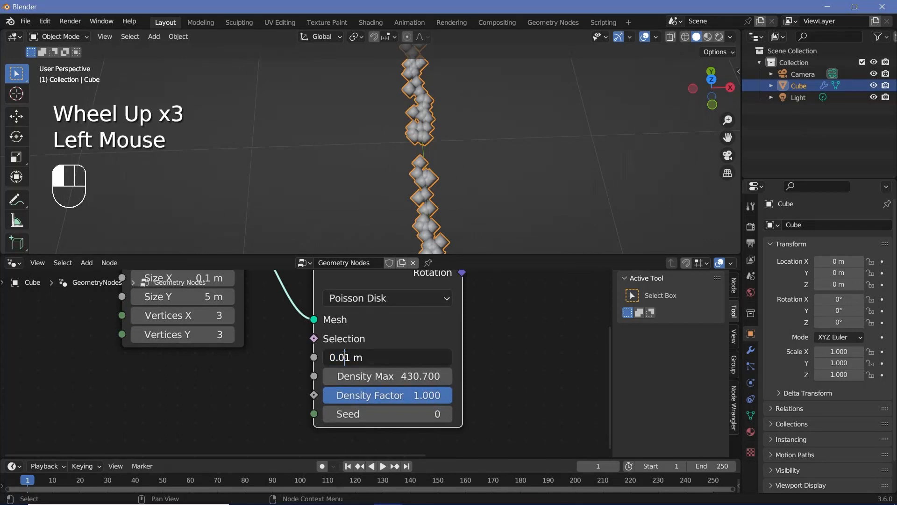
key(Return)
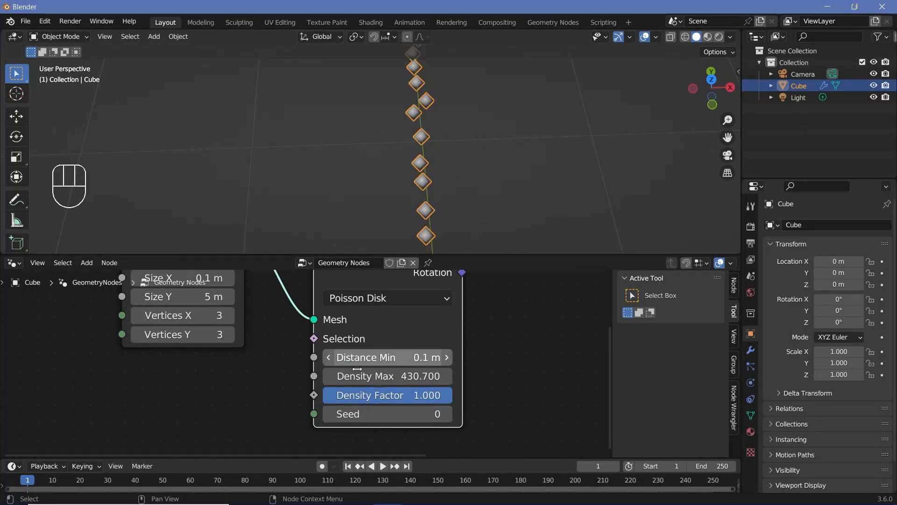
scroll(428, 153, down, 4)
middle_drag(416, 185, 388, 107)
scroll(334, 351, down, 2)
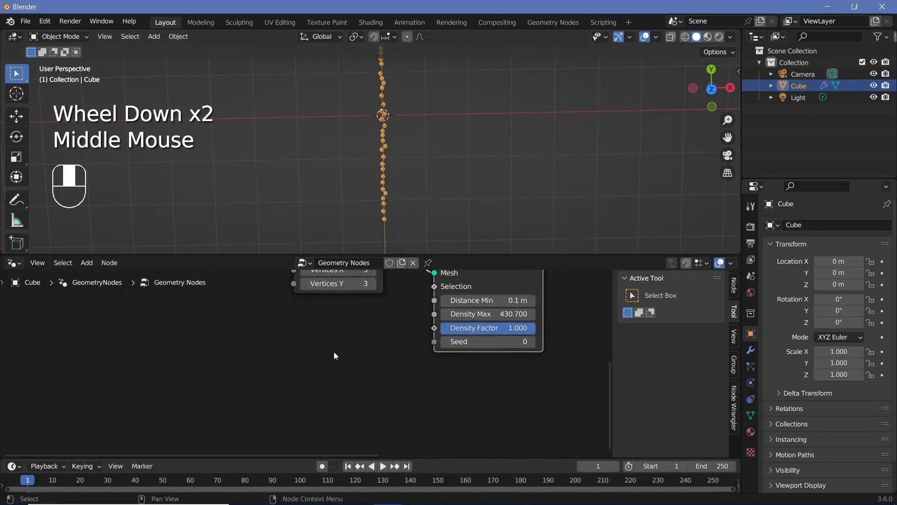
scroll(379, 172, down, 2)
middle_drag(380, 170, 334, 123)
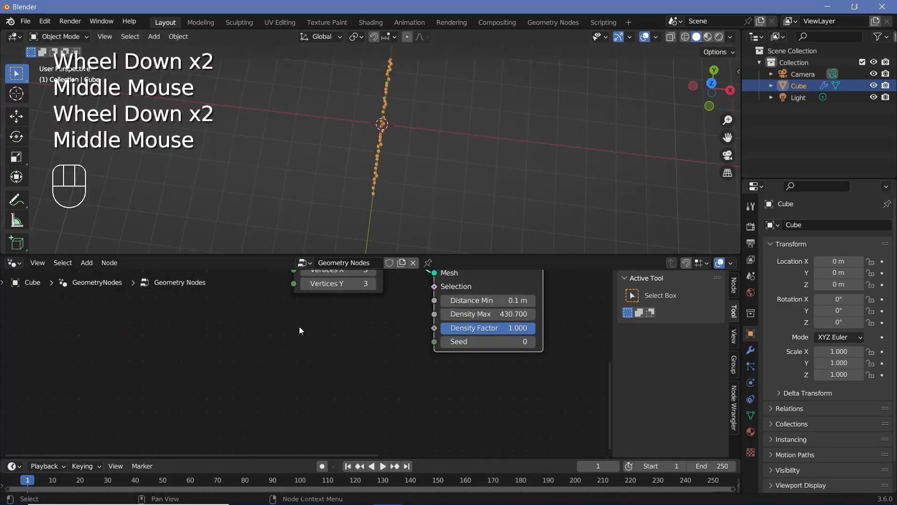
- Add a Set Position node below the Distribute Points on Faces node
middle_drag(324, 369, 386, 359)
key(shift+a)
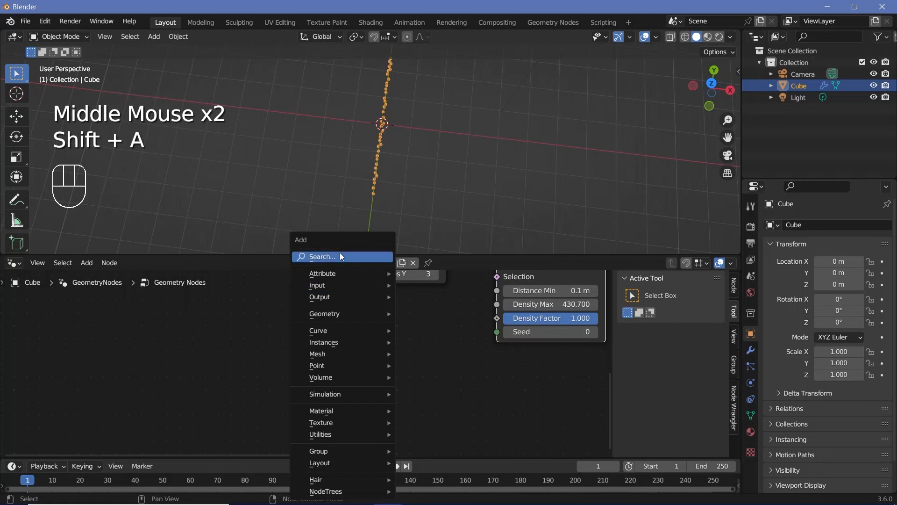
text(set pos)
key(Return)
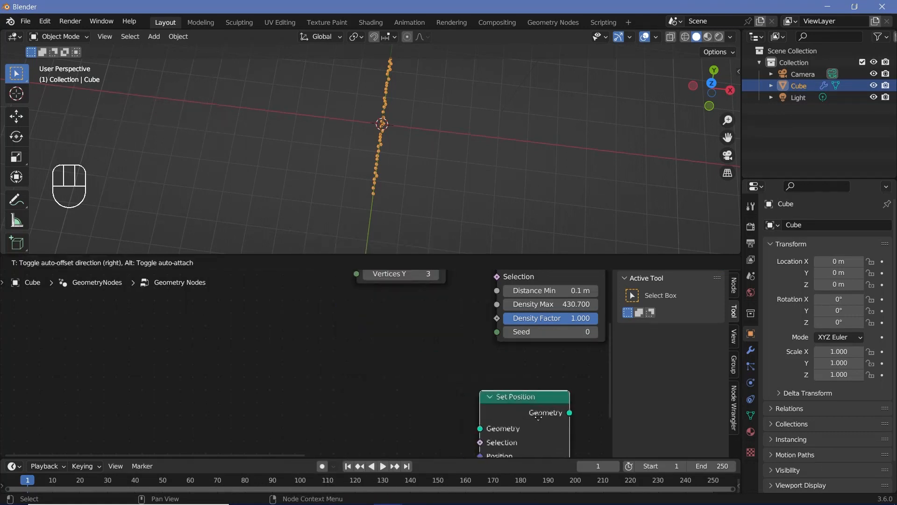
click(560, 393)
- Insert the Set Position node into the link between Distribute Points on Faces and Group Output, spacing the nodes apart
scroll(517, 374, down, 2)
middle_drag(516, 374, 359, 445)
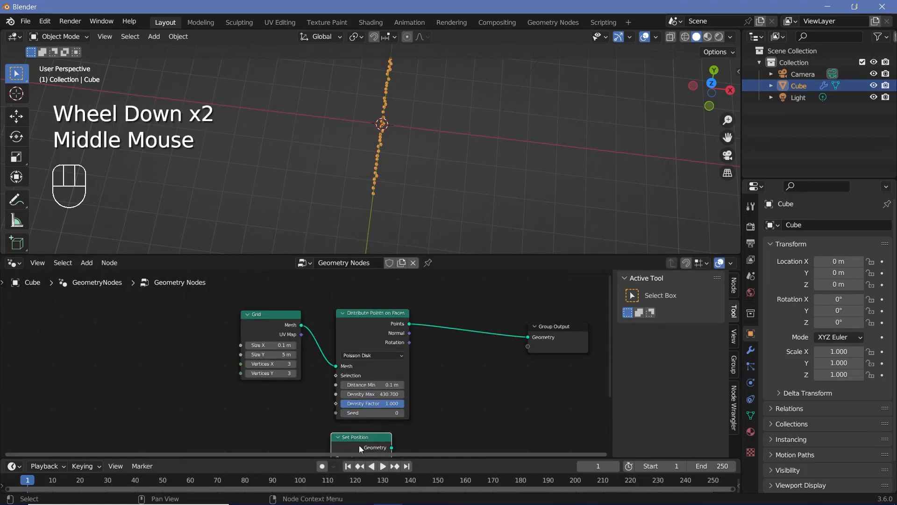
drag(359, 445, 485, 336)
middle_drag(547, 374, 412, 362)
drag(493, 390, 382, 299)
drag(435, 400, 368, 291)
drag(367, 326, 472, 309)
- Set the Set Position node's X offset to -15 m and bring the shifted points into view
scroll(465, 366, up, 1)
drag(509, 355, 510, 355)
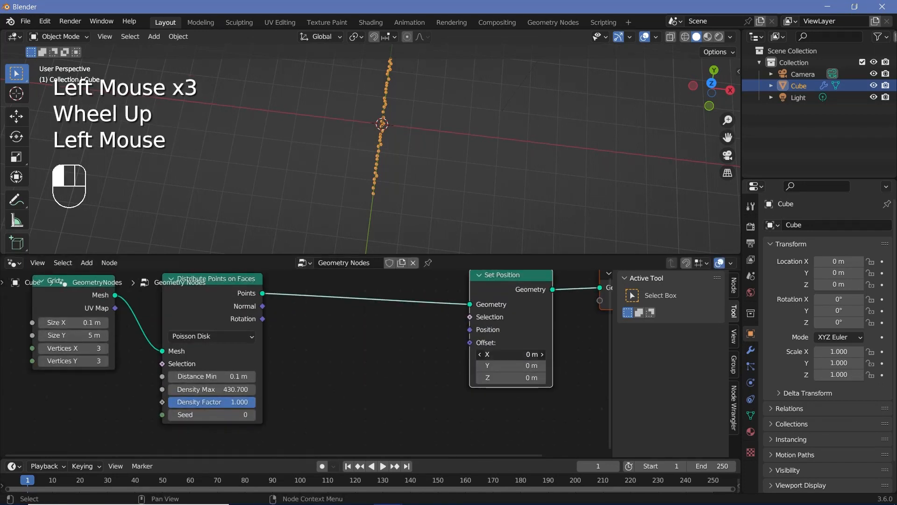
drag(511, 354, 484, 354)
double_click(512, 354)
text(-)
text(15)
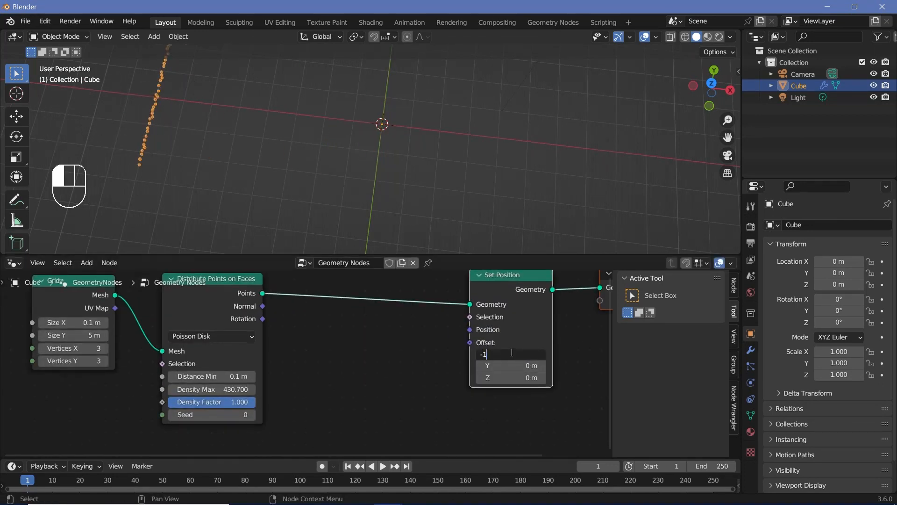
key(Return)
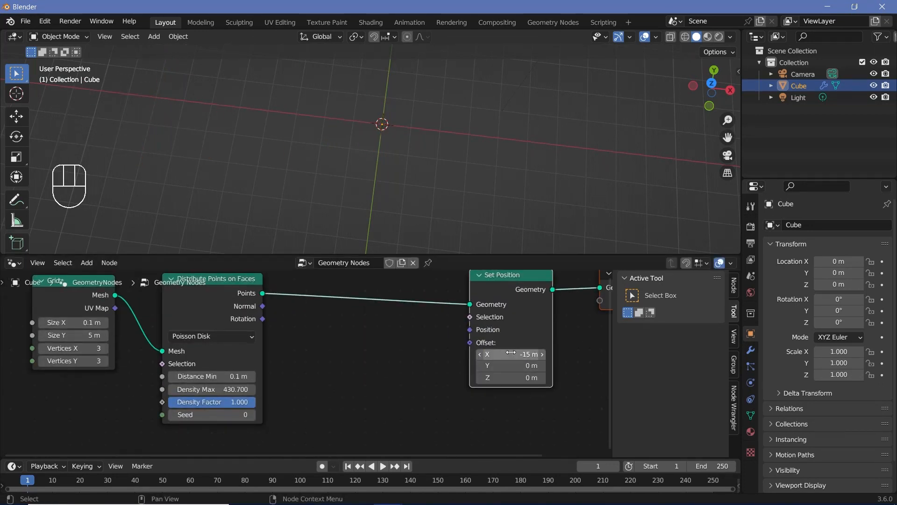
scroll(125, 169, down, 3)
middle_drag(125, 169, 260, 196)
scroll(248, 192, up, 2)
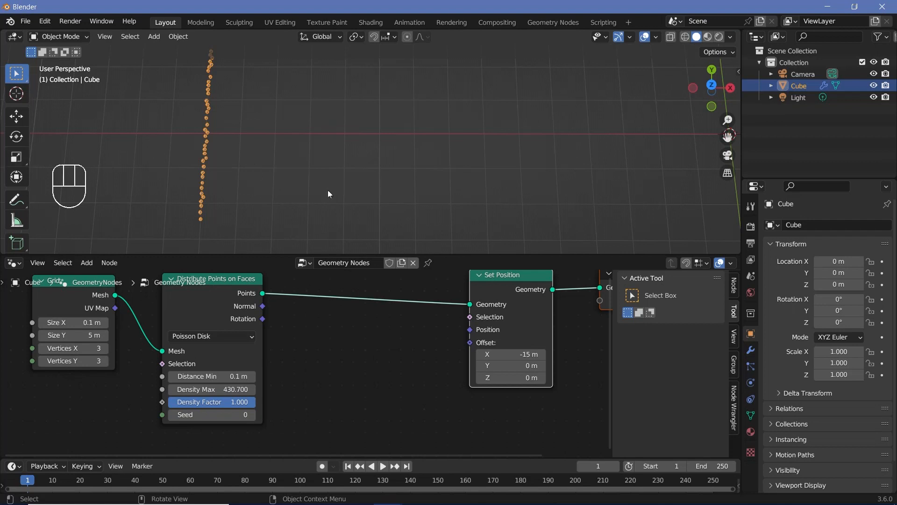
- Move the Set Position node next to Distribute Points on Faces and the Group Output farther away to make room
scroll(376, 363, down, 1)
middle_drag(377, 363, 327, 372)
drag(388, 334, 248, 332)
click(375, 321)
drag(375, 321, 609, 323)
- Duplicate the Set Position node and insert the copy into the link before the Group Output
key(shift+a)
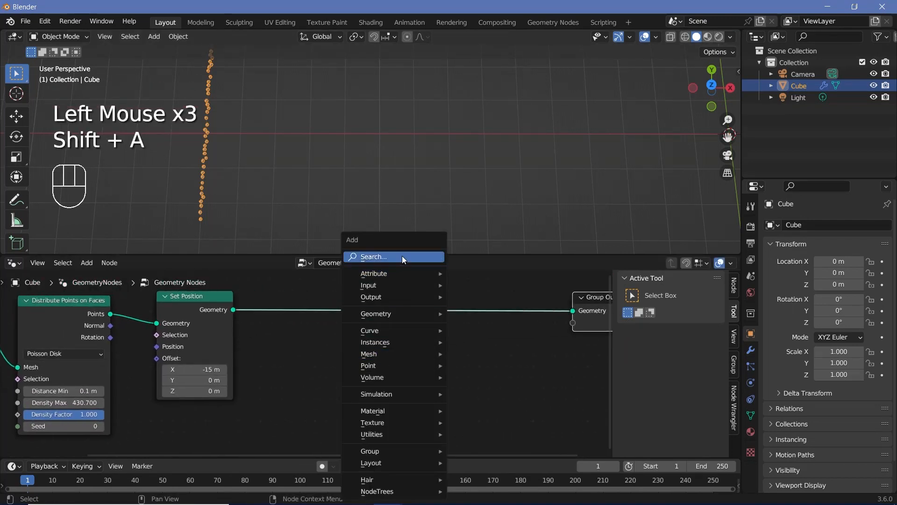
click(402, 256)
click(184, 324)
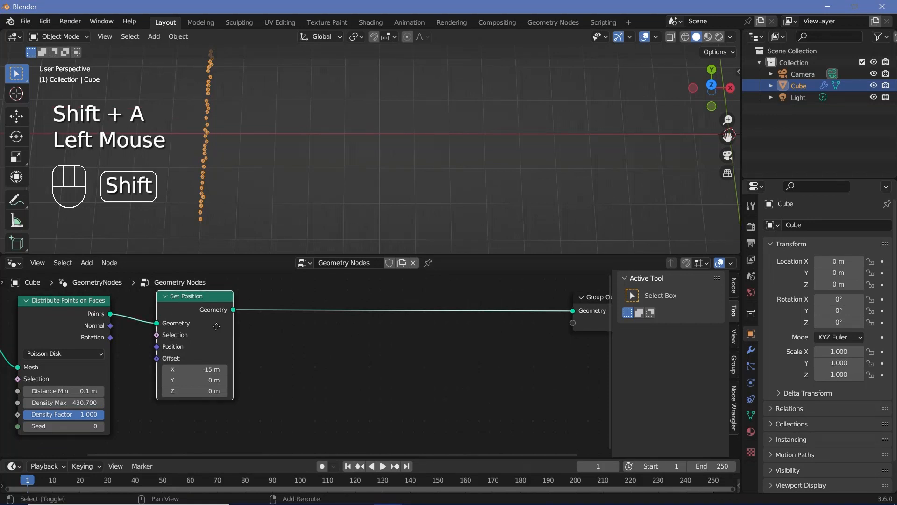
key(shift+d)
click(406, 326)
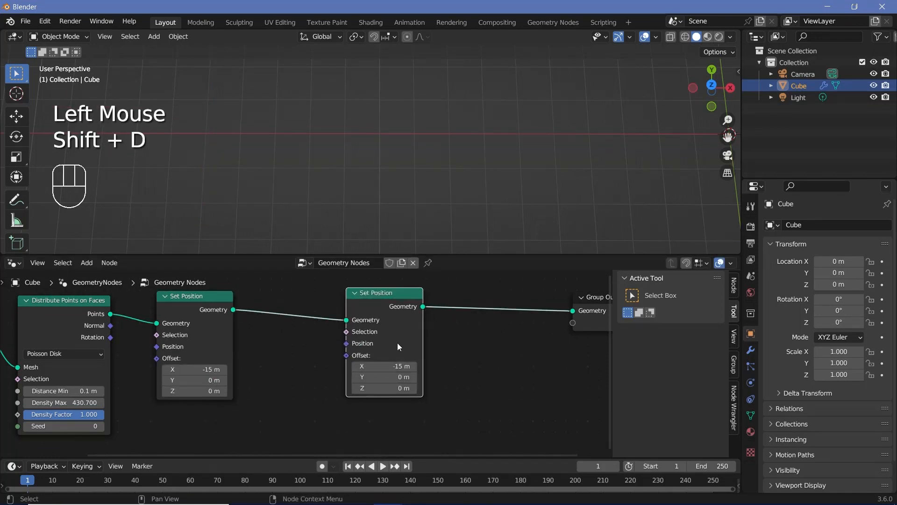
- Set the second Set Position node's X offset to 0 m
middle_drag(316, 412, 411, 362)
click(475, 317)
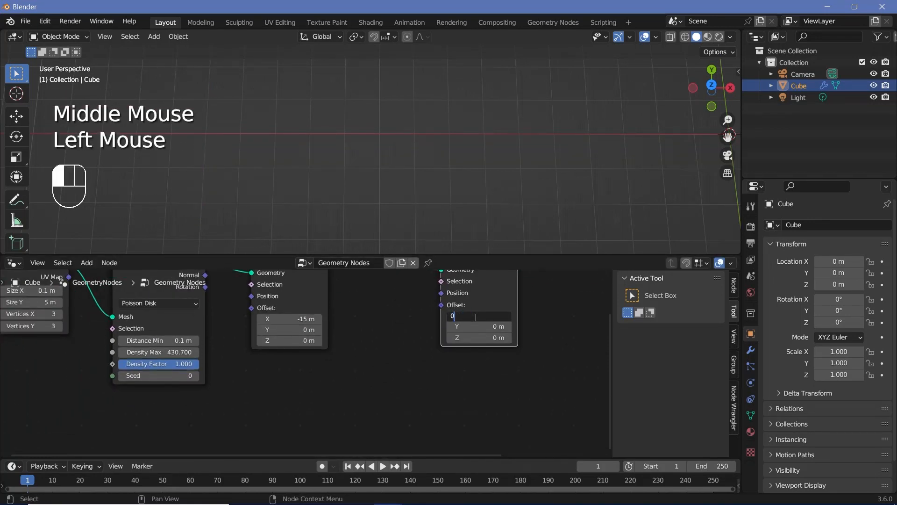
text(0)
key(Return)
- Add a Random Value node below the two Set Position nodes
key(shift+a)
click(290, 256)
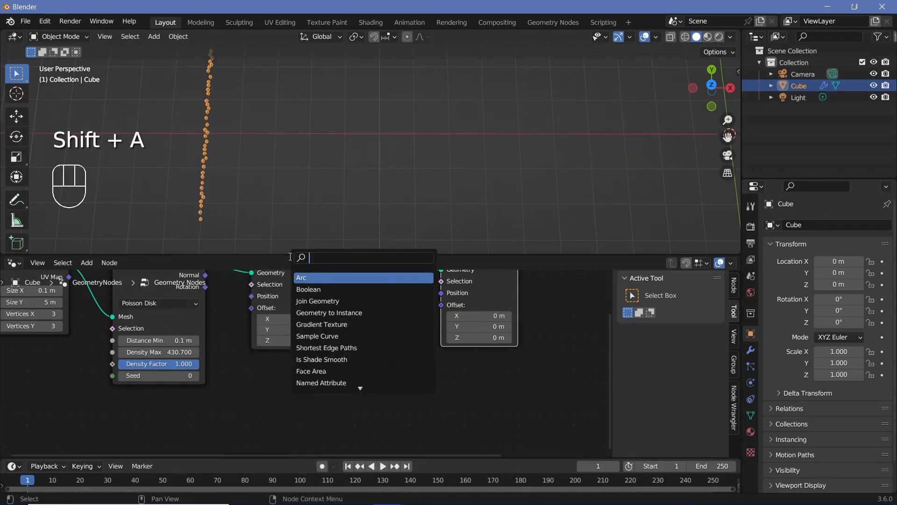
text(random)
key(Return)
click(258, 422)
middle_drag(258, 421, 299, 373)
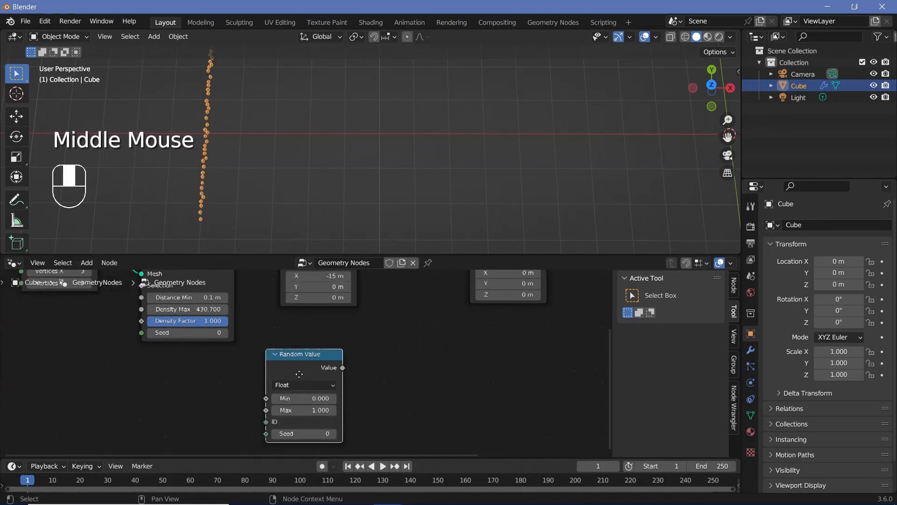
- Set the Random Value node's minimum to -5 and its maximum to 5
scroll(304, 391, up, 2)
click(307, 398)
click(307, 398)
text(-5)
key(Return)
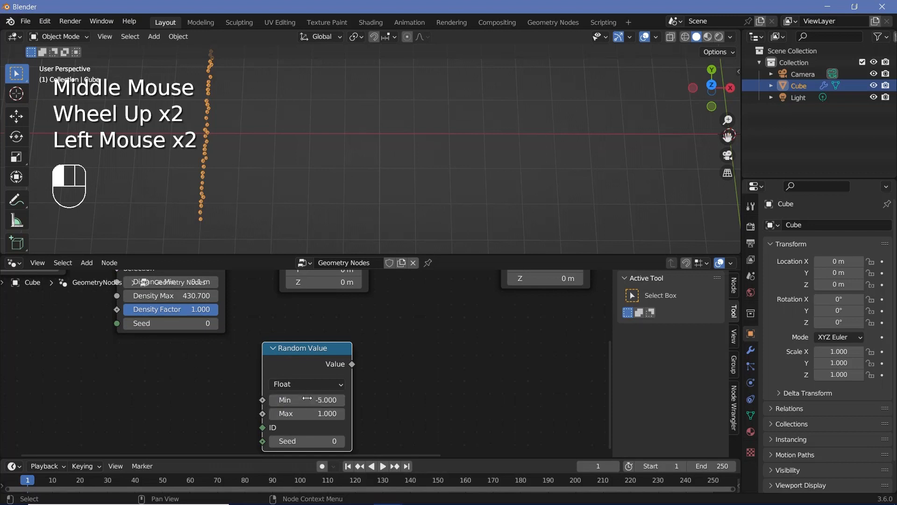
click(307, 413)
text(5)
scroll(309, 415, down, 2)
middle_drag(346, 370, 343, 361)
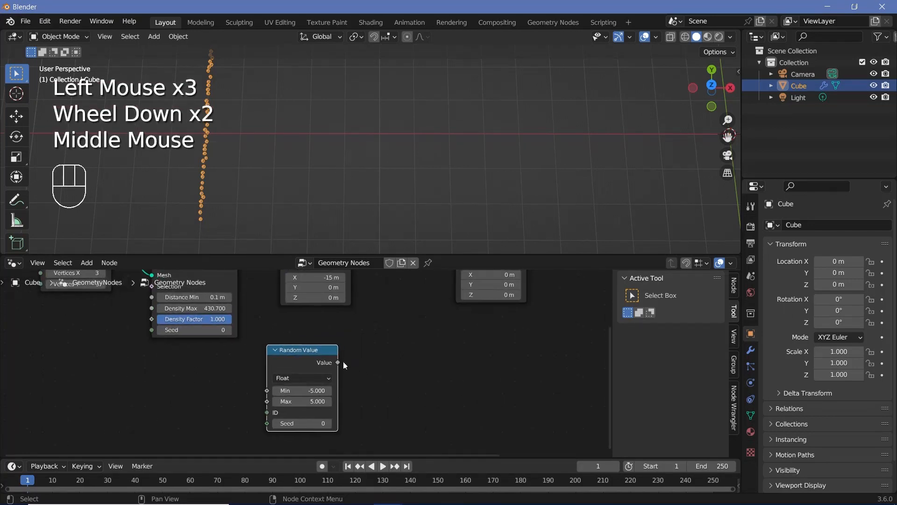
- Add a Combine XYZ node beside the Random Value node
key(shift+a)
click(371, 260)
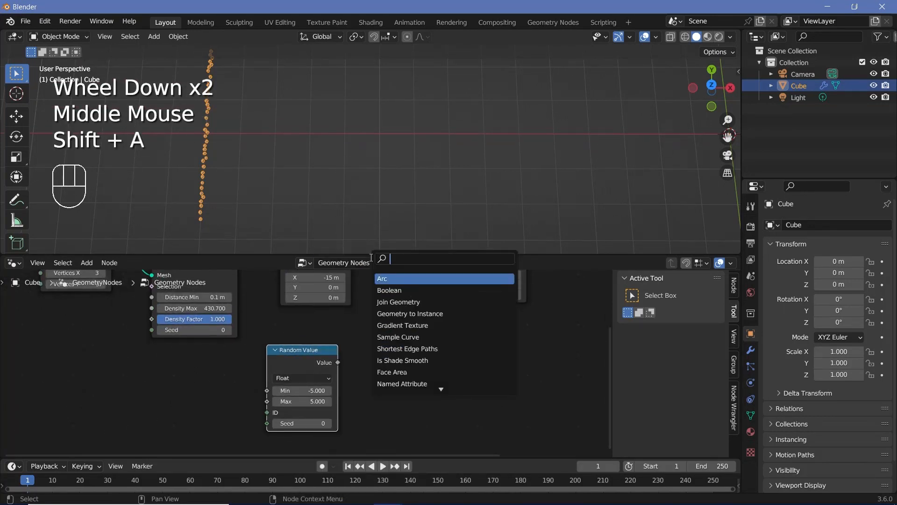
text(combine)
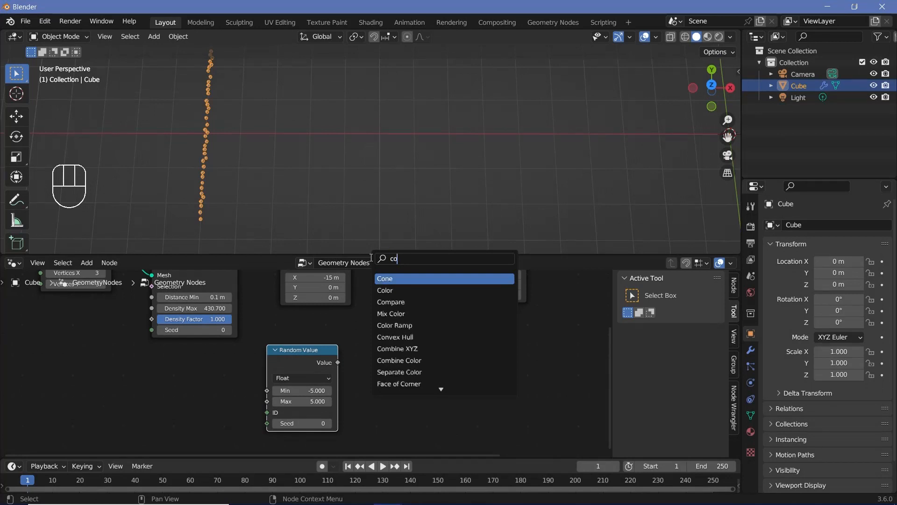
key(Return)
click(346, 370)
- Connect the Random Value output to Combine XYZ's X input, and its Vector output to the second Set Position's Offset
drag(337, 362, 360, 372)
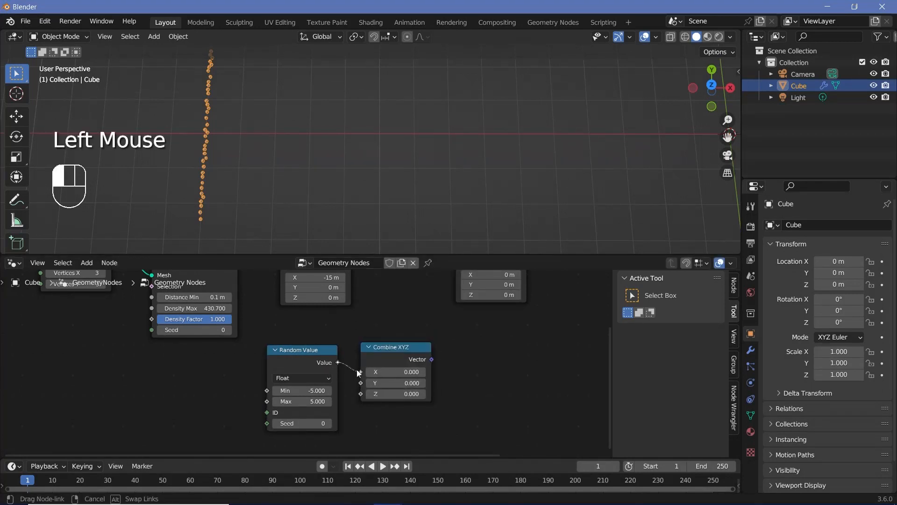
middle_drag(403, 385, 392, 414)
drag(373, 398, 401, 303)
middle_drag(509, 301, 487, 362)
scroll(355, 158, down, 2)
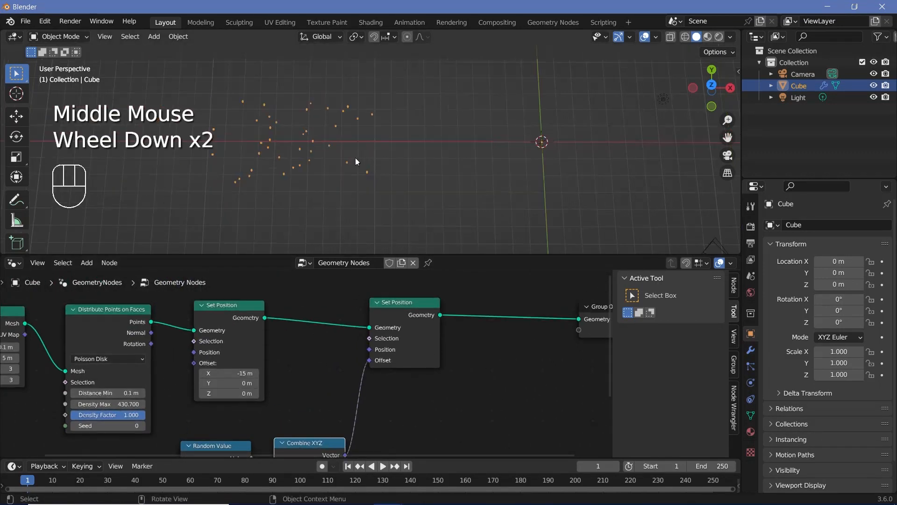
shift+middle_drag(342, 155, 387, 159)
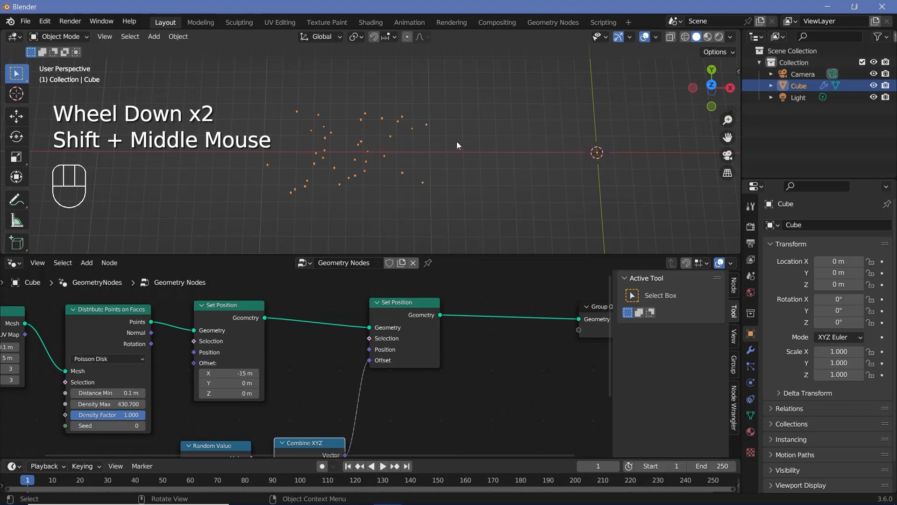
scroll(335, 388, down, 1)
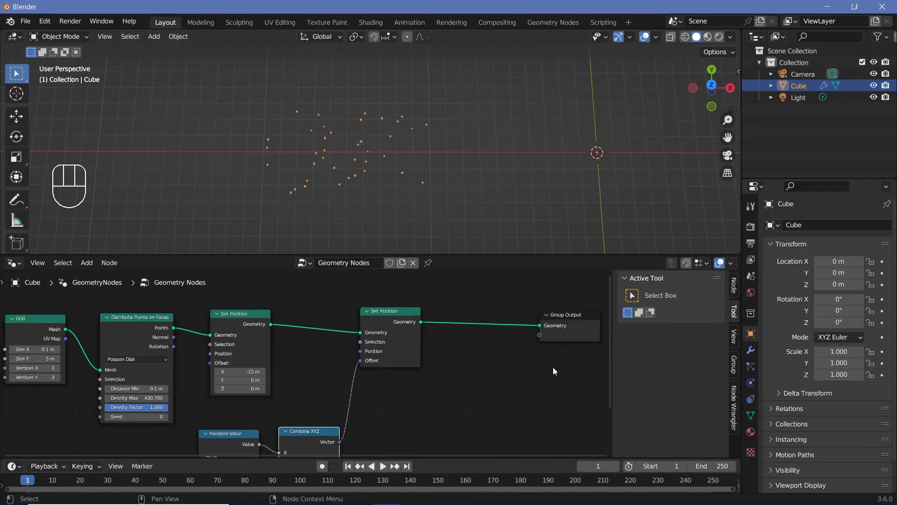
- Move the Group Output farther away and insert an Instance on Points node between it and the second Set Position node
middle_drag(553, 371, 338, 361)
drag(374, 299, 528, 301)
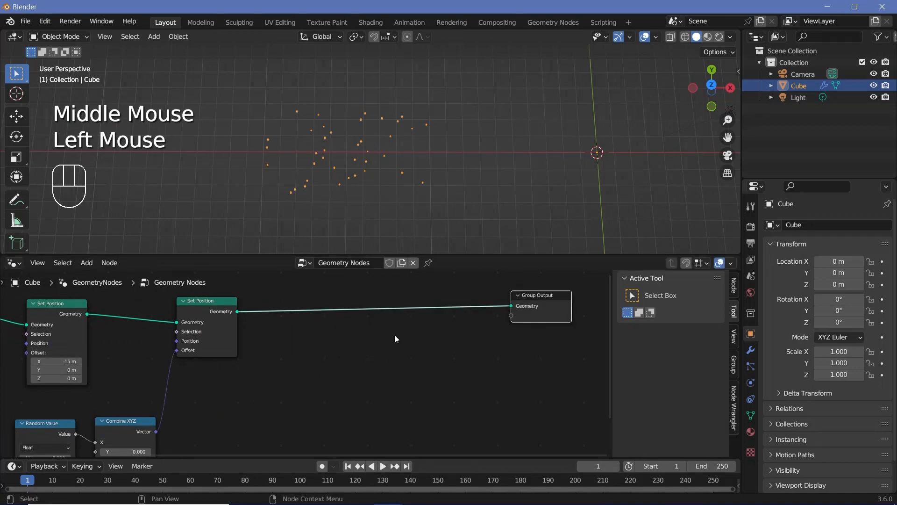
key(shift+a)
text(instance on)
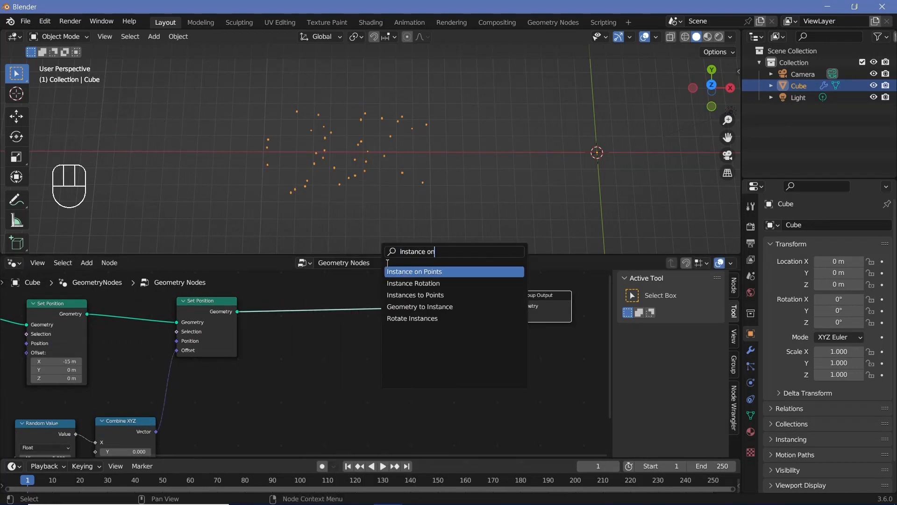
key(Return)
click(329, 312)
middle_drag(289, 366, 327, 364)
drag(390, 310, 442, 325)
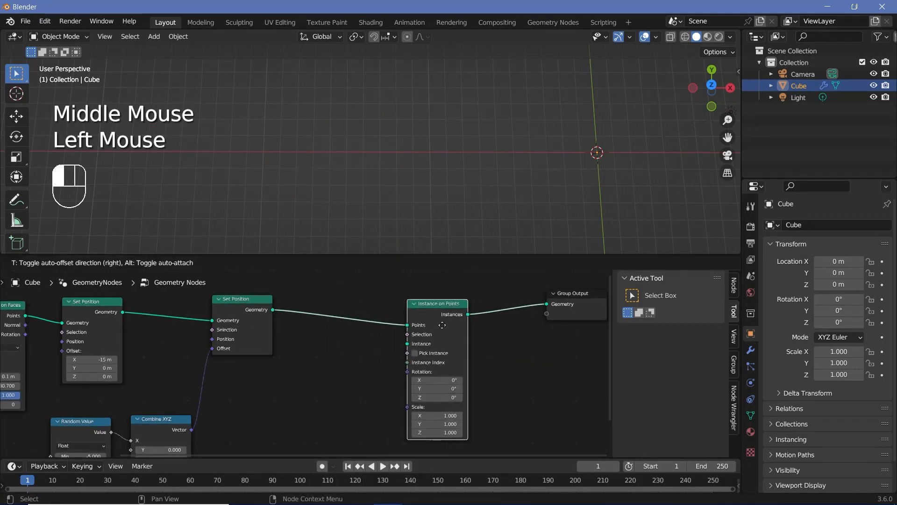
- Add a Curve Line node and connect its Curve output to the Instance input of Instance on Points
middle_drag(343, 379, 413, 335)
key(shift+a)
text(curve line)
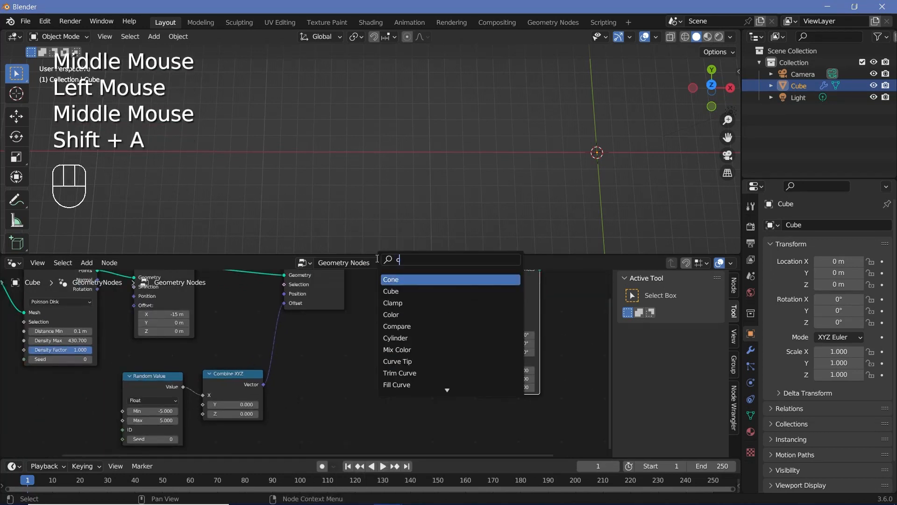
key(Return)
click(312, 365)
drag(356, 350, 479, 298)
middle_drag(383, 154, 360, 131)
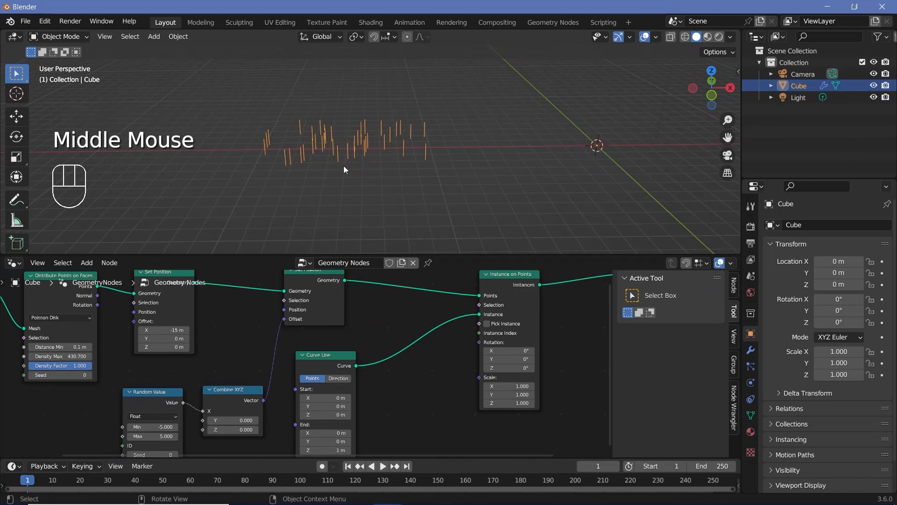
- Set the Curve Line's end Z coordinate to 0 m
middle_drag(356, 402, 391, 348)
scroll(391, 348, up, 2)
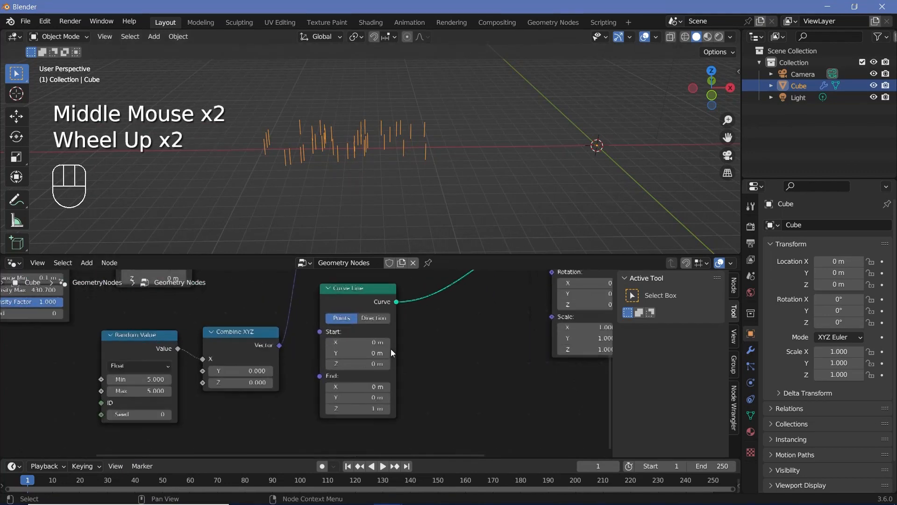
click(362, 408)
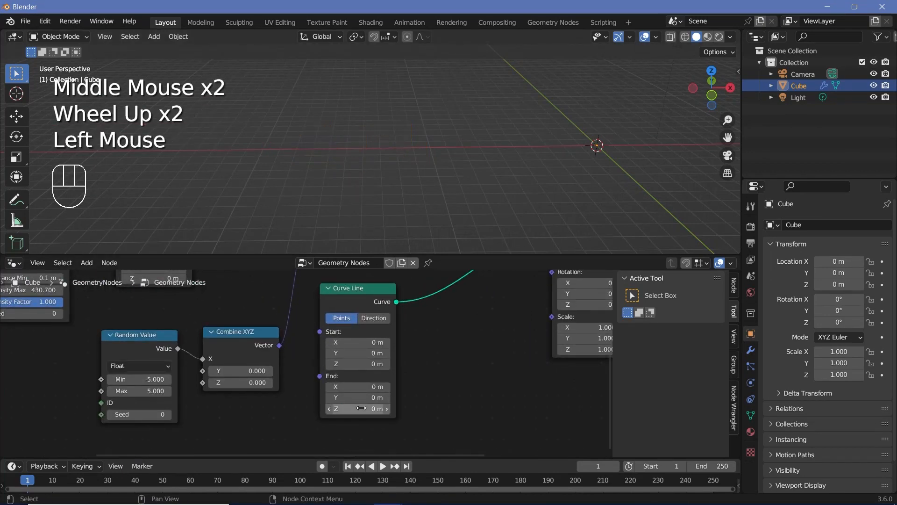
- Try 10 m for the Curve Line's end Y coordinate and reset it to 0 m
click(361, 398)
click(360, 398)
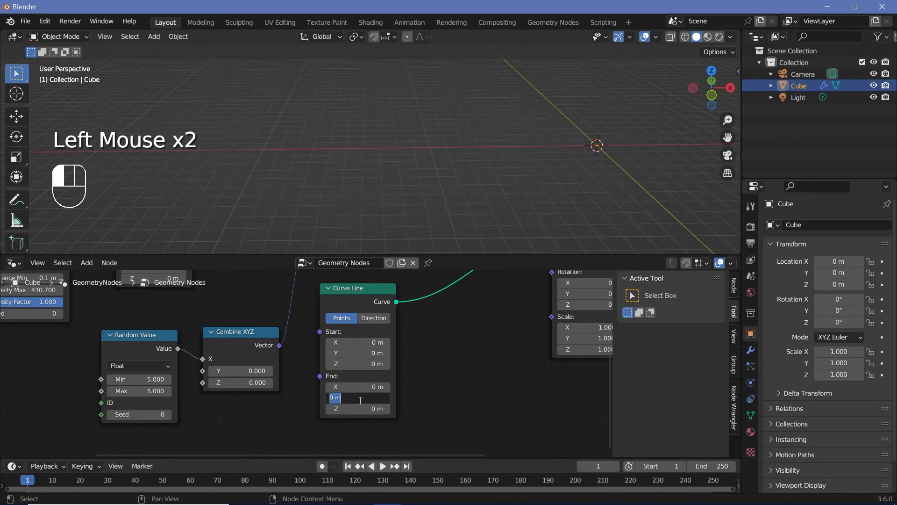
text(10)
key(Return)
middle_drag(406, 181, 411, 193)
click(347, 401)
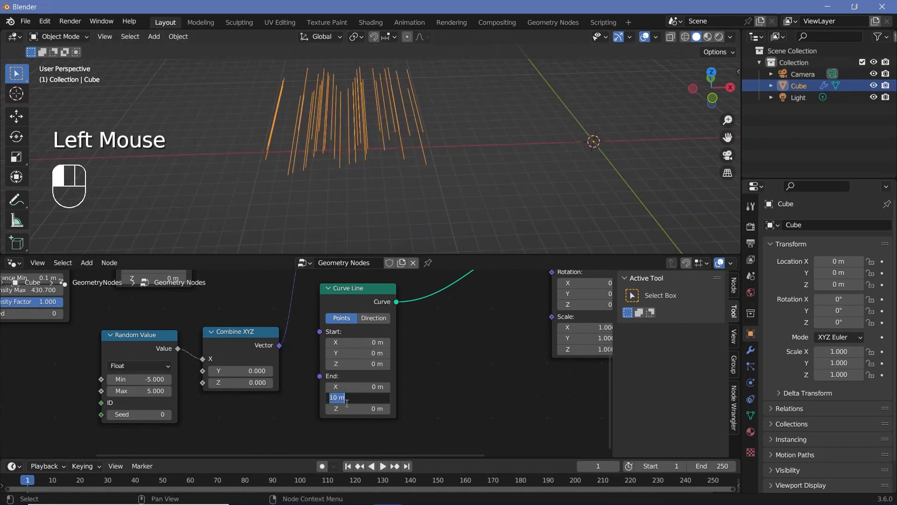
text(0)
key(Return)
- Set the Curve Line's end X coordinate to 10 m and inspect the lines from above
click(340, 387)
text(10)
key(Return)
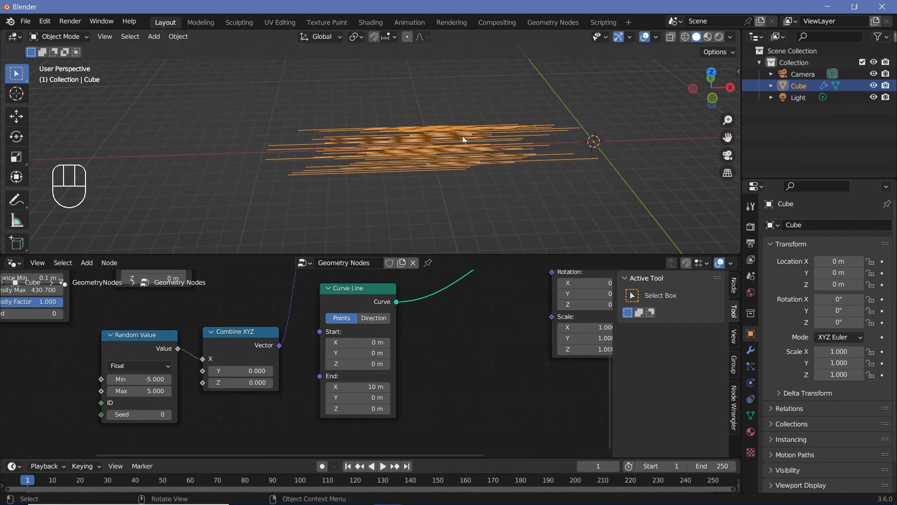
shift+middle_drag(463, 139, 444, 155)
middle_drag(444, 154, 426, 168)
shift+middle_drag(425, 168, 408, 181)
scroll(419, 383, up, 2)
- Set the Curve Line's end X coordinate to 5 m
click(380, 397)
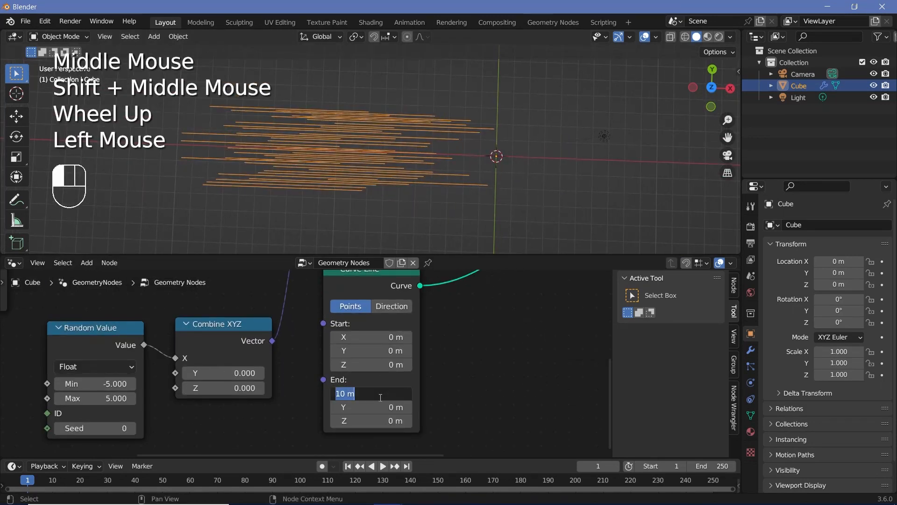
text(5)
key(Return)
scroll(364, 387, down, 2)
- Add another Random Value node below the Curve Line node
middle_drag(534, 340, 347, 390)
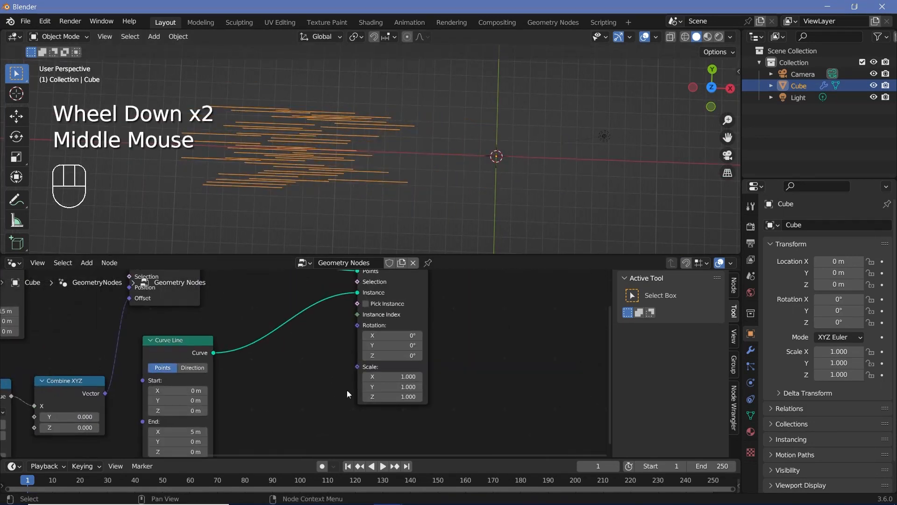
drag(357, 367, 302, 394)
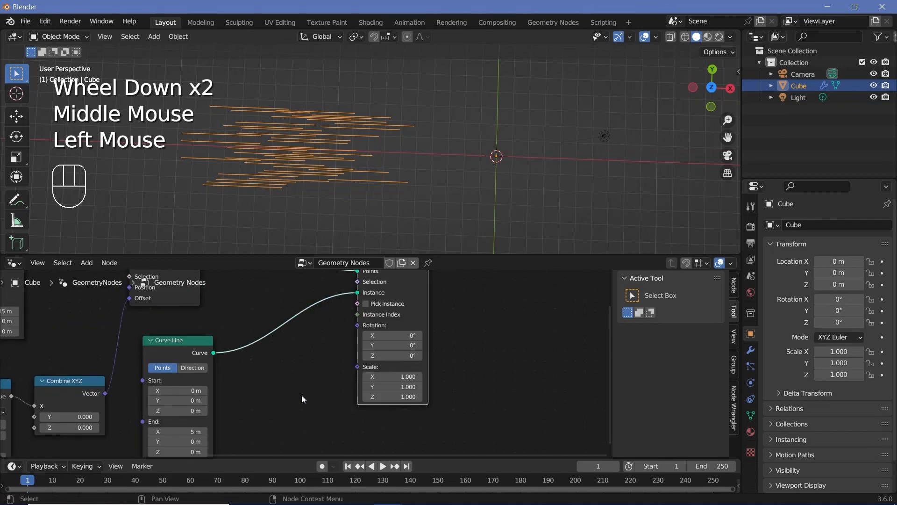
middle_drag(353, 386, 407, 353)
middle_drag(329, 374, 381, 331)
key(shift+a)
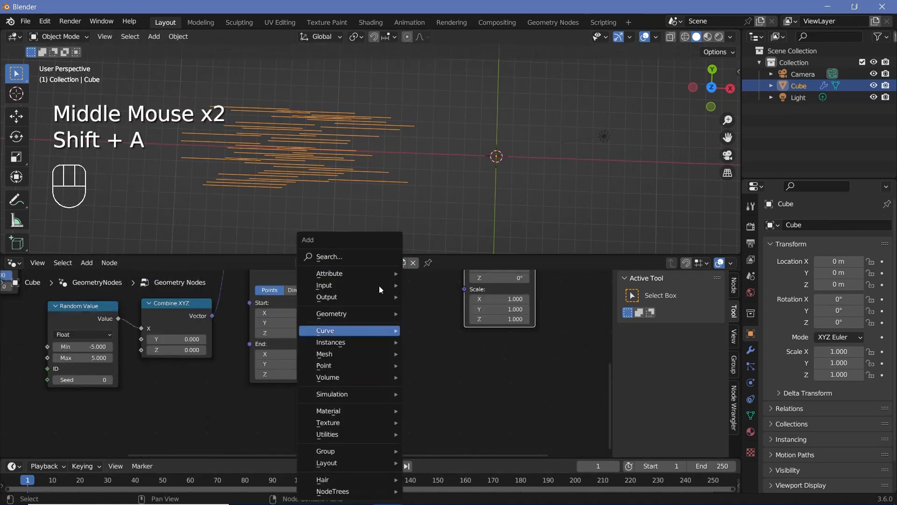
click(373, 256)
text(rando)
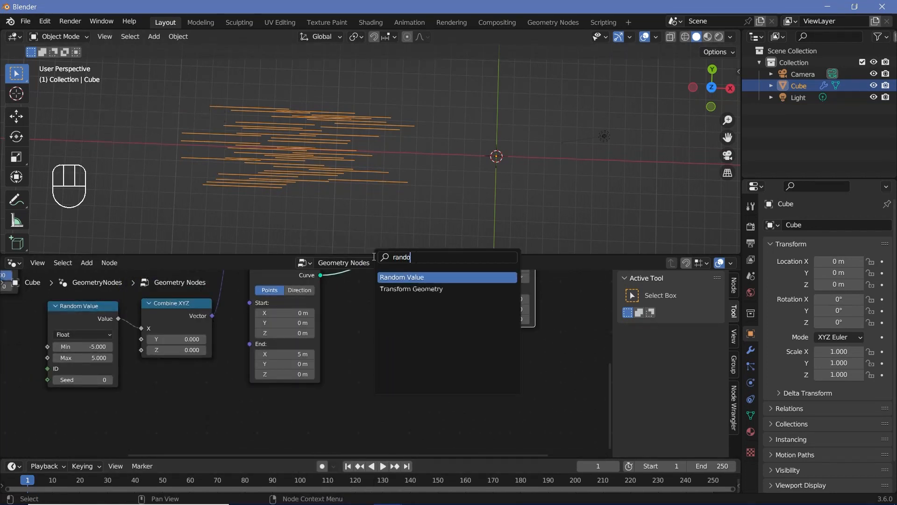
key(Return)
- Duplicate the Combine XYZ node and place the copy beside the new Random Value node
click(166, 312)
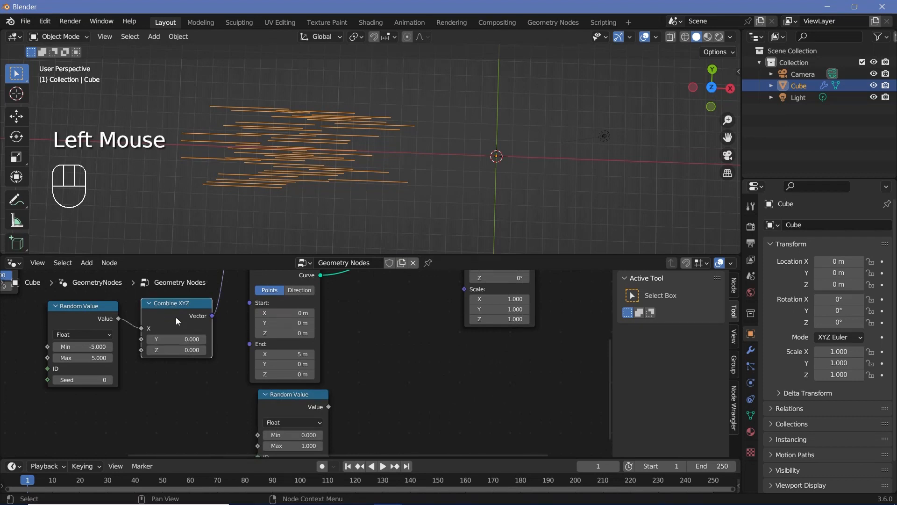
key(shift+d)
click(394, 372)
- Set the new Random Value node's minimum to 0.5 and its maximum to 3
middle_drag(328, 427, 358, 380)
scroll(359, 380, up, 1)
click(331, 385)
text(0)
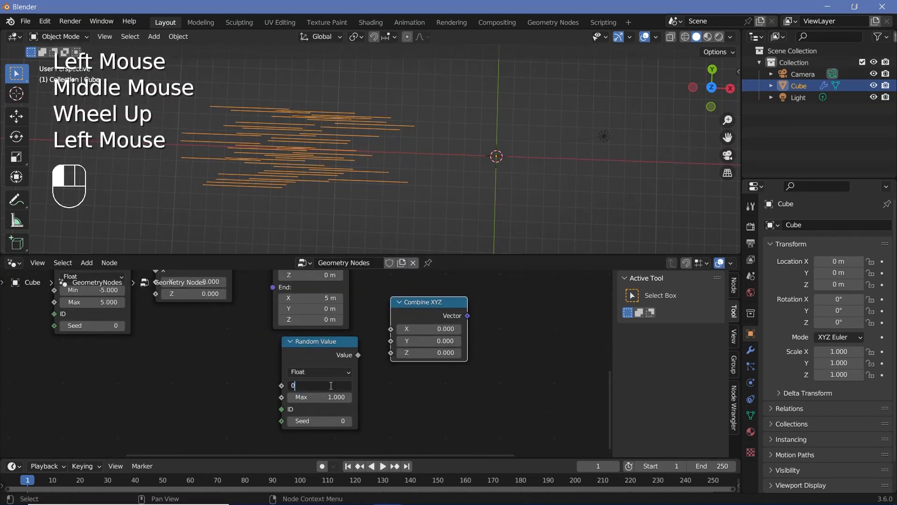
text(.5)
key(Tab)
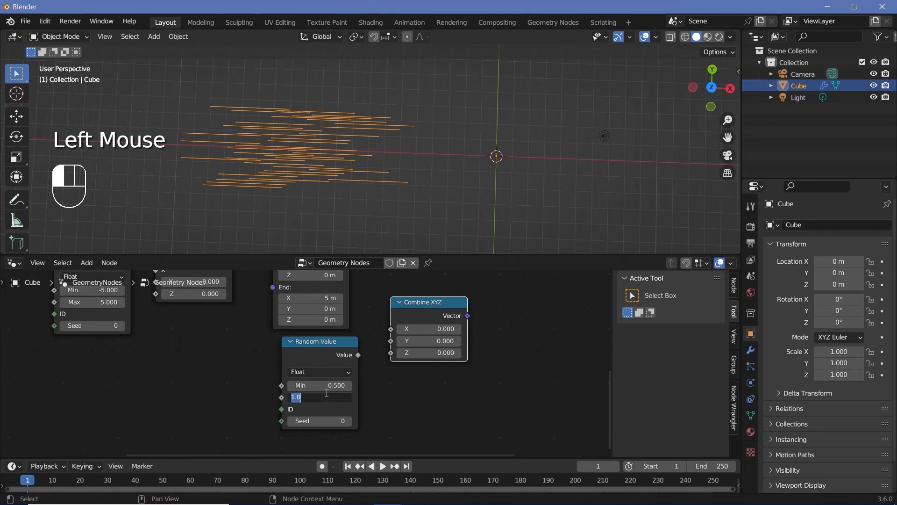
text(3)
key(Return)
- Connect the new Random Value to the copied Combine XYZ's X input, and its Vector output to Instance on Points' Scale
middle_drag(364, 353, 282, 378)
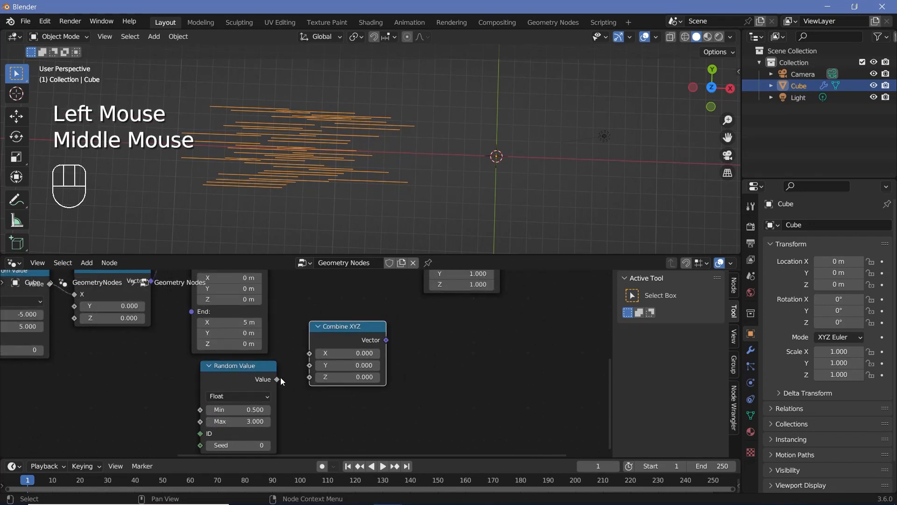
drag(277, 379, 309, 353)
middle_drag(415, 334, 326, 379)
drag(298, 385, 335, 297)
middle_drag(437, 326, 416, 386)
scroll(369, 177, down, 2)
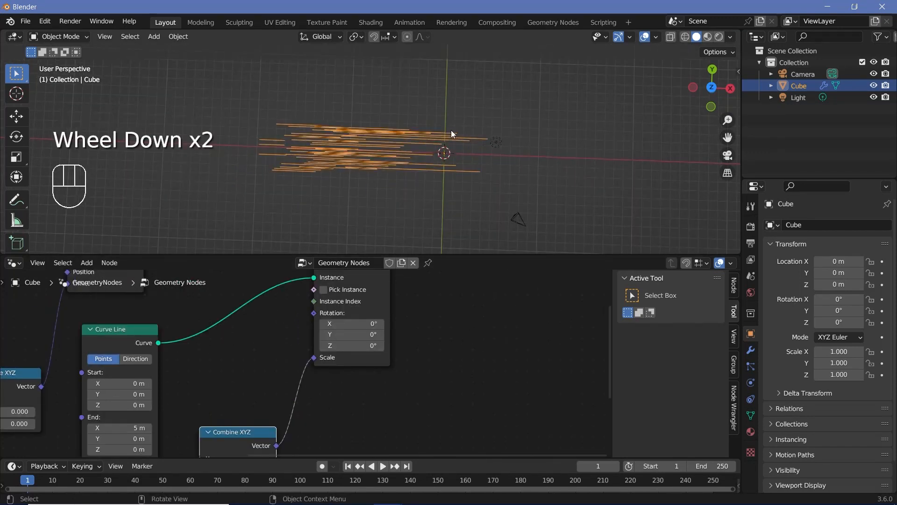
shift+scroll(285, 103, up, 3)
shift+middle_drag(411, 153, 498, 97)
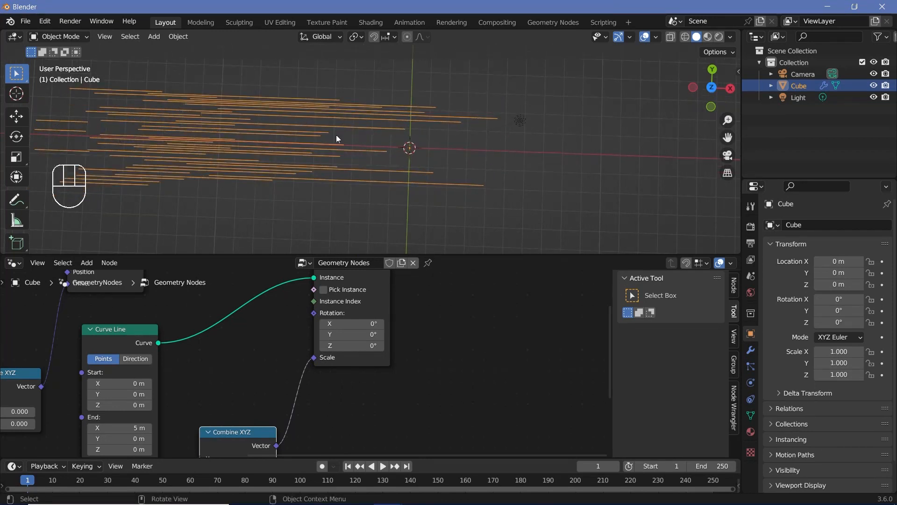
- Try 4 m as the Curve Line's End X value, and return it to 5 m
scroll(260, 355, down, 2)
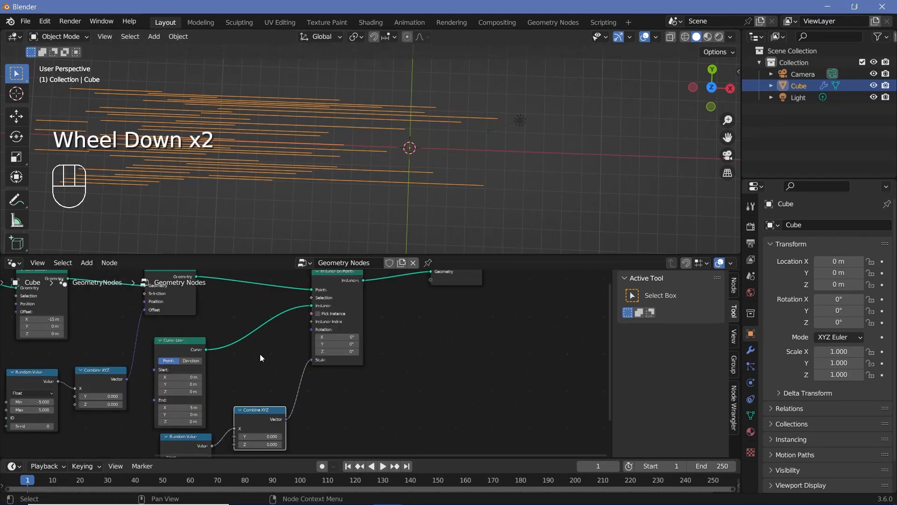
middle_drag(260, 355, 380, 366)
scroll(381, 366, up, 2)
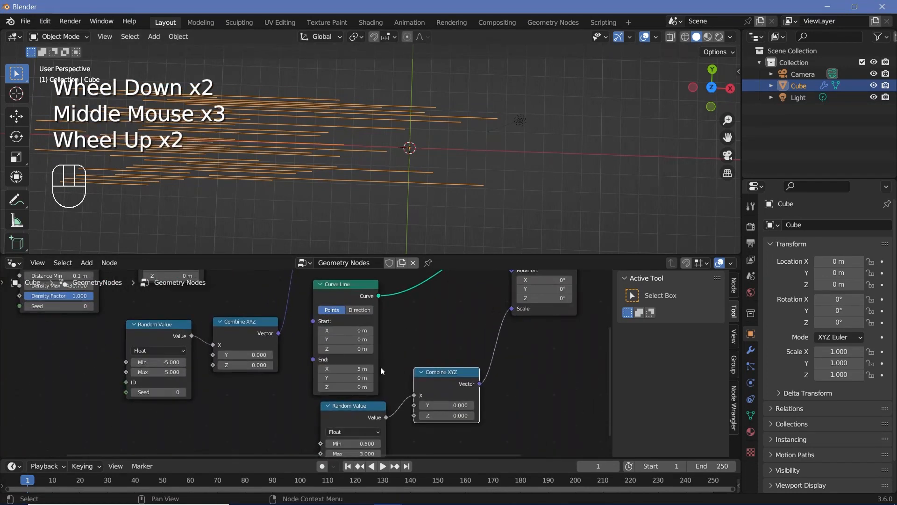
click(348, 368)
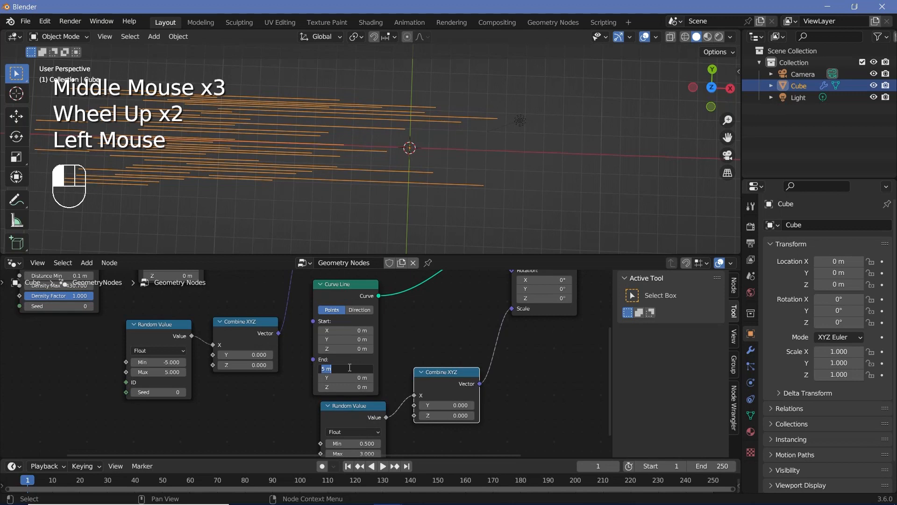
text(4)
key(Return)
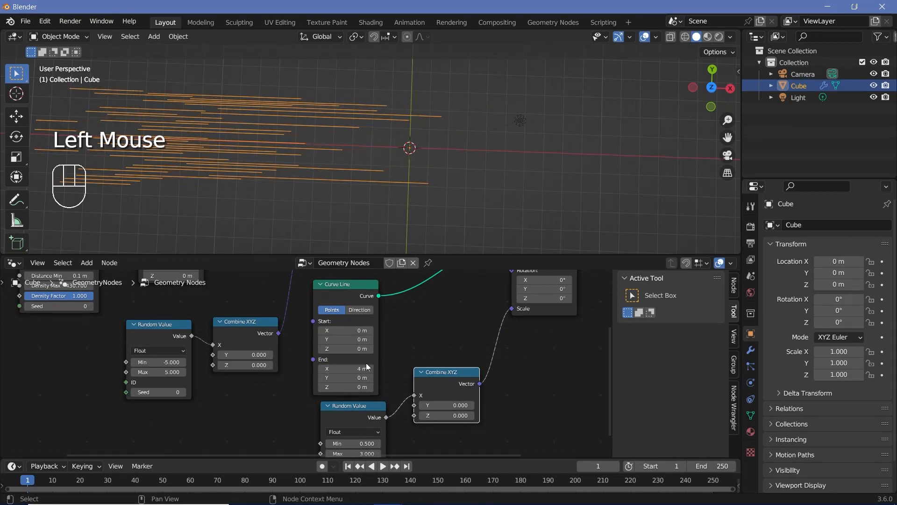
click(334, 370)
text(5)
key(Return)
- Set the X offset of the first Set Position node, after Distribute Points on Faces, to -25 m
scroll(325, 369, down, 2)
mouse_move(324, 369)
middle_down()
mouse_move(288, 448)
mouse_move(334, 373)
middle_up()
scroll(333, 373, up, 2)
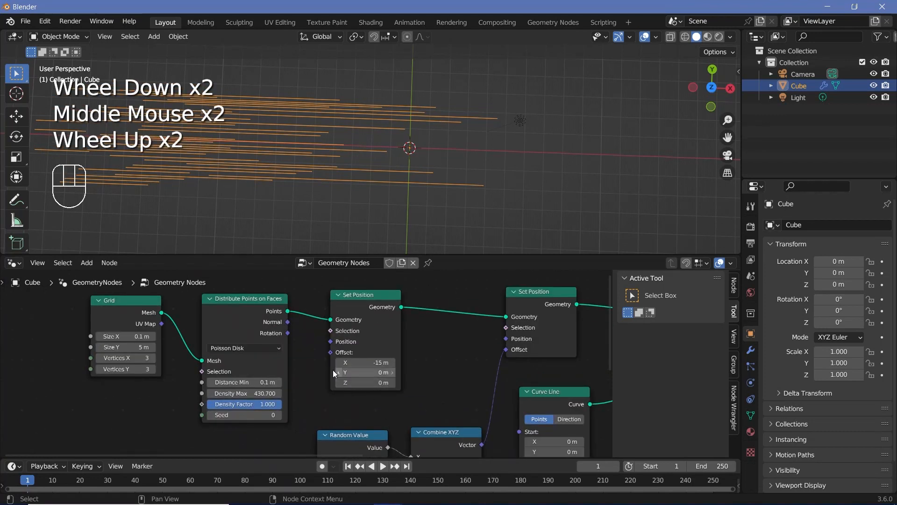
click(363, 361)
text(-25)
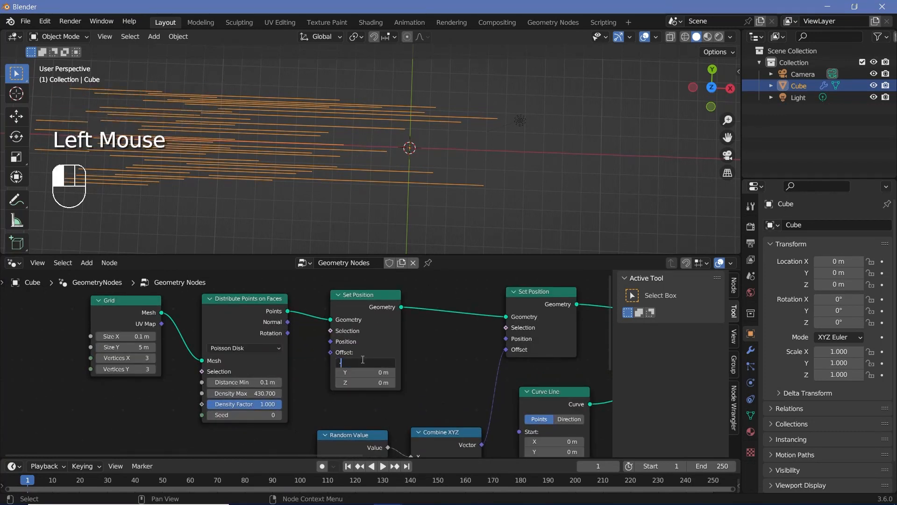
key(Return)
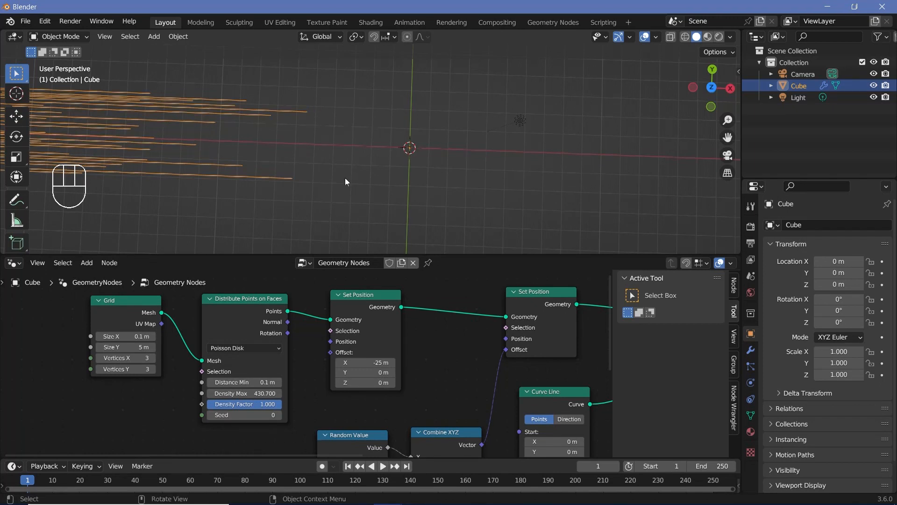
shift+middle_drag(345, 178, 406, 184)
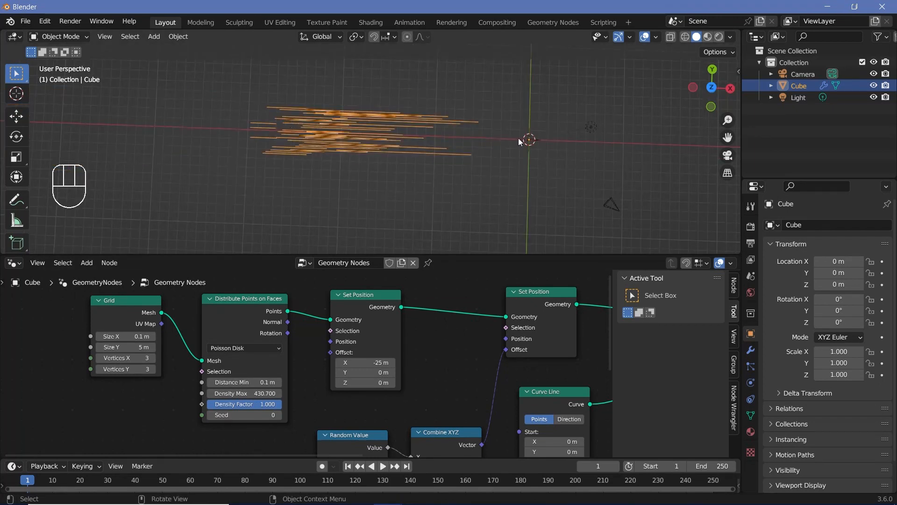
- Center the Curve Line on its origin by setting End X to 2.5 m and Start X to -2.5 m
middle_drag(429, 399, 388, 295)
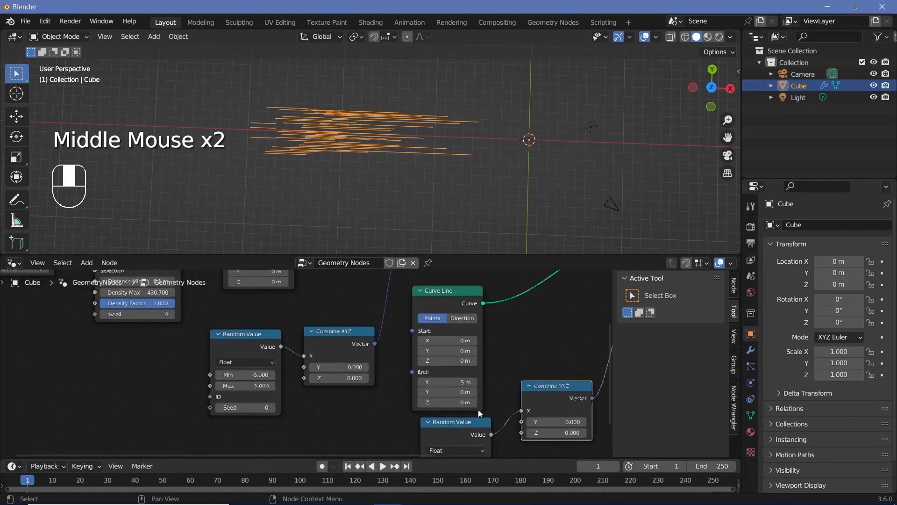
scroll(490, 383, up, 2)
click(497, 385)
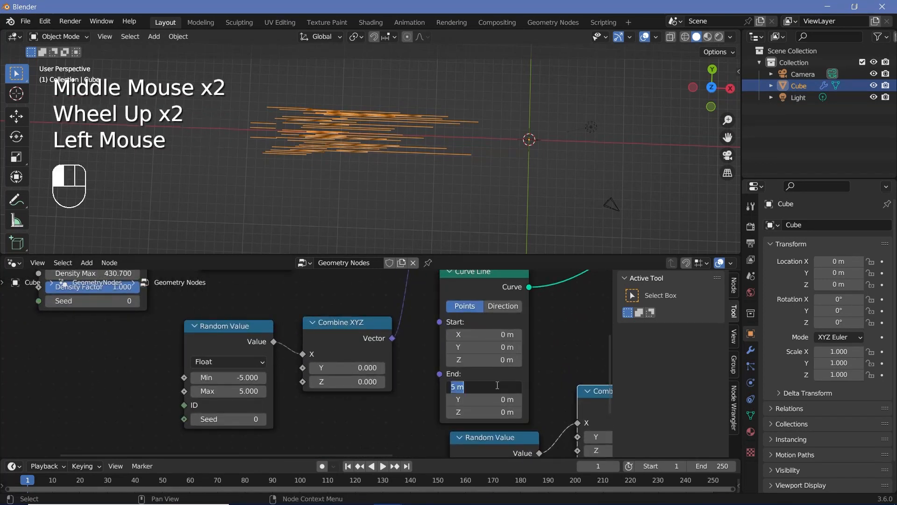
text(2.5)
key(Return)
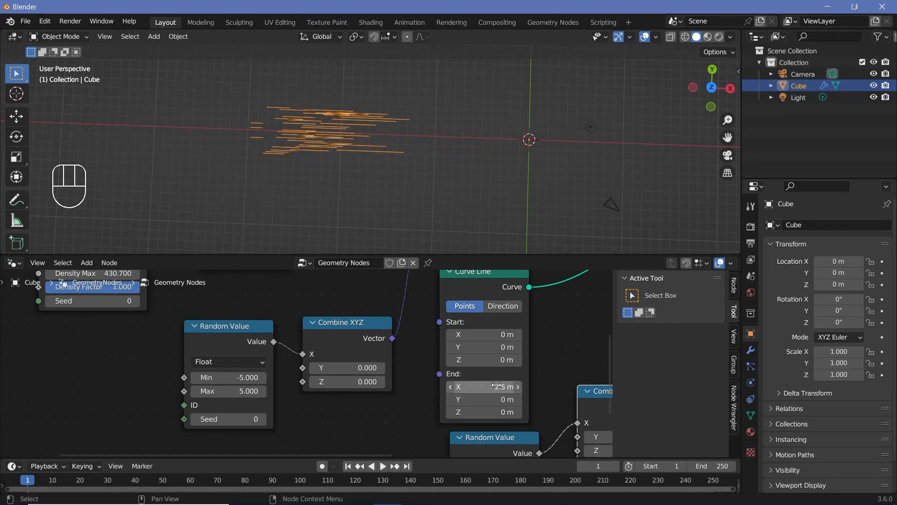
click(487, 335)
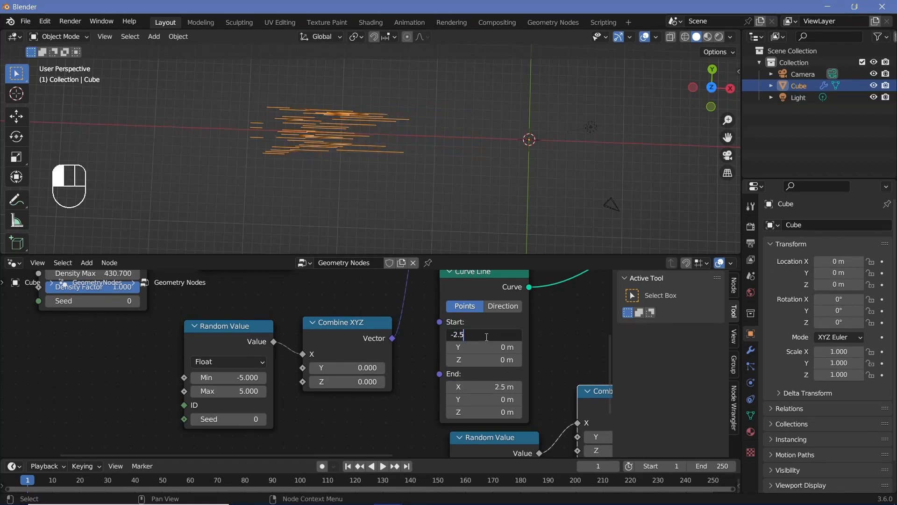
key(Return)
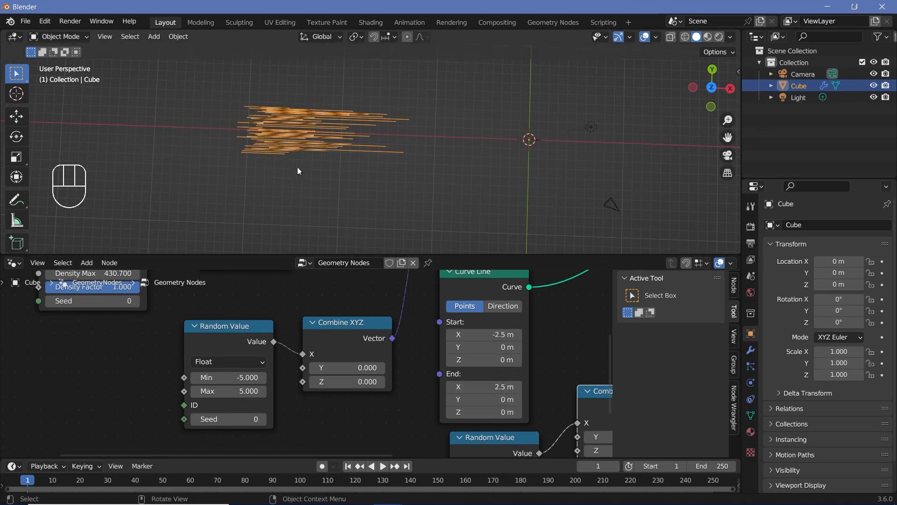
- Try seeds 1 and 2 on the Random Value node driving the instance scale, and return the seed to 0
shift+middle_drag(298, 170, 315, 149)
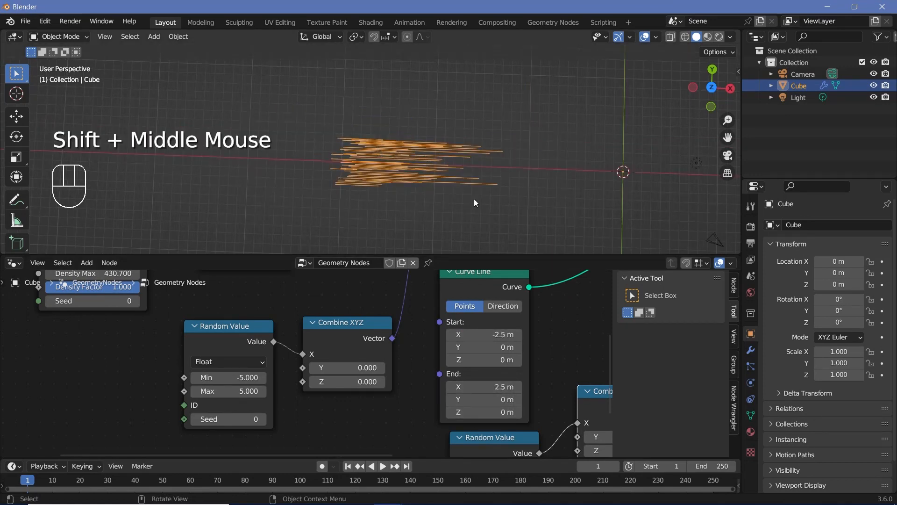
scroll(495, 413, down, 3)
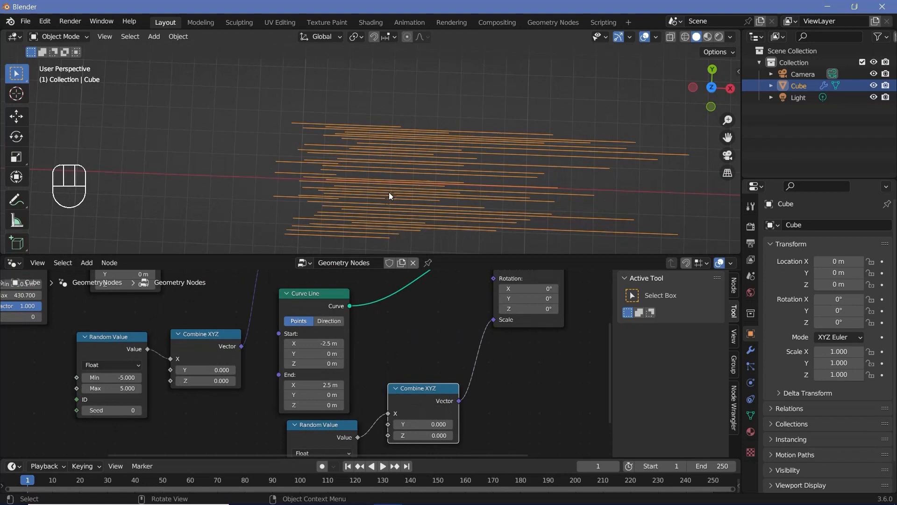
scroll(391, 195, down, 2)
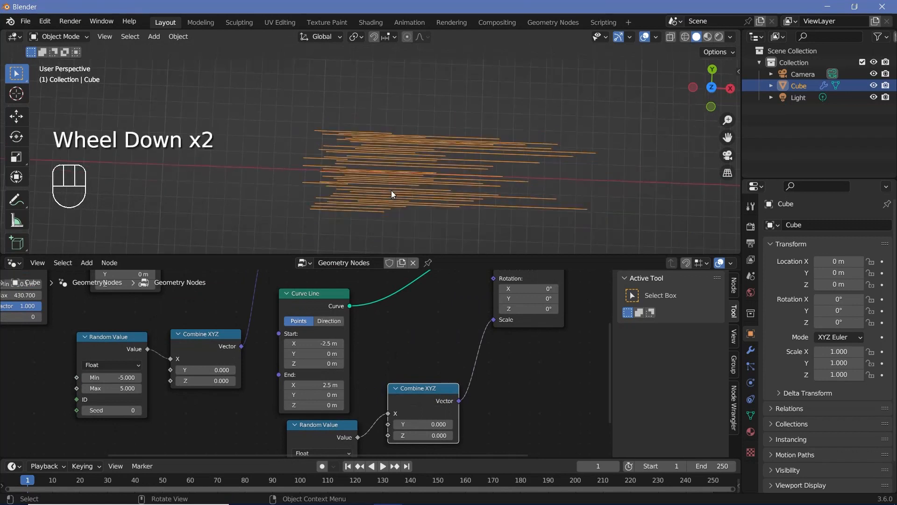
middle_drag(391, 190, 393, 180)
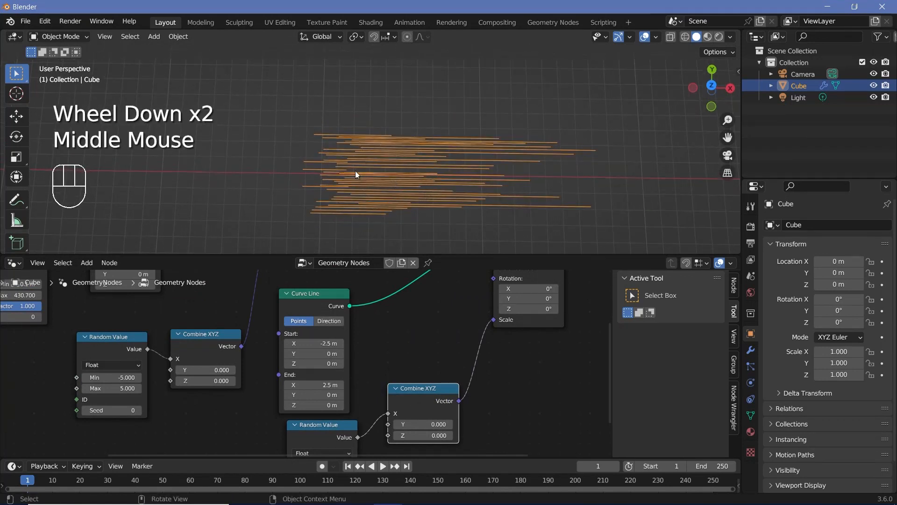
middle_drag(430, 358, 462, 293)
click(380, 434)
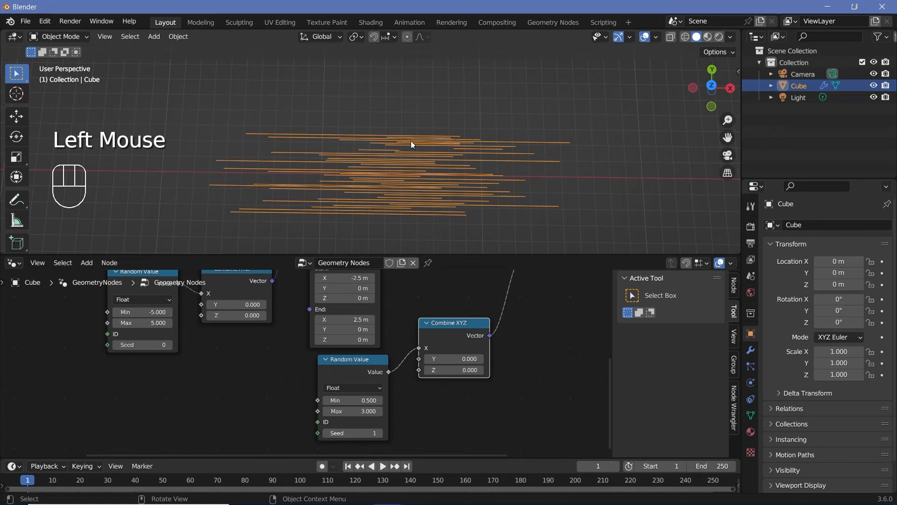
click(324, 433)
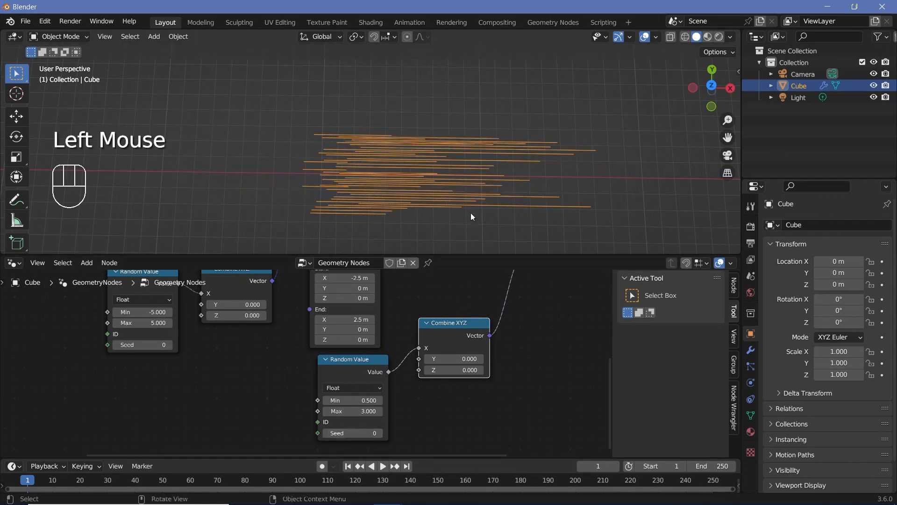
click(380, 433)
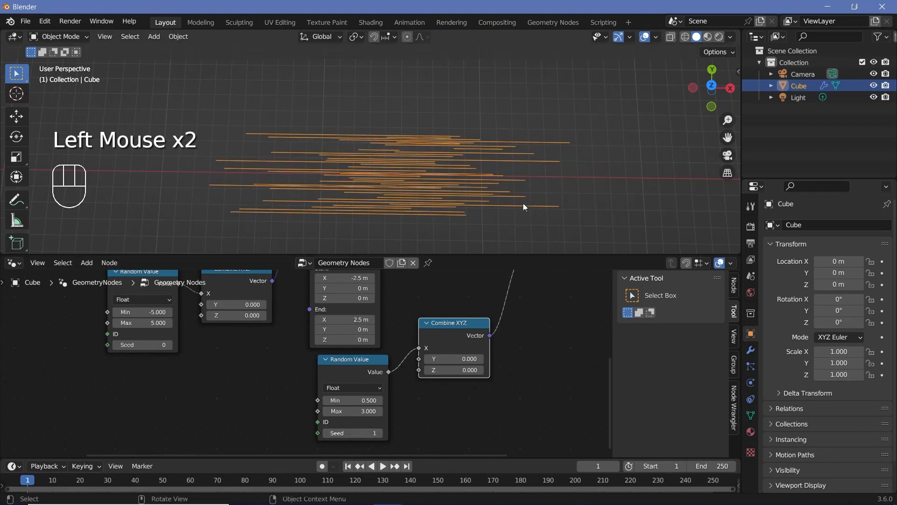
click(382, 433)
click(382, 433)
click(327, 435)
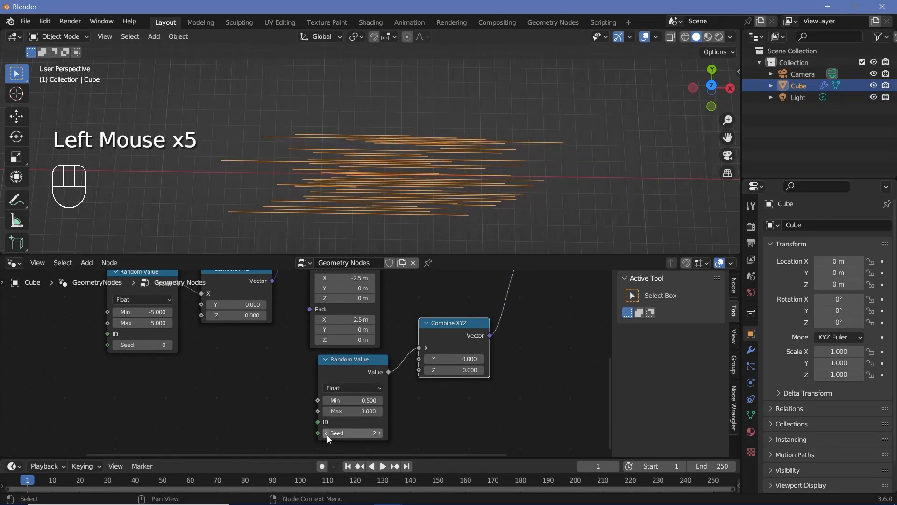
click(327, 435)
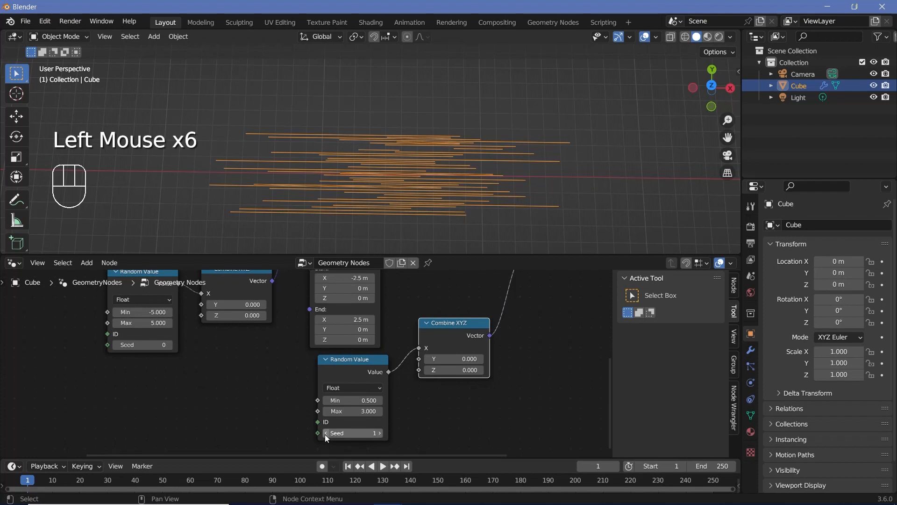
click(324, 434)
- Move the Group Output node far away from Instance on Points to make room for more nodes
scroll(299, 376, down, 4)
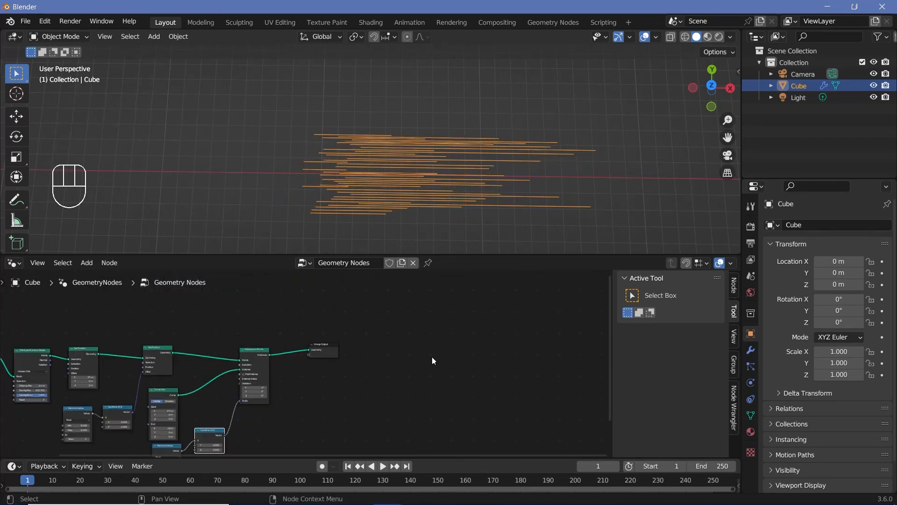
middle_drag(434, 361, 379, 387)
shift+middle_drag(510, 200, 292, 174)
scroll(288, 170, down, 2)
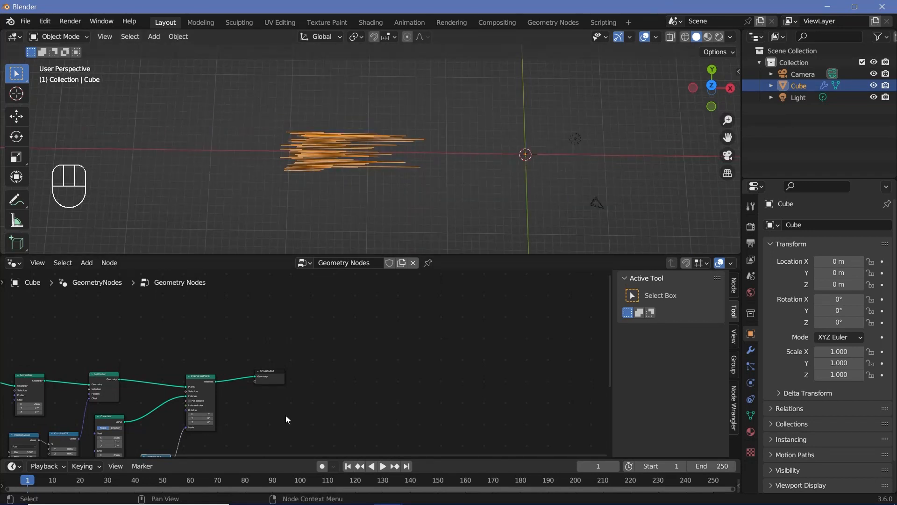
middle_drag(286, 418, 186, 439)
scroll(187, 439, up, 2)
drag(176, 393, 644, 392)
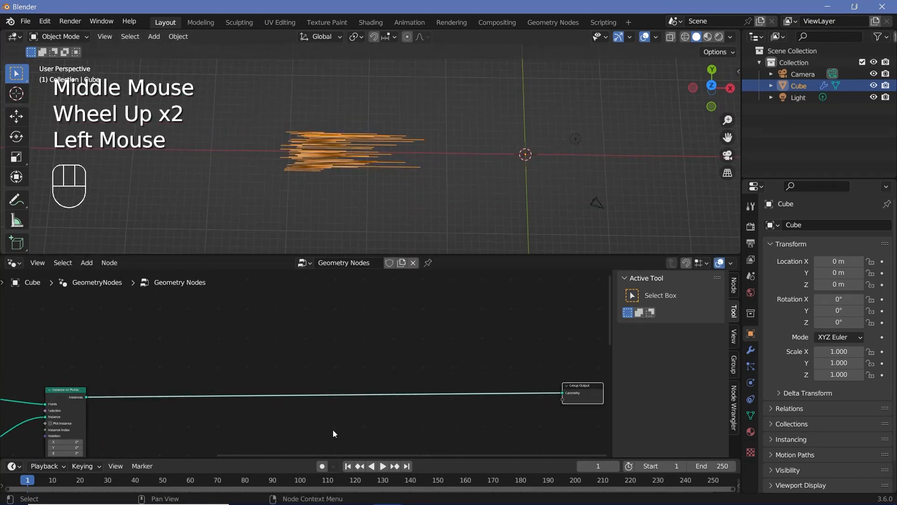
- Add a Simulation Zone and wire its geometry between Instance on Points' Instances output and the Group Output
middle_drag(269, 426, 369, 388)
key(shift+a)
mouse_move(357, 260)
text(s)
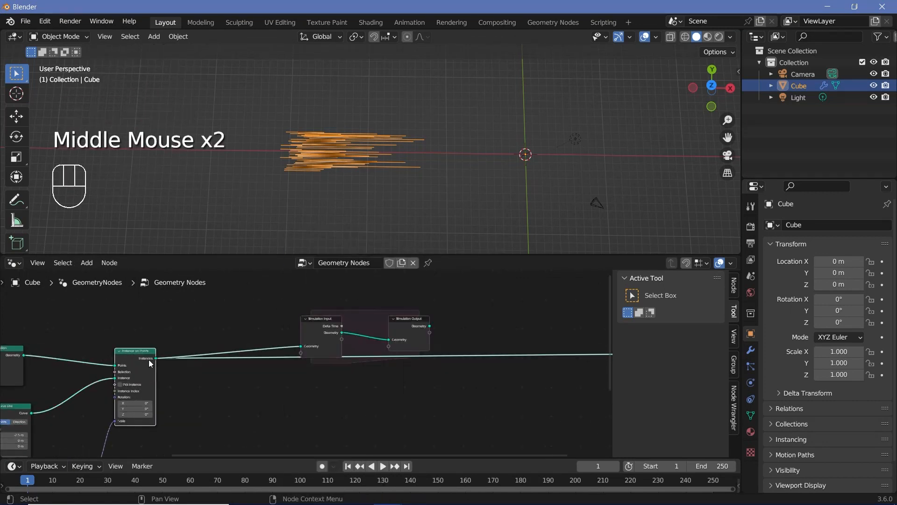
drag(150, 360, 300, 351)
middle_drag(306, 355, 189, 351)
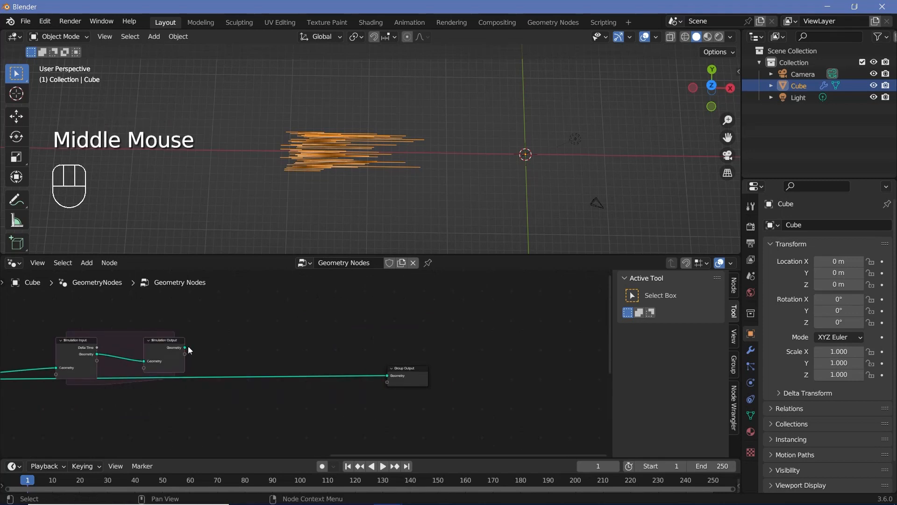
drag(186, 348, 391, 378)
- Widen the simulation zone by moving its Simulation Output and Simulation Input nodes apart
drag(170, 357, 348, 380)
middle_drag(192, 401, 392, 375)
drag(260, 345, 192, 372)
- Insert a Set Position node on the geometry link between Simulation Input and Simulation Output
middle_drag(314, 378, 322, 371)
key(shift+a)
text(set pos)
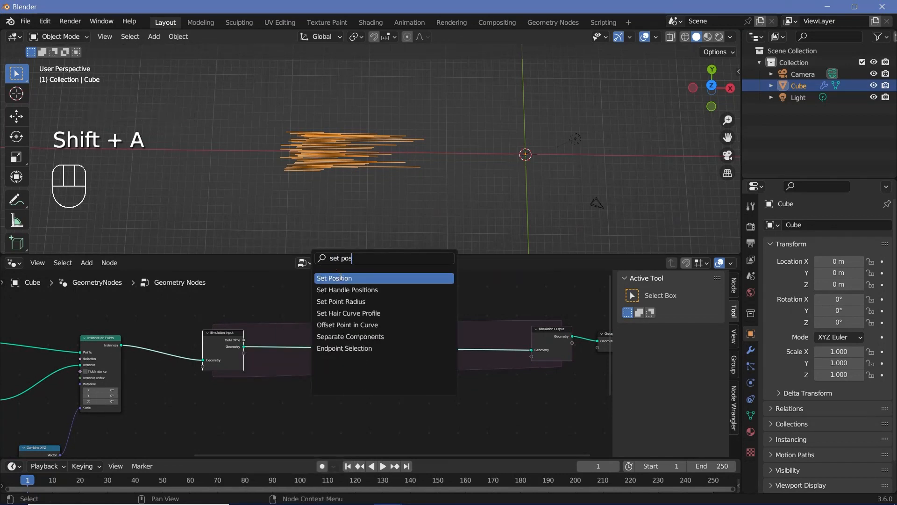
key(Return)
- Set the X offset of the simulation zone's Set Position node to 0.1 m and play the animation to check the motion
scroll(483, 374, up, 2)
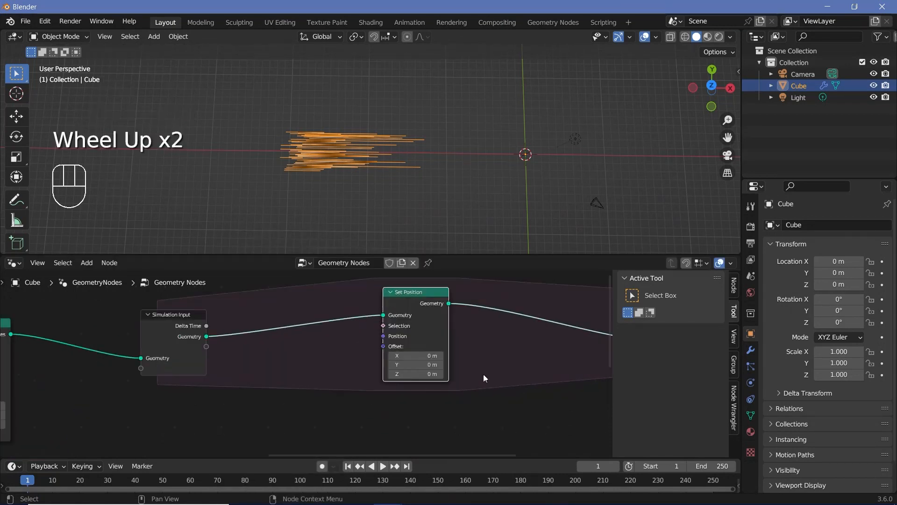
middle_drag(483, 373, 368, 397)
scroll(314, 365, up, 2)
click(321, 385)
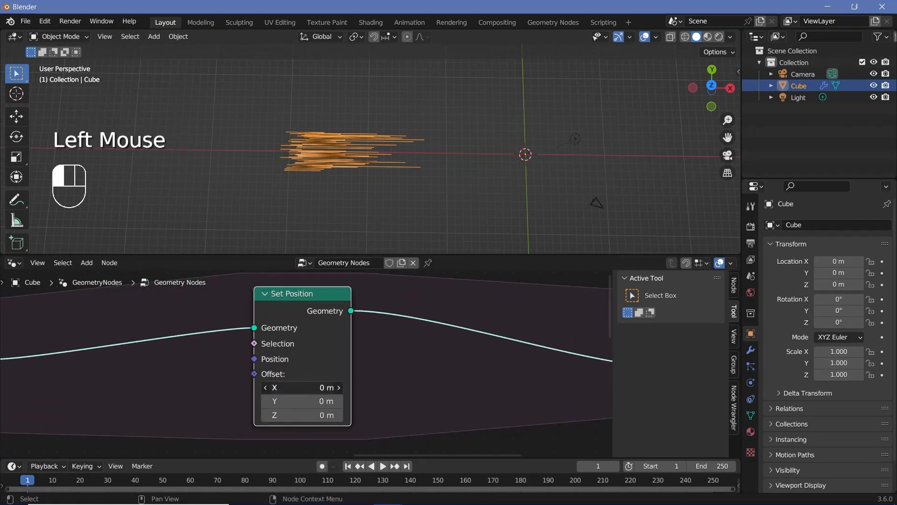
text(0.1)
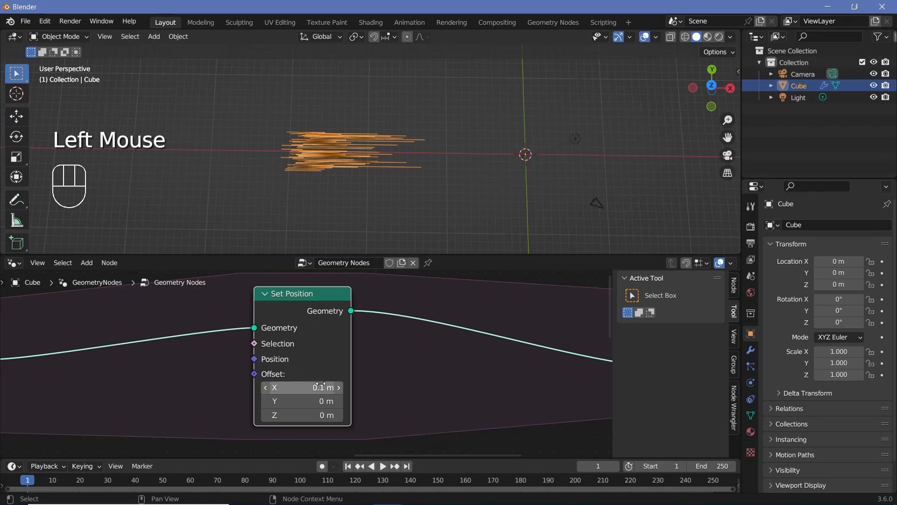
key(Return)
key(space)
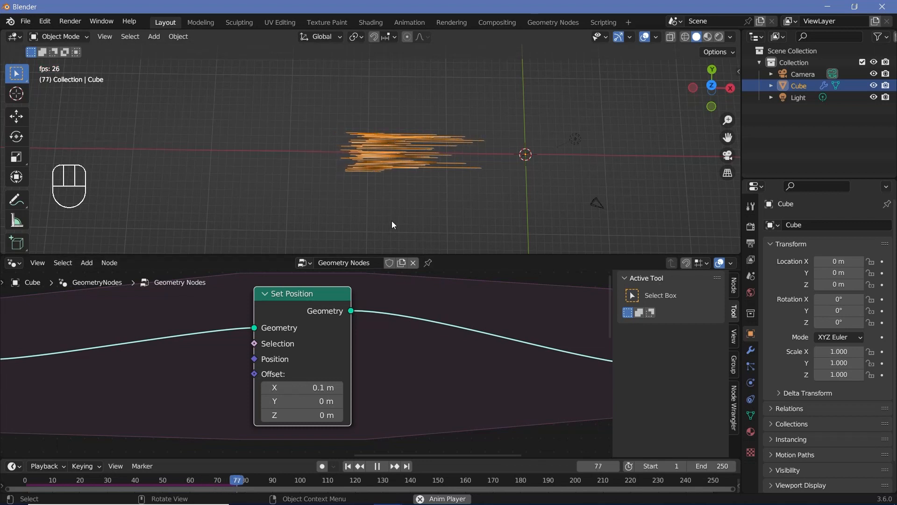
key(space)
- Set the scene's output frame rate to 60 fps
scroll(383, 380, down, 2)
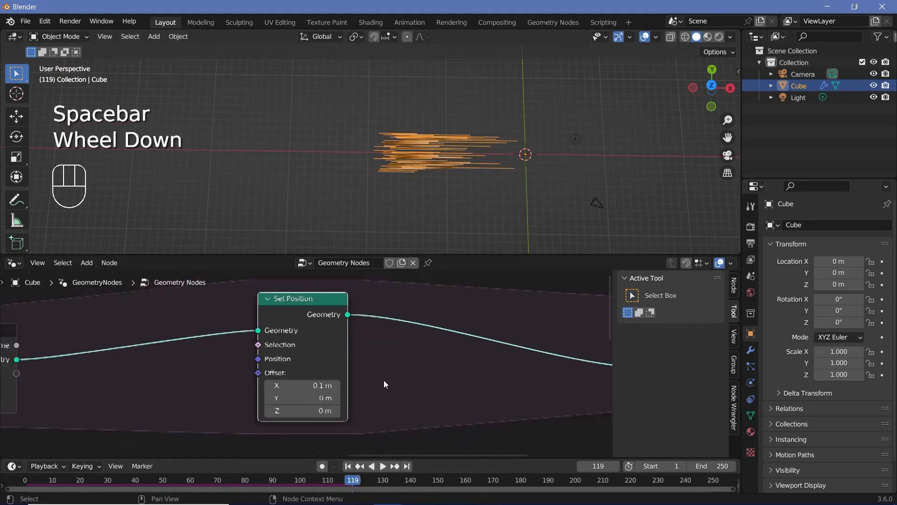
click(750, 248)
click(841, 330)
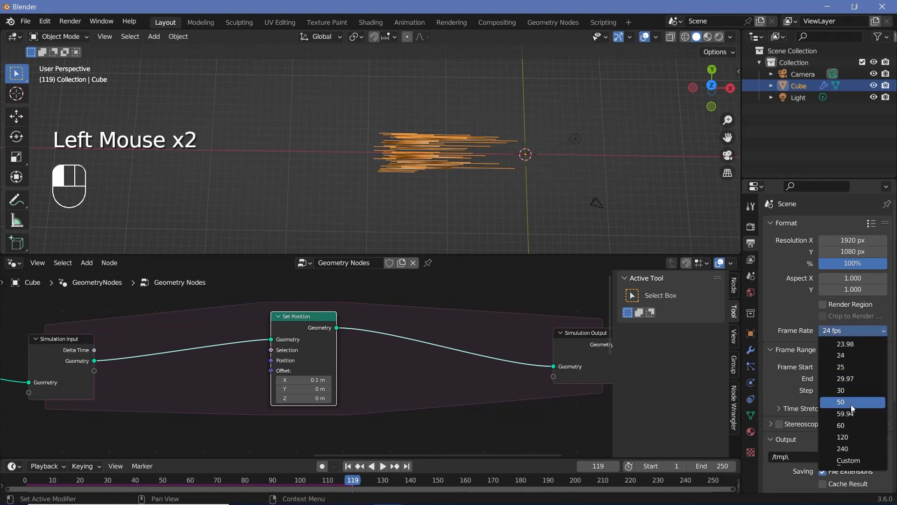
click(853, 424)
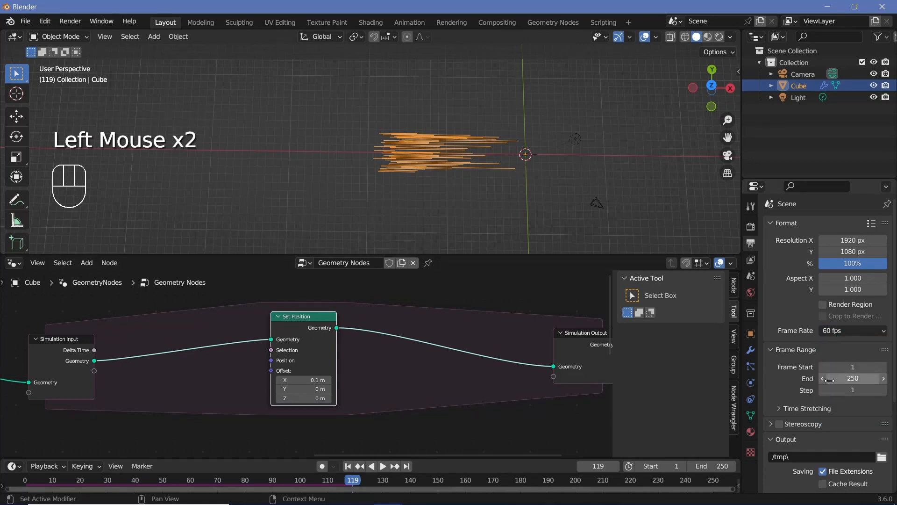
- Set the scene's end frame to 1200
scroll(511, 416, down, 2)
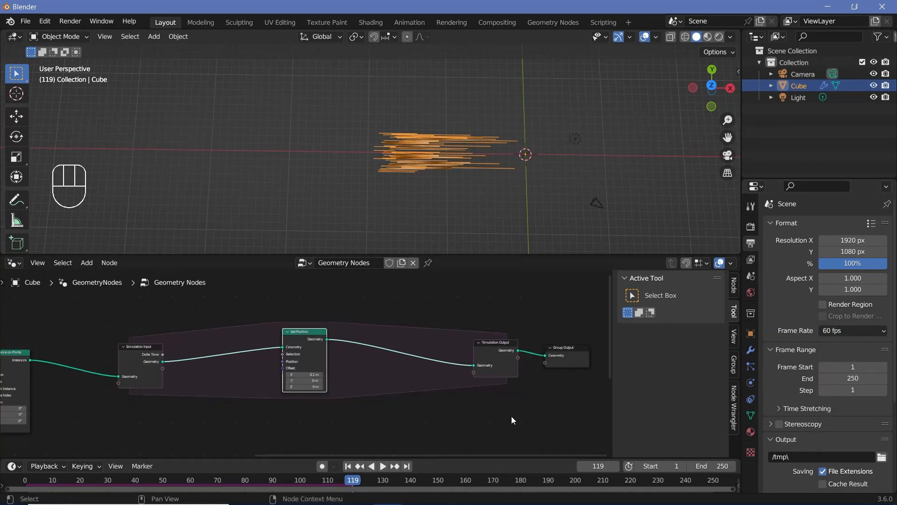
click(849, 379)
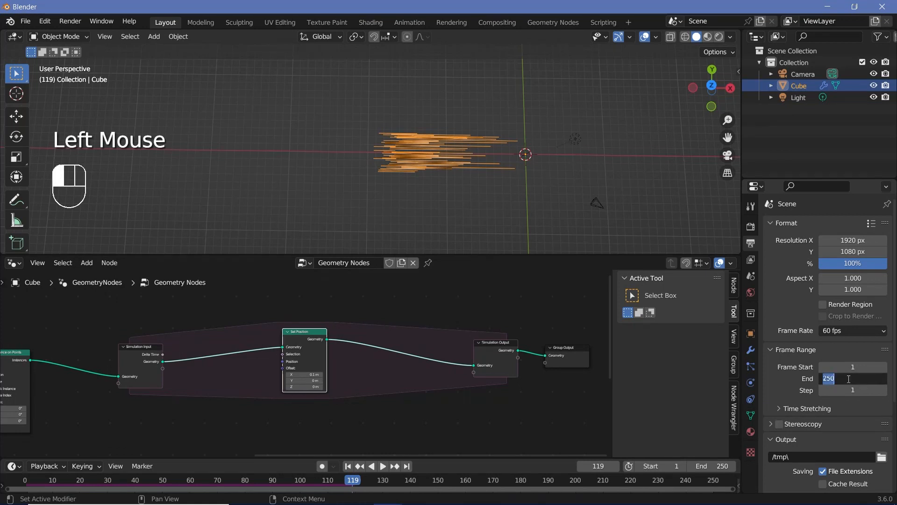
text(600)
key(Return)
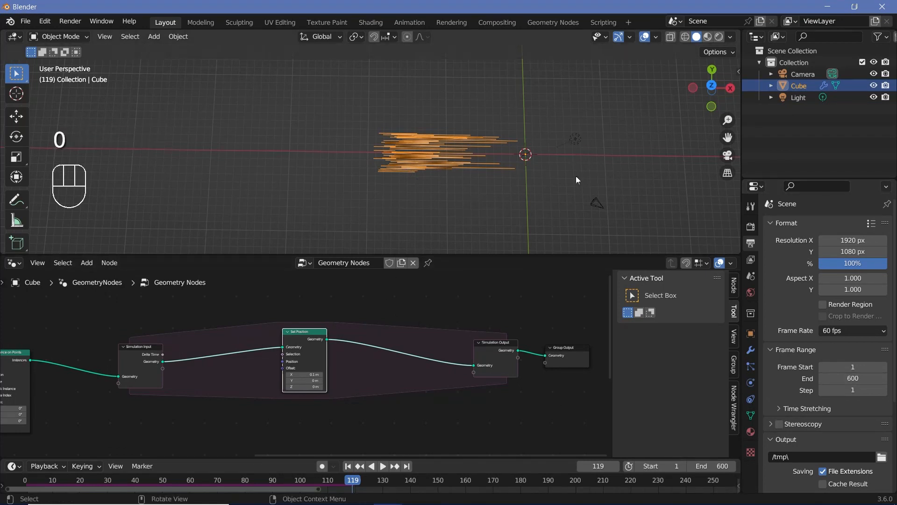
click(843, 379)
text(1200)
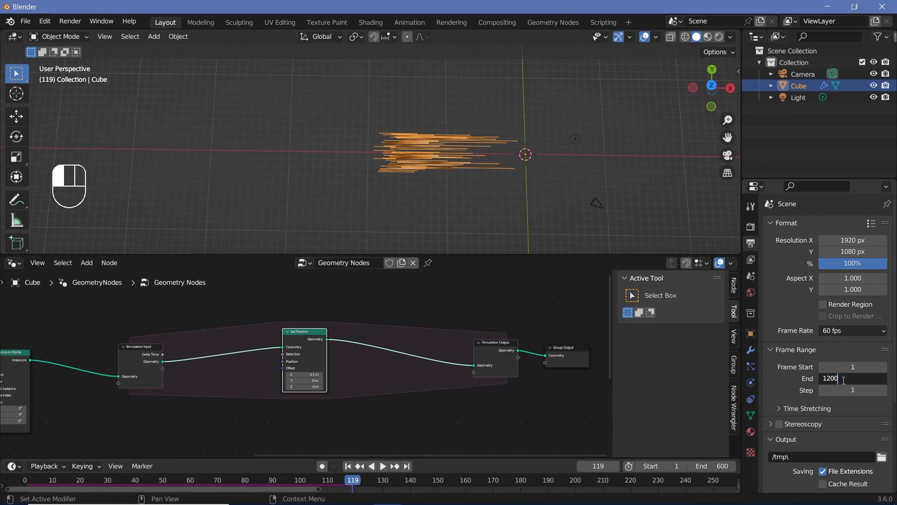
key(Return)
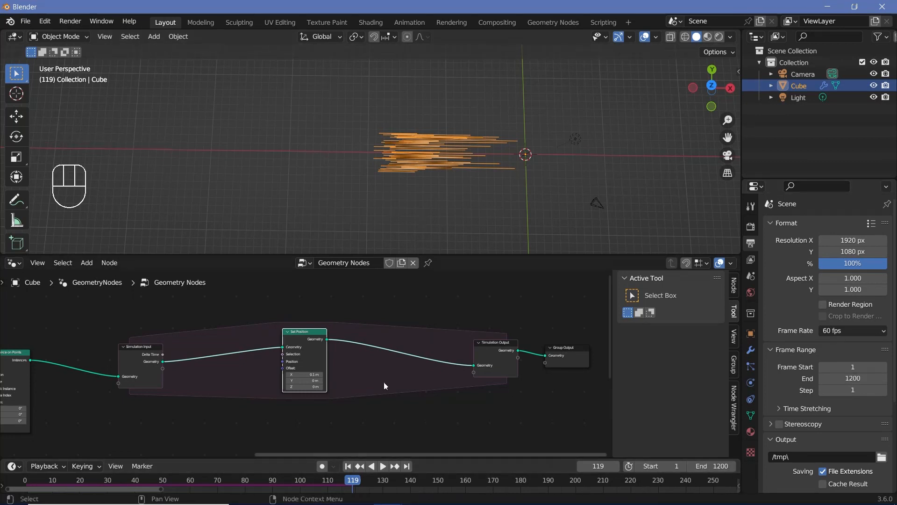
- Play the animation and examine how the lines travel along X
key(space)
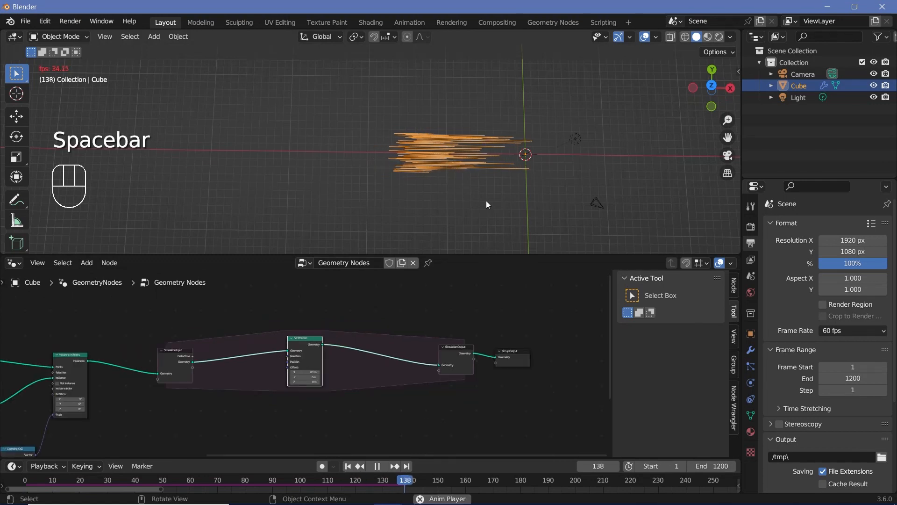
shift+middle_drag(514, 192, 399, 180)
scroll(395, 186, up, 3)
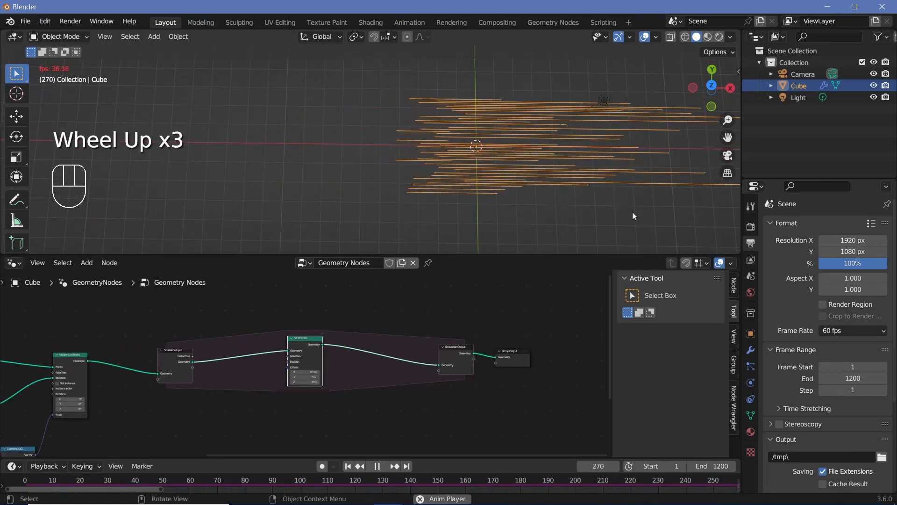
key(space)
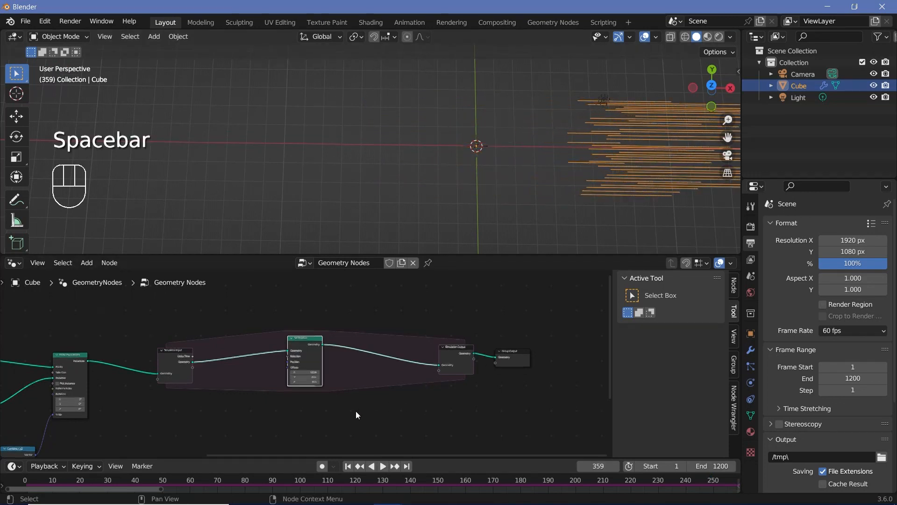
- Move Set Position closer to Simulation Output and insert a Join Geometry node between Simulation Input and Set Position
middle_drag(356, 411, 382, 411)
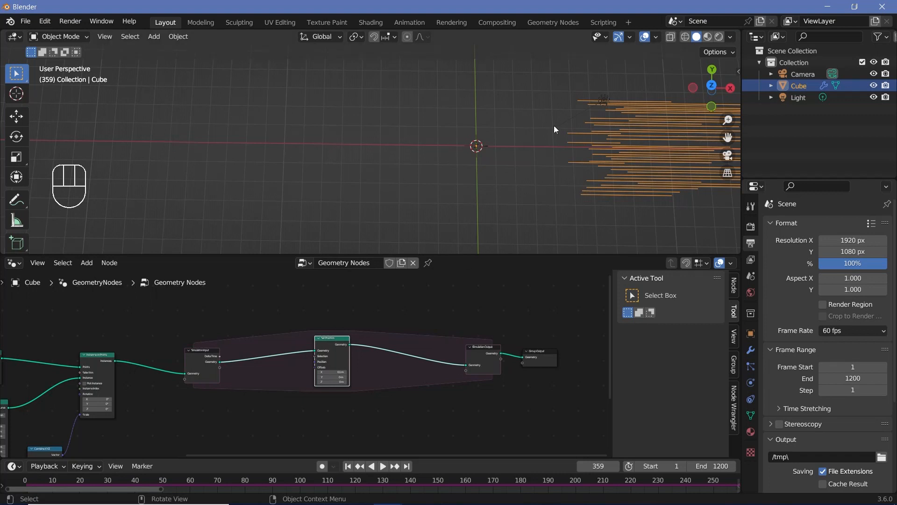
scroll(310, 397, up, 2)
drag(418, 339, 488, 336)
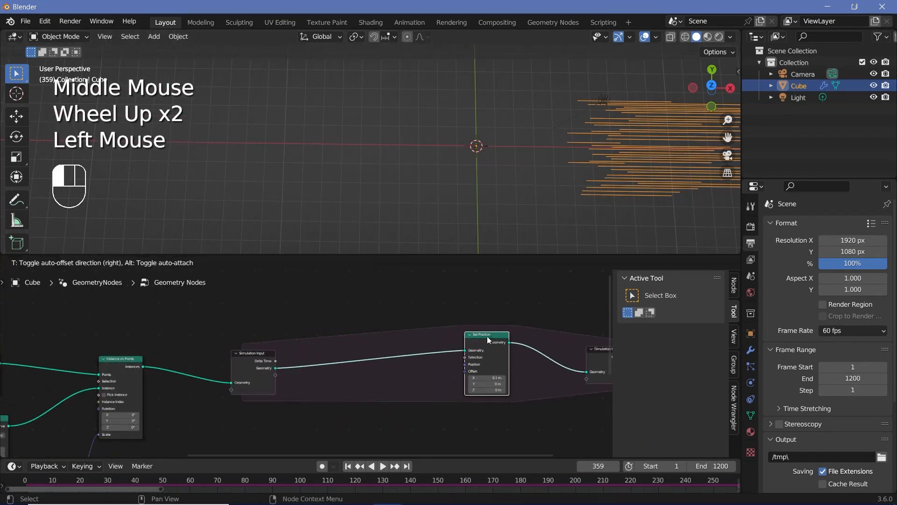
key(shift+a)
click(341, 253)
text(jo)
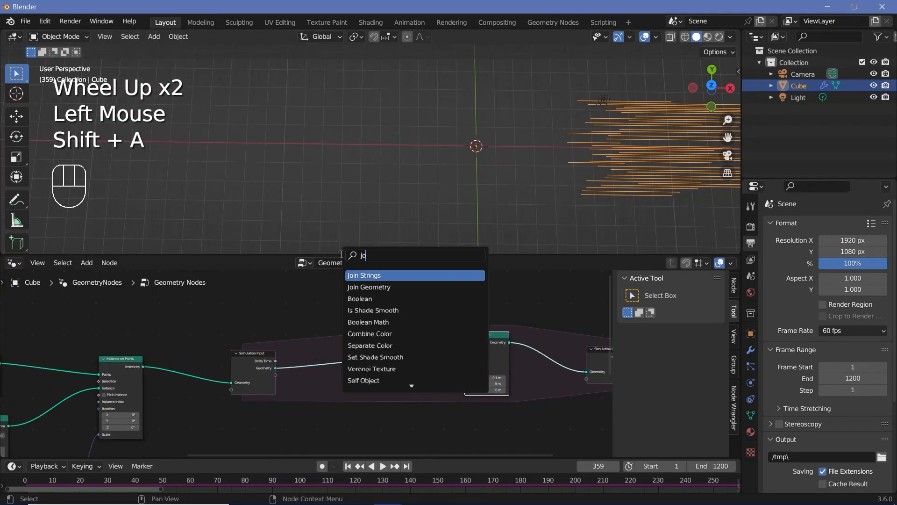
text(in)
click(361, 287)
click(374, 376)
- Move Simulation Input lower and connect the Instances output of Instance on Points to Join Geometry
drag(297, 375, 287, 414)
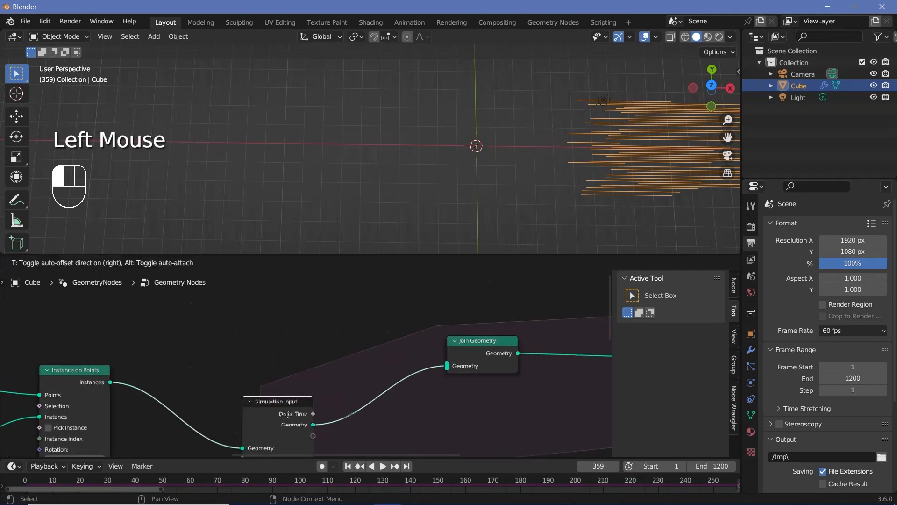
drag(110, 381, 448, 360)
click(486, 349)
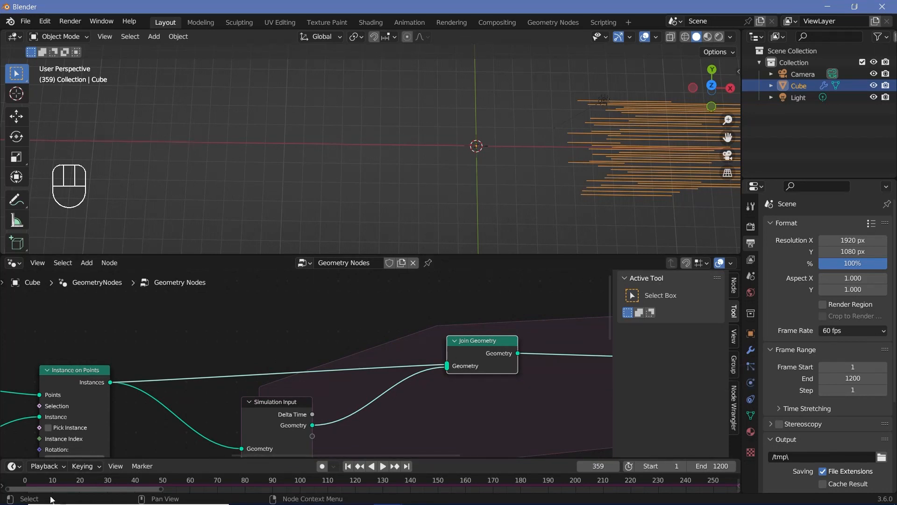
- Play the animation from frame 1 to check the effect of joining the instances inside the simulation
click(27, 481)
scroll(363, 313, down, 3)
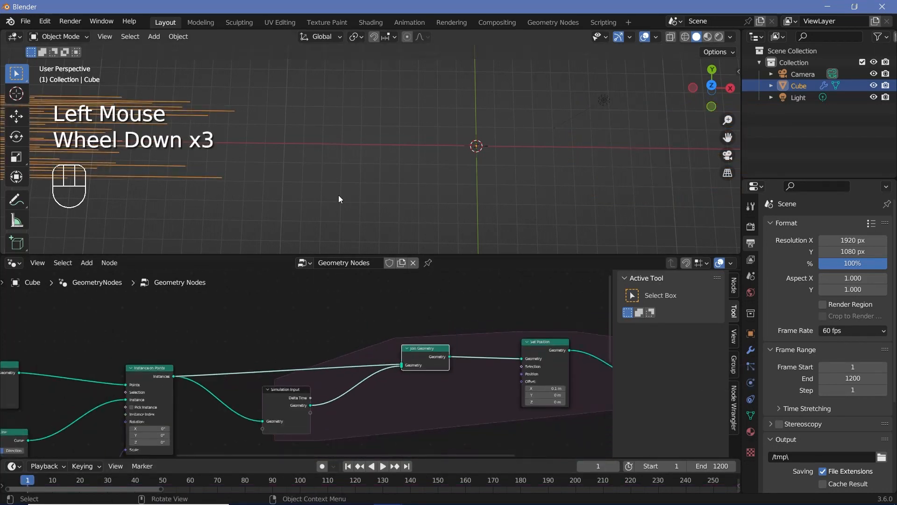
shift+middle_drag(341, 183, 510, 180)
scroll(510, 181, down, 1)
key(space)
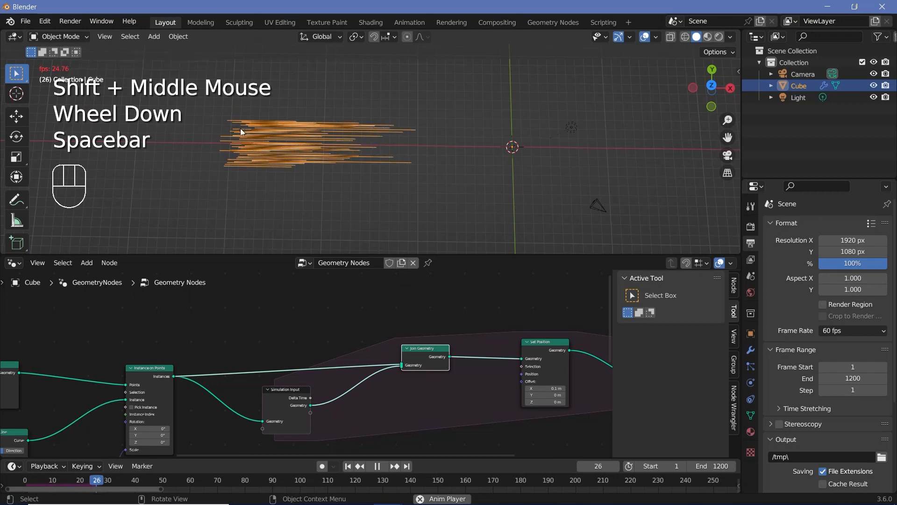
key(space)
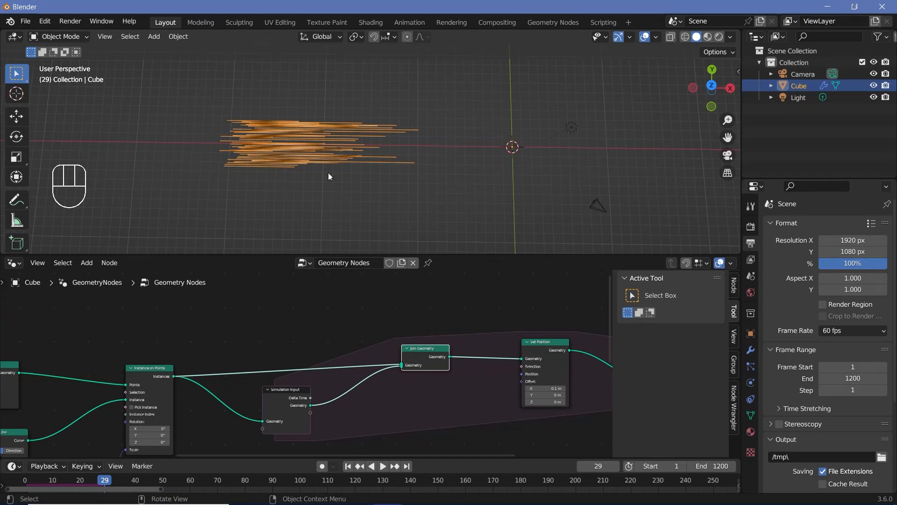
- Cut the link from Instance on Points to Join Geometry and replay the animation from frame 1
ctrl+right_drag(341, 363, 308, 387)
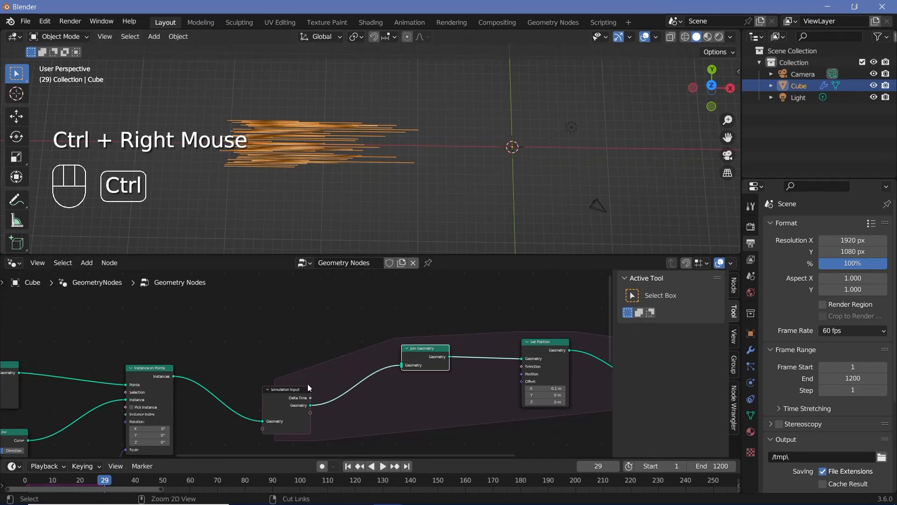
click(28, 480)
key(space)
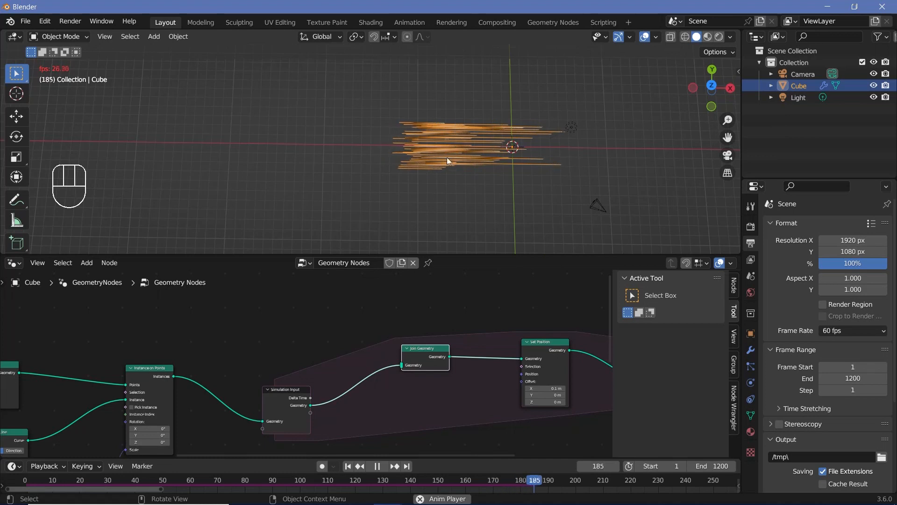
key(space)
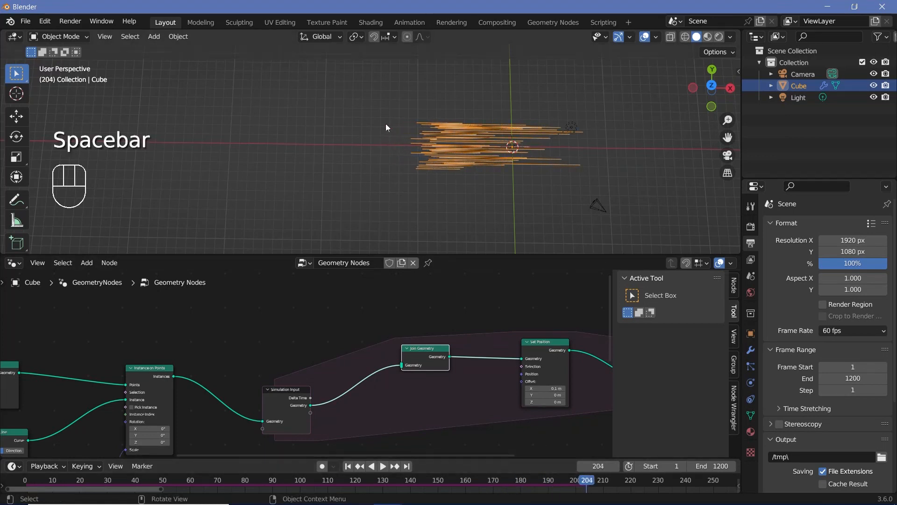
- Compare the lines' positions at frames 150 and 200, ending on frame 150
click(437, 480)
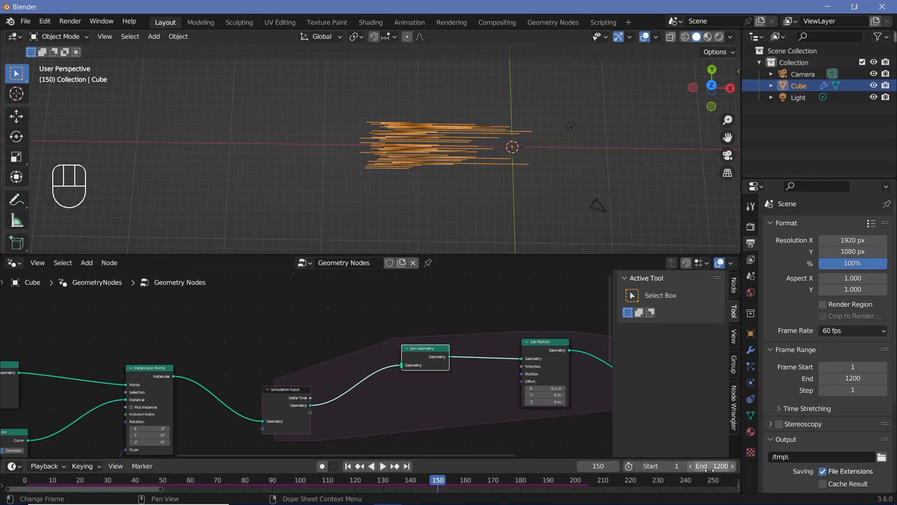
click(439, 483)
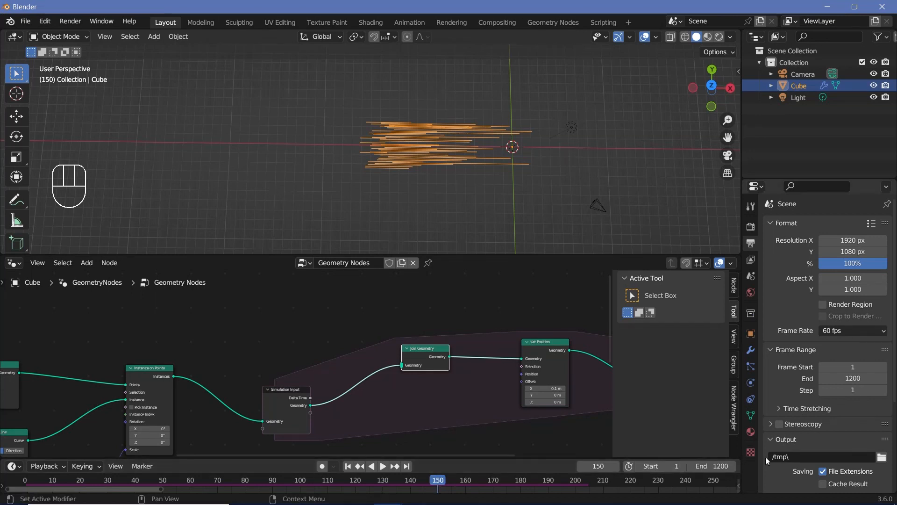
click(578, 484)
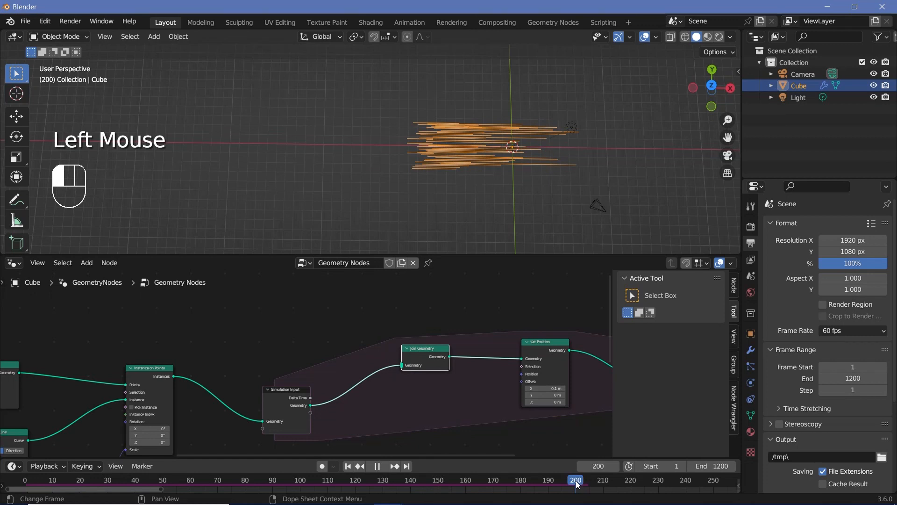
scroll(420, 129, up, 2)
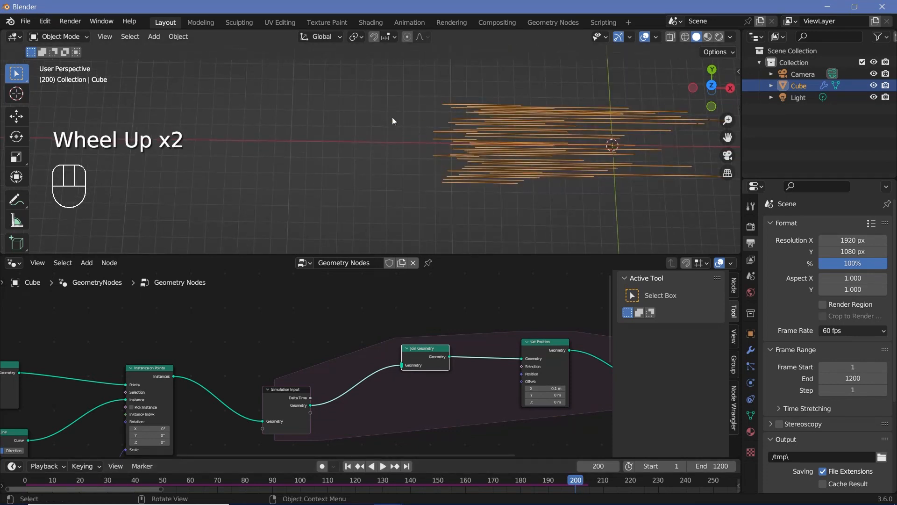
click(438, 483)
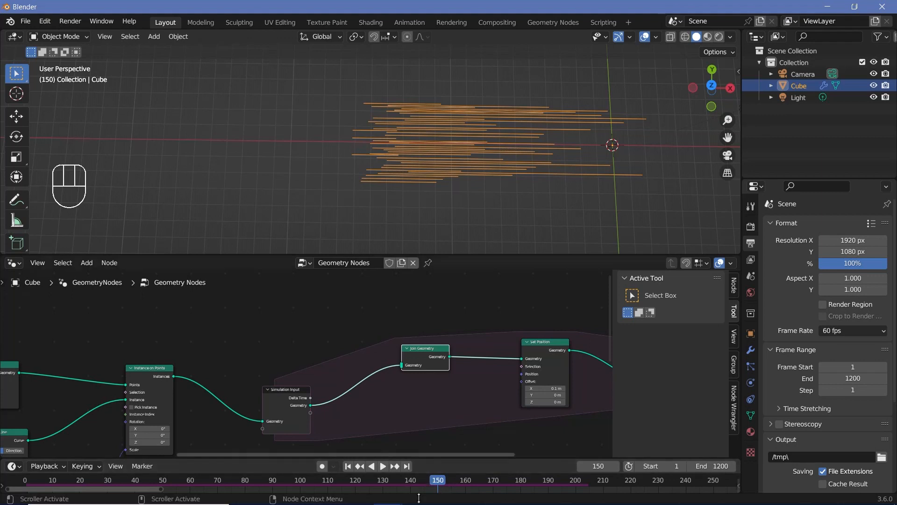
- Insert a Switch node on the link between Join Geometry and Set Position
key(shift+a)
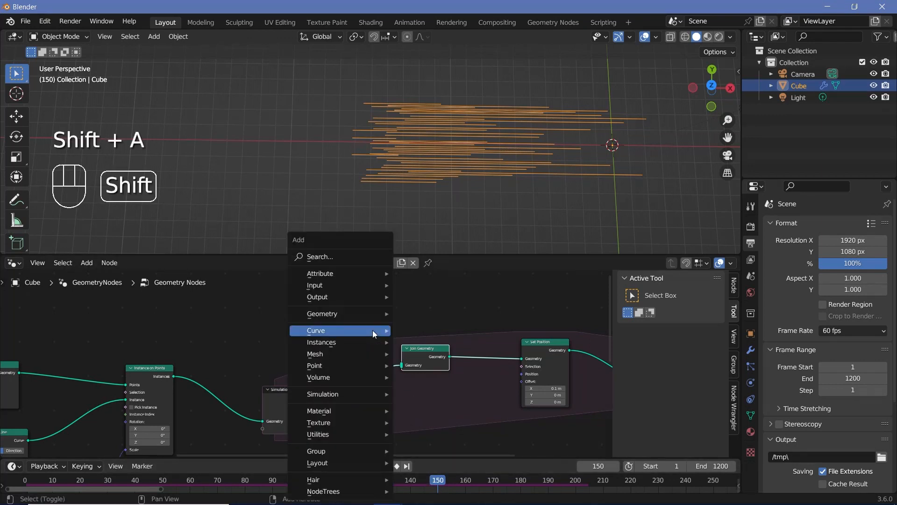
click(350, 259)
text(switch)
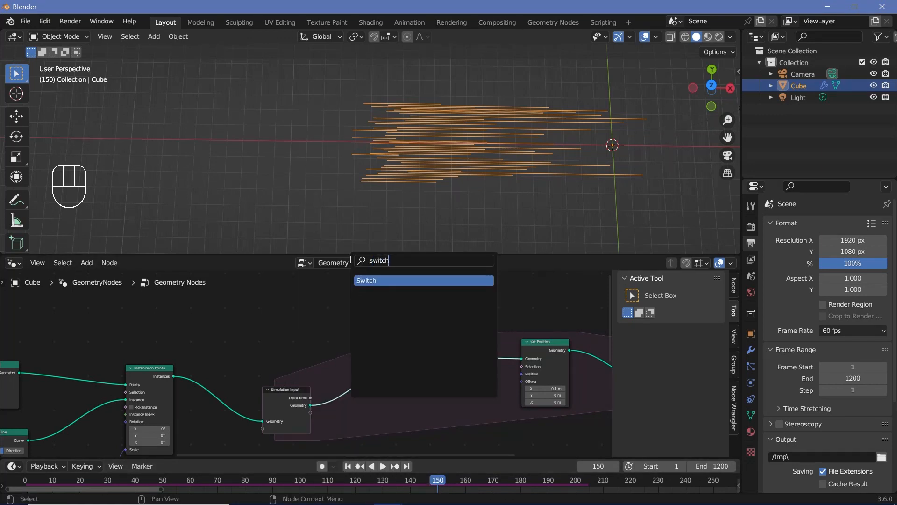
click(381, 280)
click(425, 378)
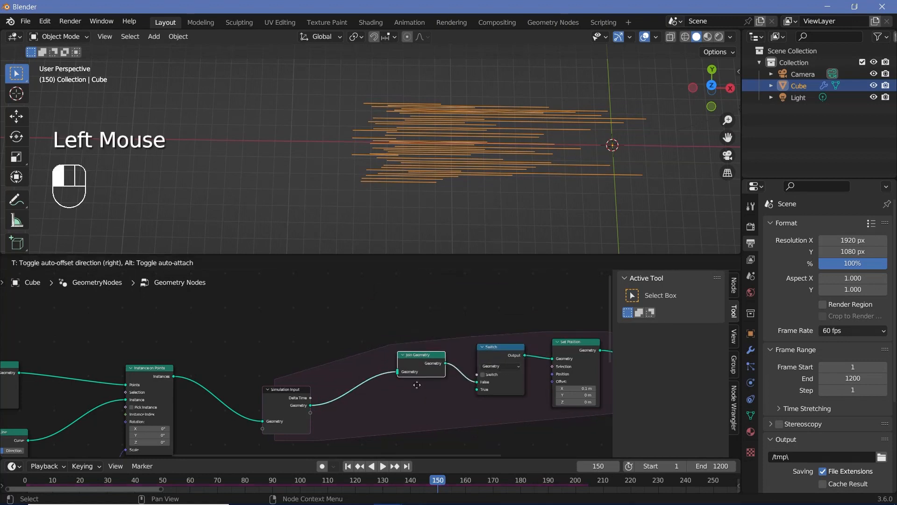
- Connect Simulation Input's Geometry to the Switch node's False input and move Join Geometry below that link
scroll(474, 387, up, 2)
middle_drag(533, 388, 471, 382)
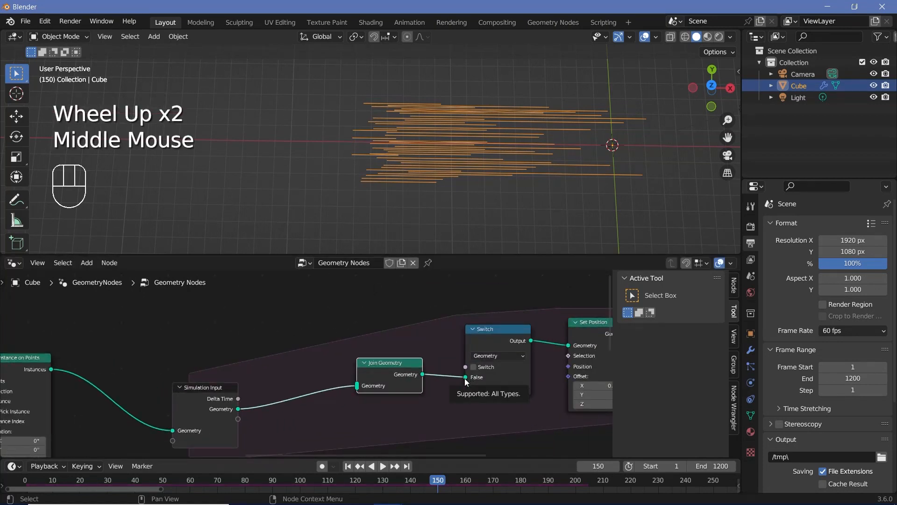
drag(238, 410, 465, 377)
drag(385, 376, 375, 418)
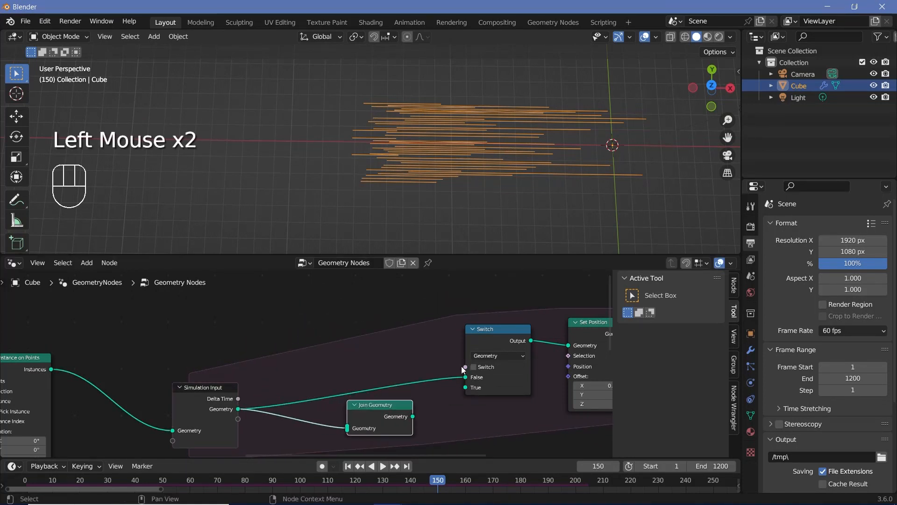
click(463, 369)
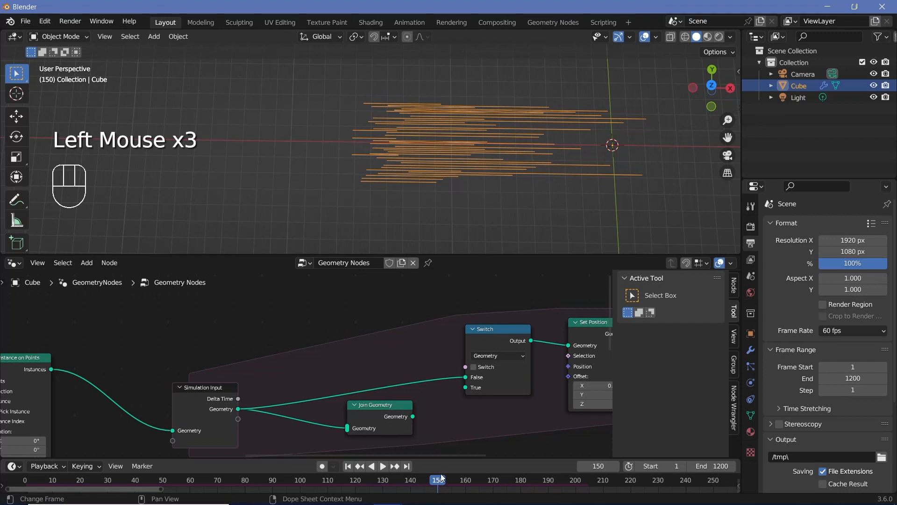
- Connect Instance on Points' Instances to Join Geometry, and Join Geometry's output to the Switch node's True input
middle_drag(95, 352, 178, 329)
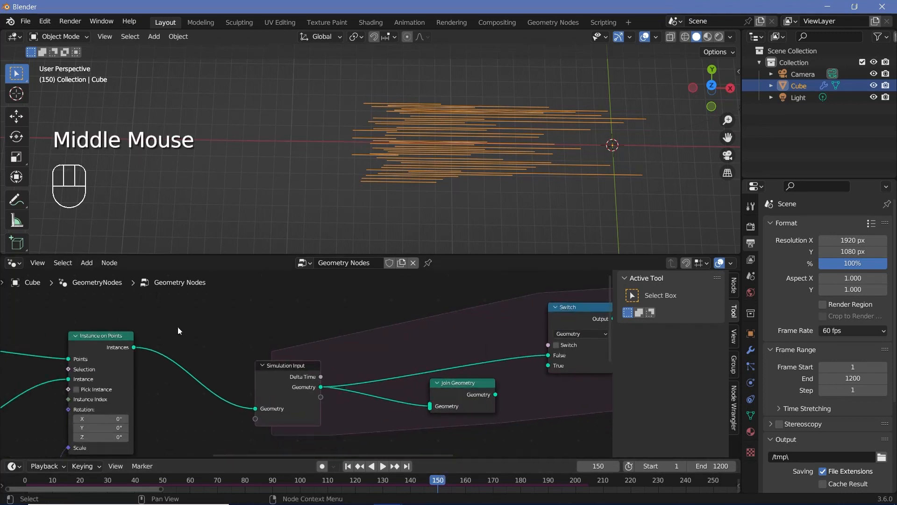
drag(134, 347, 430, 406)
drag(496, 394, 549, 365)
scroll(549, 364, down, 2)
mouse_move(406, 386)
mouse_down()
mouse_move(383, 441)
mouse_move(404, 386)
mouse_up()
- Add a Scene Time node above the simulation zone
middle_drag(453, 306, 448, 365)
scroll(447, 365, up, 2)
drag(469, 375, 407, 320)
middle_drag(408, 319, 381, 364)
key(shift+a)
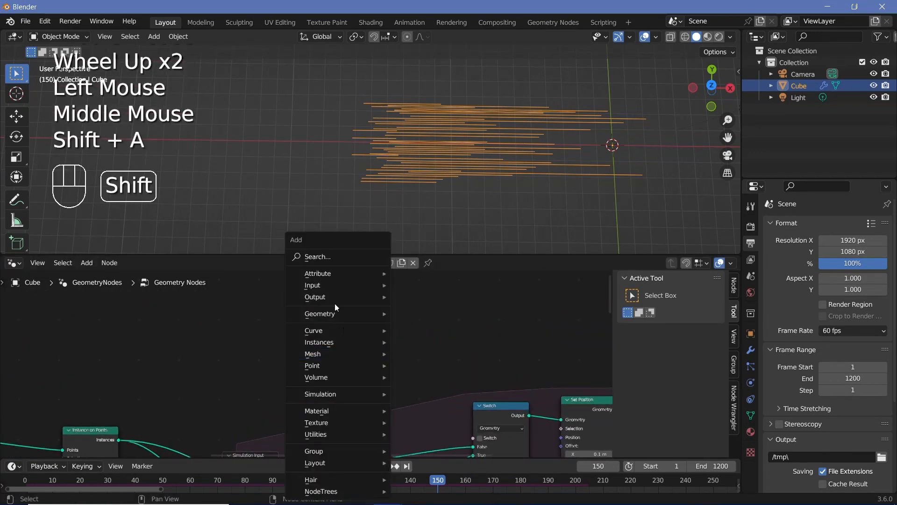
text(scene)
key(Return)
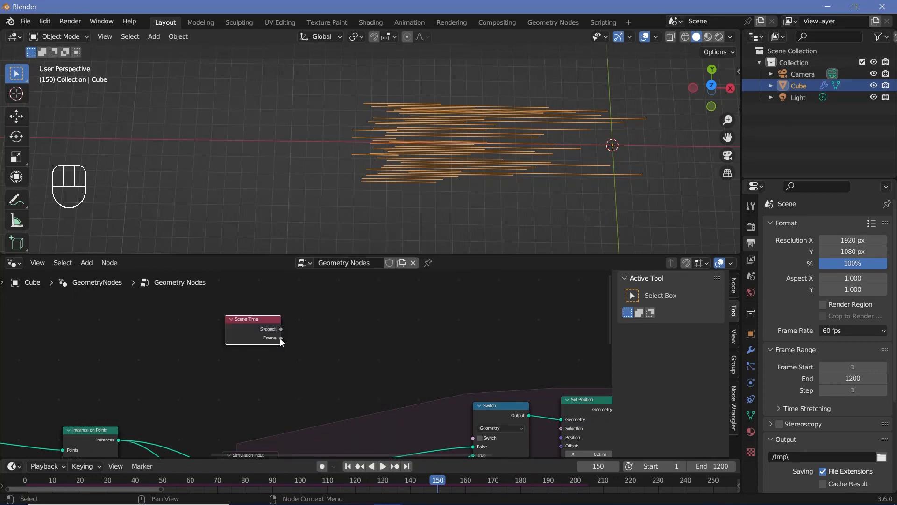
click(279, 338)
drag(281, 338, 336, 367)
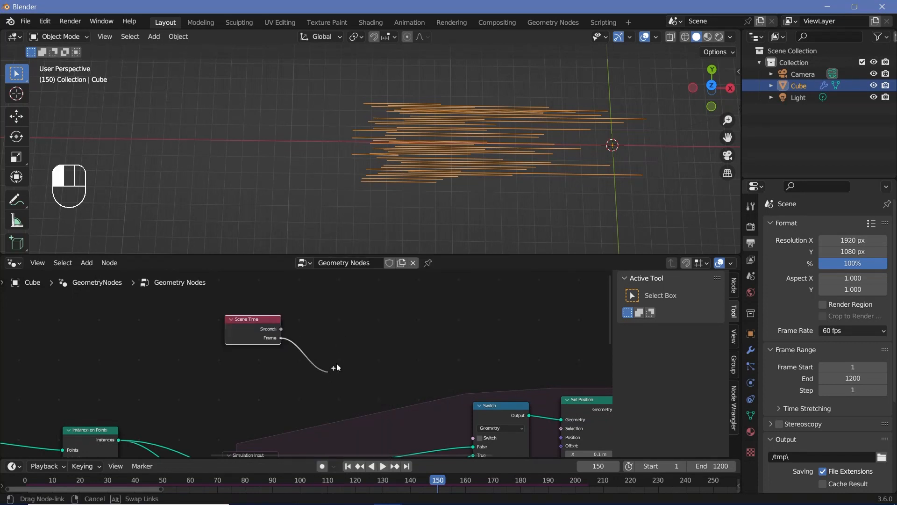
right_click(339, 336)
- Add a Math node beside the Scene Time node and set its operation to Modulo
key(shift+a)
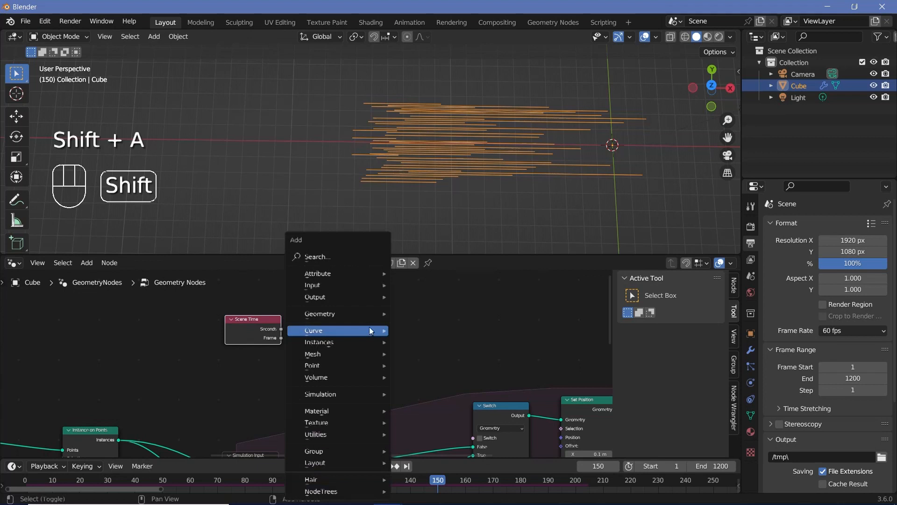
click(346, 260)
text(math)
key(Return)
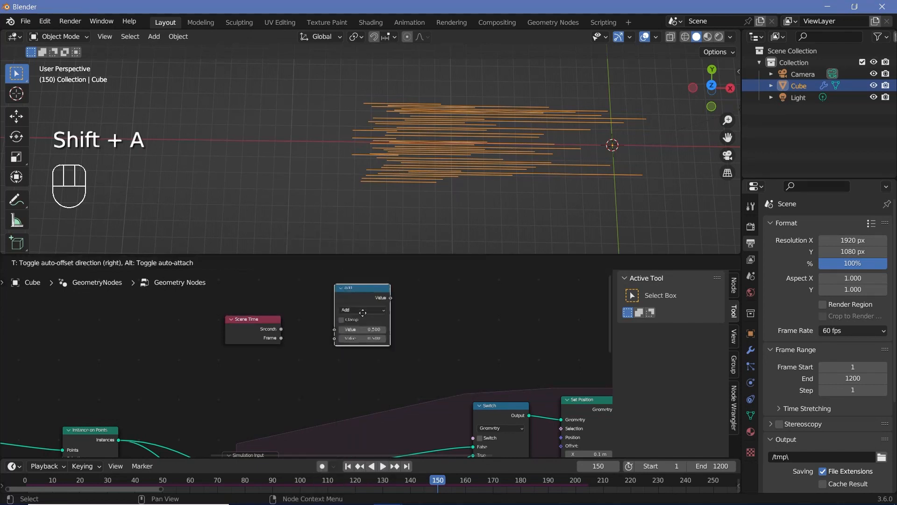
scroll(360, 317, up, 2)
click(389, 299)
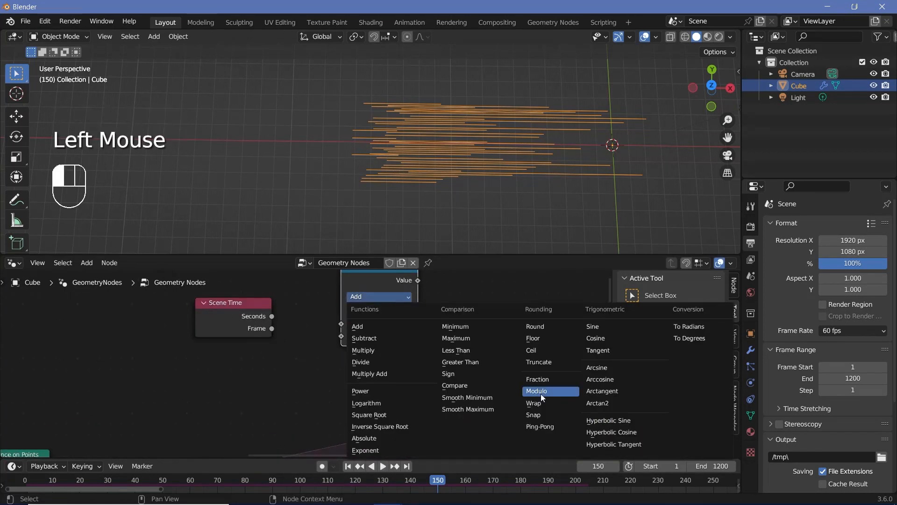
click(540, 394)
middle_drag(419, 282, 384, 319)
drag(384, 317, 438, 310)
- Connect Scene Time's Frame to Modulo's first value, set the second value to 150, and move Modulo close to Scene Time
drag(237, 367, 306, 362)
click(340, 372)
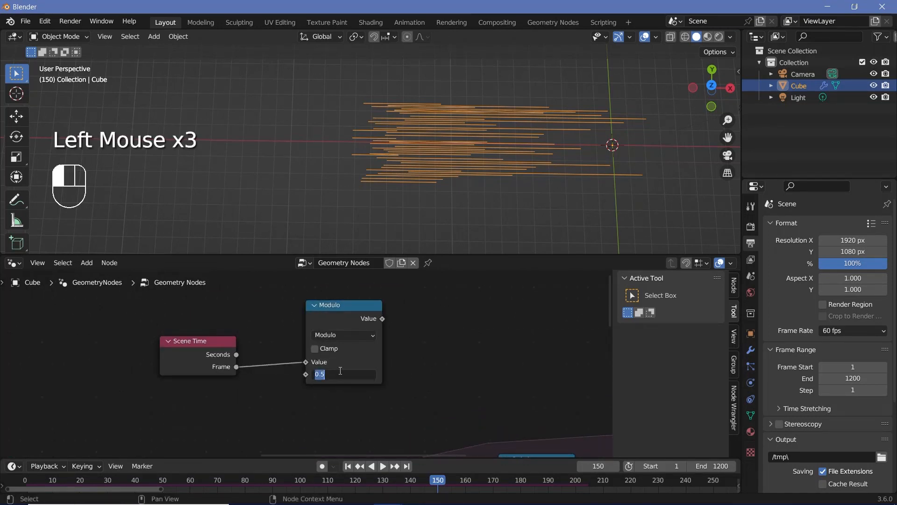
text(150)
key(Return)
drag(355, 327, 425, 337)
- Add a Compare node set to Equal beside Modulo and connect Modulo's Value to its A input
key(shift+a)
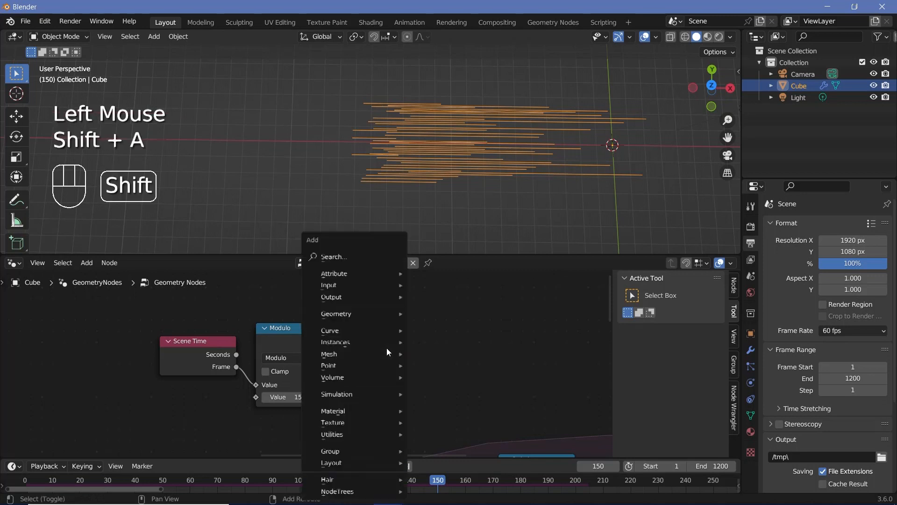
text(compa)
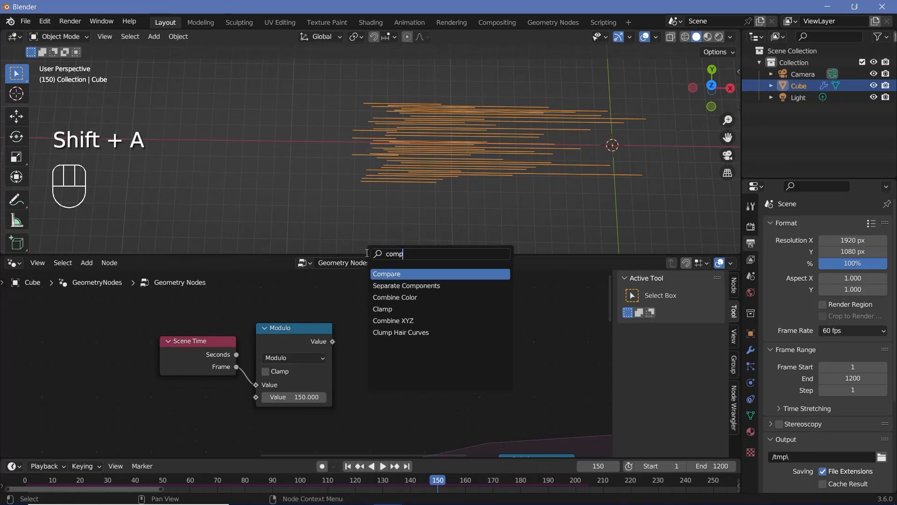
key(Return)
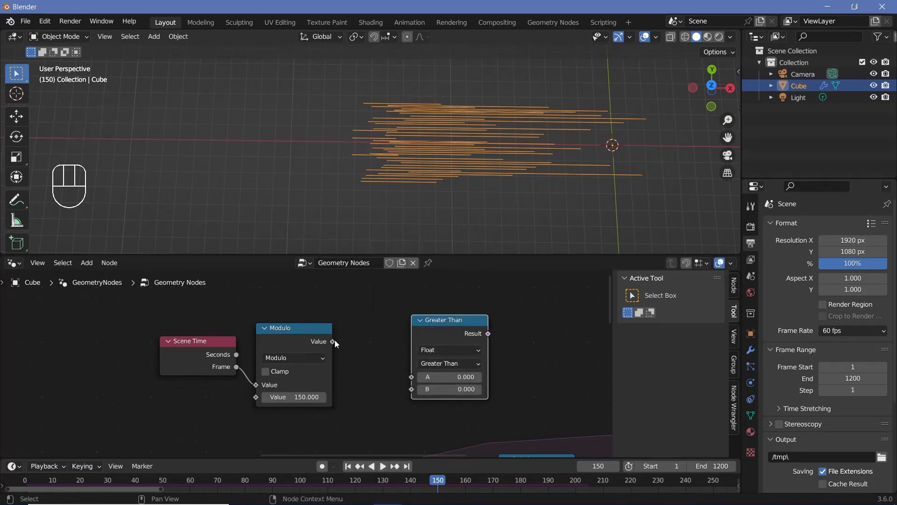
drag(334, 340, 445, 425)
drag(449, 345, 376, 349)
- Connect the Equal node's Result to the Switch input of the Switch node inside the simulation zone
scroll(458, 301, down, 2)
middle_drag(458, 301, 371, 301)
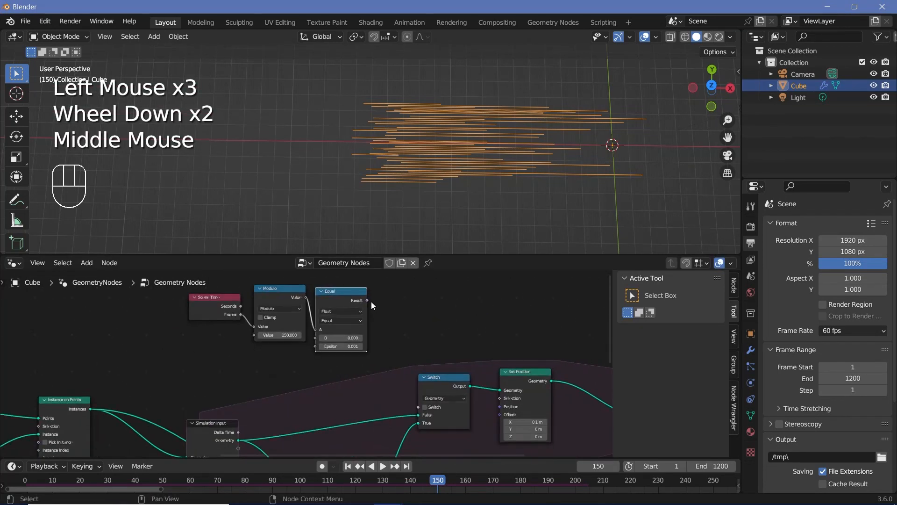
drag(369, 300, 417, 405)
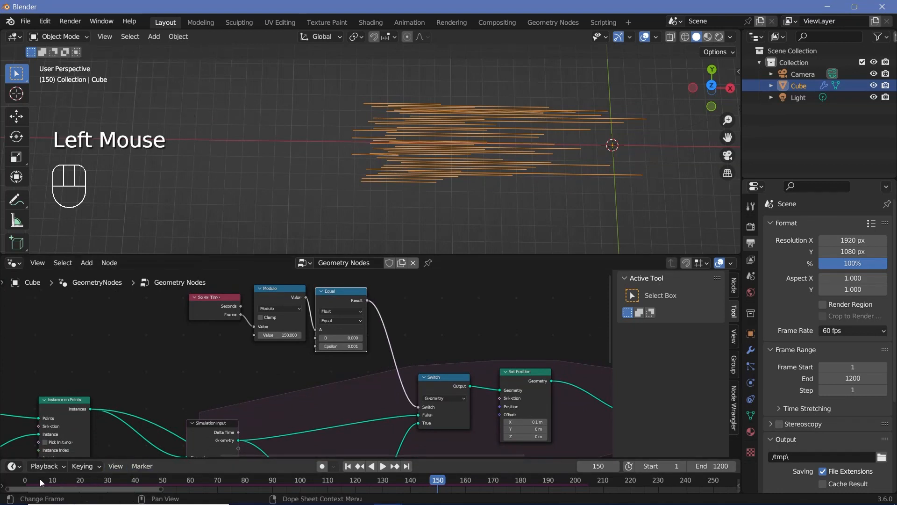
- Play the simulation from the start of the timeline to check how new lines are added, and stop it
click(25, 478)
key(space)
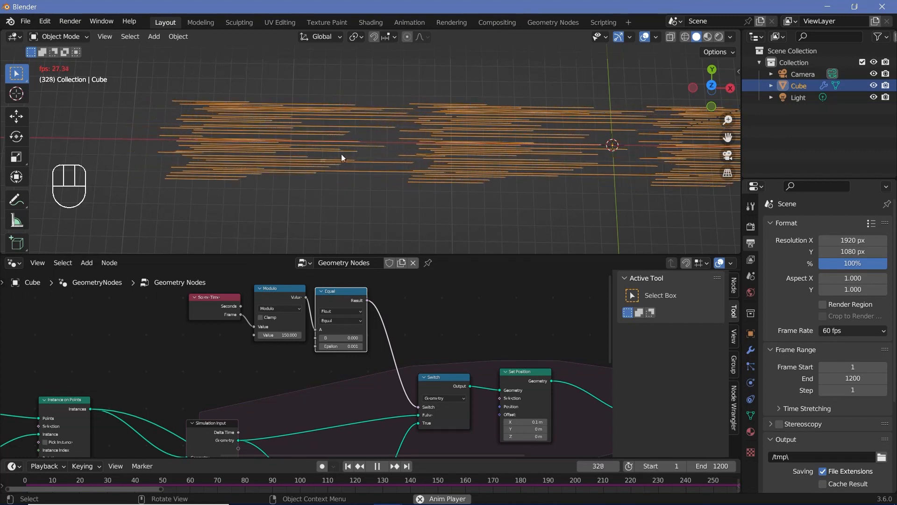
key(space)
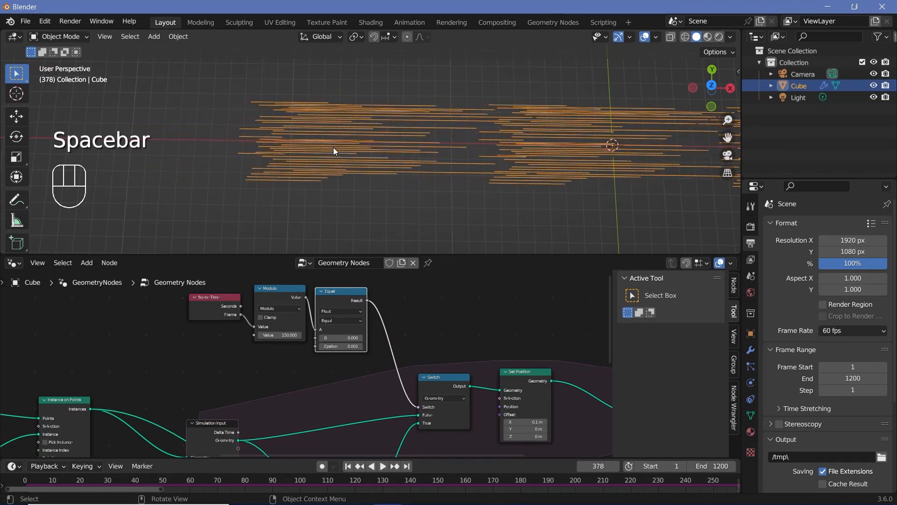
- Add a second Scene Time node below the Grid and Distribute Points on Faces nodes
scroll(444, 327, down, 2)
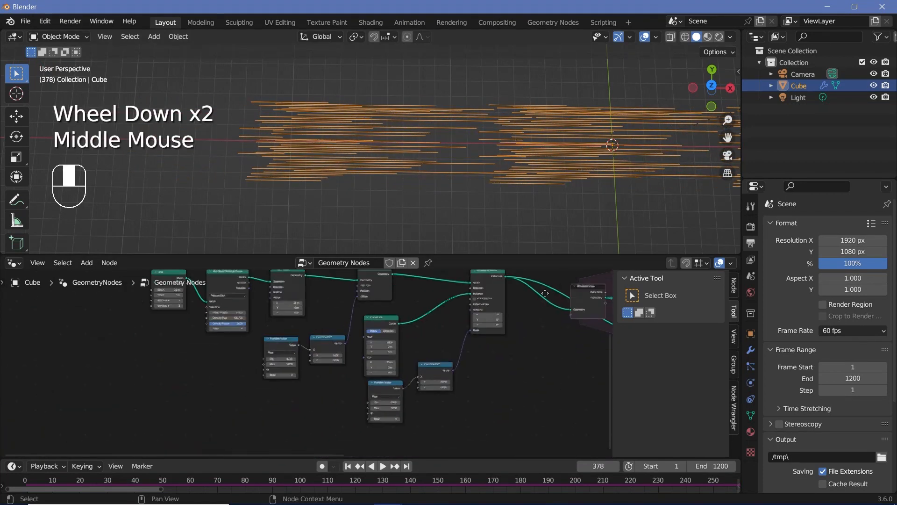
middle_drag(447, 306, 512, 325)
key(shift+a)
text(sce)
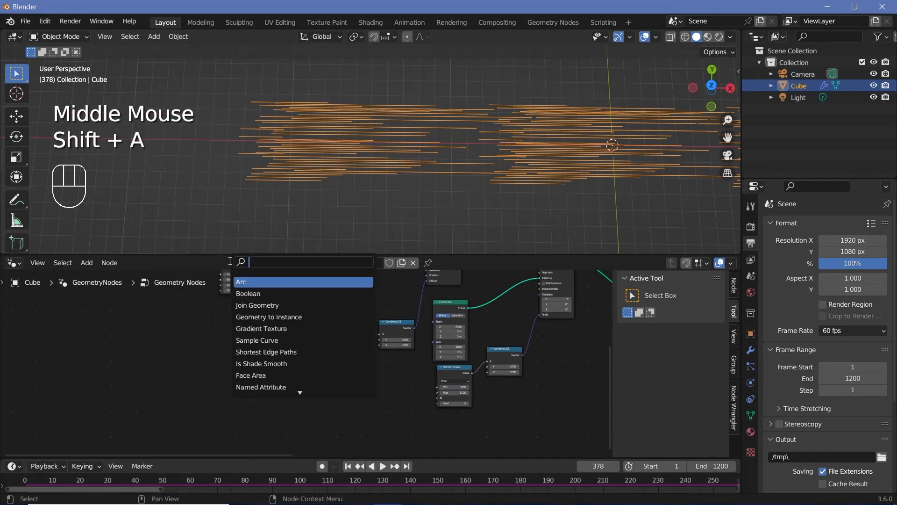
text(ne)
key(Return)
scroll(187, 397, up, 2)
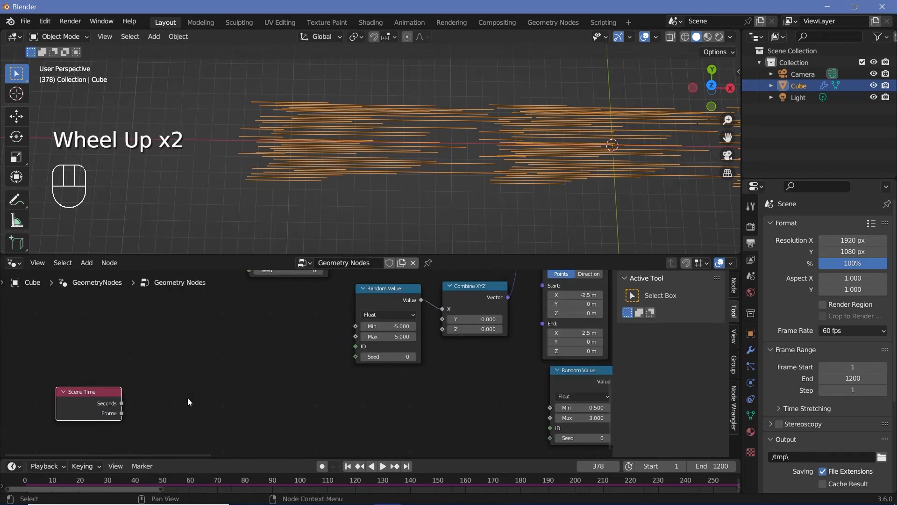
click(128, 411)
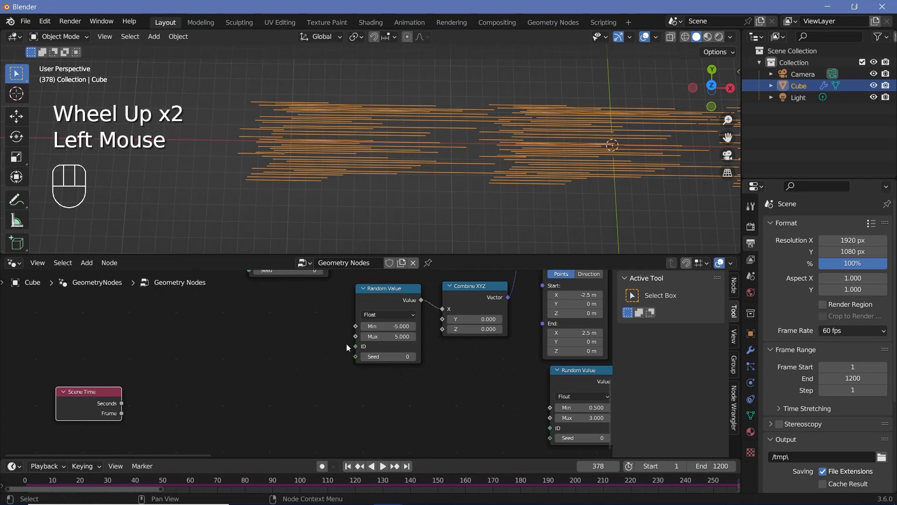
- Check the nodes' Seed inputs and move the new Scene Time node farther from the Random Value nodes
scroll(310, 354, down, 2)
middle_drag(310, 354, 296, 400)
scroll(274, 371, up, 2)
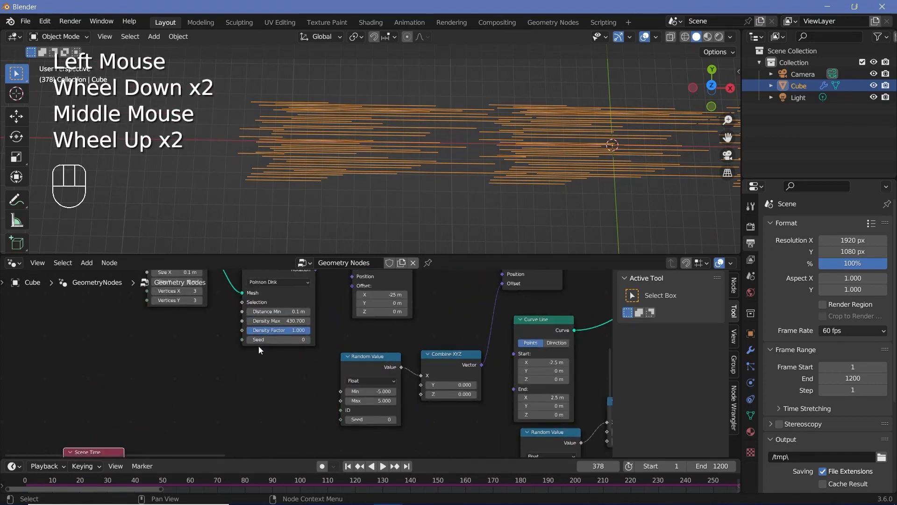
middle_drag(356, 426, 321, 379)
middle_drag(514, 455, 422, 395)
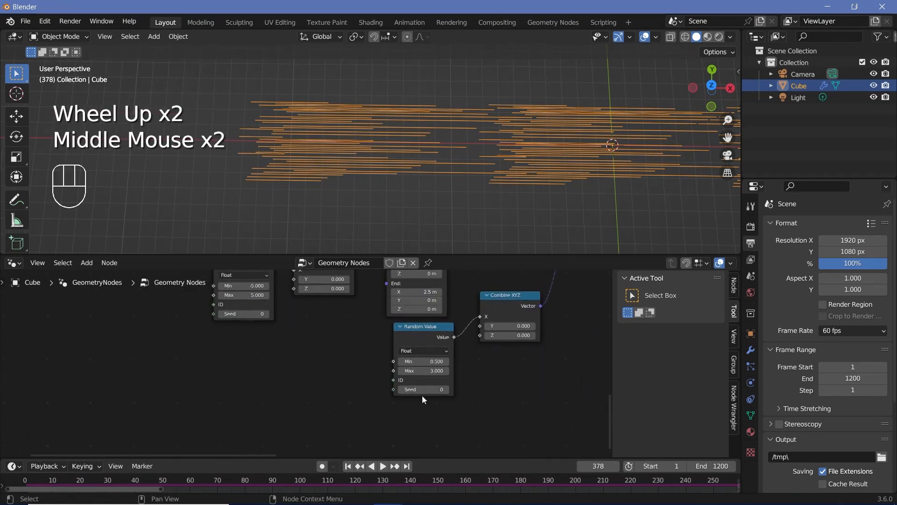
middle_drag(94, 369, 293, 393)
drag(173, 383, 100, 378)
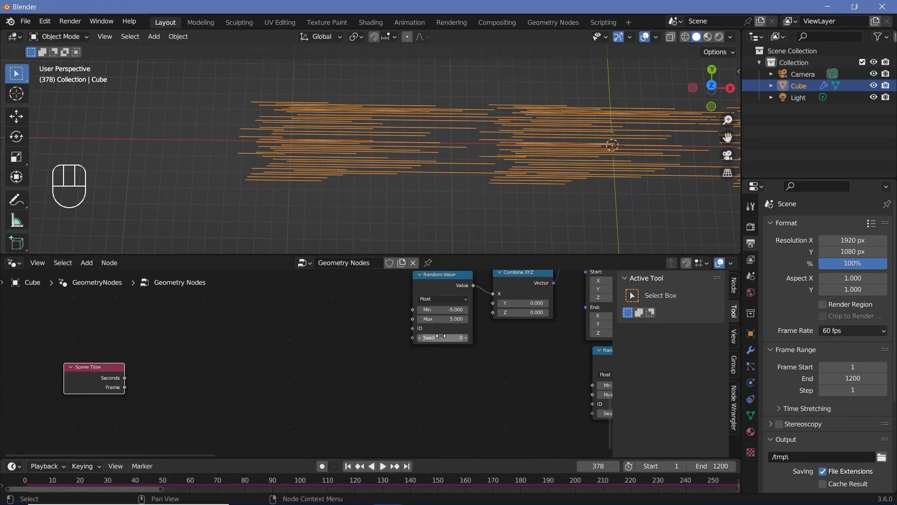
- Add a Math node set to Modulo between the new Scene Time node and the Random Value node
middle_drag(216, 366, 280, 363)
key(shift+a)
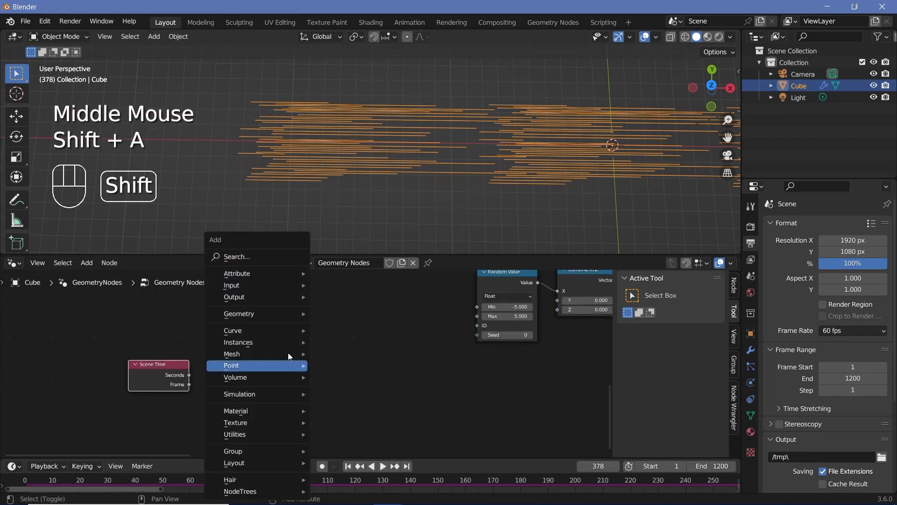
click(284, 257)
text(mo)
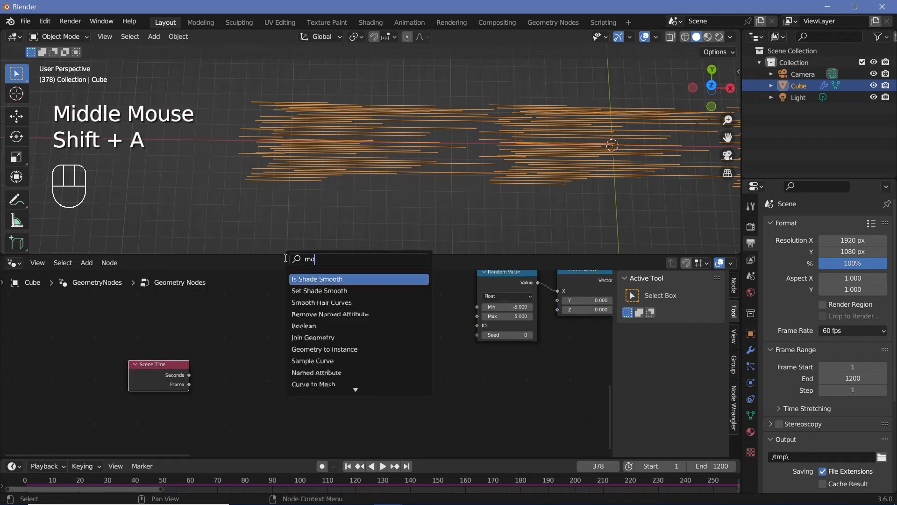
key(BackSpace)
key(BackSpace)
text(math)
click(308, 289)
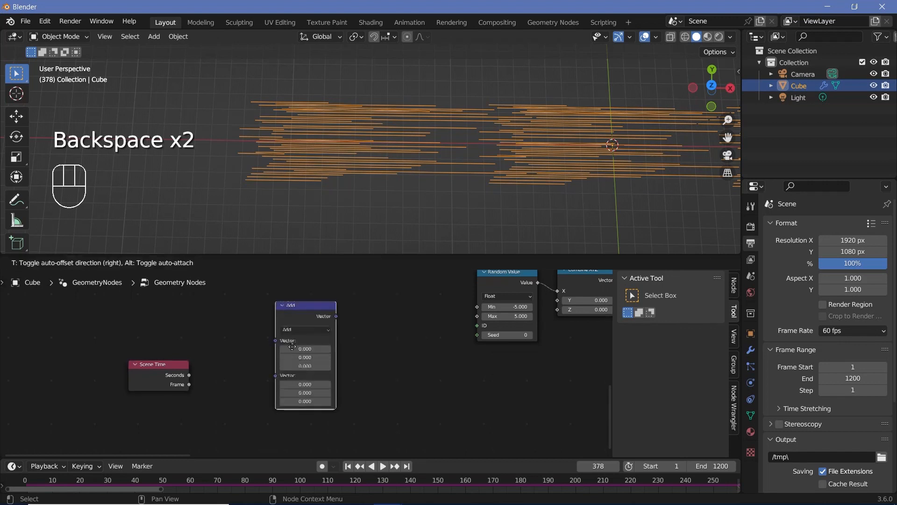
click(300, 340)
click(300, 337)
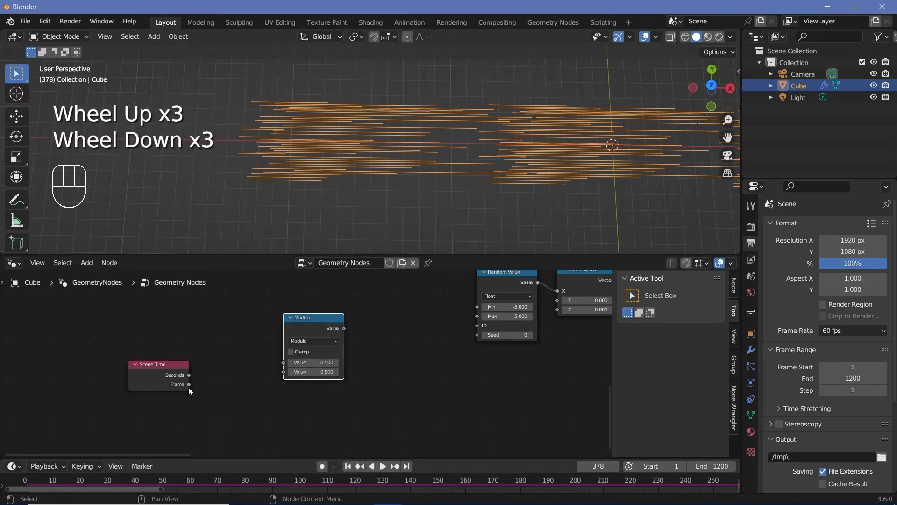
- Connect the second Scene Time's Frame to the new Modulo's first value, set its second value to 600, and move Modulo closer
drag(189, 386, 285, 362)
scroll(302, 383, up, 2)
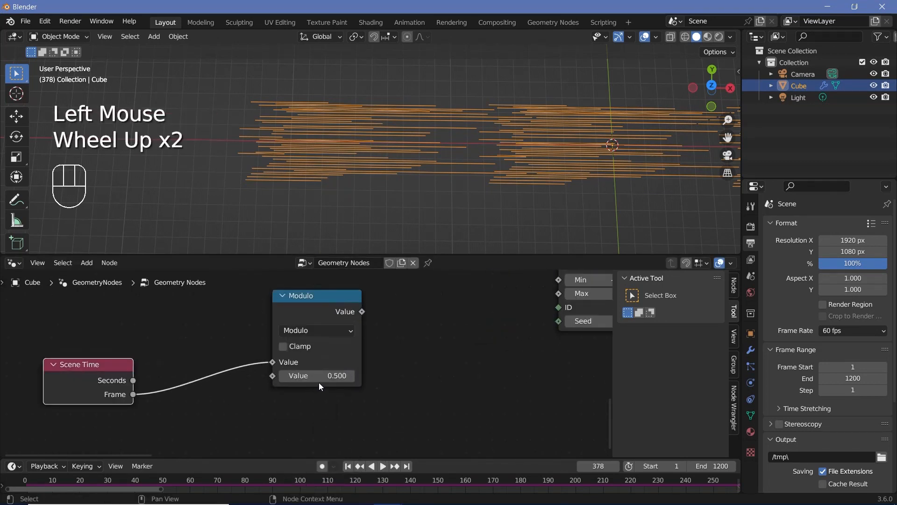
click(315, 373)
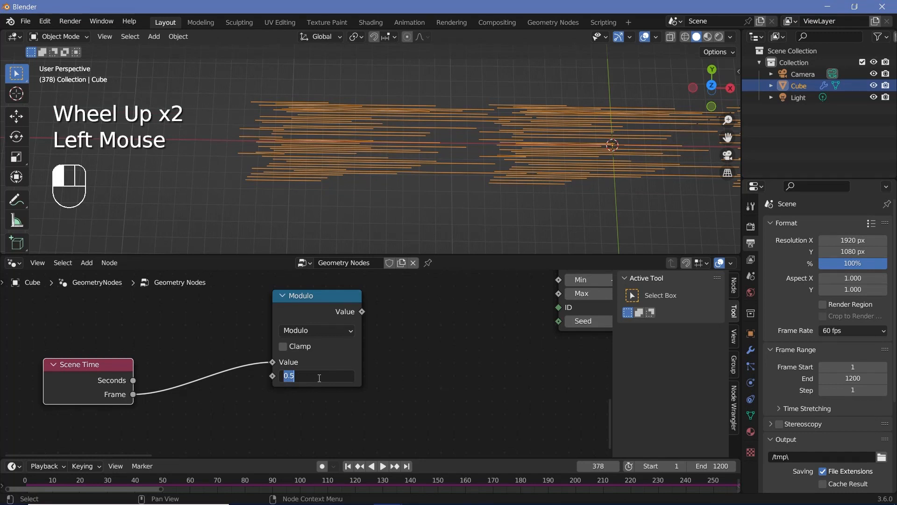
text(6-)
key(BackSpace)
text(00)
key(Return)
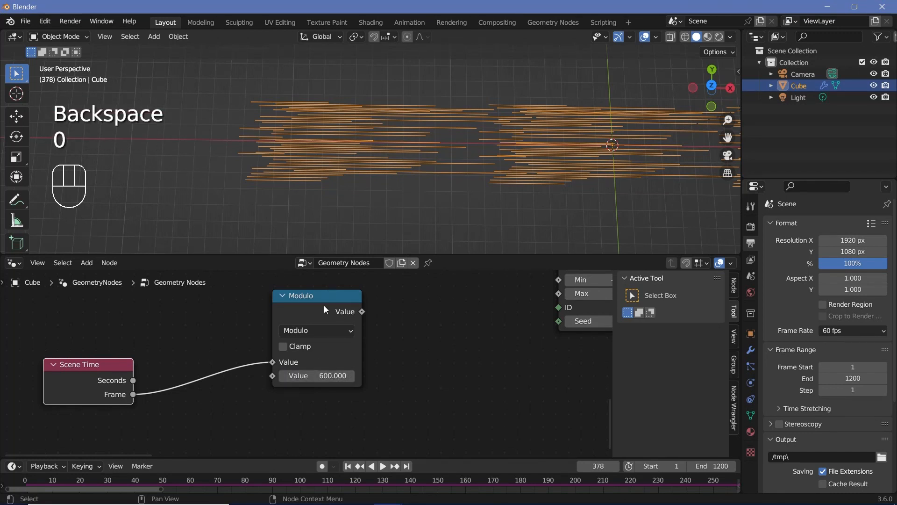
drag(325, 309, 301, 328)
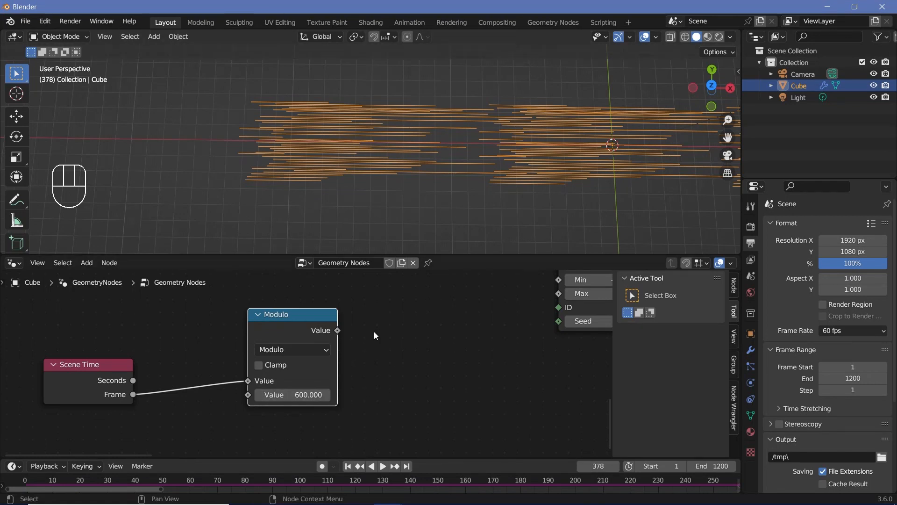
- Move the 600 Modulo node beside Scene Time and connect its Value to the Seed of Distribute Points on Faces
scroll(307, 326, down, 3)
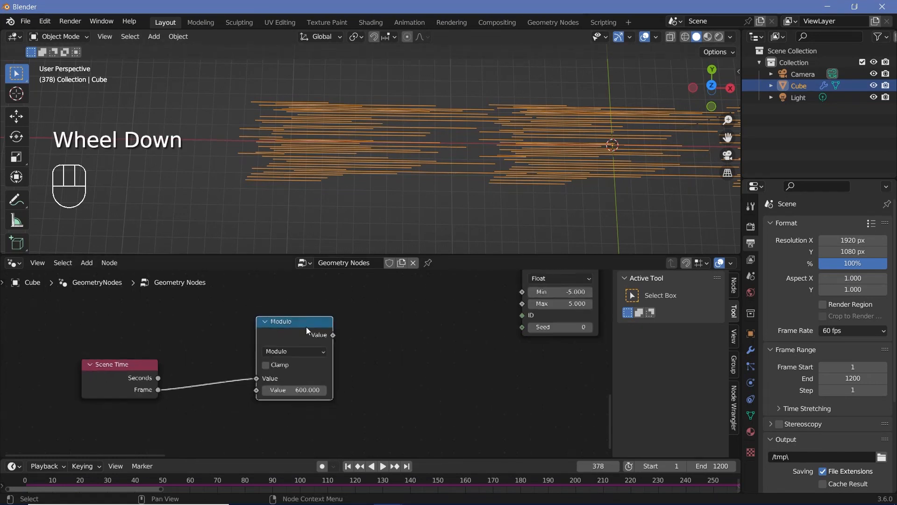
middle_drag(306, 326, 329, 367)
scroll(329, 367, down, 3)
drag(330, 367, 291, 383)
middle_drag(307, 387, 299, 414)
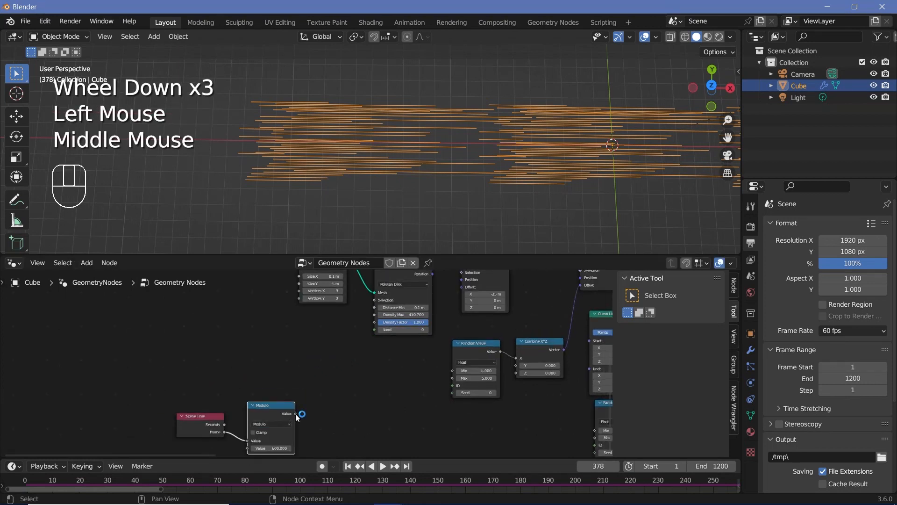
drag(298, 414, 379, 330)
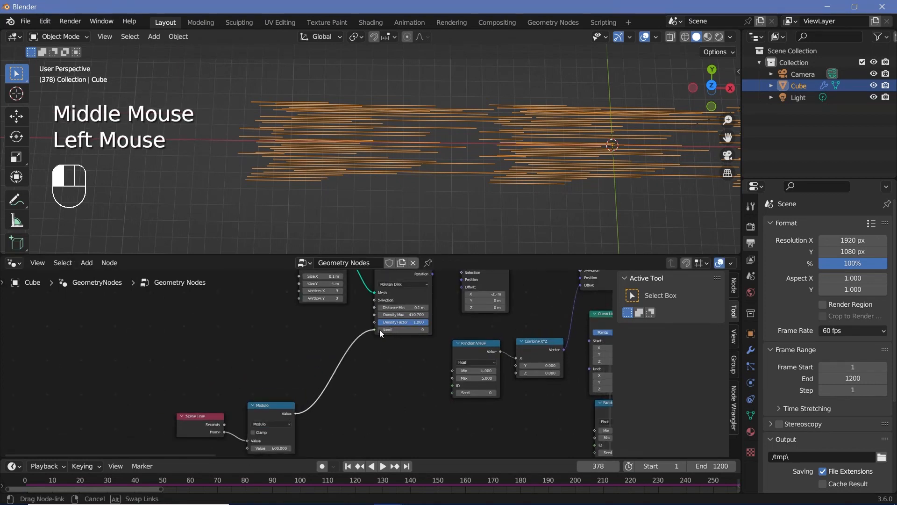
middle_drag(379, 329, 356, 306)
- Connect the 600 Modulo node's Value to the Seed inputs of both Random Value nodes
scroll(343, 397, up, 1)
scroll(356, 305, up, 1)
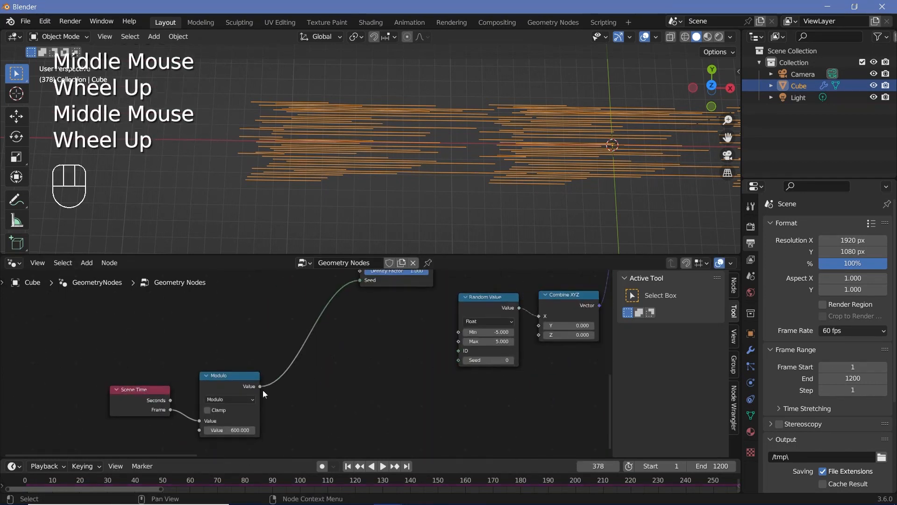
drag(263, 389, 469, 360)
middle_drag(469, 360, 344, 327)
middle_drag(390, 401, 123, 322)
middle_drag(229, 399, 516, 268)
drag(157, 319, 538, 368)
- Examine the point distribution and Random Value nodes together with their Seed connections
middle_drag(476, 358, 417, 455)
middle_drag(523, 276, 444, 352)
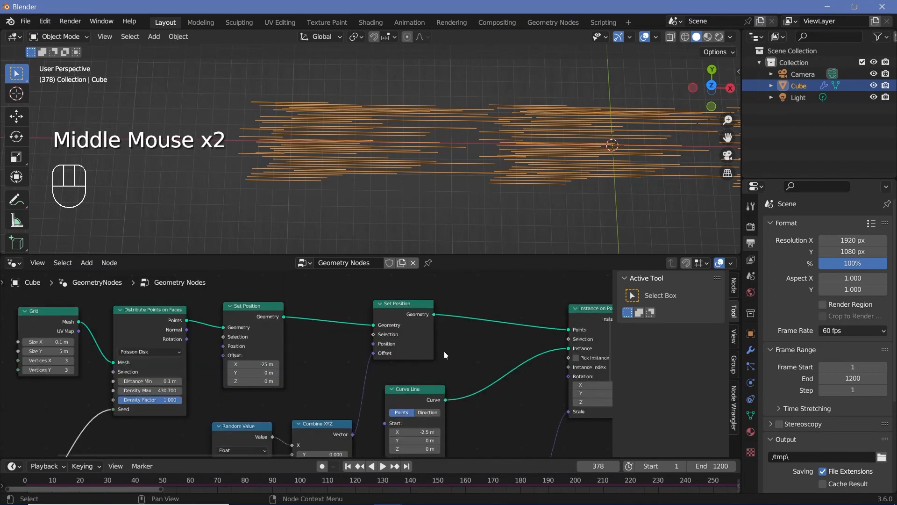
click(421, 348)
middle_drag(549, 400, 564, 312)
click(504, 357)
scroll(503, 358, down, 2)
scroll(340, 370, up, 2)
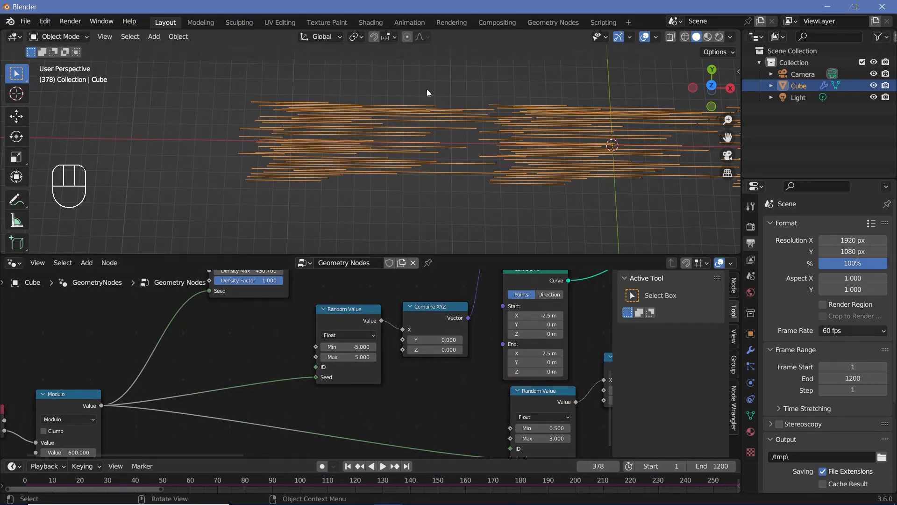
middle_drag(524, 402, 461, 364)
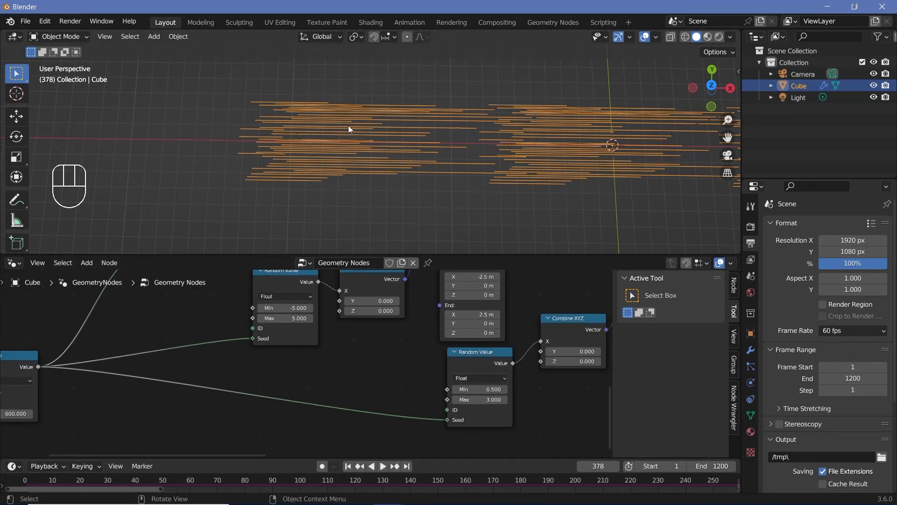
- Insert an Add math node with value 100 between the 600 Modulo and the Seed of the 0.5–3 Random Value node
middle_drag(275, 408, 366, 384)
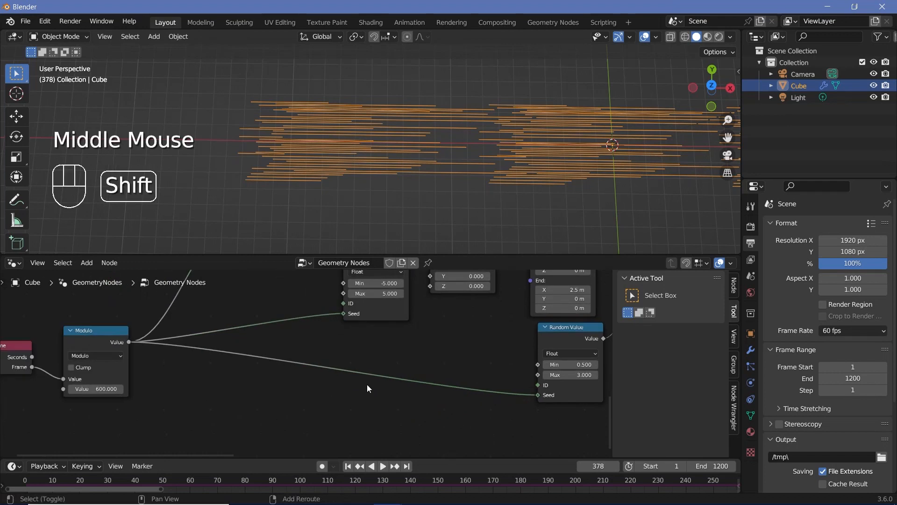
key(shift+a)
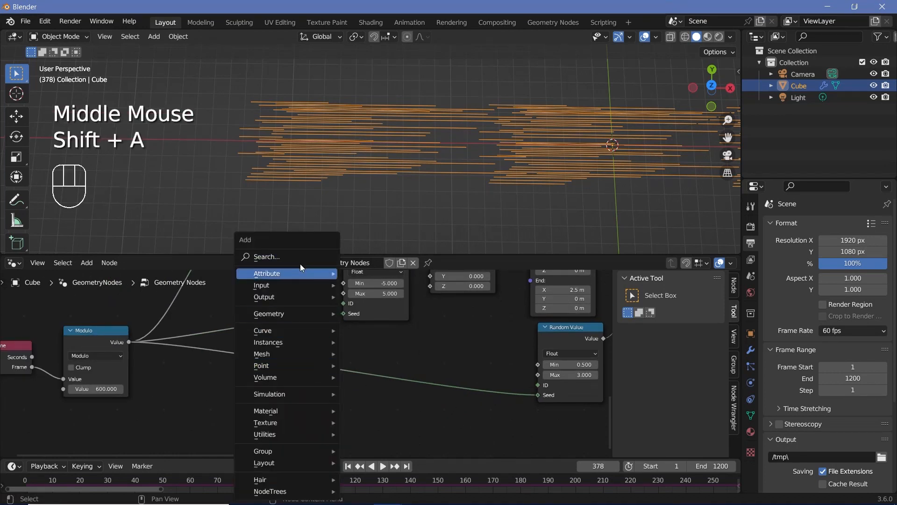
click(300, 263)
text(ma)
key(Return)
click(388, 377)
scroll(396, 401, up, 2)
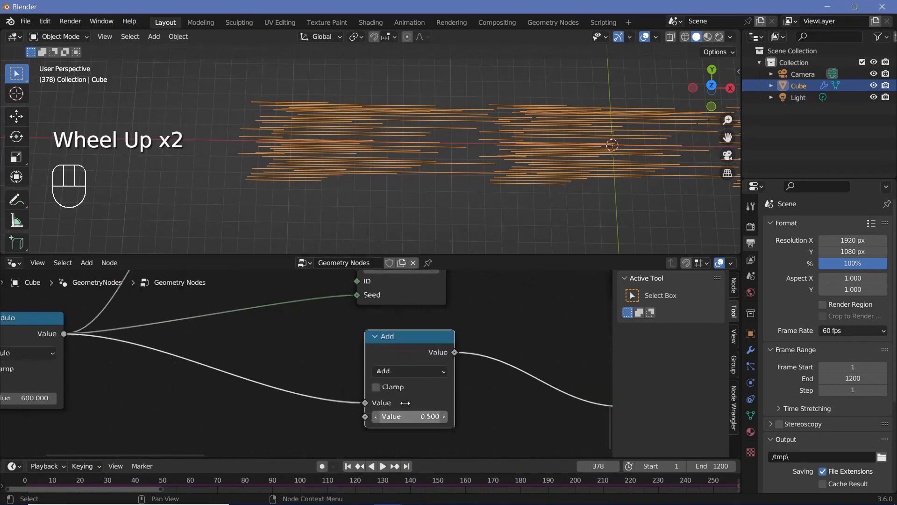
click(407, 421)
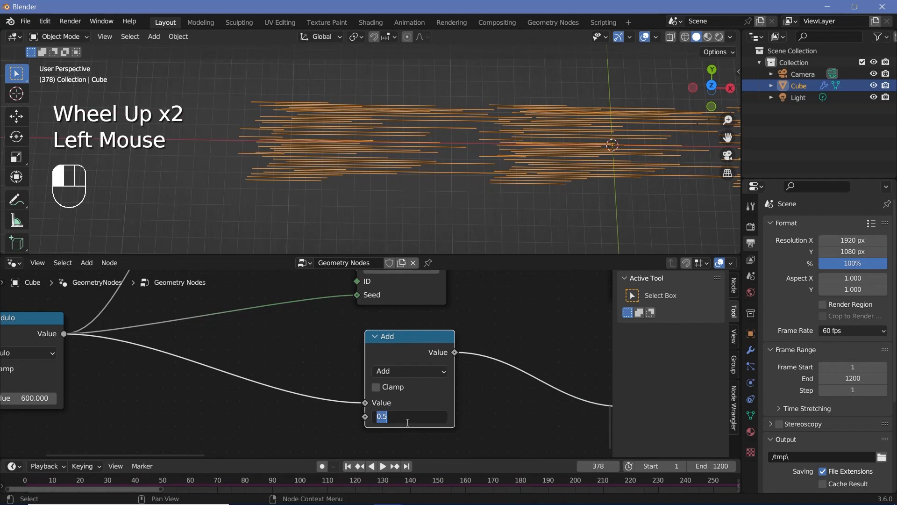
text(100)
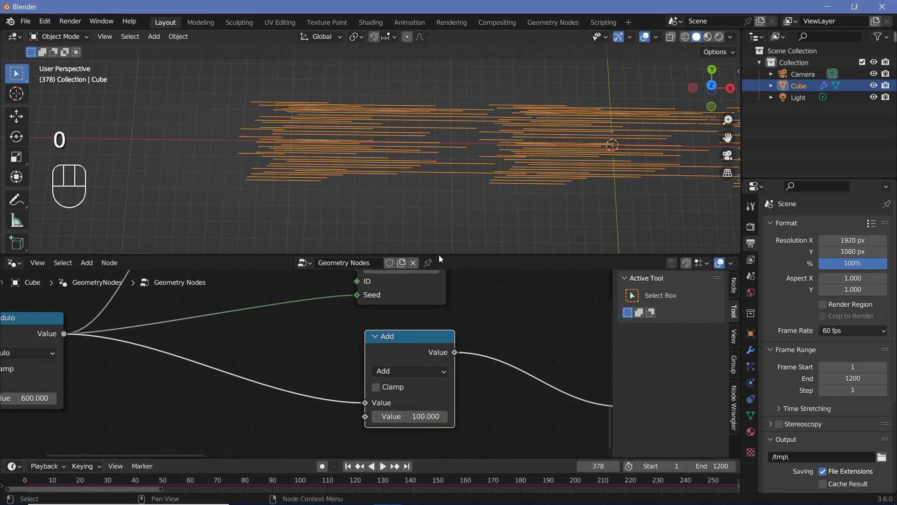
- Duplicate the Add node into the link from Modulo to the Seed of Distribute Points on Faces, with its value set to 200
scroll(410, 403, down, 2)
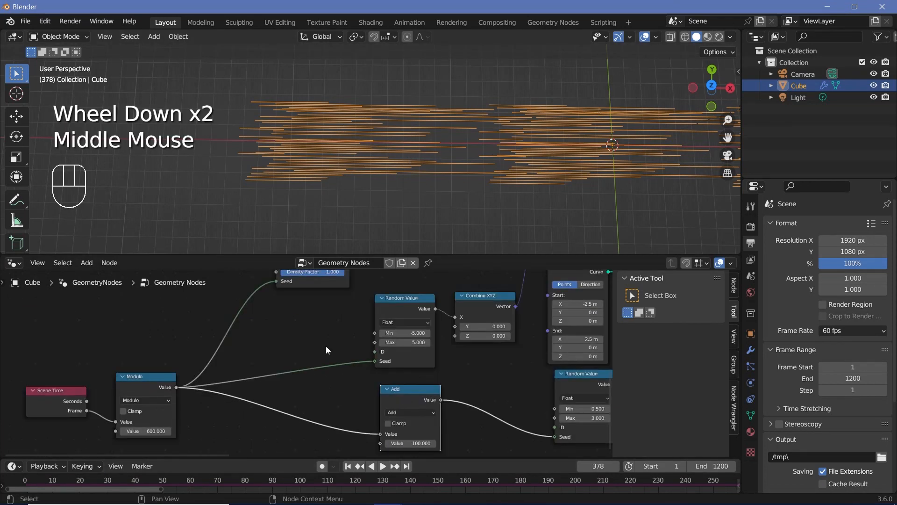
middle_drag(365, 365, 401, 385)
middle_drag(311, 299, 339, 401)
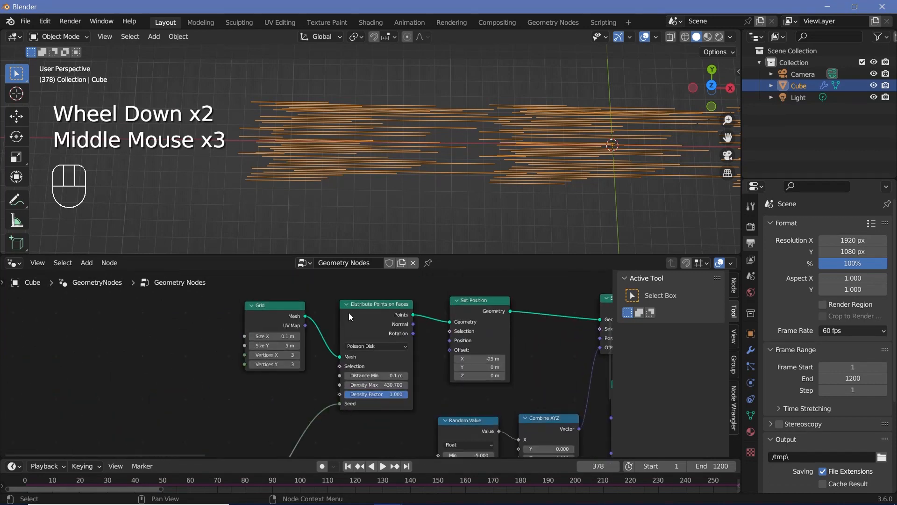
middle_drag(462, 414, 497, 323)
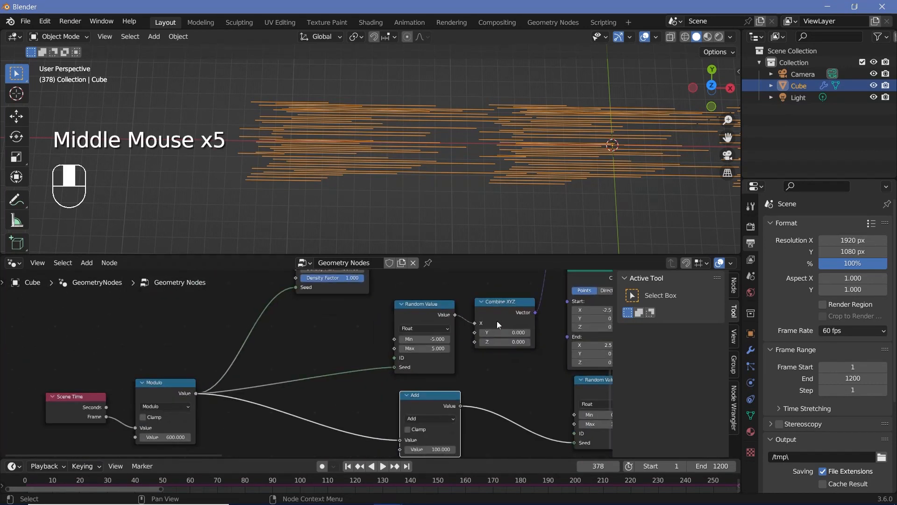
click(428, 402)
key(shift+d)
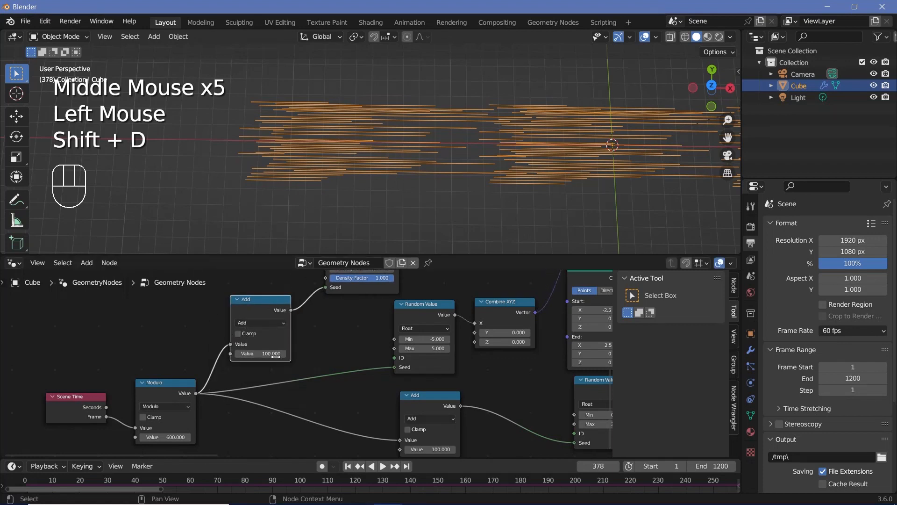
click(275, 353)
text(200)
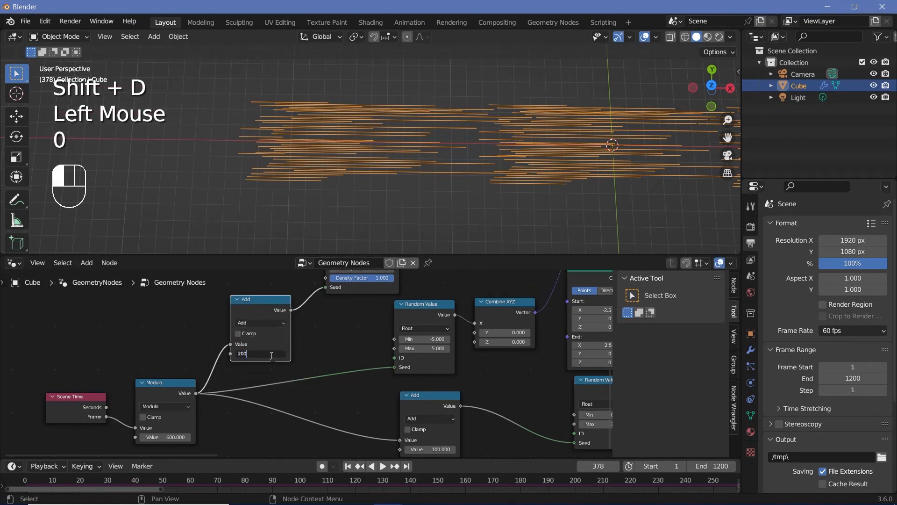
- Play the animation from the start and examine how the moving lines vary around the origin
scroll(338, 386, down, 3)
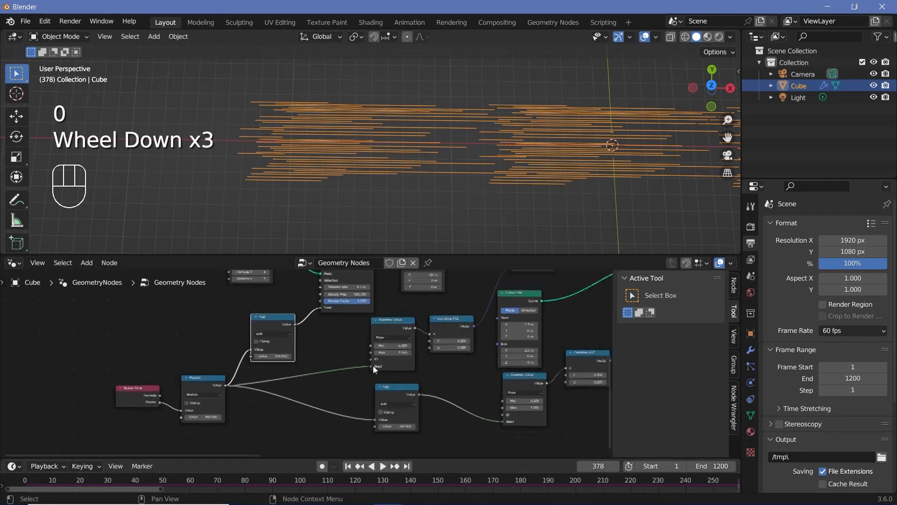
scroll(372, 365, down, 1)
click(21, 477)
key(space)
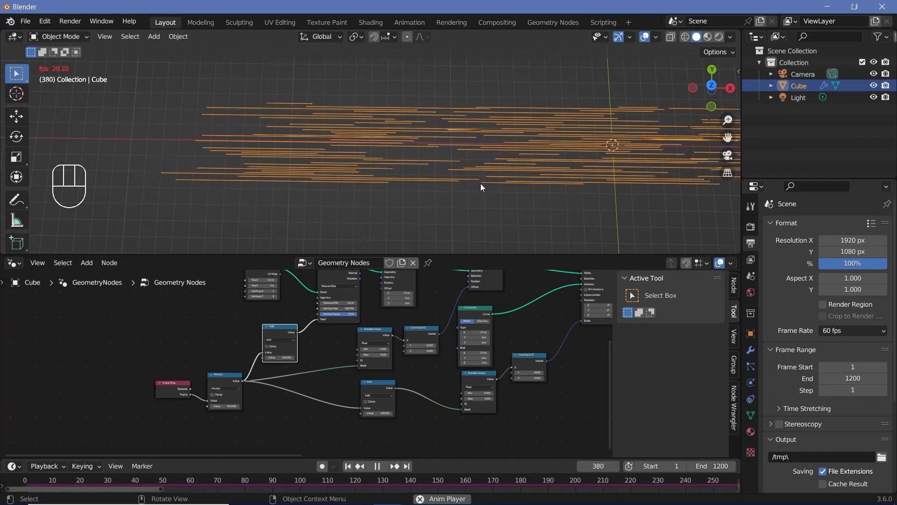
scroll(480, 183, up, 2)
key(space)
shift+middle_drag(496, 201, 386, 159)
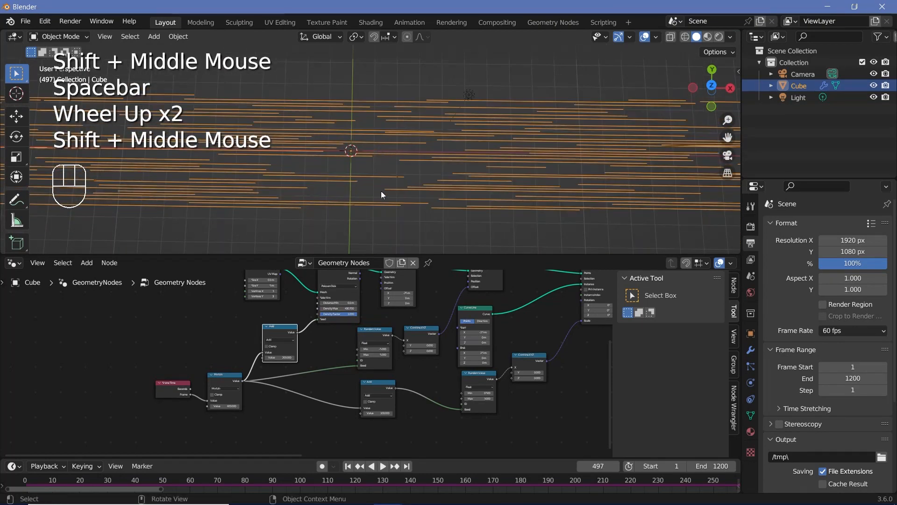
scroll(369, 149, up, 4)
scroll(332, 199, down, 2)
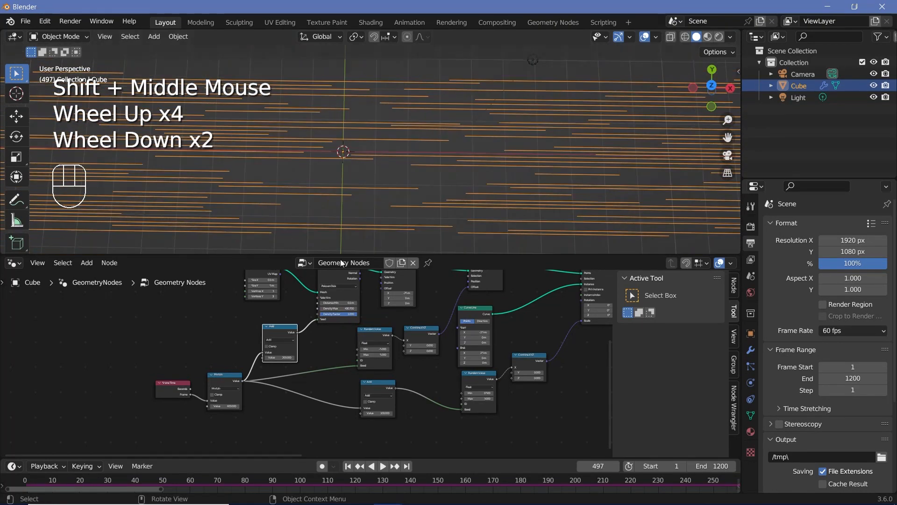
- Set the second value of the Modulo node that feeds the Equal comparison to 100
middle_drag(526, 309, 296, 357)
scroll(187, 438, up, 4)
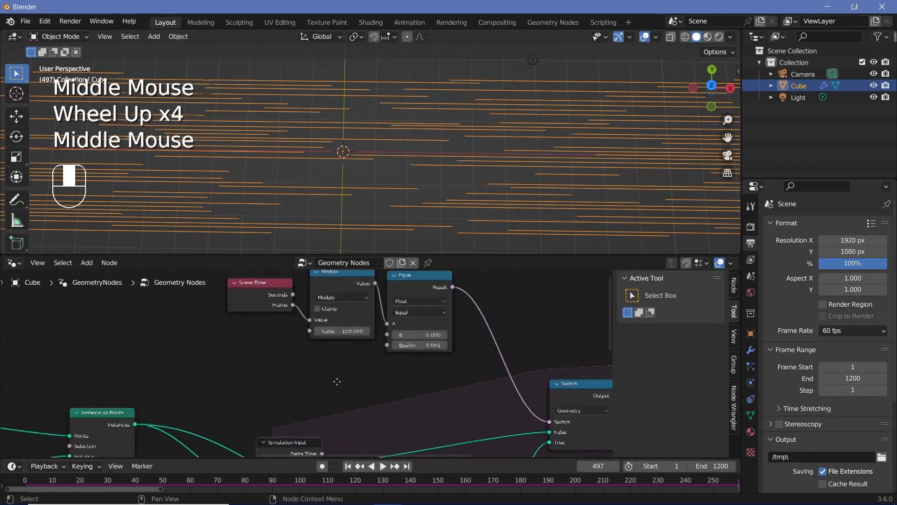
scroll(296, 357, up, 2)
middle_drag(299, 411, 336, 395)
scroll(335, 395, up, 2)
click(318, 399)
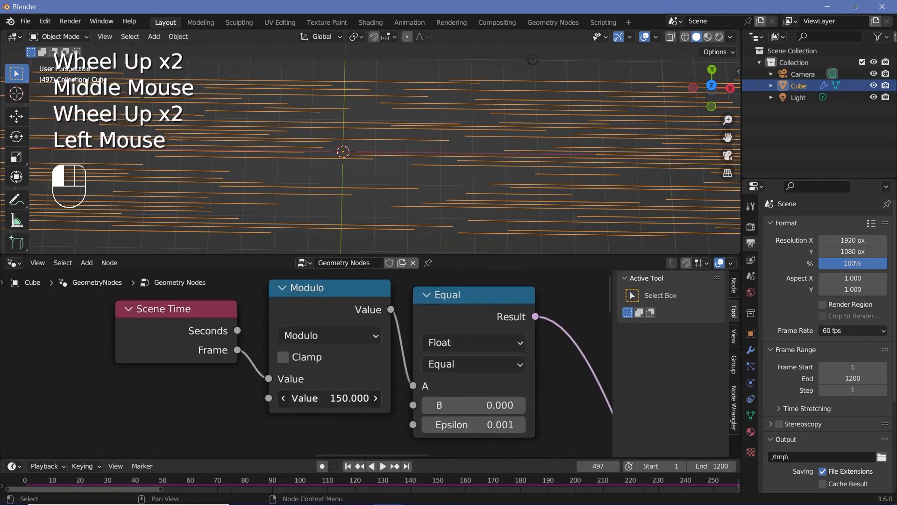
text(100)
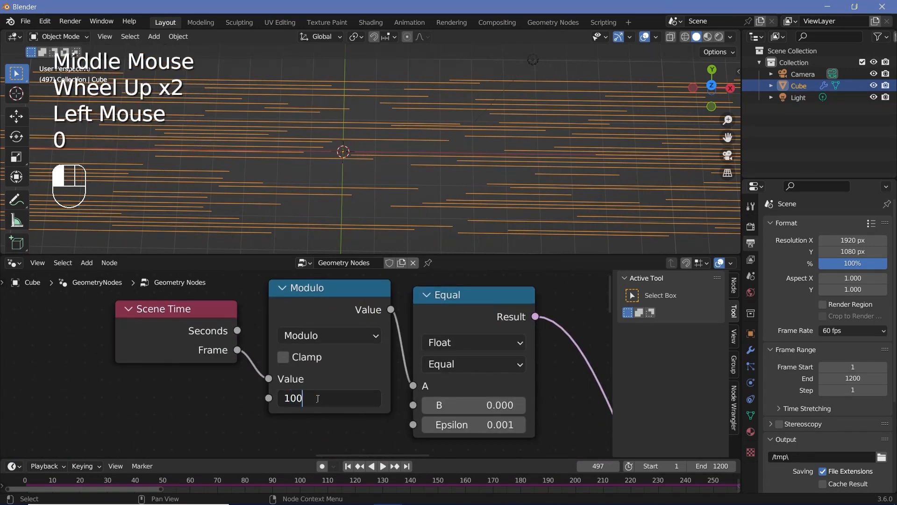
key(Return)
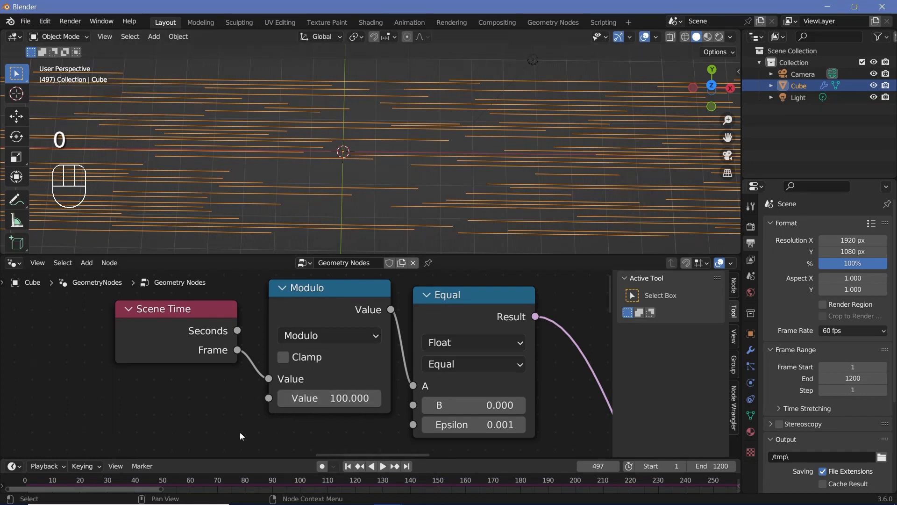
- Replay the simulation from the start and examine the density and overlap of the moving lines, stopping playback after about 900 frames
scroll(240, 432, down, 2)
click(19, 483)
key(space)
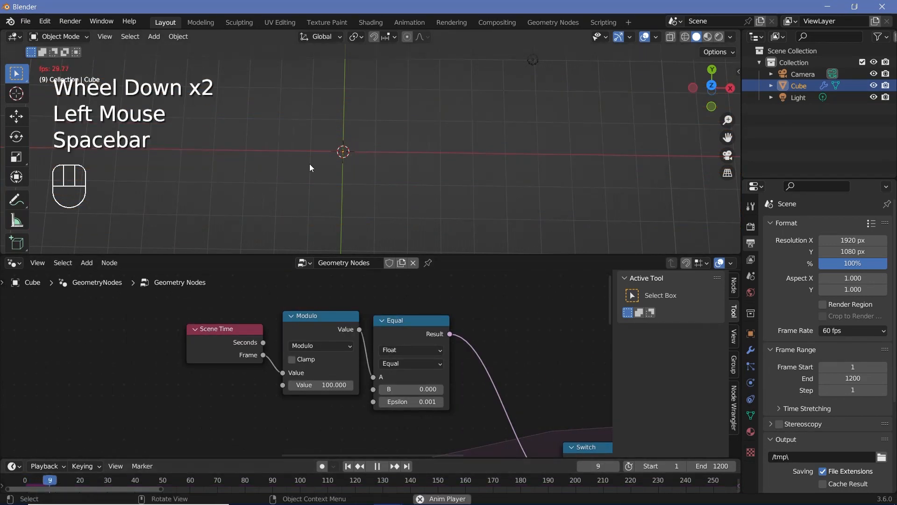
scroll(309, 163, down, 2)
shift+middle_drag(199, 169, 310, 186)
scroll(430, 189, up, 2)
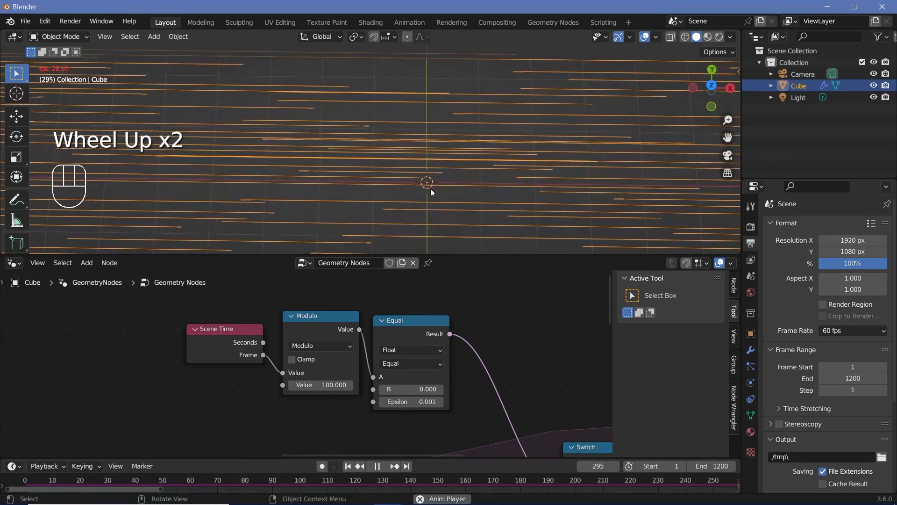
scroll(379, 167, down, 1)
scroll(360, 169, down, 2)
scroll(193, 192, up, 2)
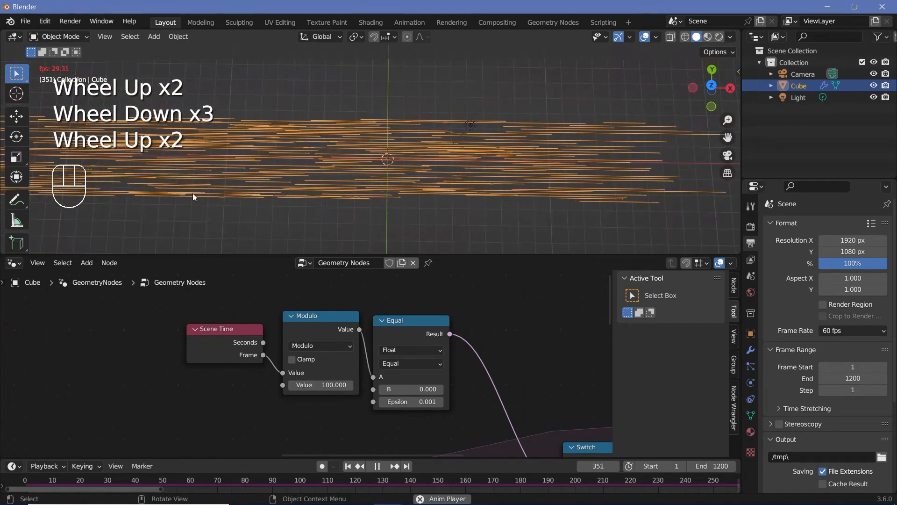
shift+middle_drag(229, 184, 302, 149)
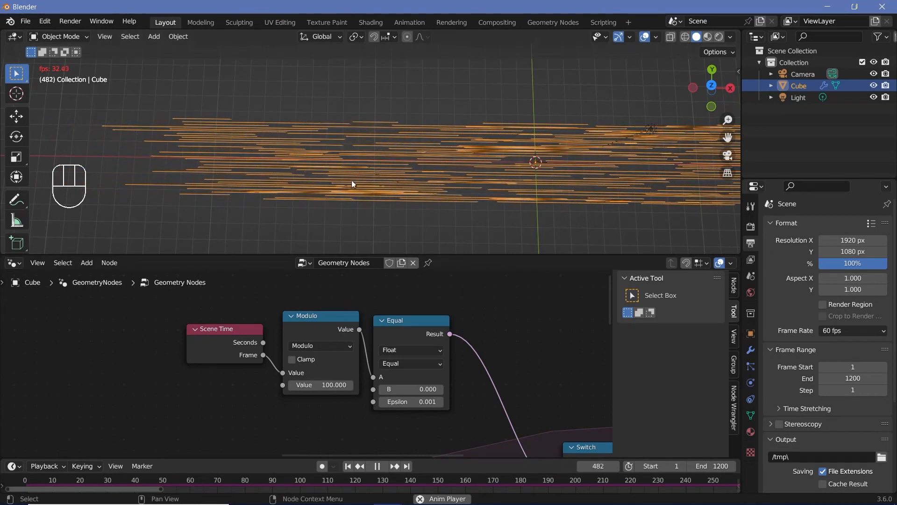
scroll(379, 173, up, 2)
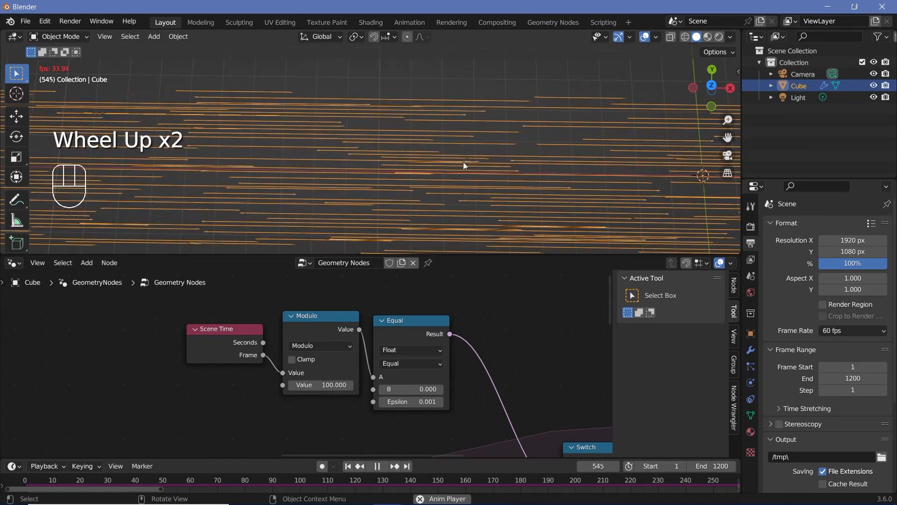
scroll(396, 171, down, 1)
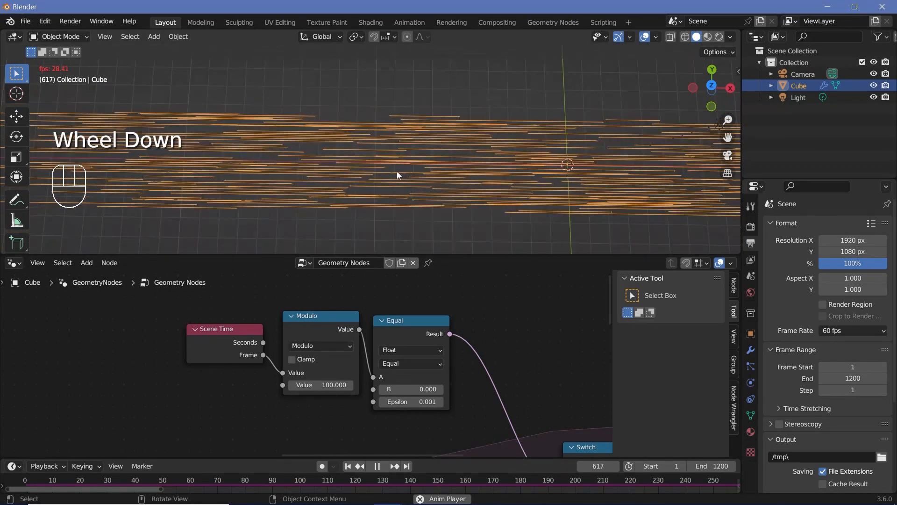
shift+middle_drag(499, 187, 321, 184)
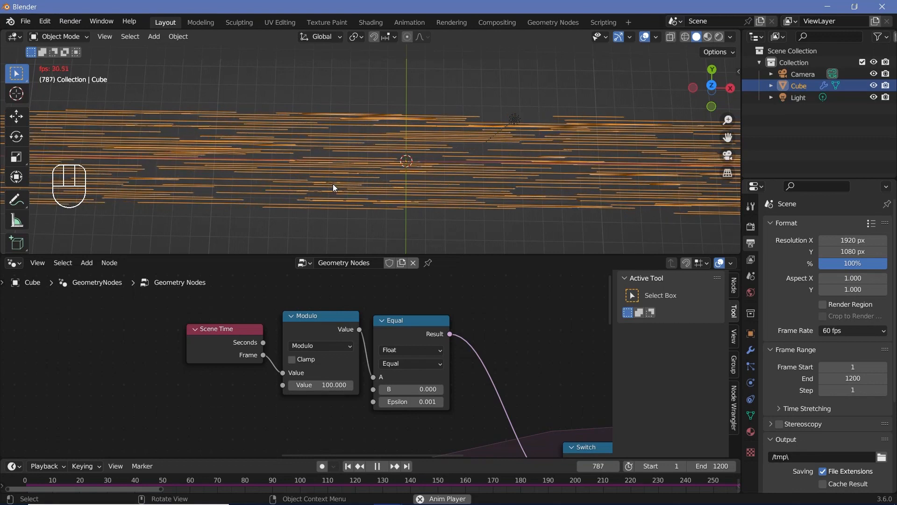
scroll(380, 163, down, 2)
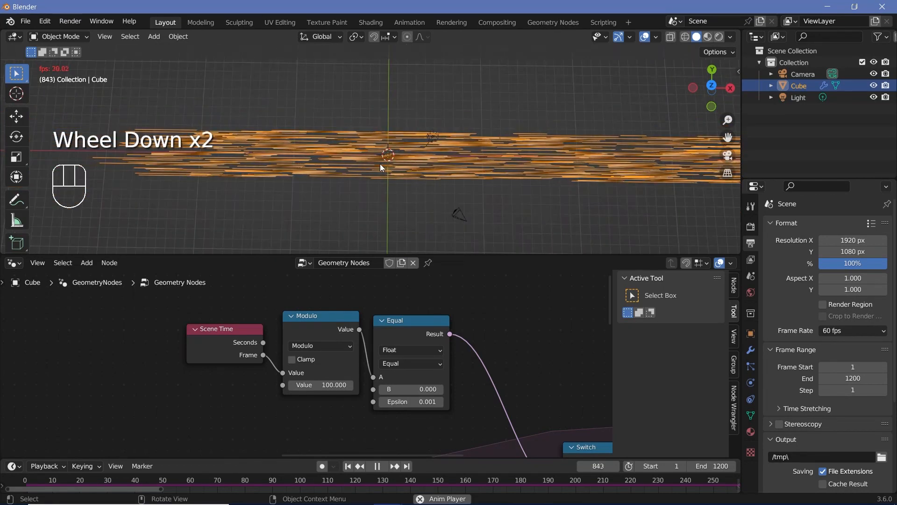
scroll(373, 168, up, 2)
scroll(438, 172, down, 2)
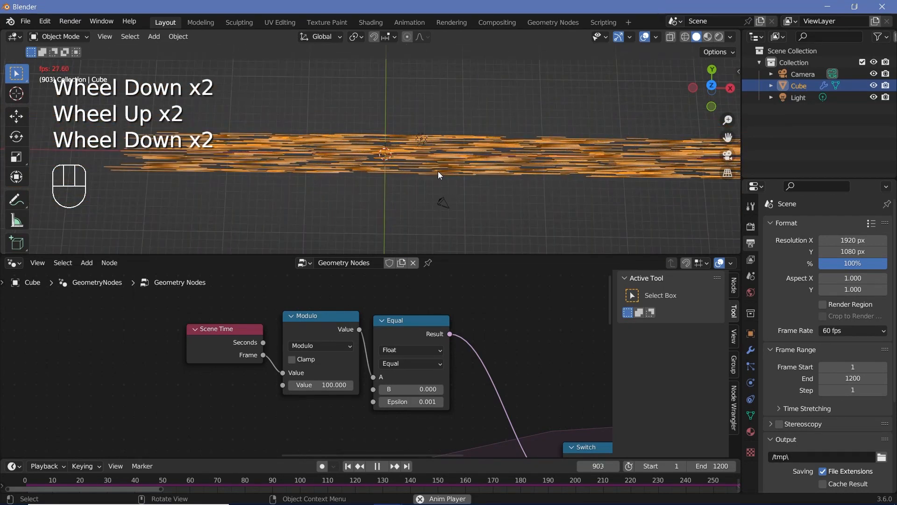
key(space)
- Inspect both ends of the stream of lines along the X axis with playback stopped
scroll(486, 176, down, 2)
scroll(396, 183, up, 2)
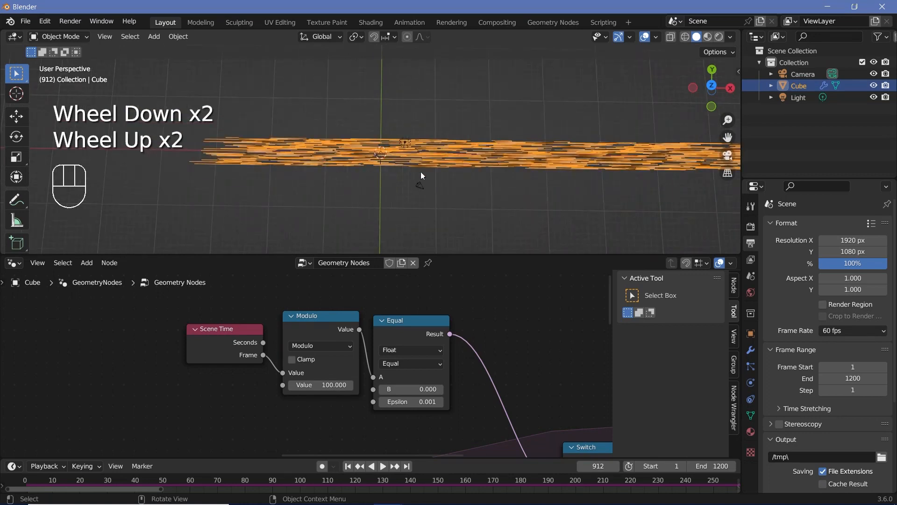
shift+middle_drag(420, 176, 204, 178)
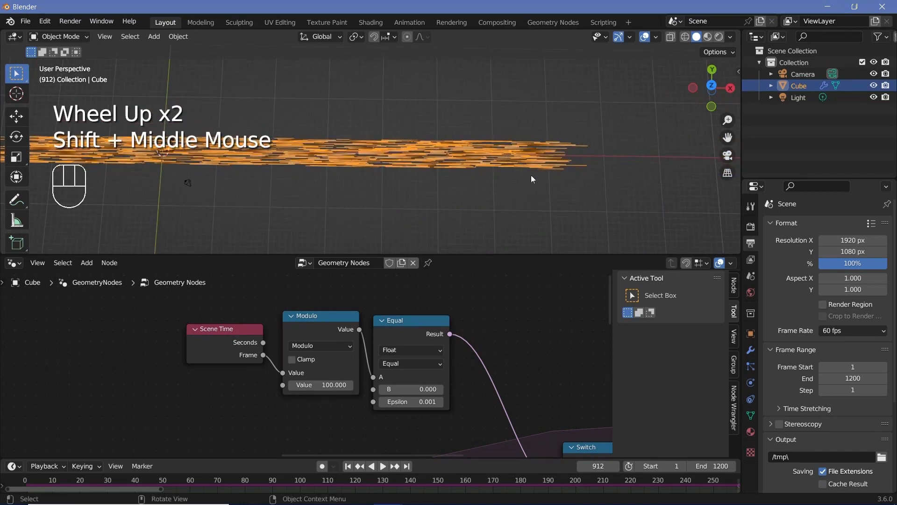
shift+middle_drag(366, 194, 545, 190)
scroll(353, 162, up, 1)
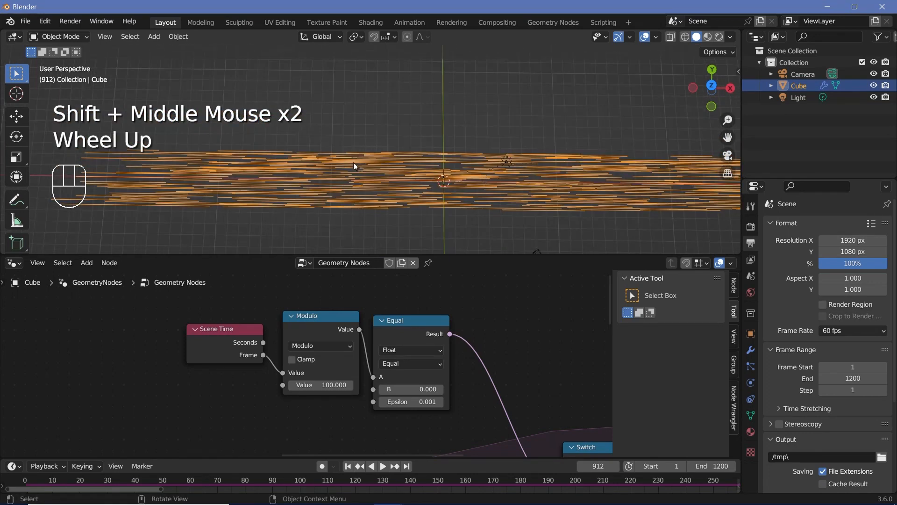
shift+middle_drag(487, 160, 386, 108)
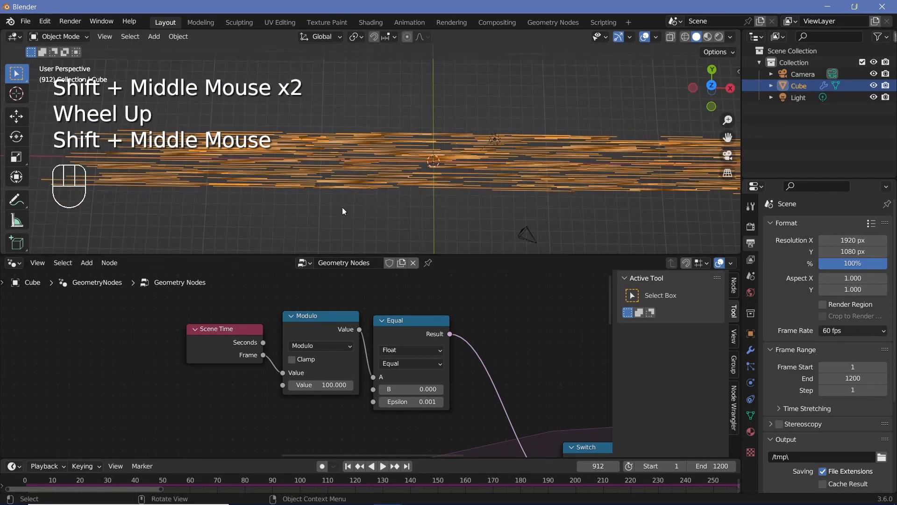
scroll(414, 175, down, 2)
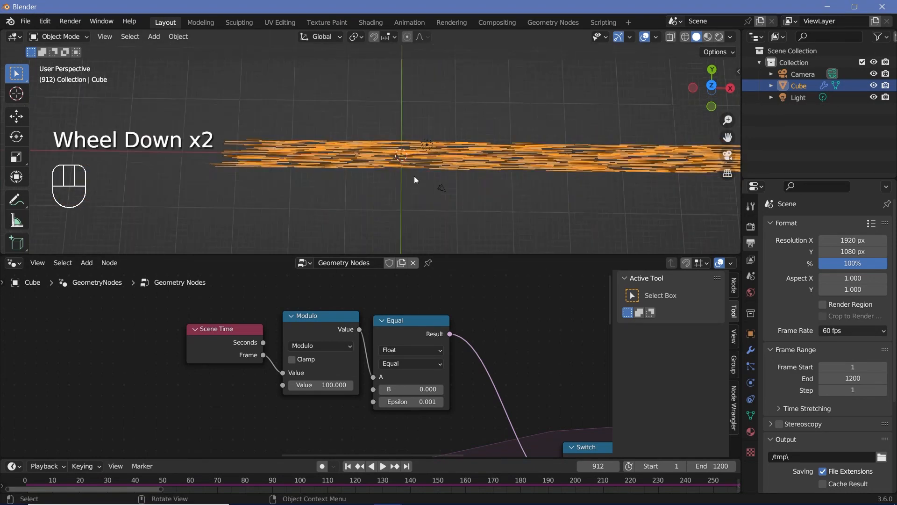
- Move the Simulation Output node farther from Set Position to make room for another node between them
scroll(550, 349, down, 2)
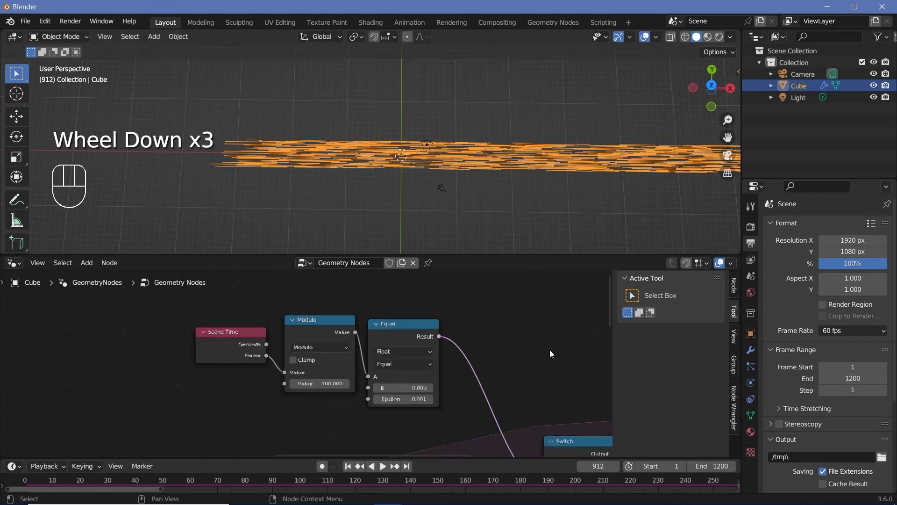
middle_drag(549, 350, 458, 394)
click(340, 348)
drag(341, 351, 598, 351)
- Insert a Delete Geometry node between Set Position and Simulation Output and set its domain to Instance
key(shift+a)
text(del)
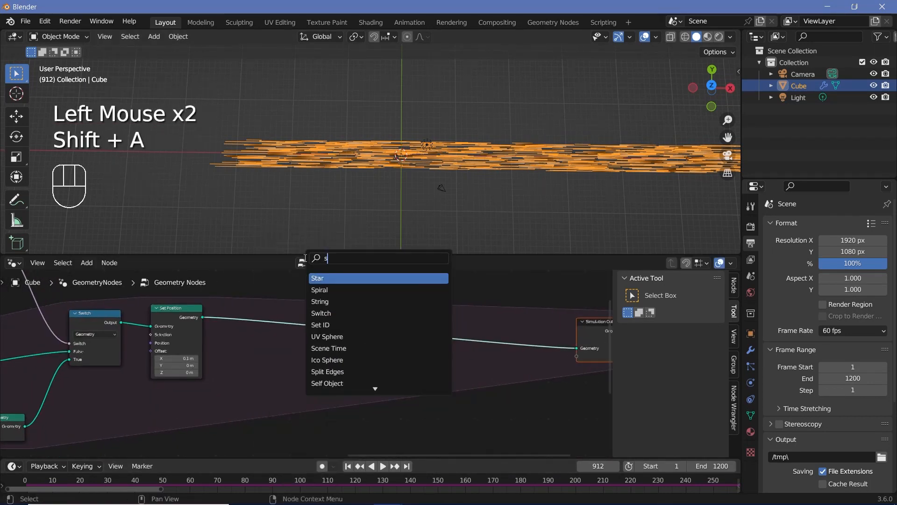
key(Return)
click(353, 342)
scroll(352, 342, up, 1)
click(361, 316)
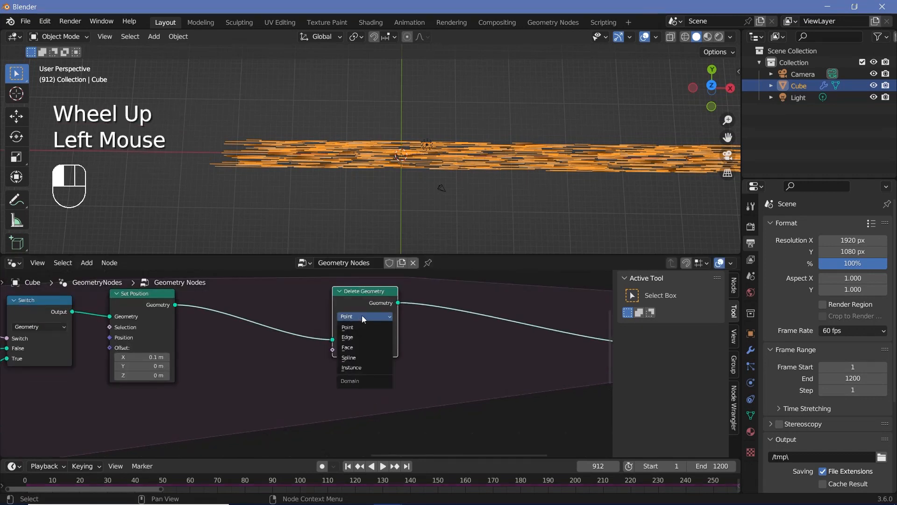
click(360, 368)
drag(368, 303, 370, 313)
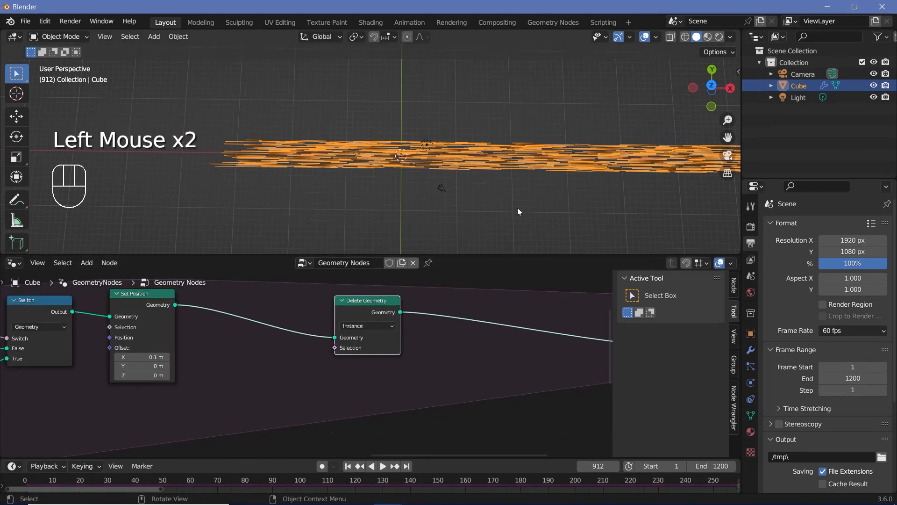
- Add a Position node in the free space below the Set Position node
middle_drag(219, 315, 346, 261)
key(shift+a)
click(354, 260)
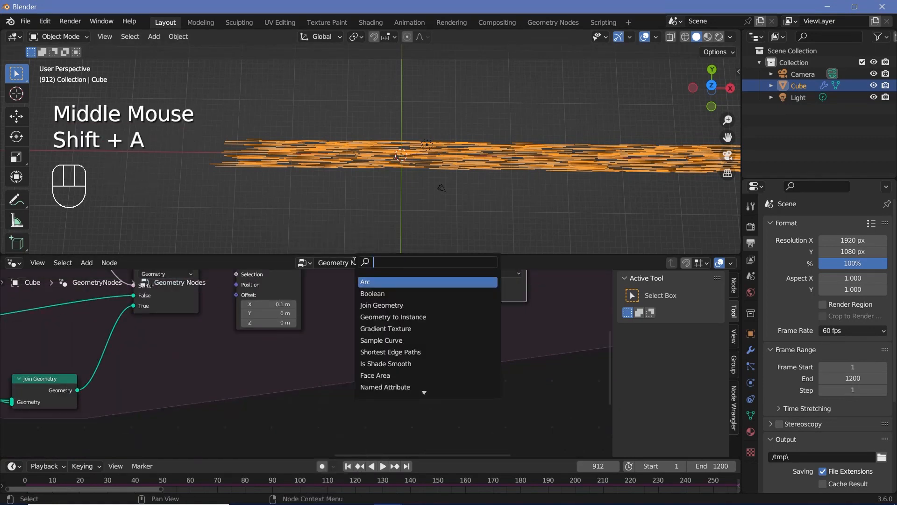
text(pos)
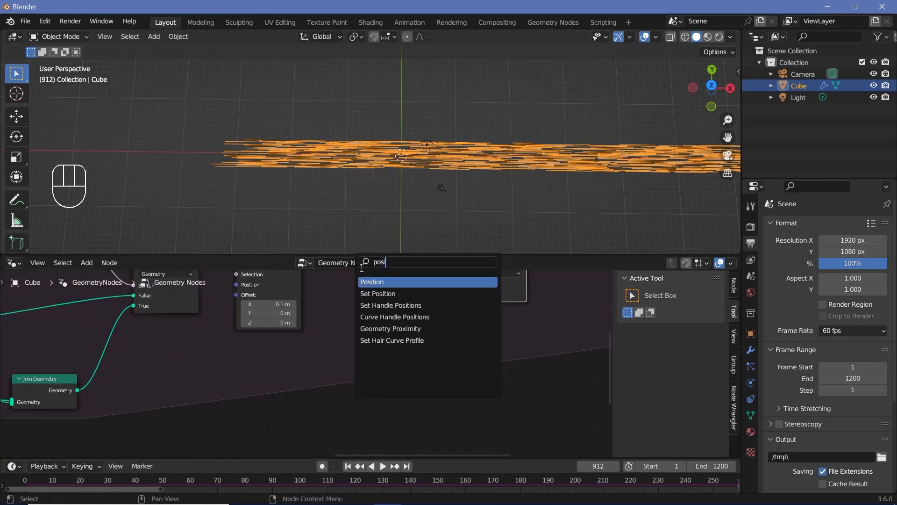
key(Return)
click(299, 383)
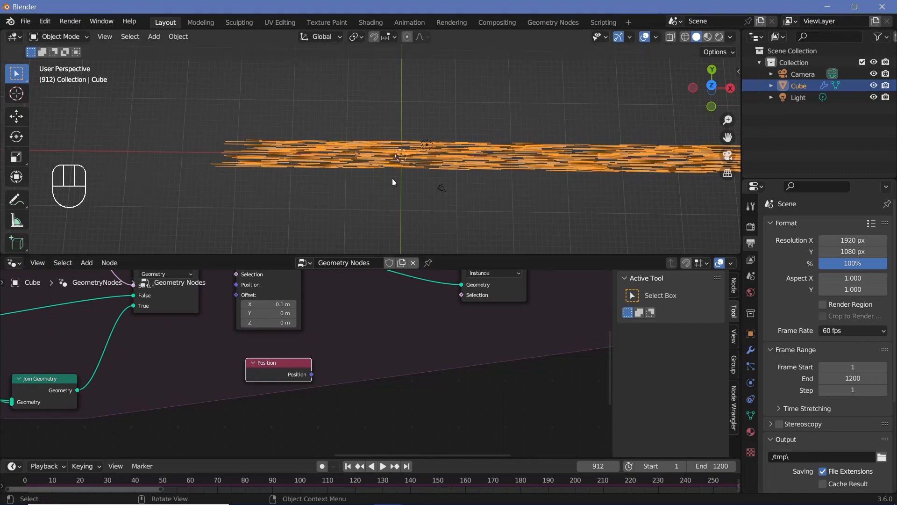
- Add a Separate XYZ node, connect the Position output to its Vector input, and place the two nodes side by side
key(shift+a)
click(346, 254)
text(s)
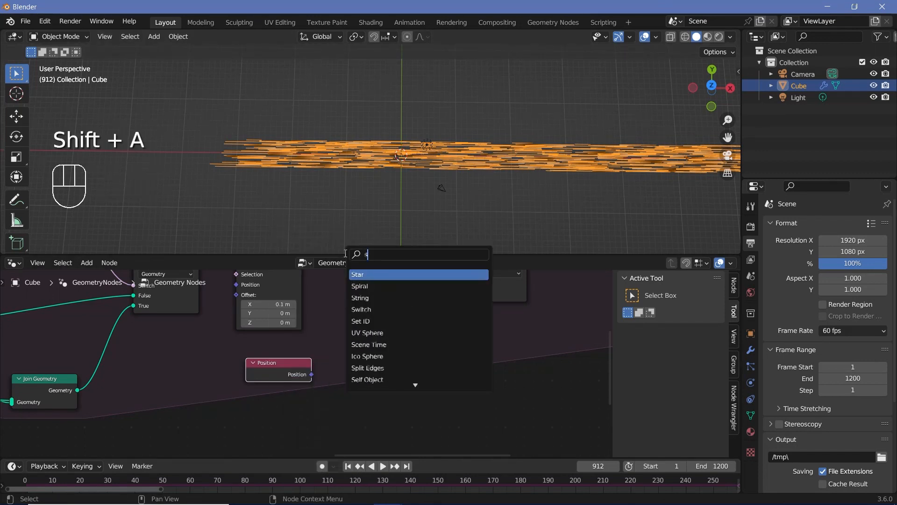
text(epar)
key(Return)
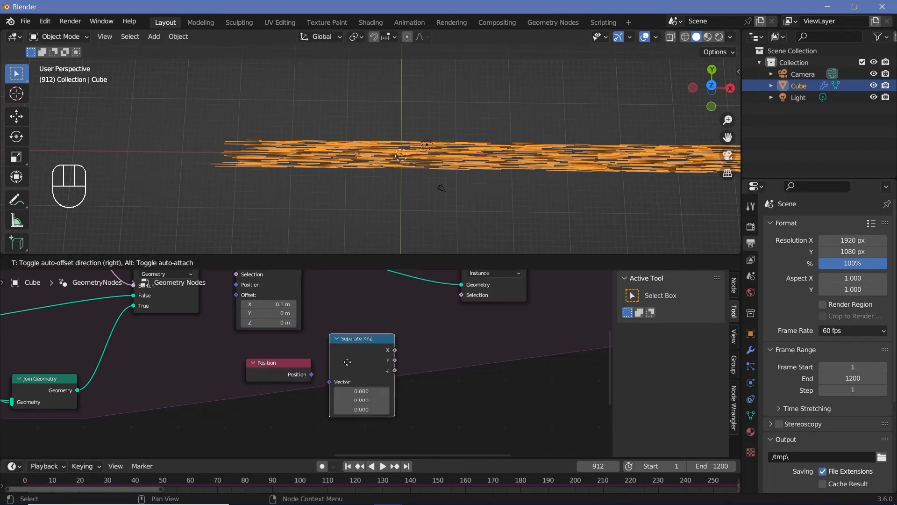
click(347, 362)
drag(311, 375, 241, 407)
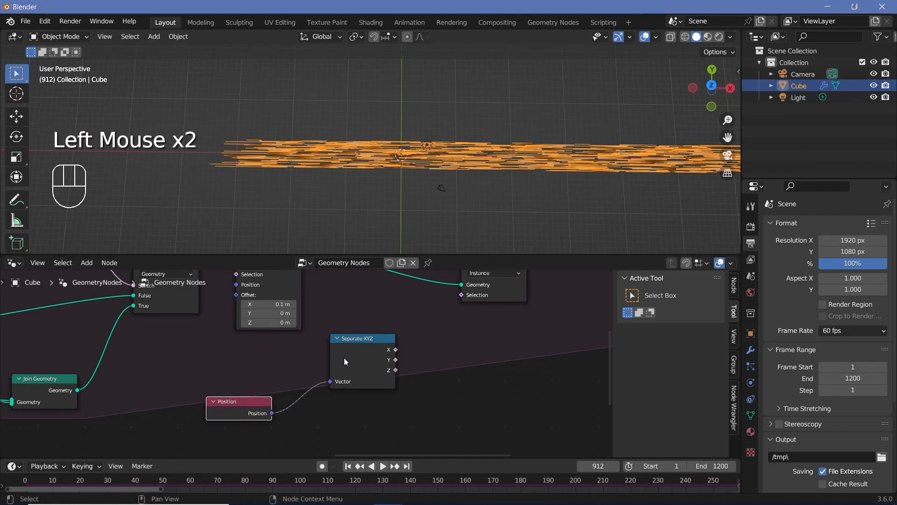
drag(345, 361, 303, 385)
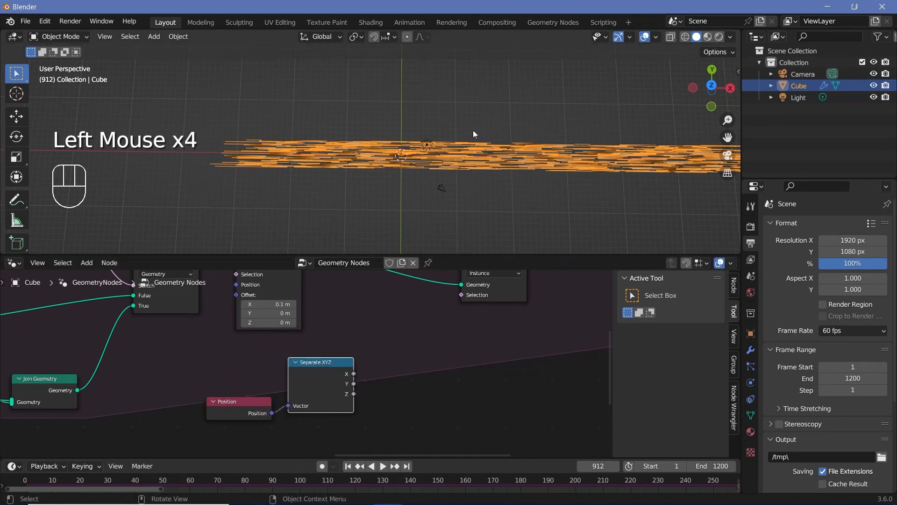
- Add a Greater Than Compare node with X as A and B set to 5, and connect its Result to the Delete Geometry Selection
key(shift+a)
text(comp)
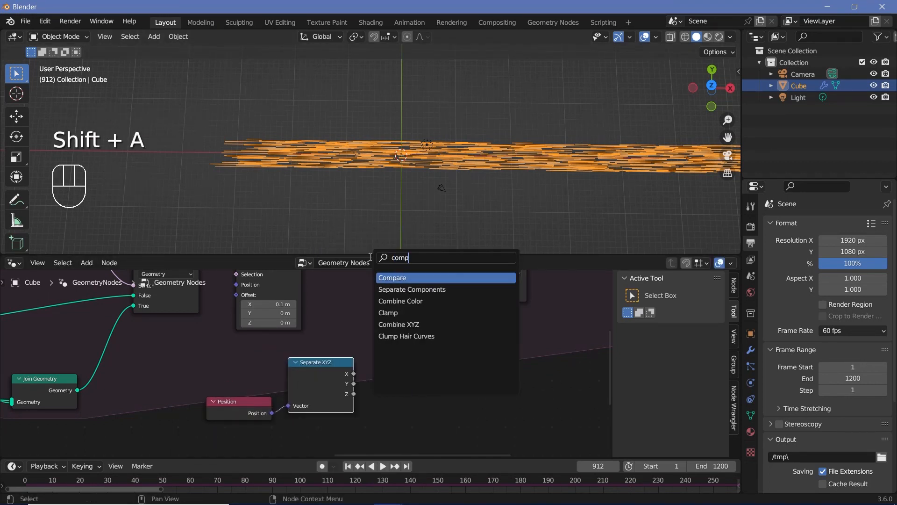
click(402, 279)
click(357, 373)
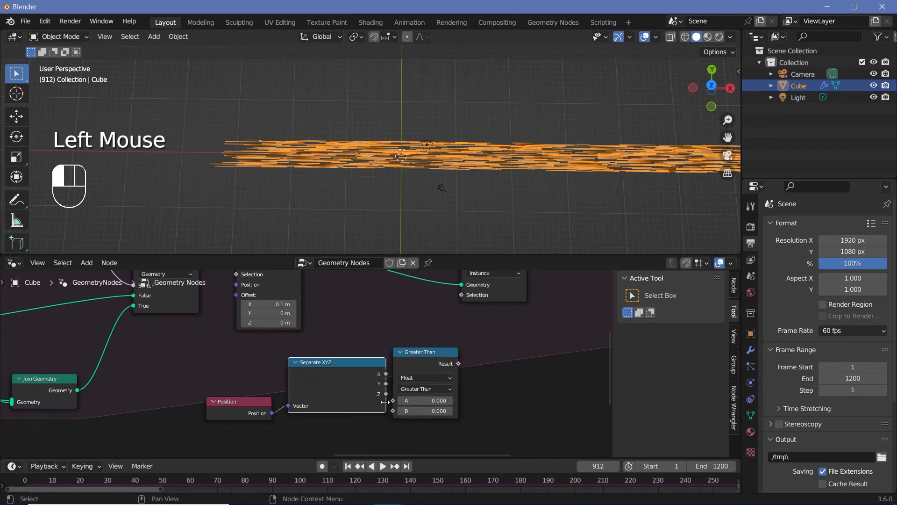
drag(353, 374, 394, 401)
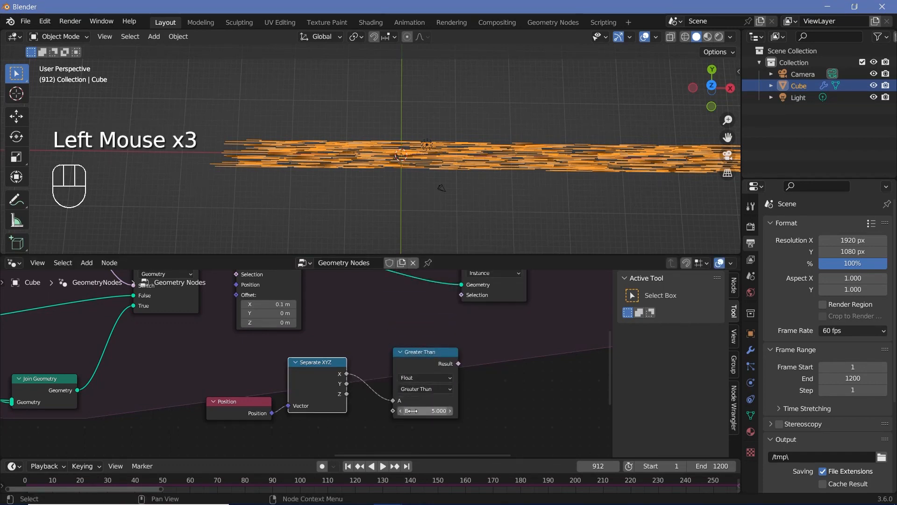
drag(458, 364, 461, 296)
drag(423, 352, 391, 343)
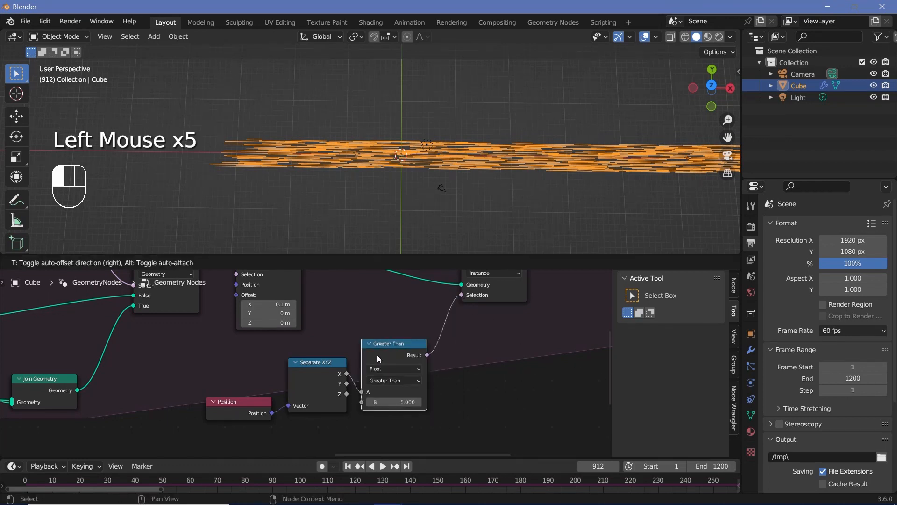
- Replay the simulation from the start and examine where the lines get deleted along the X axis
click(20, 483)
key(space)
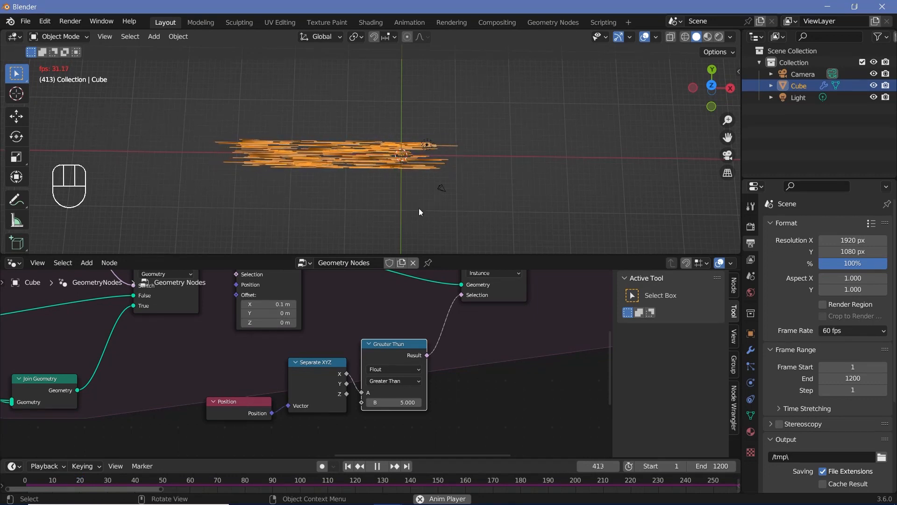
scroll(422, 192, up, 2)
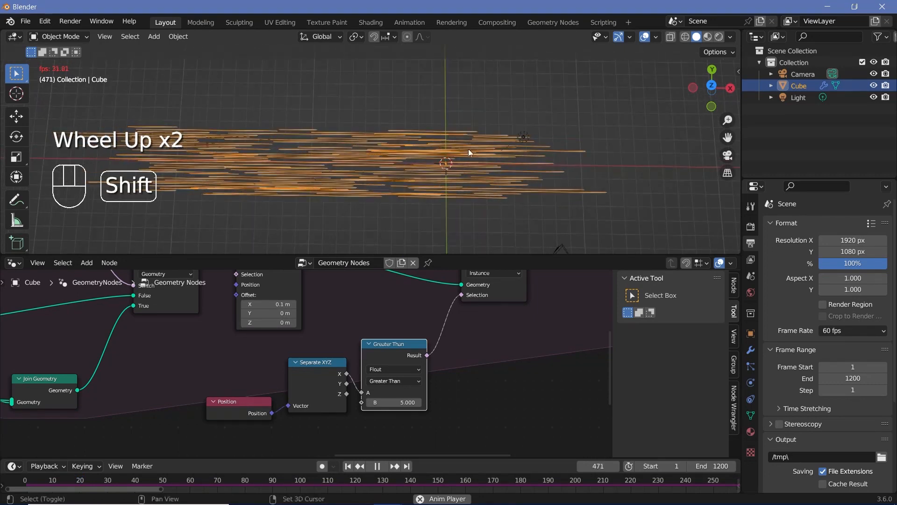
shift+middle_drag(468, 148, 346, 131)
scroll(422, 406, up, 2)
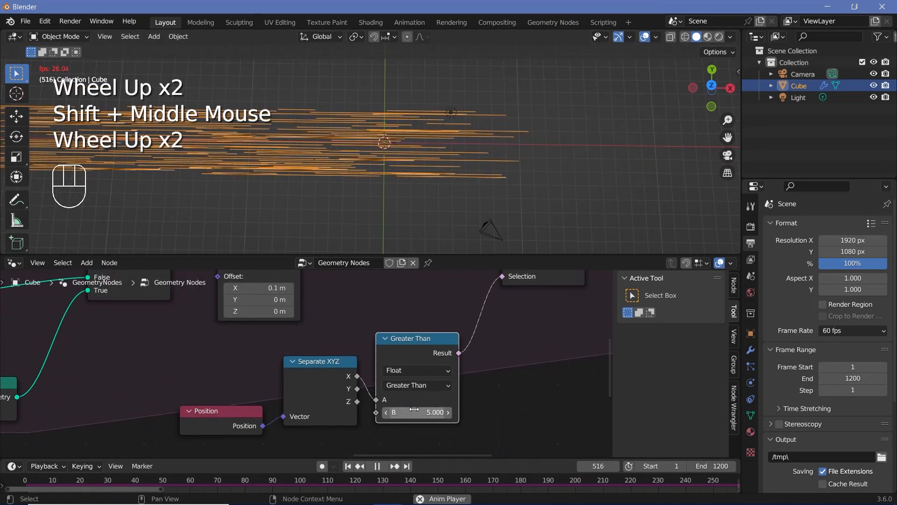
- Set the Greater Than node's B value to 15 and replay the simulation from the start
click(414, 409)
text(15)
key(Return)
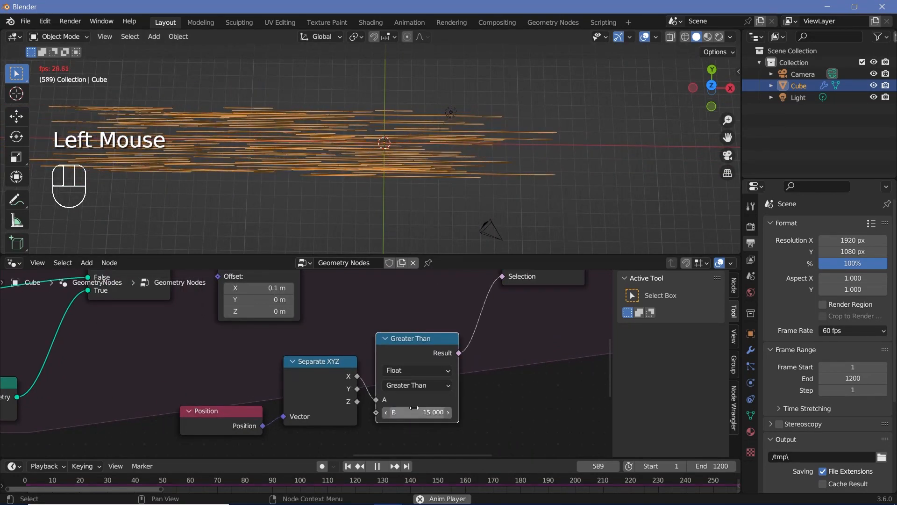
click(25, 481)
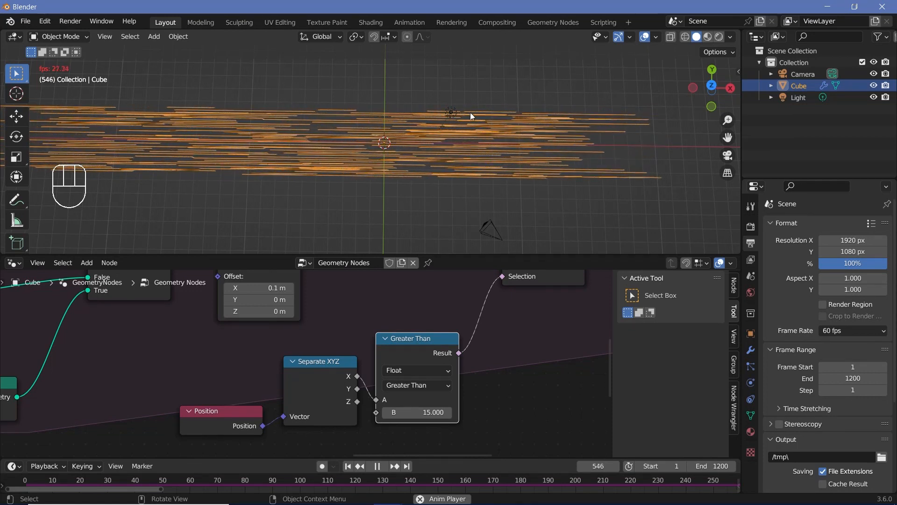
- Set the Greater Than node's B value to 20, watch the lines through the end of the animation, and stop playback
click(423, 412)
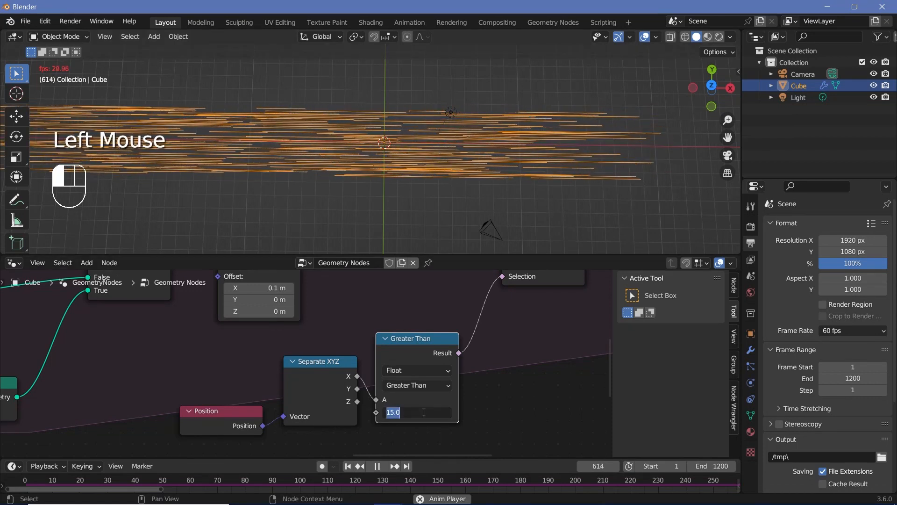
text(20)
key(Return)
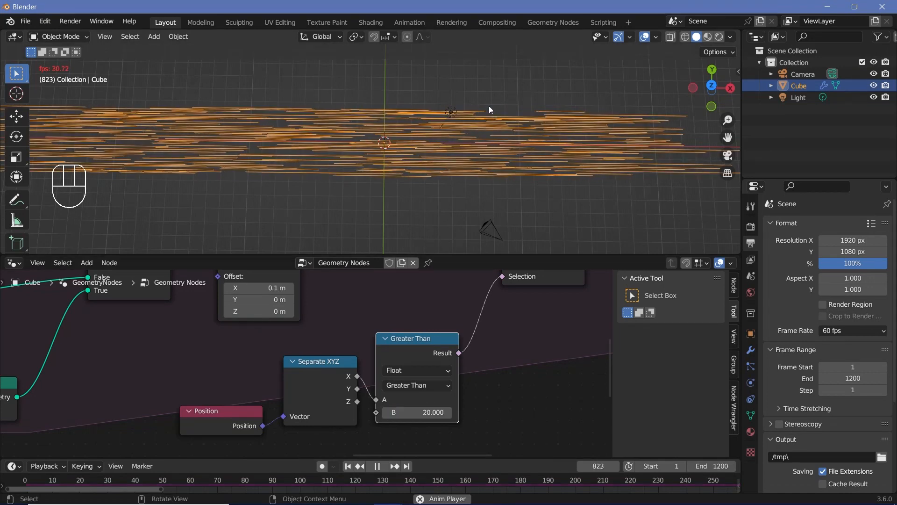
scroll(335, 158, down, 2)
scroll(379, 302, down, 5)
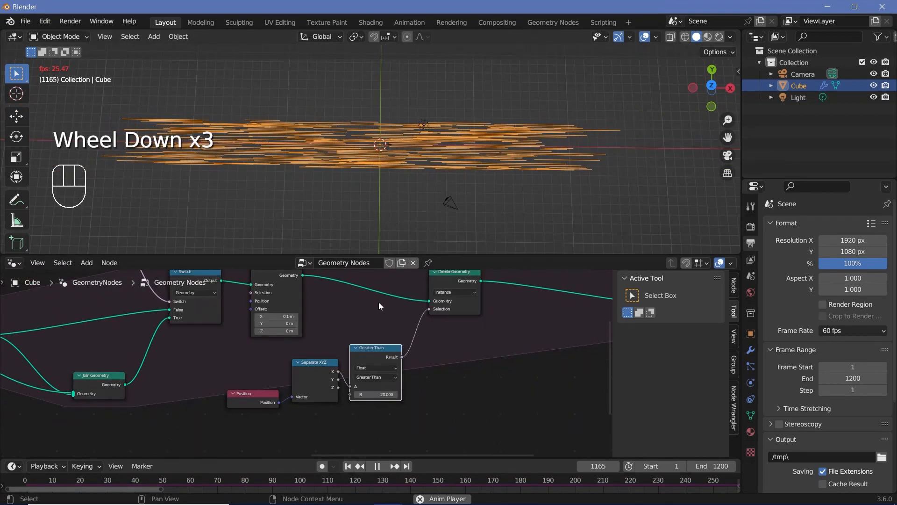
middle_drag(337, 314, 285, 349)
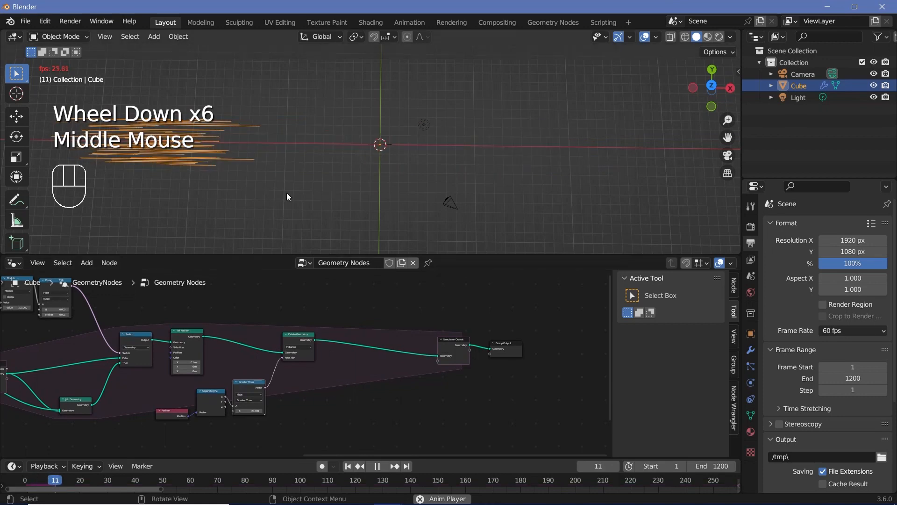
key(space)
- Move the Group Output node farther from Simulation Output to make room for more nodes
middle_drag(345, 216, 342, 166)
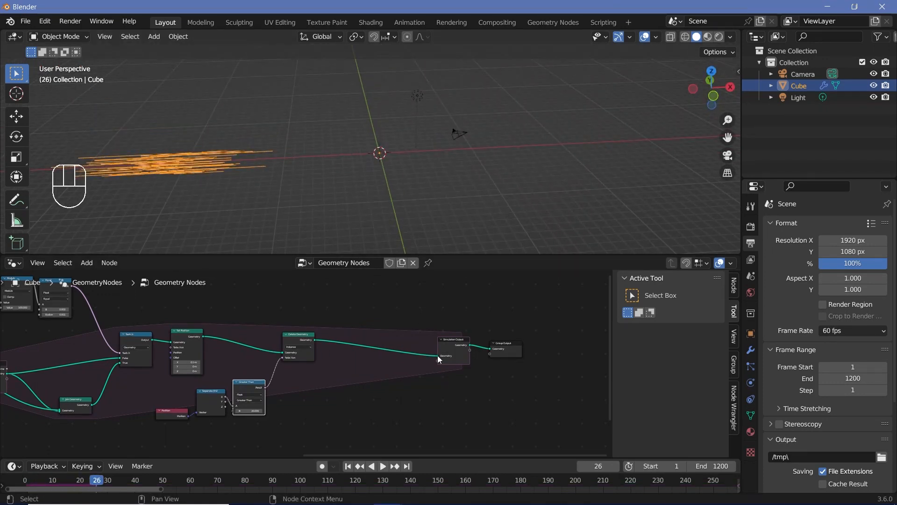
middle_drag(439, 358, 272, 367)
scroll(273, 367, up, 2)
drag(241, 352, 442, 351)
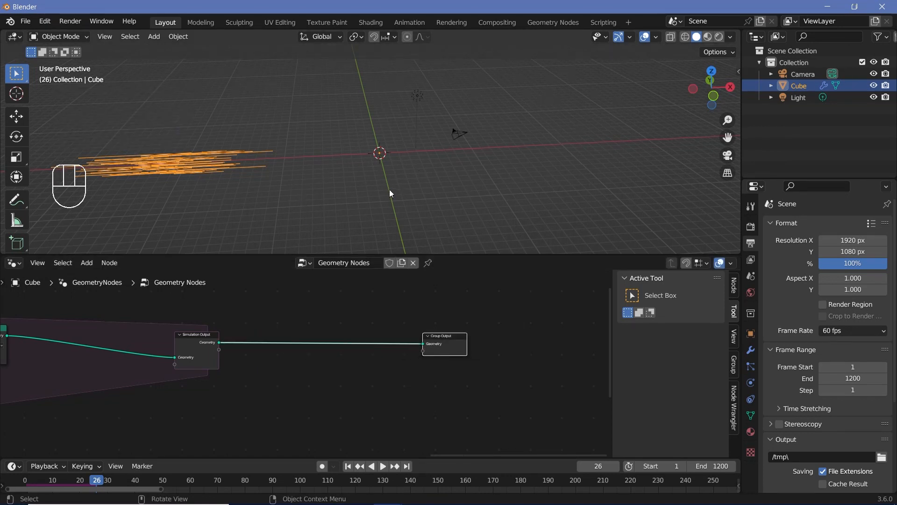
- Deselect everything, add a plane at the world origin, and scale it up about five times
mouse_move(388, 190)
middle_down()
mouse_move(388, 157)
mouse_move(383, 184)
middle_up()
key(a)
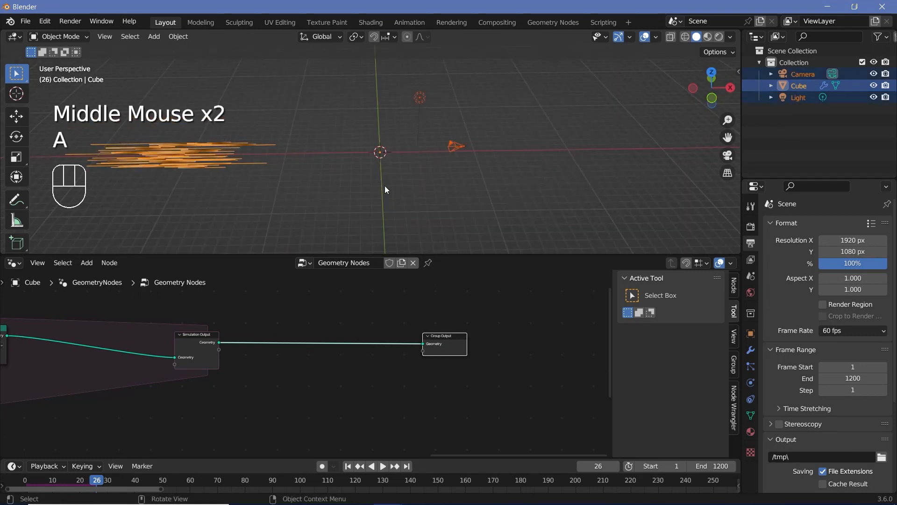
key(shift+a)
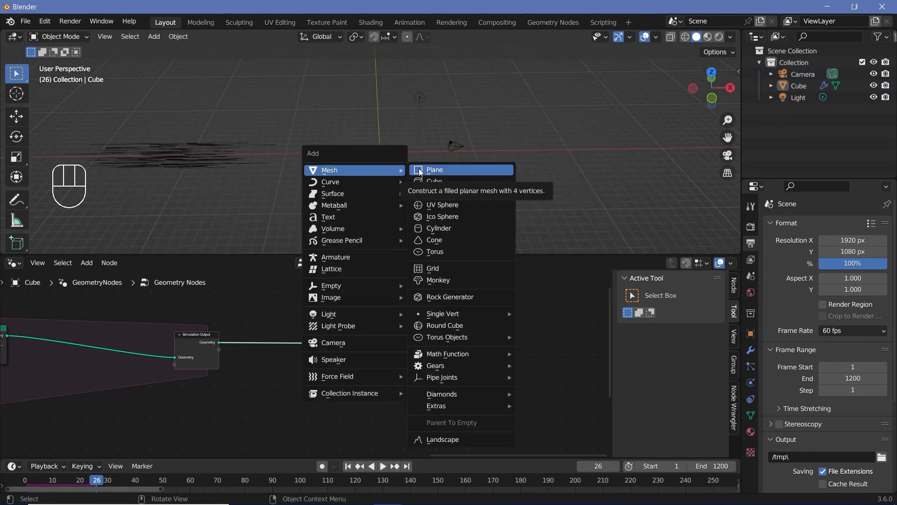
click(420, 170)
scroll(397, 185, up, 4)
key(s)
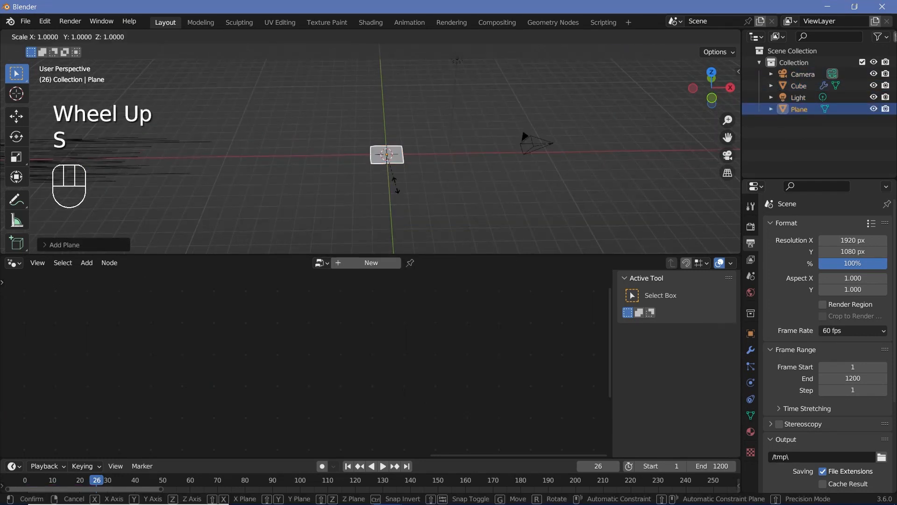
click(396, 185)
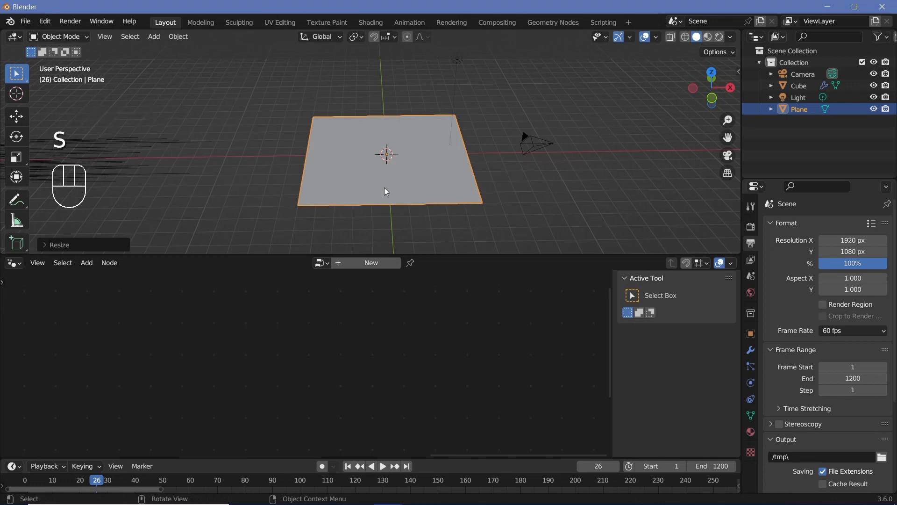
- Move the plane 3 m down along the Z axis
key(g)
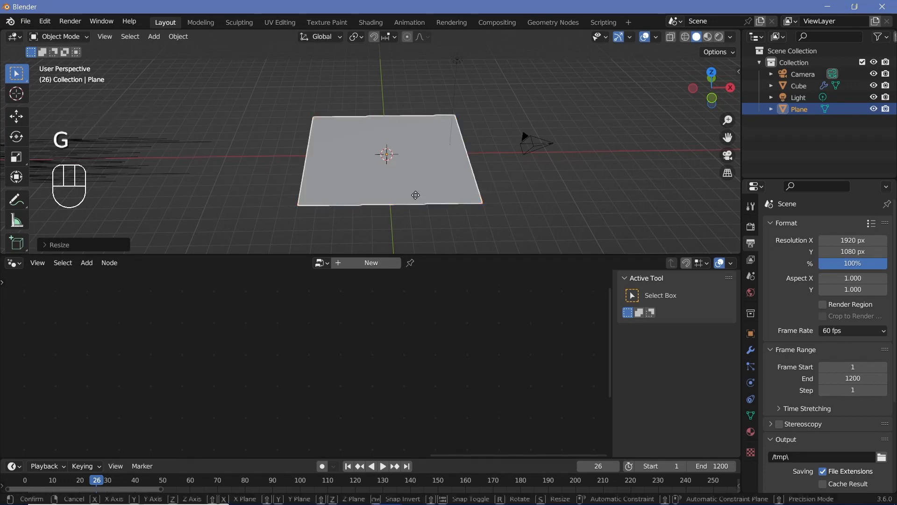
key(z)
key(ctrl)
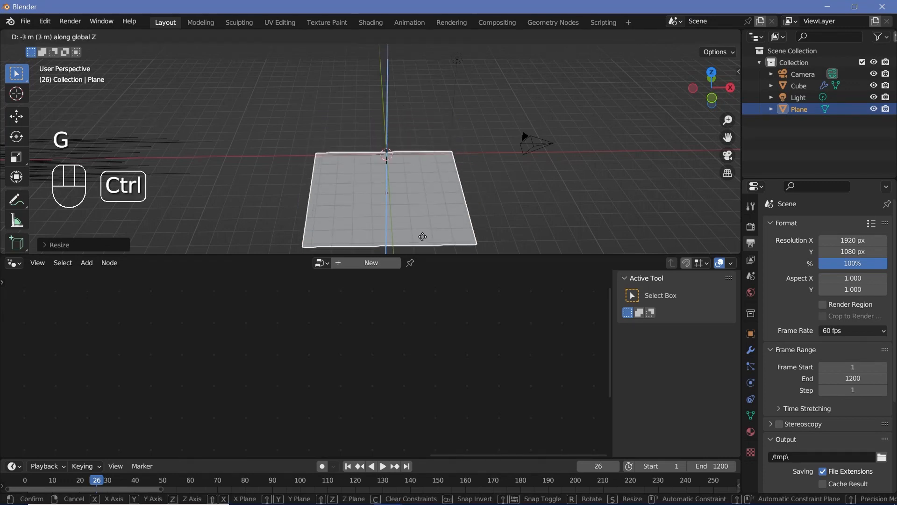
click(422, 236)
- Create a new Geometry Nodes tree on the plane and bring its Group Input and Group Output nodes into view
click(379, 263)
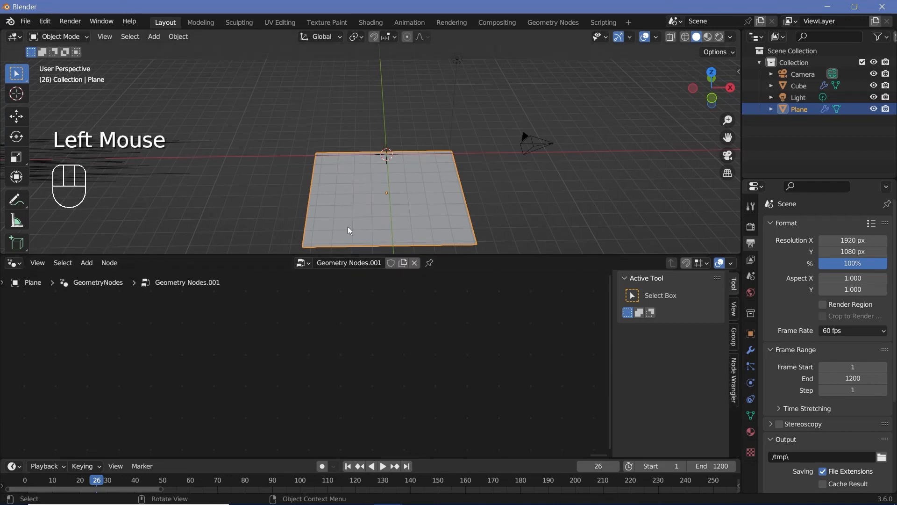
middle_drag(406, 179, 406, 219)
scroll(406, 219, up, 2)
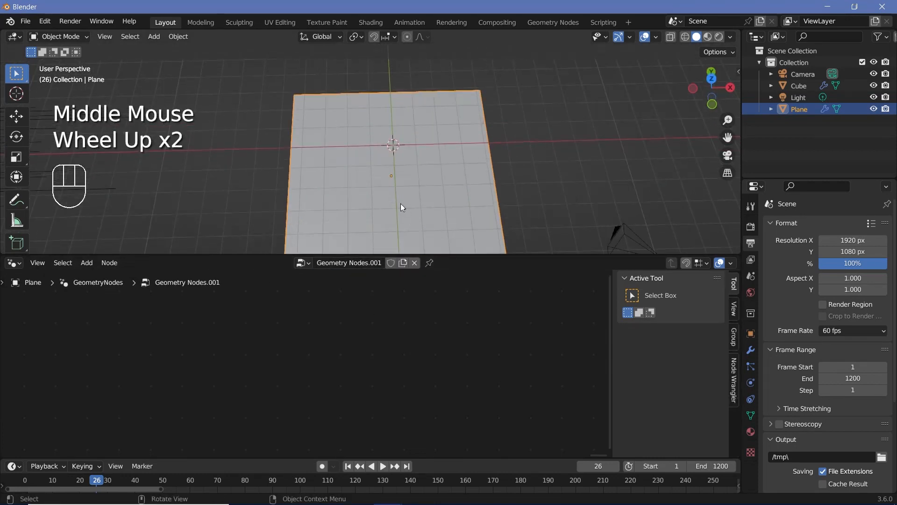
scroll(366, 348, down, 8)
middle_drag(365, 347, 310, 387)
scroll(482, 340, up, 7)
scroll(204, 375, up, 2)
scroll(211, 379, up, 3)
scroll(311, 386, up, 2)
- Insert a Subdivide Mesh node on the link between Group Input and Group Output
key(shift+a)
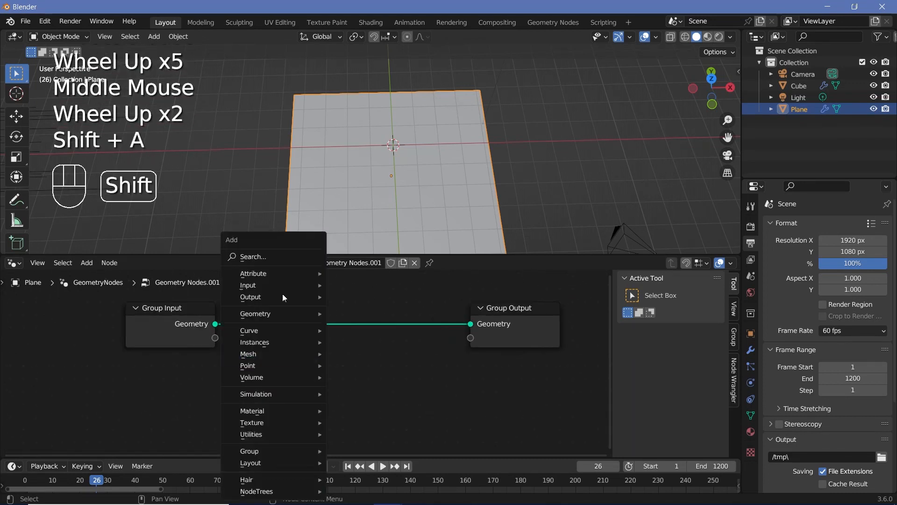
click(279, 256)
text(subdi)
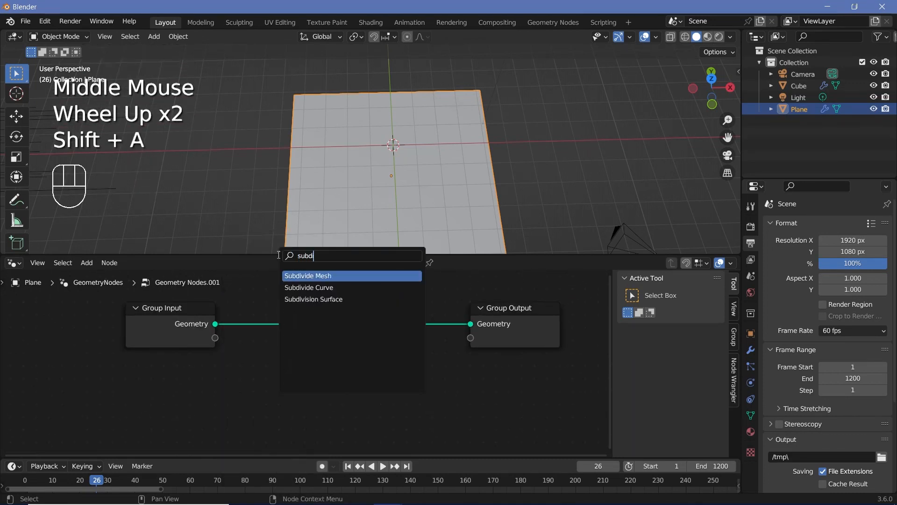
key(Return)
click(246, 402)
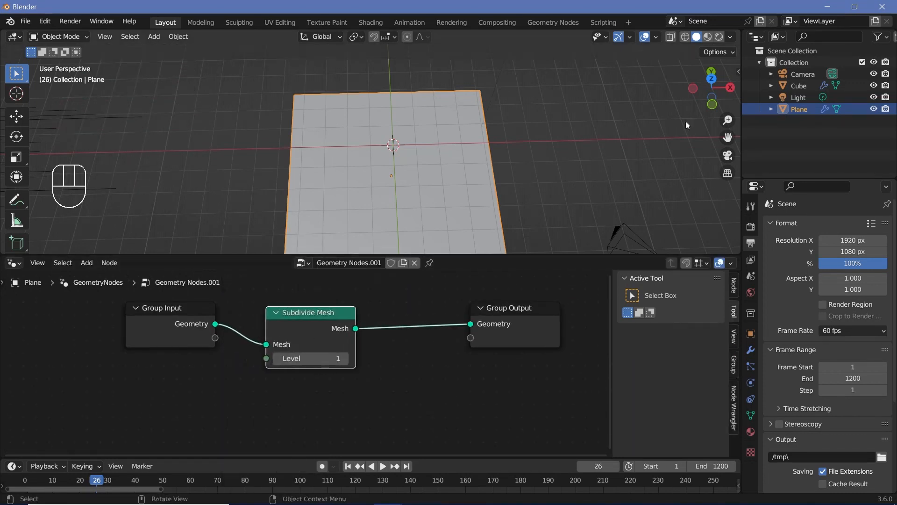
- Switch the 3D viewport to wireframe shading and set the Subdivide Mesh level to 6
click(685, 38)
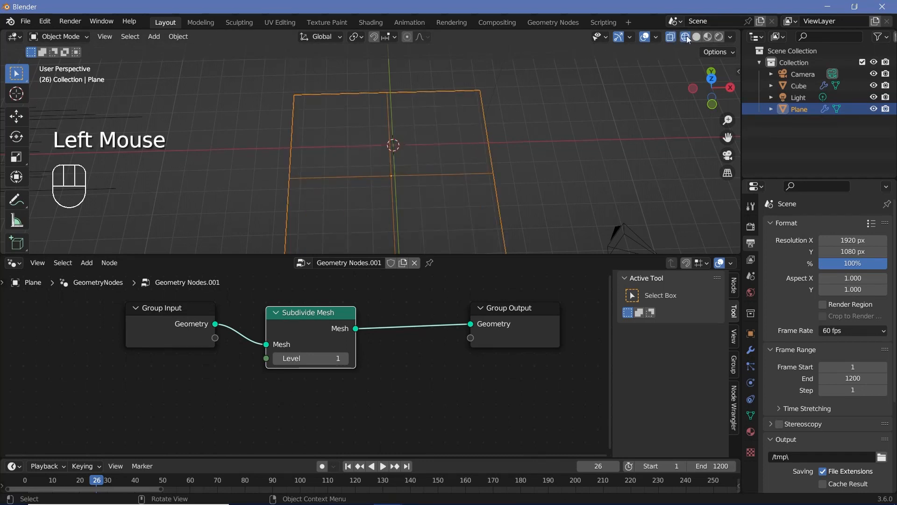
scroll(305, 366, up, 2)
drag(304, 322, 168, 317)
drag(173, 351, 205, 351)
scroll(360, 188, up, 2)
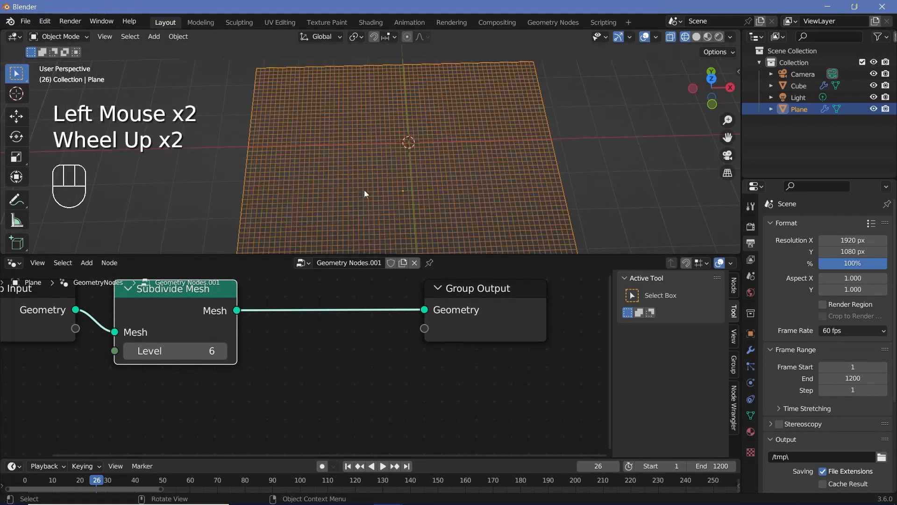
- Move the Group Input node farther away from the Subdivide Mesh node
scroll(364, 189, down, 2)
scroll(290, 301, down, 3)
middle_drag(133, 309, 196, 321)
drag(144, 332, 64, 345)
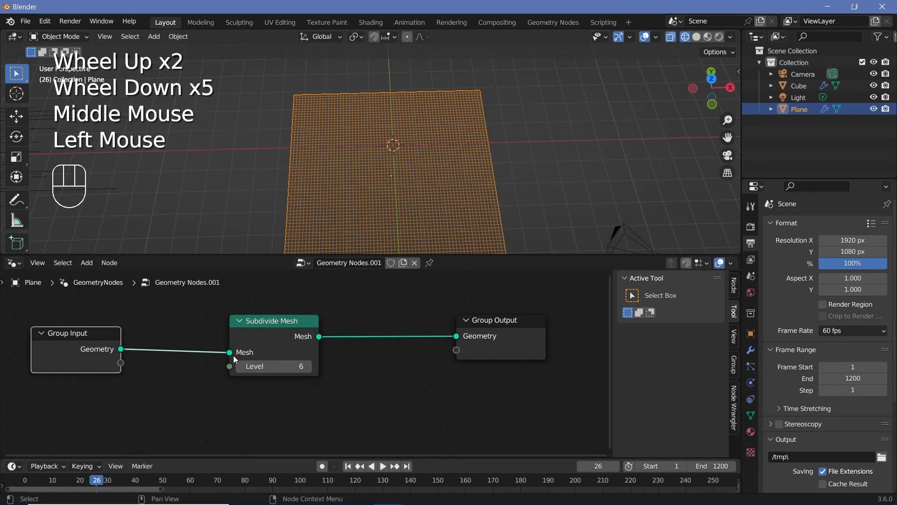
- Try a Subdivide Mesh level of 8 and set it back to 6
click(253, 369)
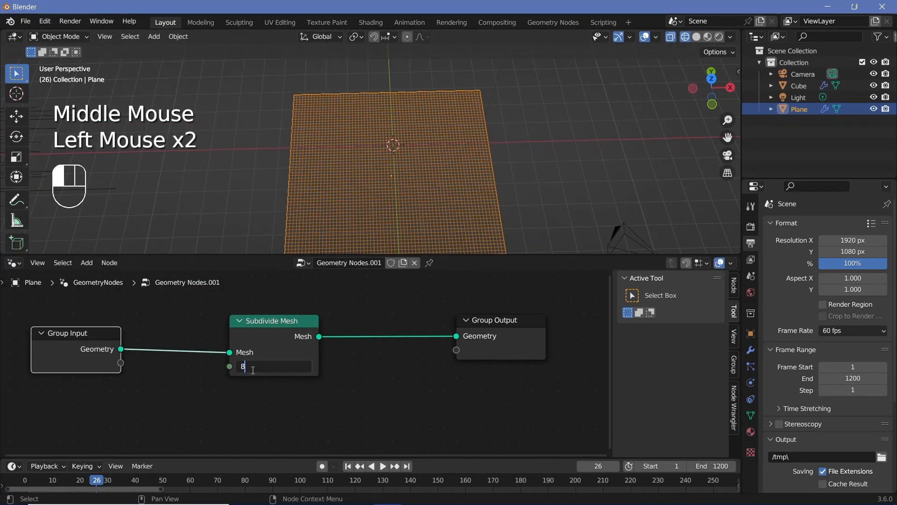
text(8)
key(Return)
click(262, 367)
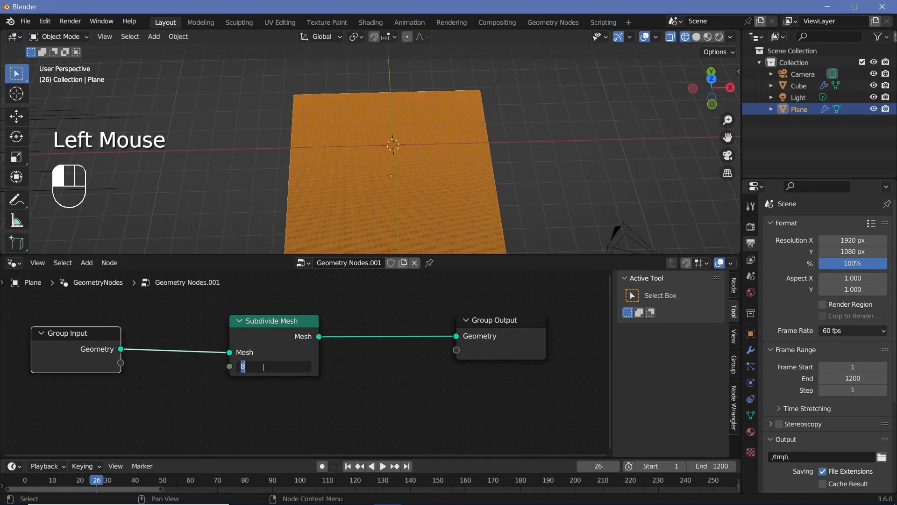
text(6)
key(Return)
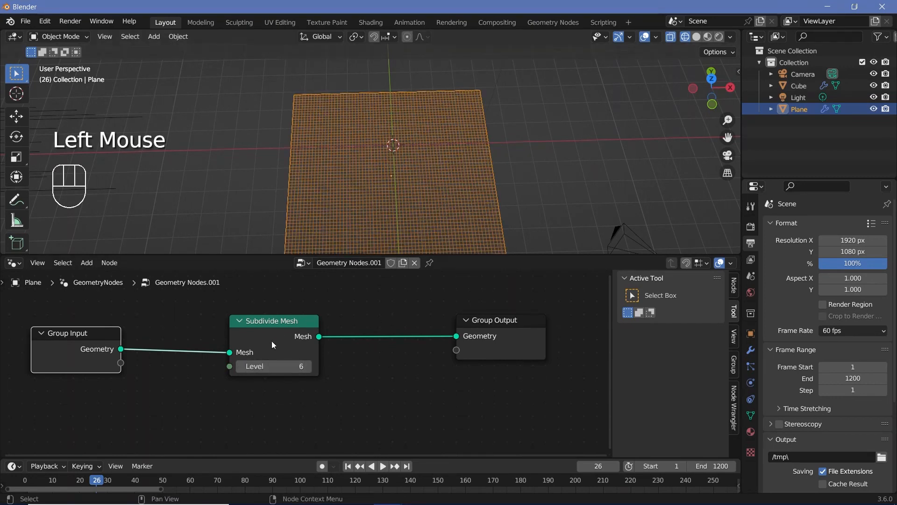
- Restore solid viewport shading and insert a Set Position node between Subdivide Mesh, moved closer to Group Input, and Group Output
drag(273, 345, 194, 355)
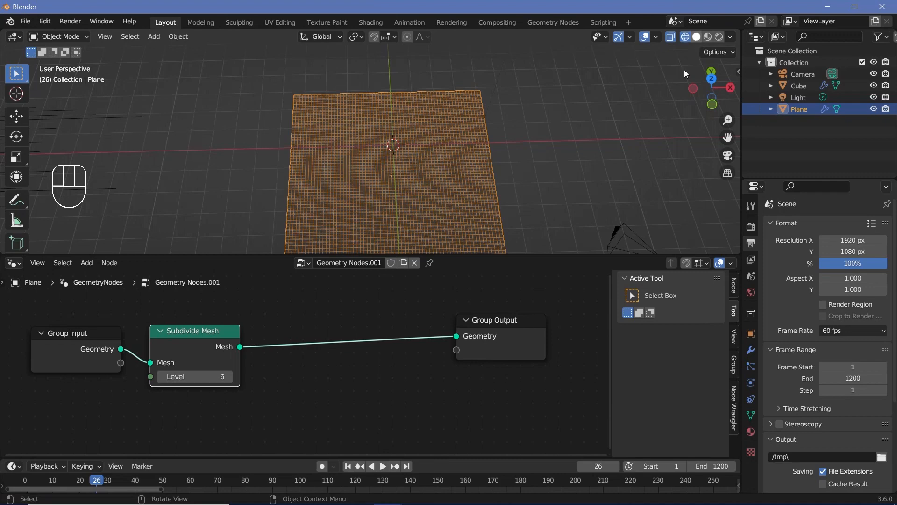
click(696, 36)
key(shift+a)
click(326, 258)
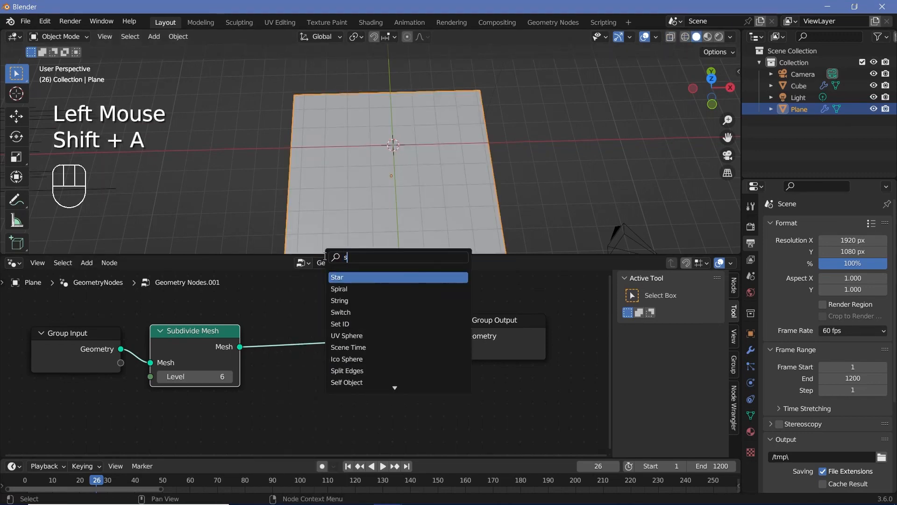
text(set pos)
key(Return)
click(299, 385)
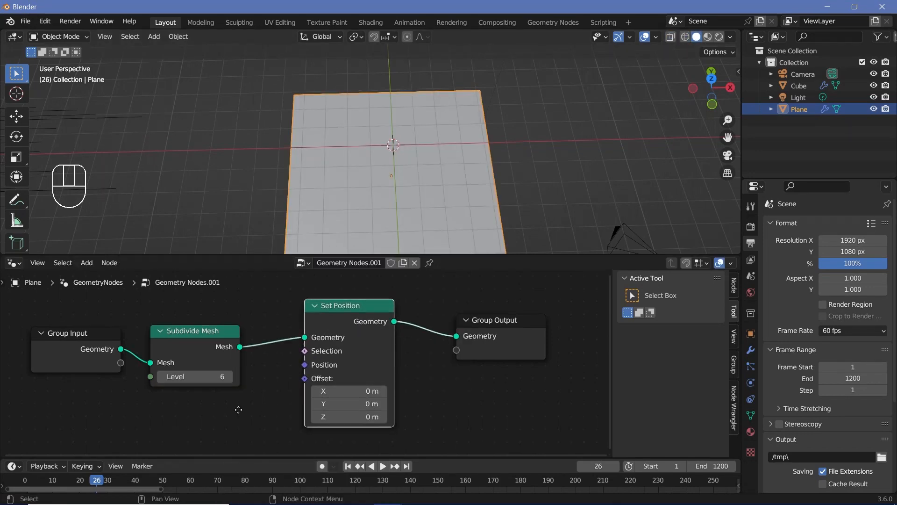
- Add a Noise Texture node below the existing nodes of the plane's node tree
middle_drag(238, 409, 338, 350)
key(shift+a)
click(200, 254)
text(noise)
key(Return)
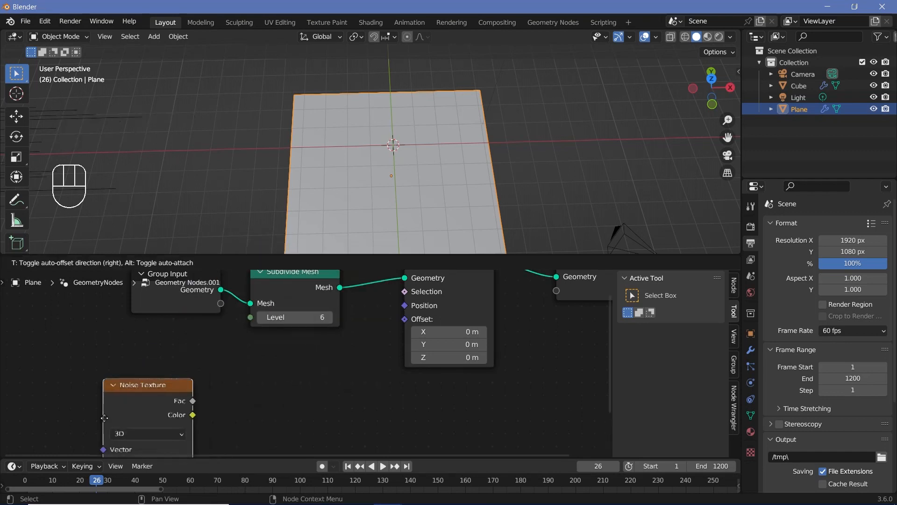
click(104, 417)
- Add a Vector Math node beside the Noise Texture and set its operation to Subtract
middle_drag(252, 303, 292, 259)
key(shift+a)
click(290, 261)
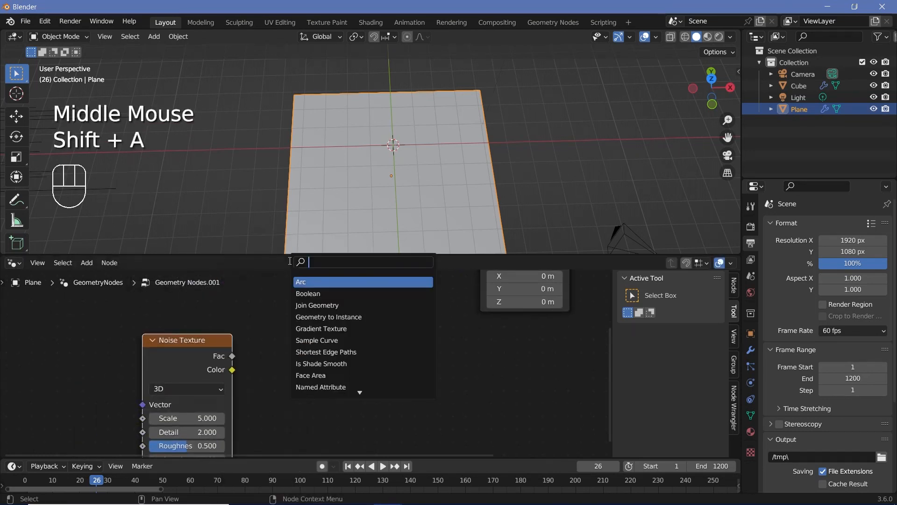
text(vector ma)
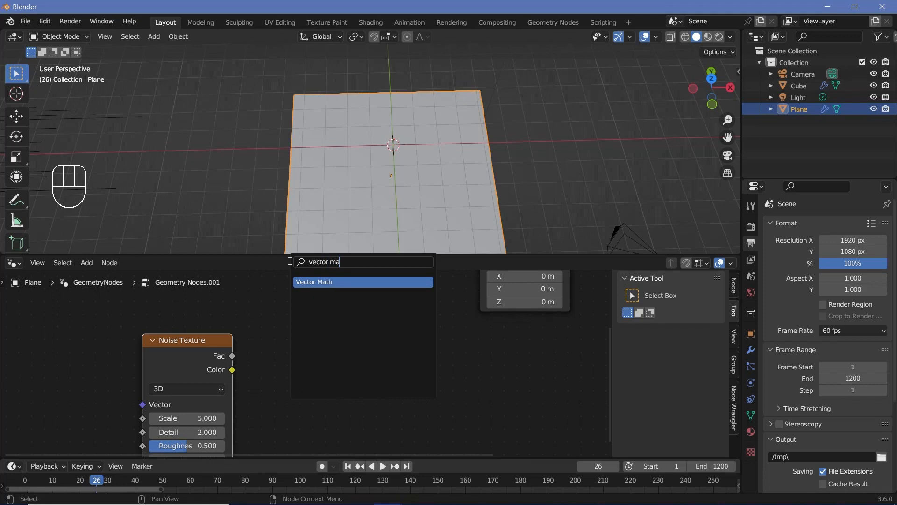
key(Return)
click(273, 366)
click(327, 344)
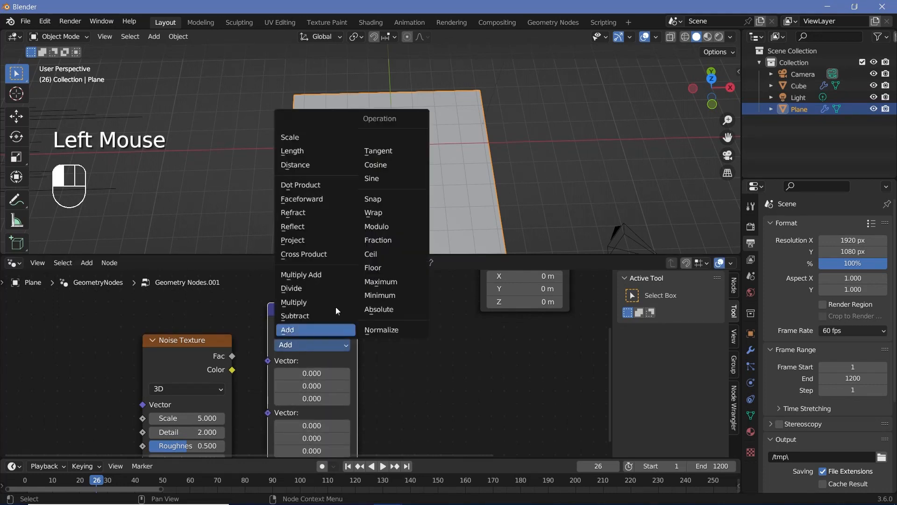
click(305, 317)
- Set all three components of the Subtract node's second vector to 0.5
middle_drag(299, 425, 315, 378)
shift+click(316, 378)
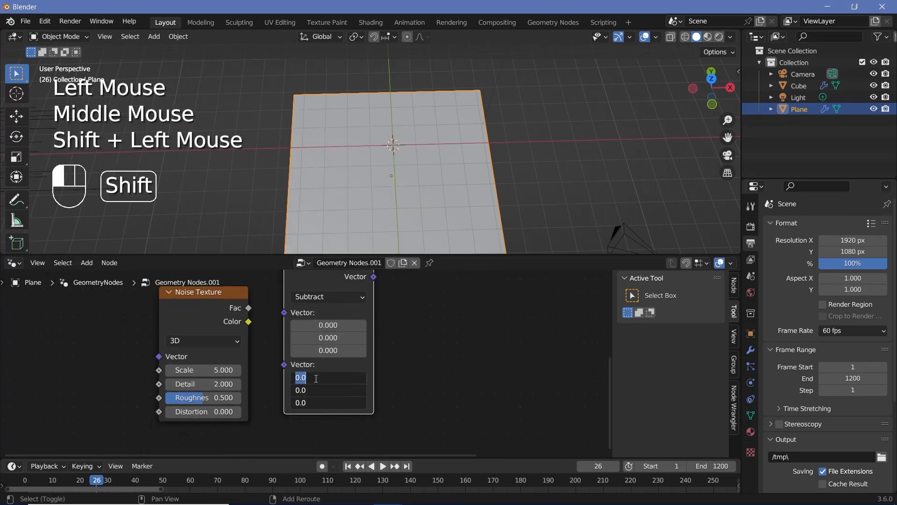
text(0.5)
key(Return)
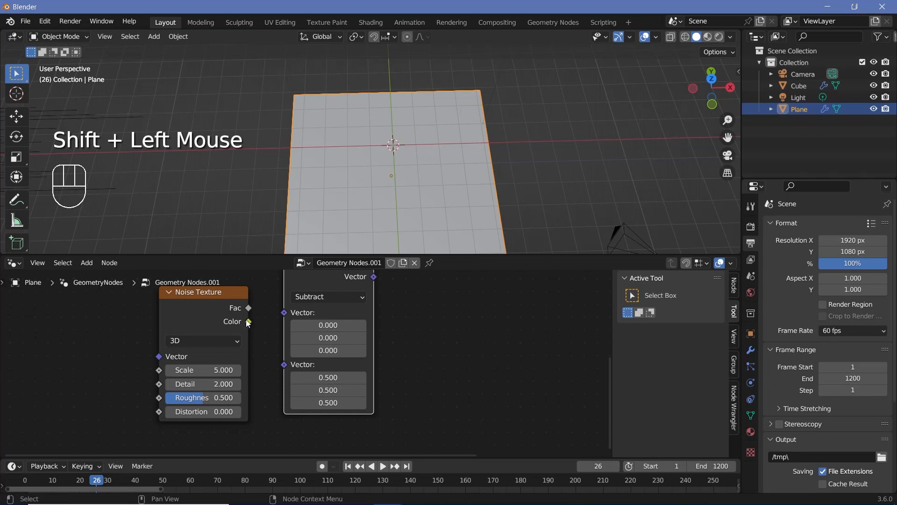
- Connect the Noise Texture's Color to the Subtract node's first vector and its result to the Set Position Offset
drag(248, 322, 285, 315)
middle_drag(489, 305, 434, 372)
drag(319, 344, 452, 338)
- Set the Noise Texture's Scale to 0.5
middle_drag(249, 455, 332, 358)
click(229, 392)
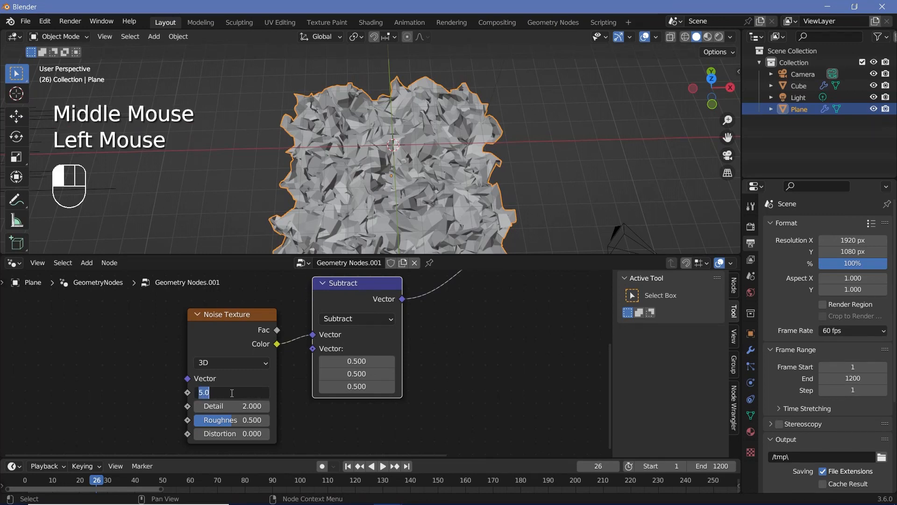
text(0.5)
key(Return)
- Insert a Vector Math node between Subtract and Set Position and set its operation to Scale
middle_drag(426, 163, 427, 13)
key(shift+a)
click(435, 254)
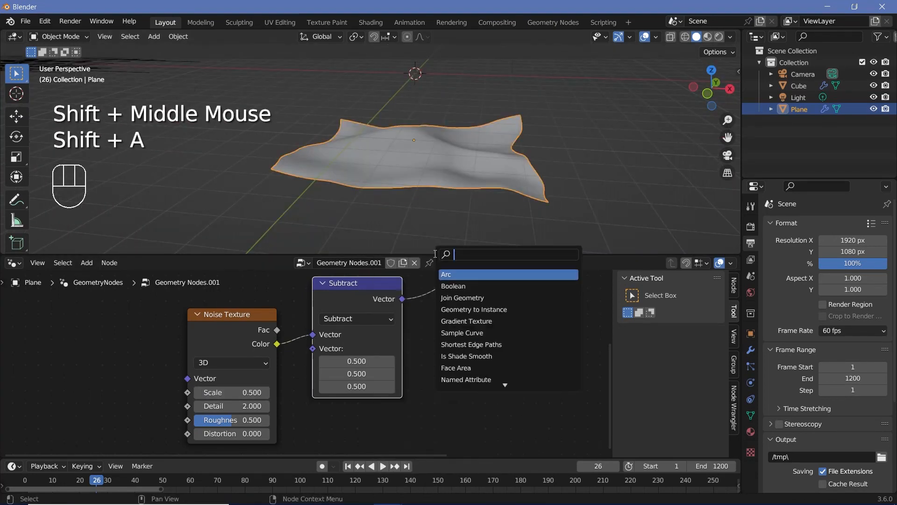
key(BackSpace)
text(vec m)
key(Return)
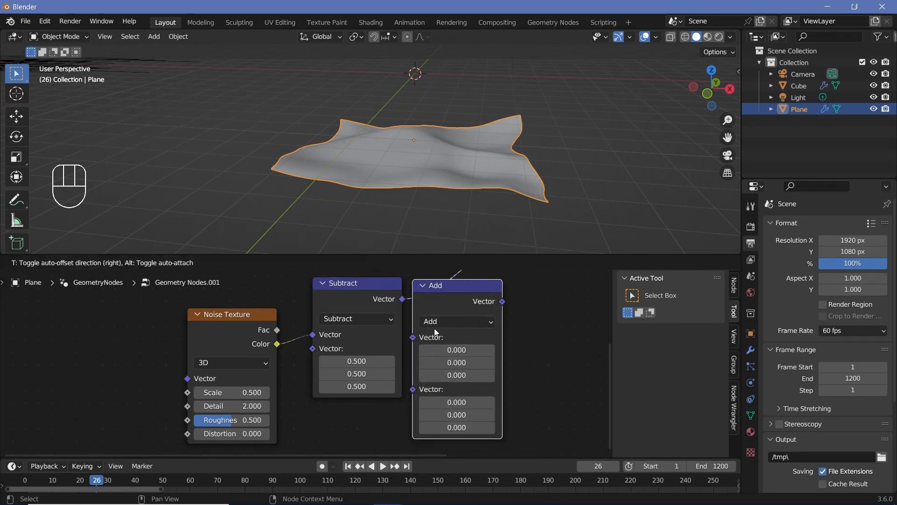
click(434, 330)
click(478, 321)
click(491, 114)
- Set the factor of the Scale vector math node to 0.8
drag(496, 354, 519, 354)
click(496, 354)
text(0.8)
key(Return)
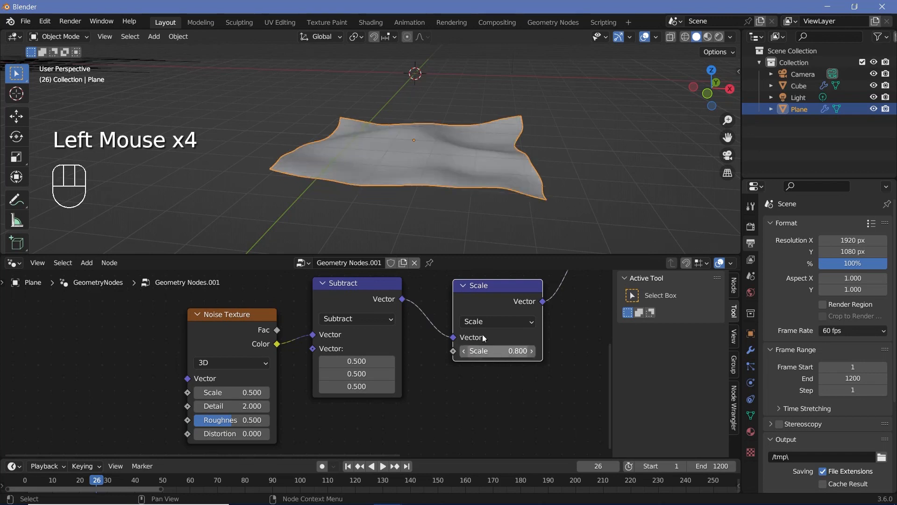
- Make room before the Group Output and insert a Subdivision Surface node after Set Position
middle_drag(402, 212, 444, 225)
scroll(391, 376, down, 2)
drag(411, 355, 507, 342)
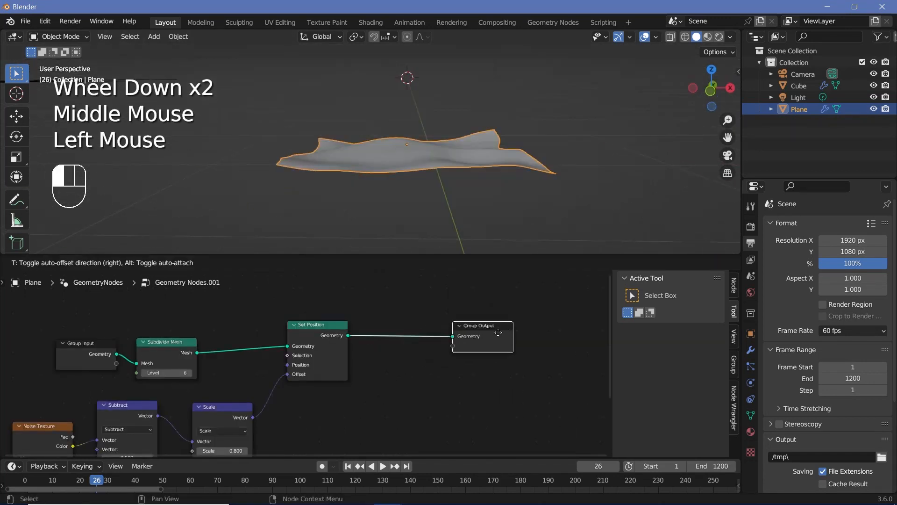
key(shift+a)
text(sub)
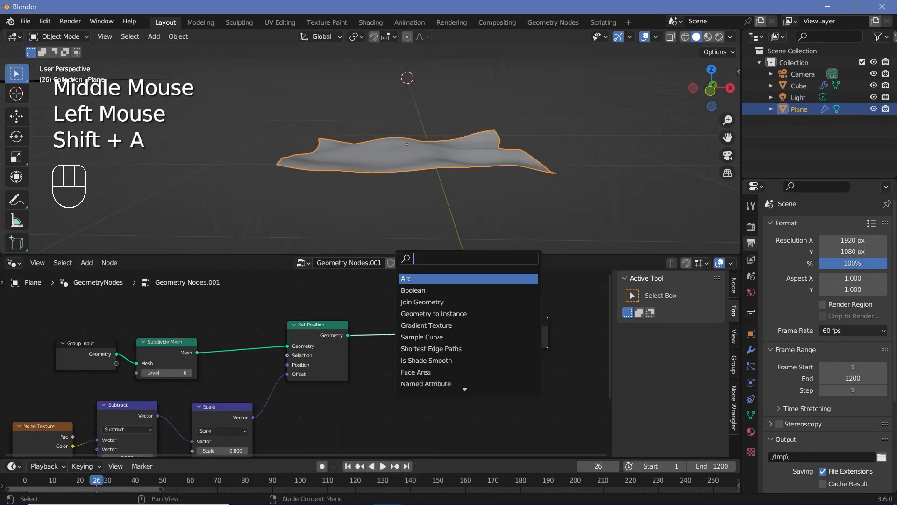
click(430, 302)
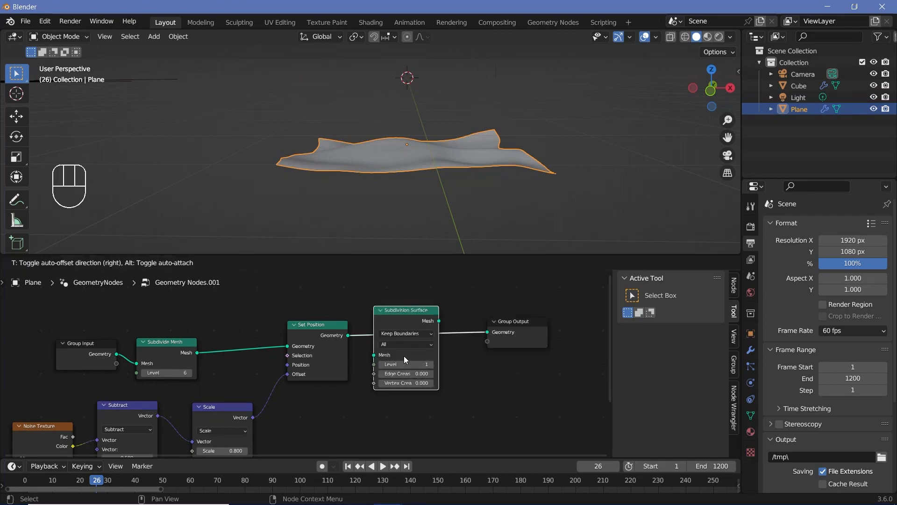
click(403, 355)
- Examine the shading and smoothness of the displaced plane's surface up close
scroll(390, 208, up, 2)
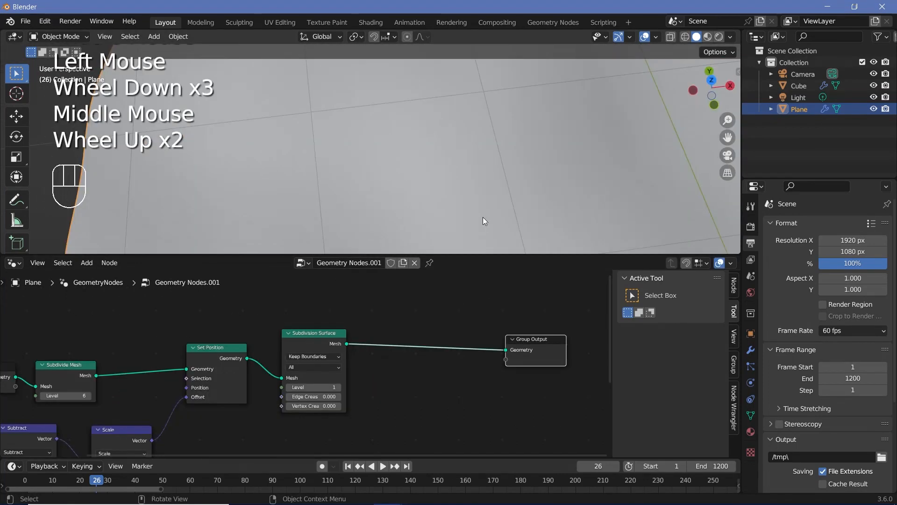
scroll(483, 217, up, 3)
scroll(483, 217, down, 2)
middle_drag(483, 217, 470, 203)
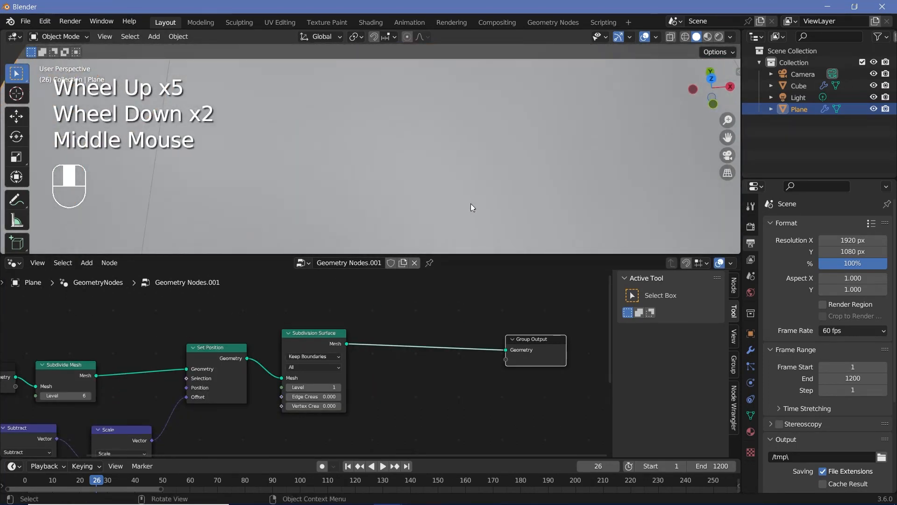
scroll(397, 221, up, 2)
scroll(413, 164, down, 4)
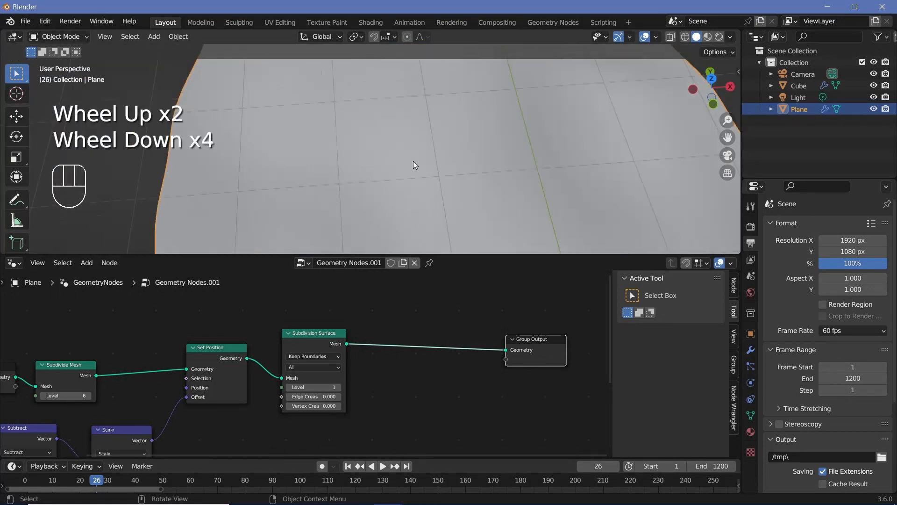
shift+middle_drag(534, 195, 444, 206)
scroll(404, 371, up, 1)
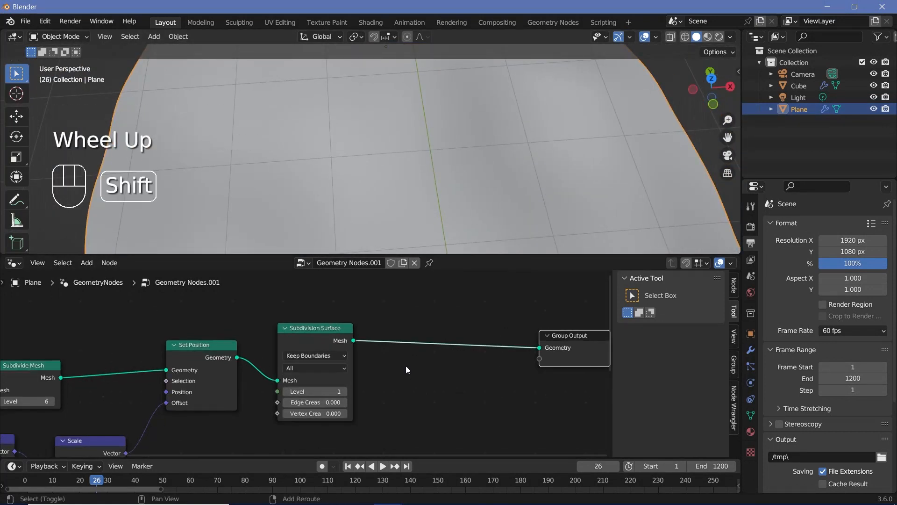
- Insert a Set Shade Smooth node between Subdivision Surface and Group Output
key(shift+a)
click(389, 256)
text(set)
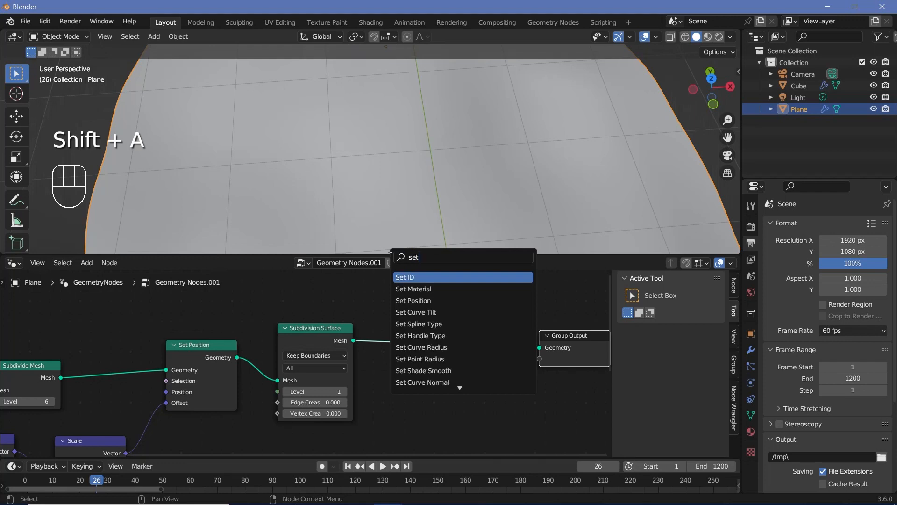
text( shad)
key(Return)
click(399, 359)
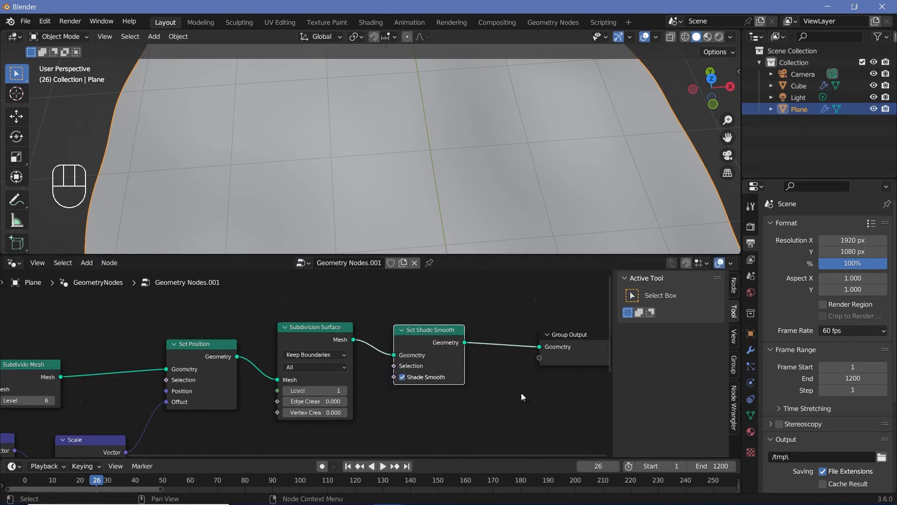
- Shift the Group Output farther along and insert a Set Material node after Set Shade Smooth
middle_drag(522, 393, 360, 412)
drag(415, 370, 578, 360)
key(shift+a)
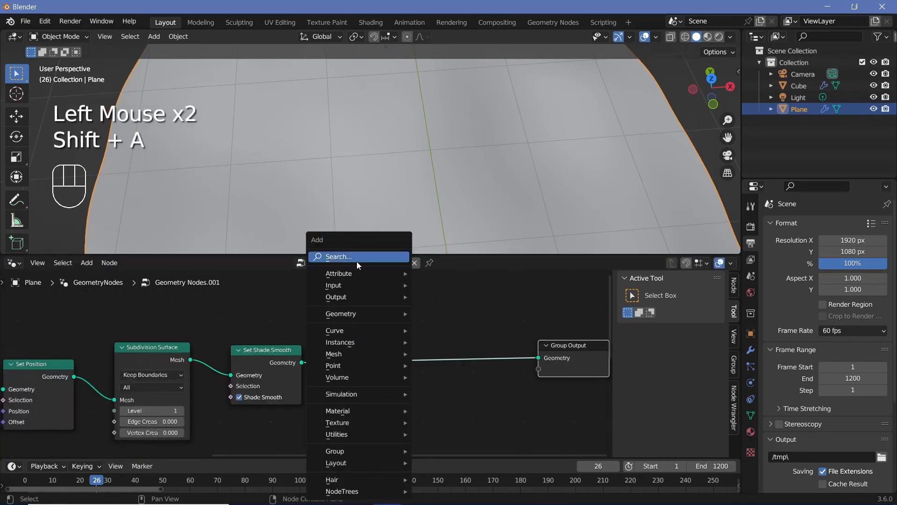
click(357, 261)
text(set ma)
key(Return)
click(400, 360)
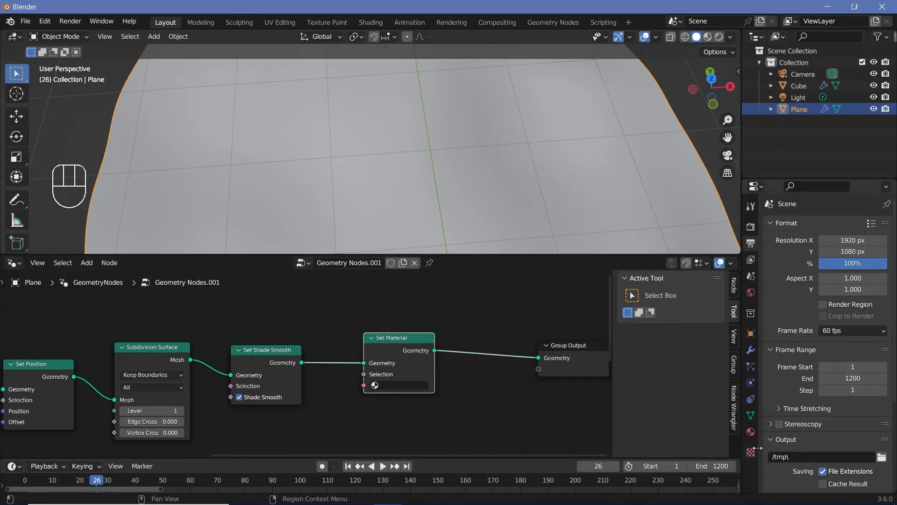
- Create a new material named Floor on the plane and assign it in the Set Material node
click(751, 432)
click(838, 273)
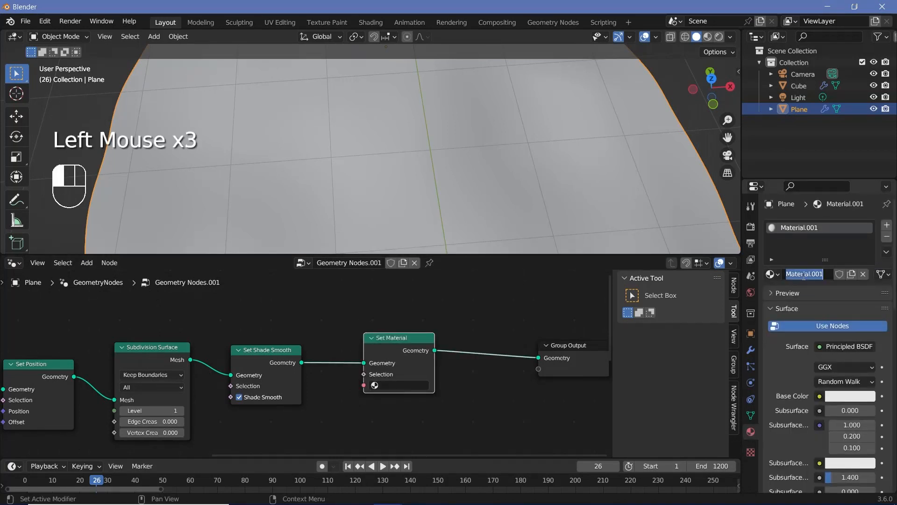
text(Floor)
key(Return)
scroll(377, 410, up, 2)
click(412, 391)
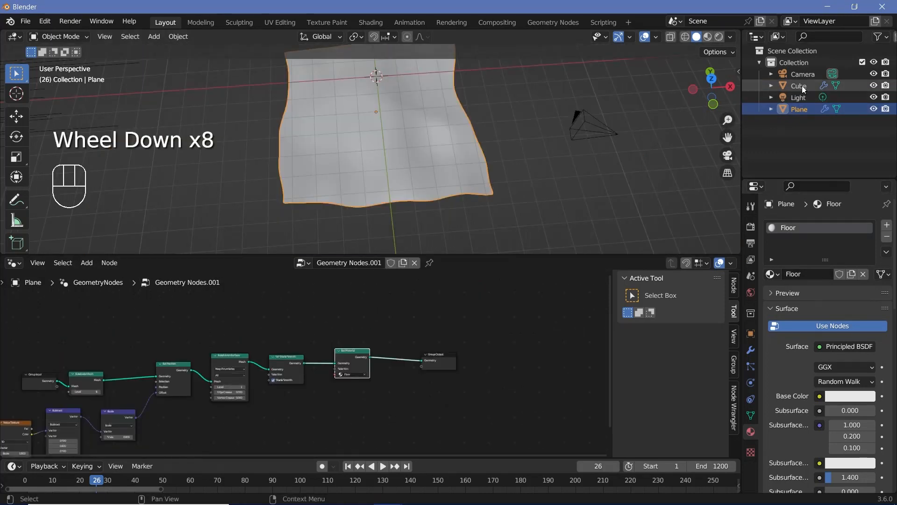
- Select the Cube object and pin its Geometry Nodes tree in the node editor
click(802, 85)
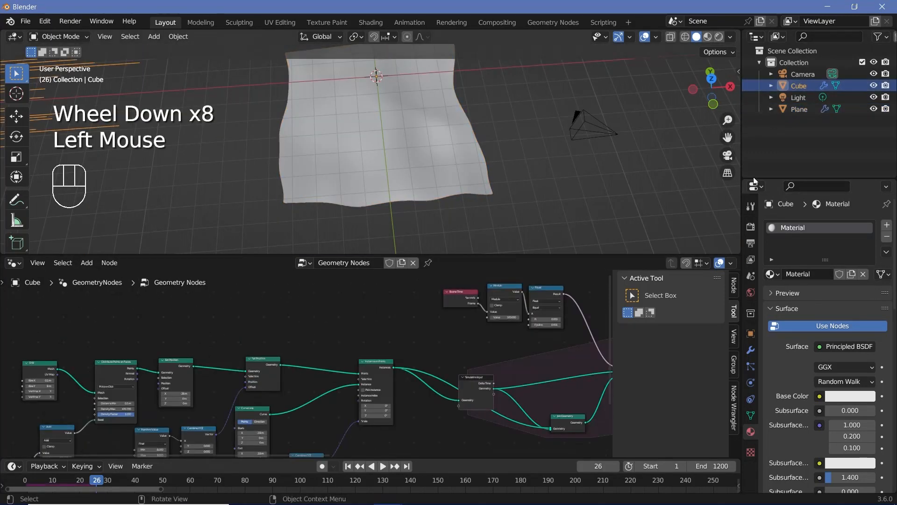
click(427, 263)
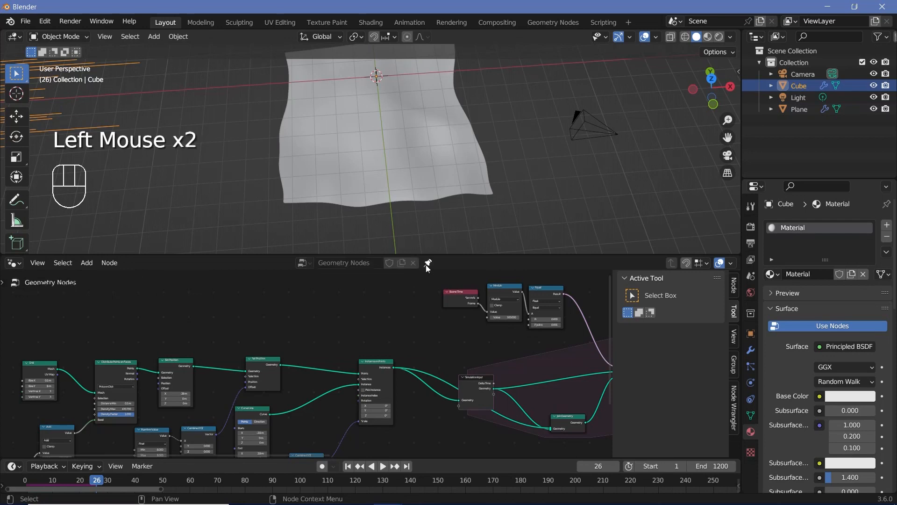
scroll(439, 357, down, 3)
middle_drag(438, 357, 434, 338)
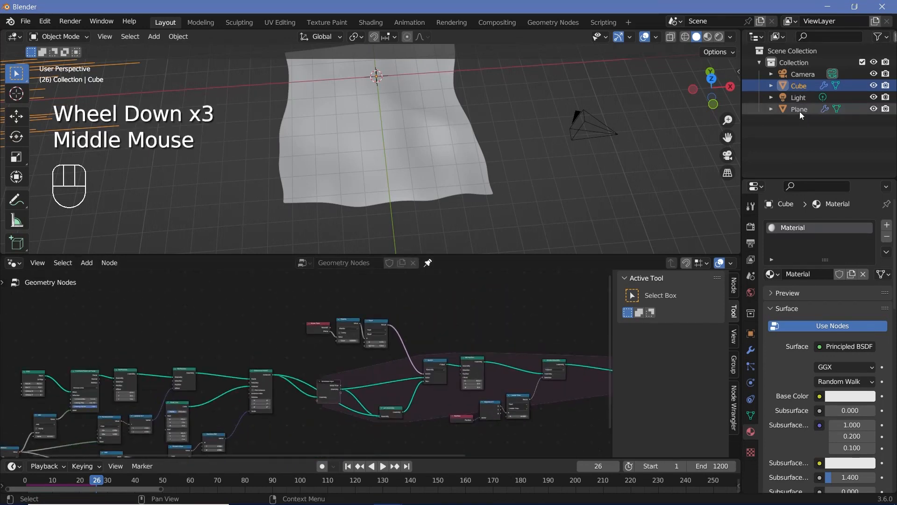
- Select the light, preview the line animation, and enlarge the timeline area
click(798, 98)
click(228, 424)
scroll(479, 356, down, 2)
middle_drag(480, 356, 280, 381)
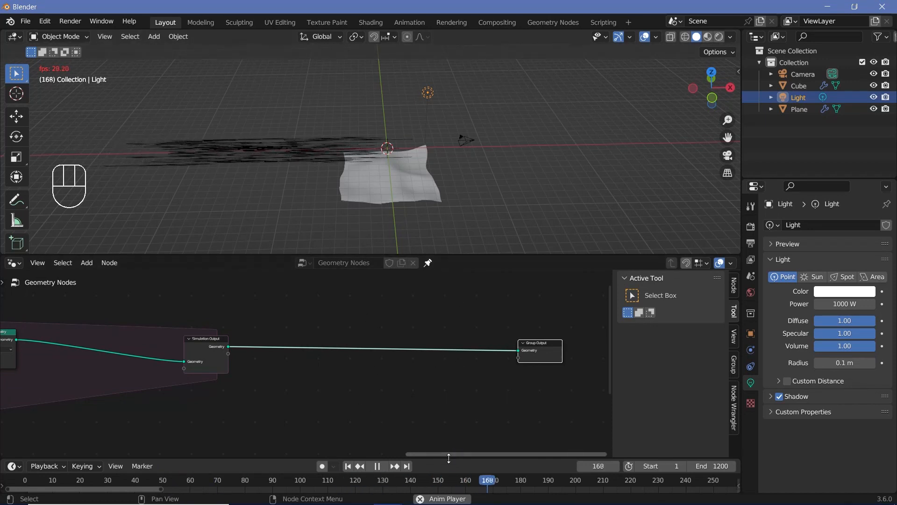
drag(468, 459, 467, 397)
key(space)
- Open the Simulation Nodes physics settings of the Cube lines and save the project as AbstractLinesLoop_Tutorial.blend
click(323, 142)
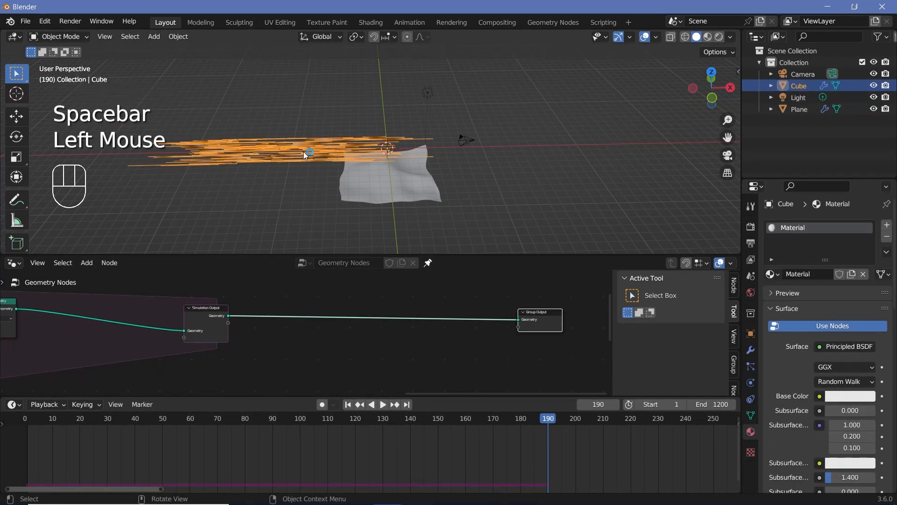
click(750, 383)
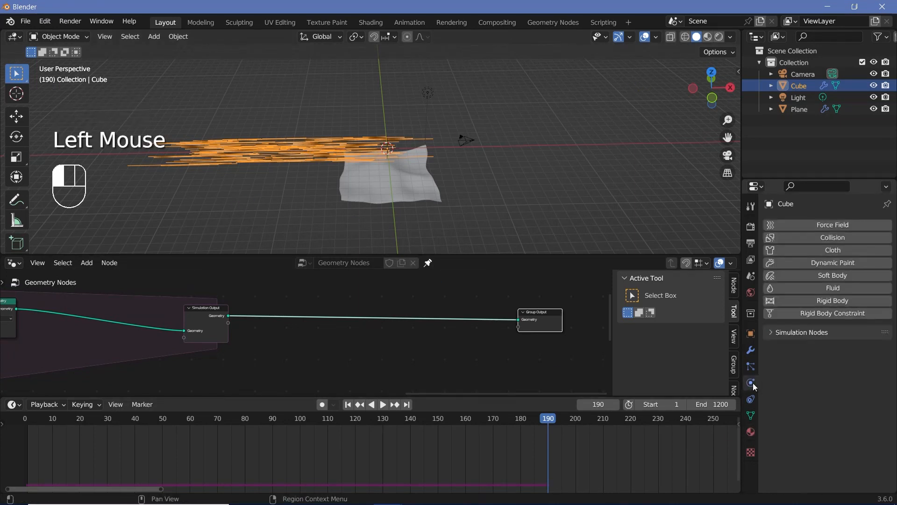
click(773, 334)
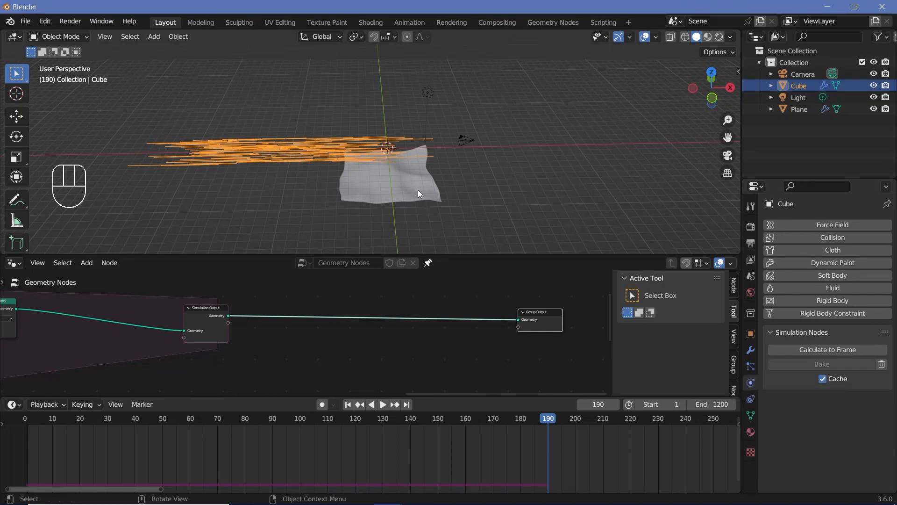
key(ctrl+s)
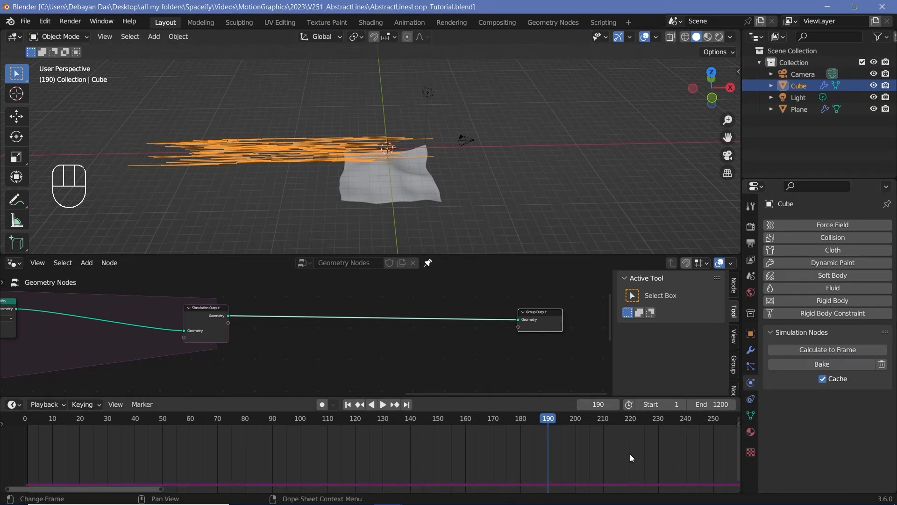
- Preview the line animation briefly and set the scene's start frame to 601
scroll(632, 457, down, 2)
key(space)
middle_drag(425, 252, 433, 244)
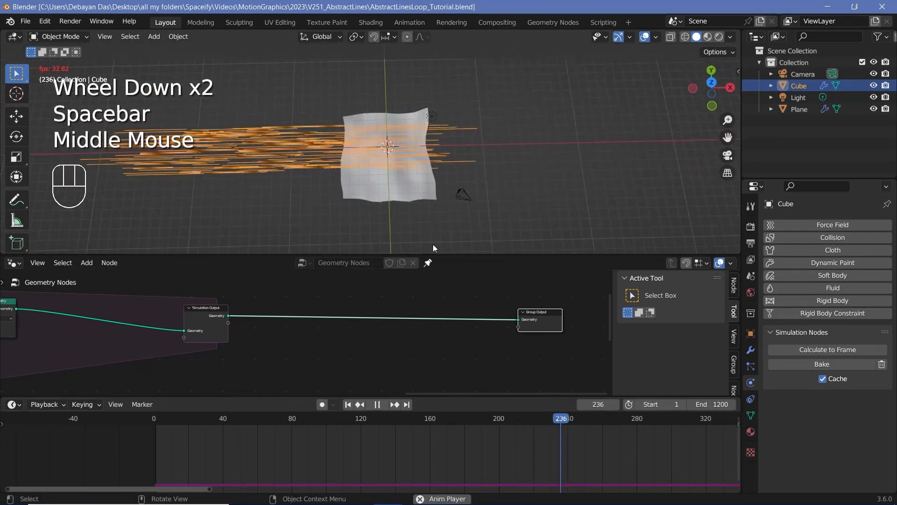
key(space)
click(664, 403)
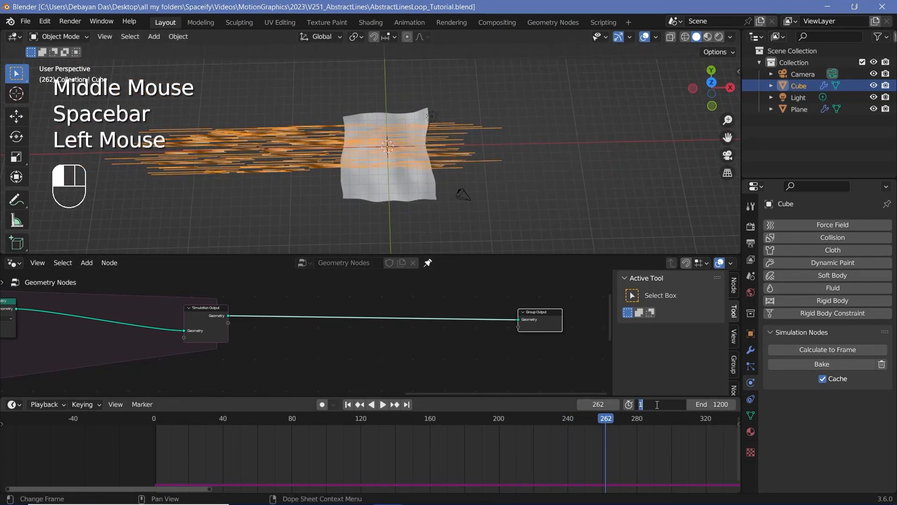
text(601)
key(Return)
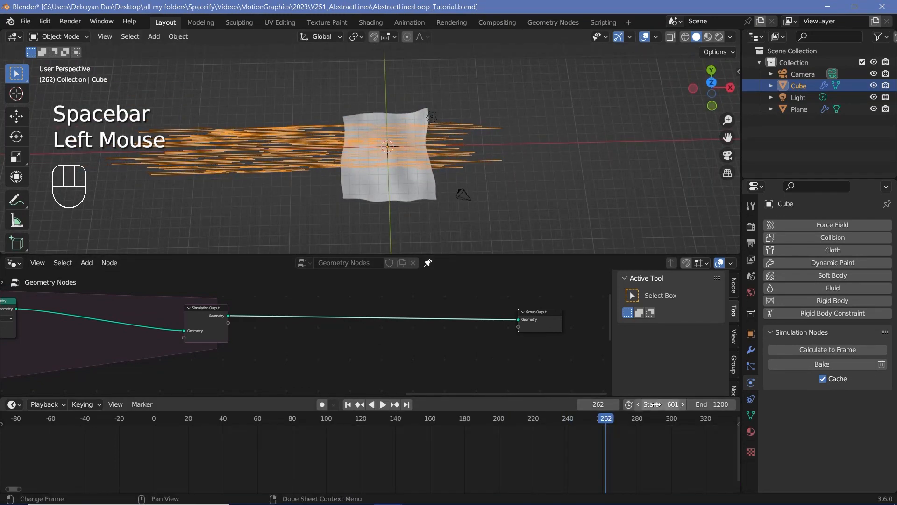
- Play the animation from frame 601 and watch the lines pass over the floor plane
scroll(611, 455, down, 3)
middle_drag(629, 448, 420, 439)
scroll(421, 440, down, 1)
key(space)
scroll(361, 211, up, 4)
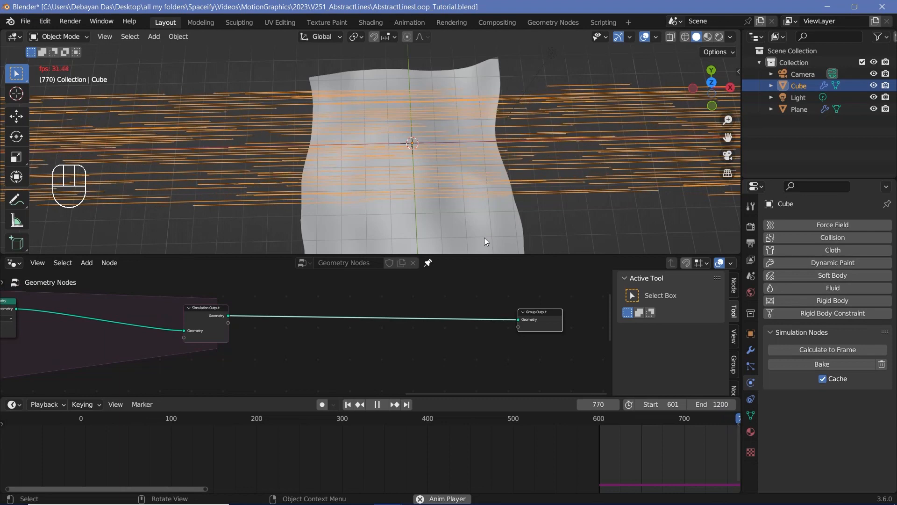
- Stop the playback and insert a Resample Curve node between the Simulation Output and Group Output nodes
key(space)
middle_drag(484, 237, 375, 207)
scroll(375, 206, up, 4)
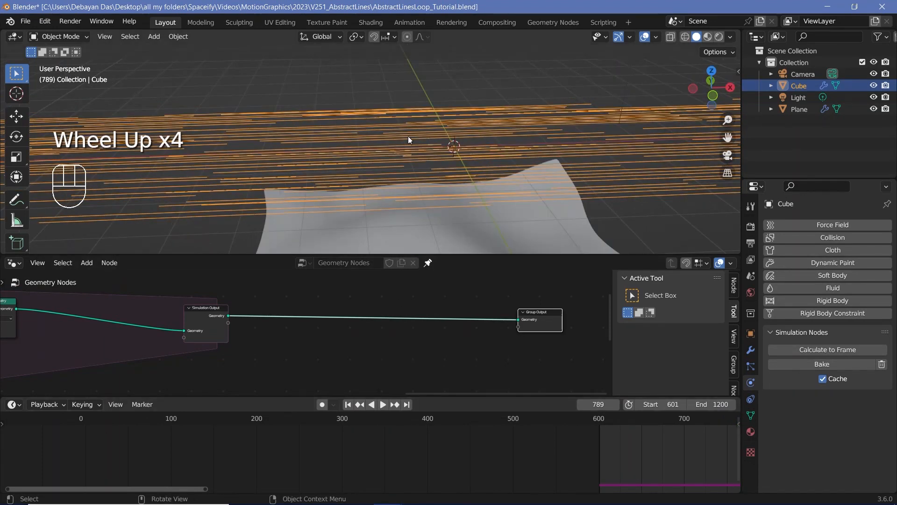
scroll(108, 216, down, 1)
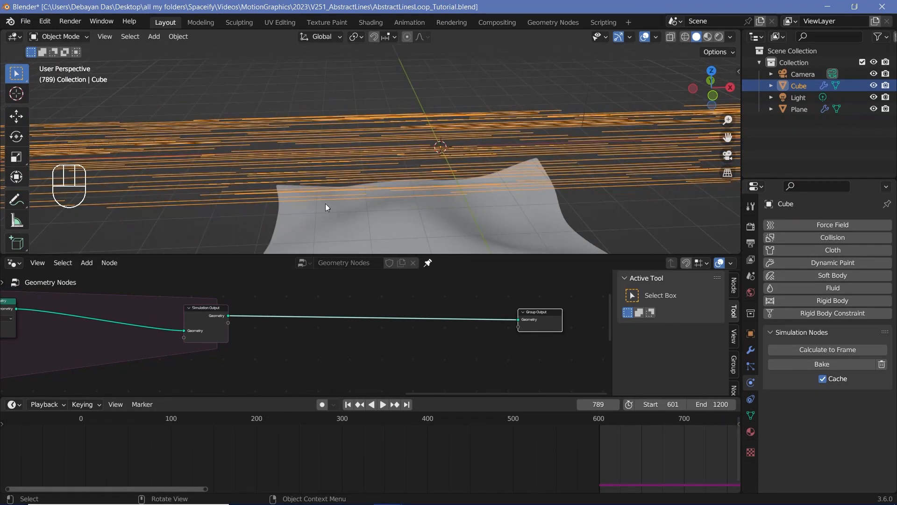
scroll(394, 329, up, 2)
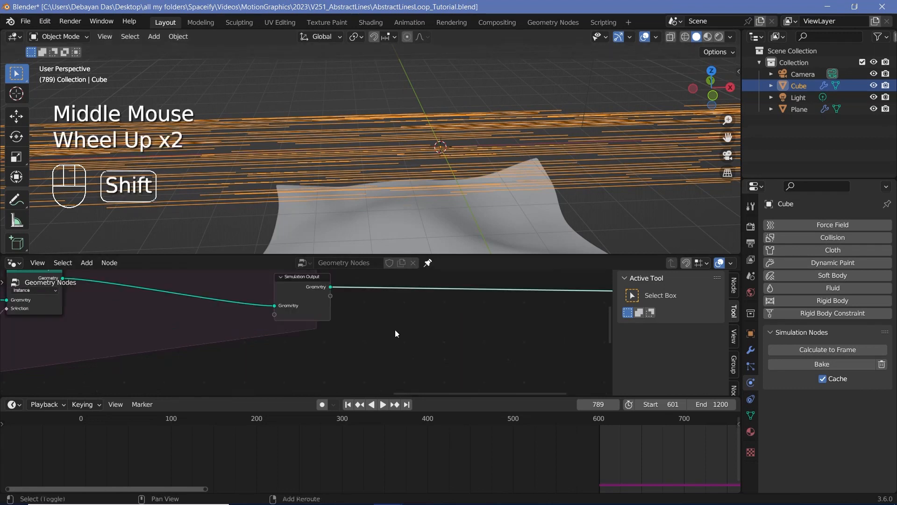
key(shift+a)
click(389, 255)
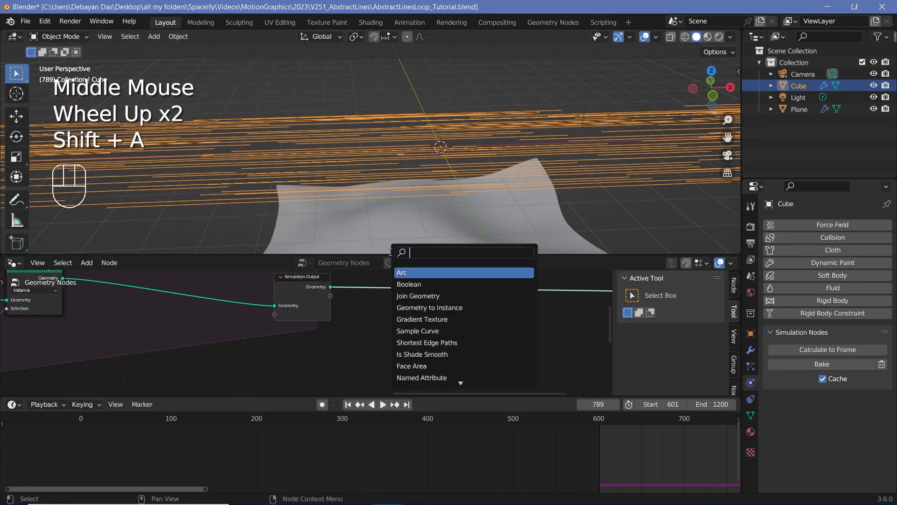
text(resam)
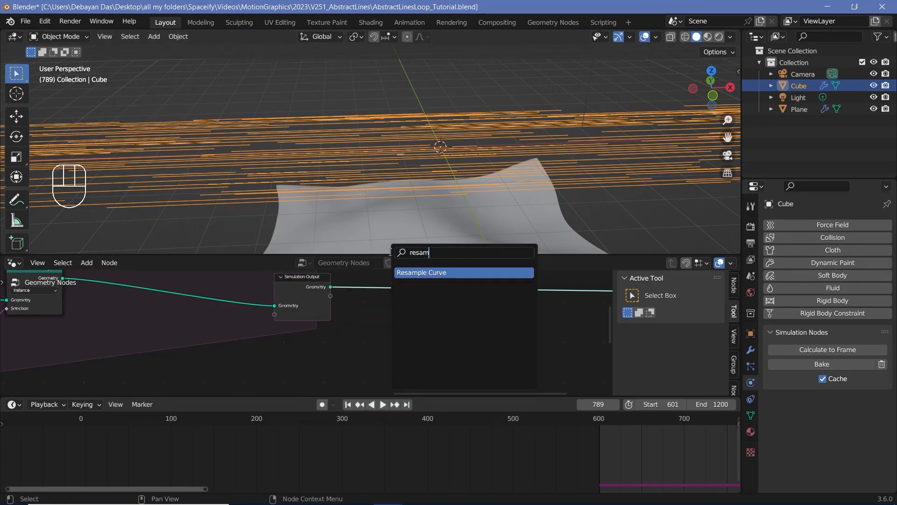
key(Return)
- Place the Resample Curve node right after the Simulation Output and set its Count to 100
scroll(406, 338, up, 2)
click(406, 338)
click(409, 326)
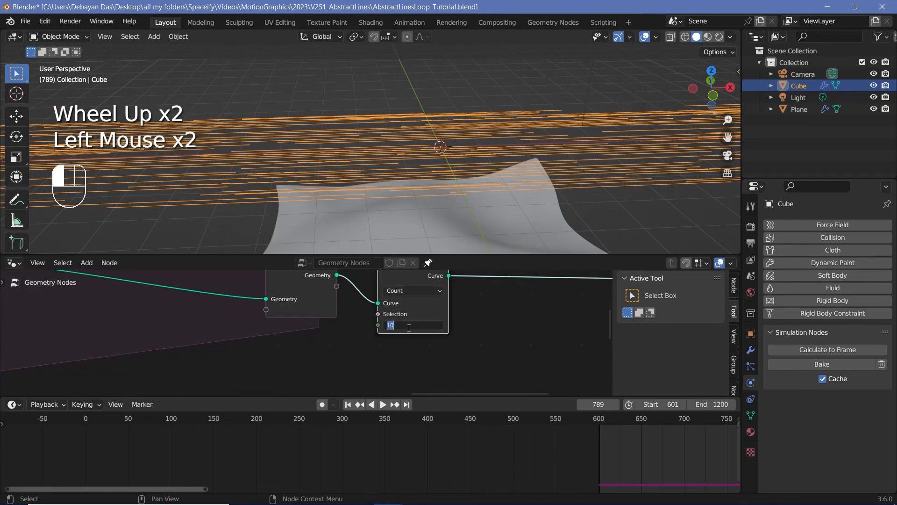
text(0)
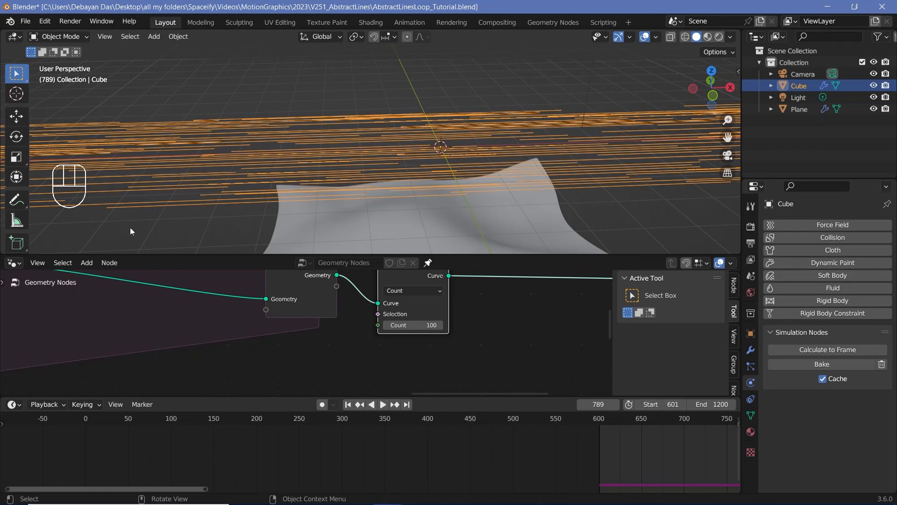
- Move the Group Output node farther away and insert a Realize Instances node after Resample Curve
middle_drag(428, 182, 293, 220)
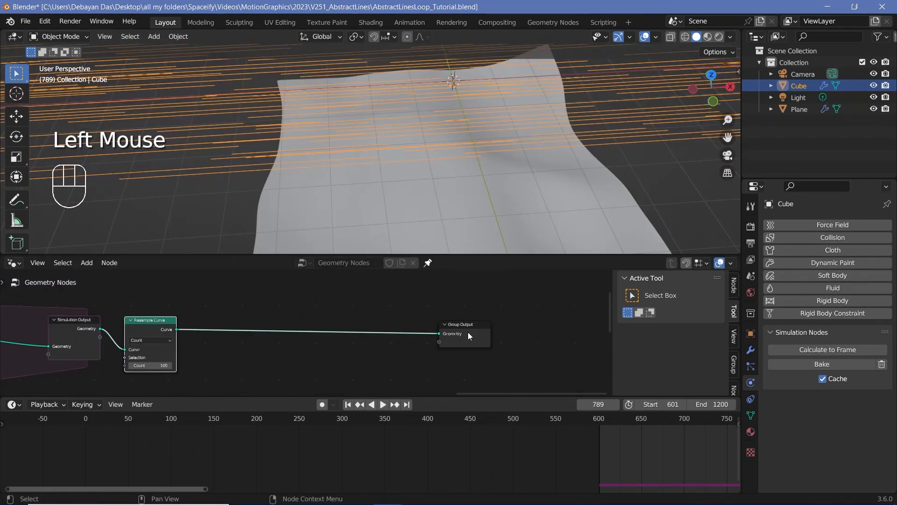
drag(470, 335, 511, 332)
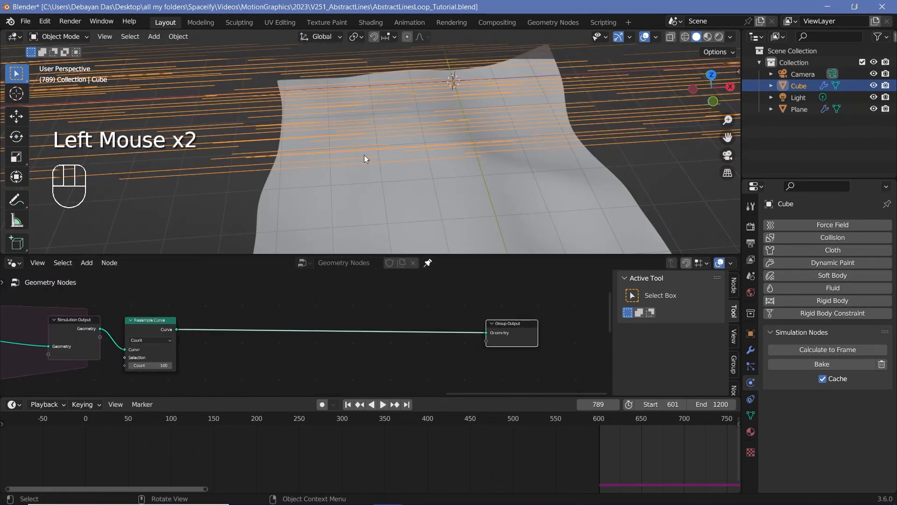
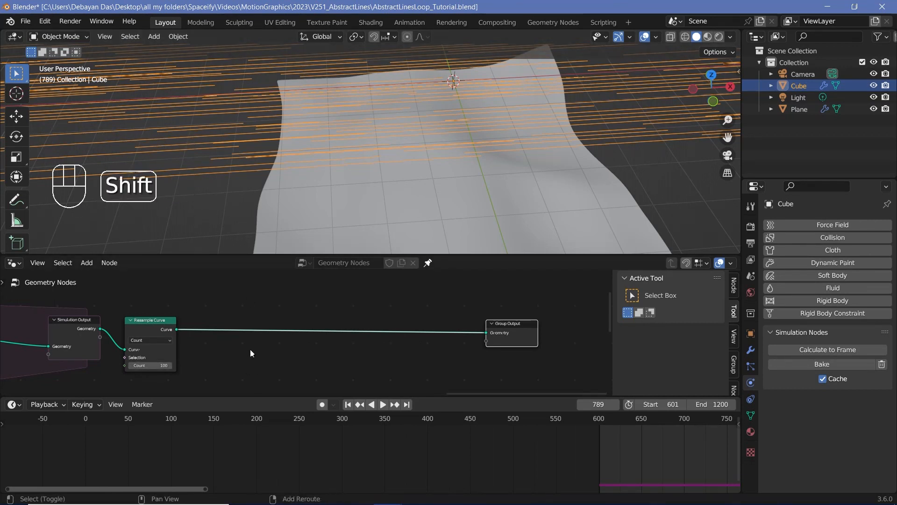
key(shift+a)
click(239, 263)
text(realize)
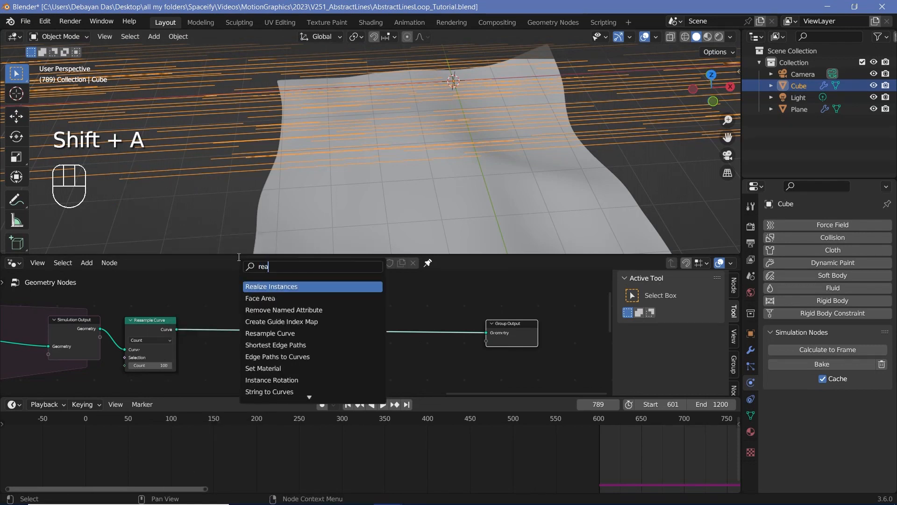
key(Return)
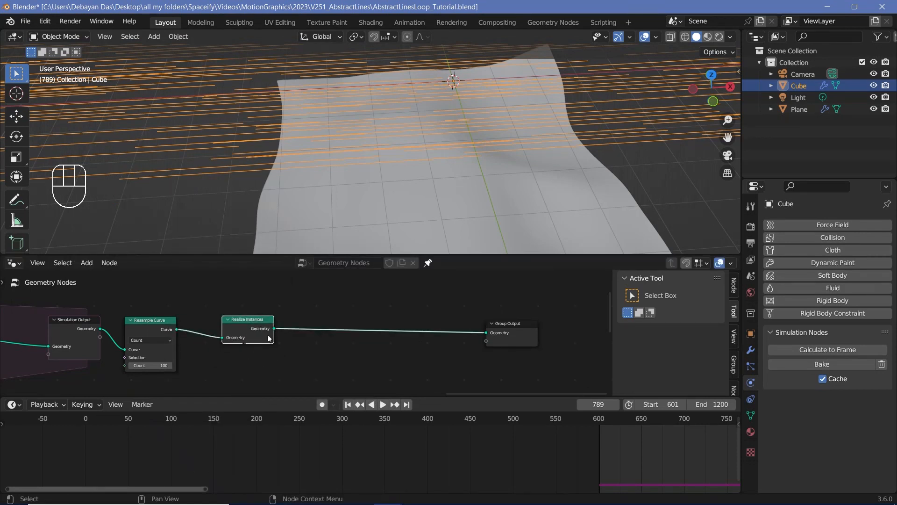
click(226, 343)
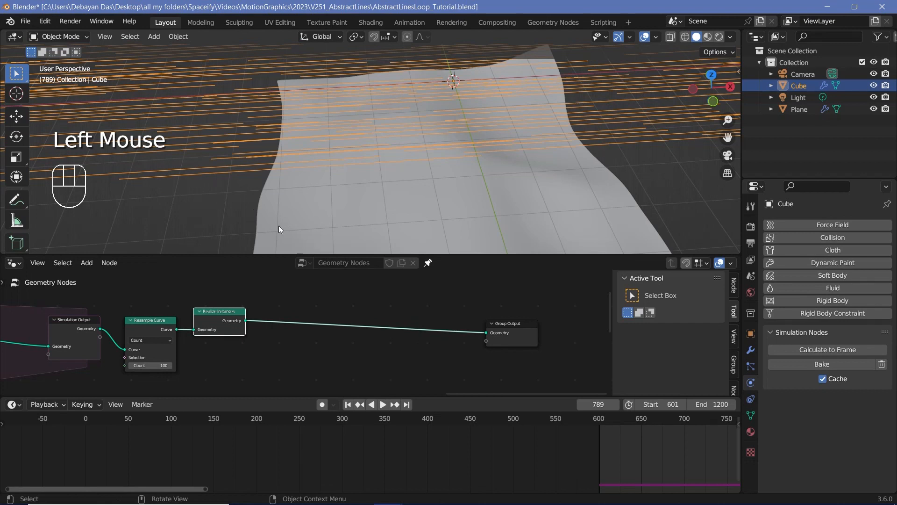
- Insert a Set Position node on the link between Realize Instances and Group Output
middle_drag(335, 338, 311, 344)
key(shift+a)
click(303, 256)
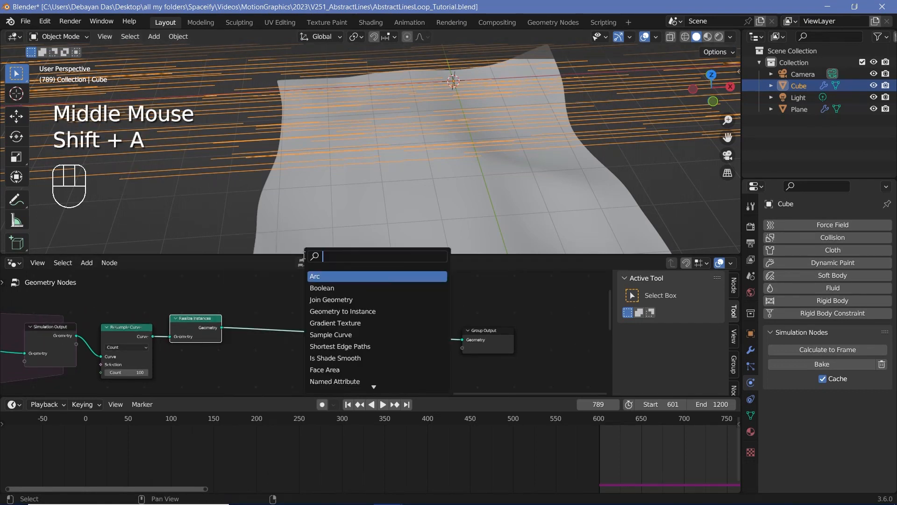
text(set posi)
key(Return)
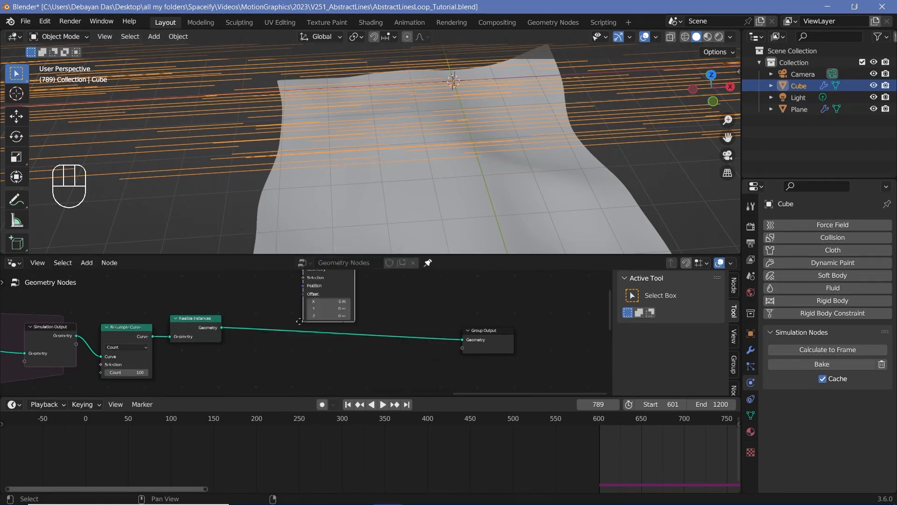
click(278, 346)
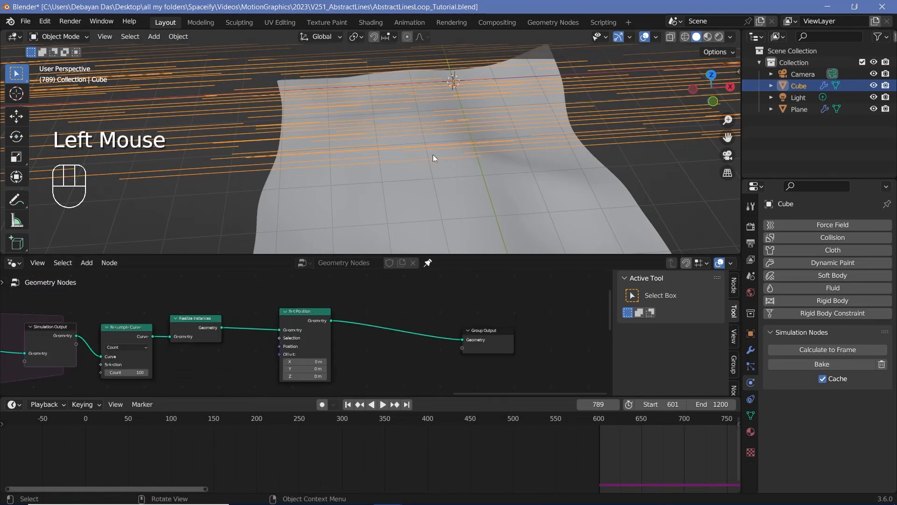
- Add a Raycast node in the free area below the Resample Curve and Set Position nodes
middle_drag(311, 293, 421, 225)
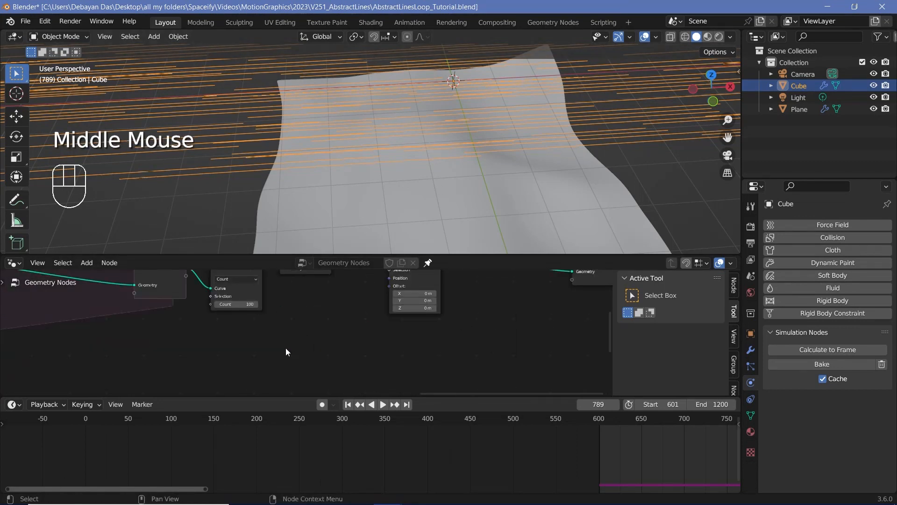
key(shift+a)
click(267, 253)
text(rayca)
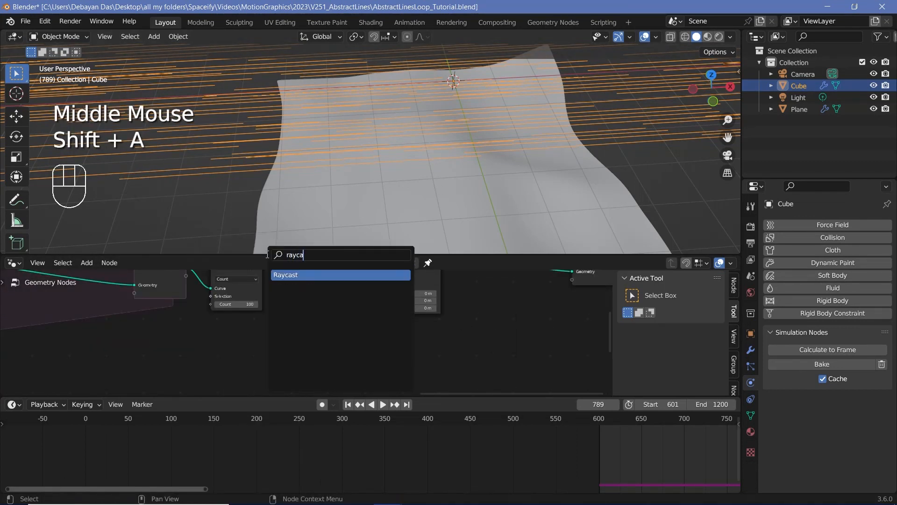
key(Return)
click(300, 311)
middle_drag(300, 311, 306, 353)
scroll(305, 352, up, 1)
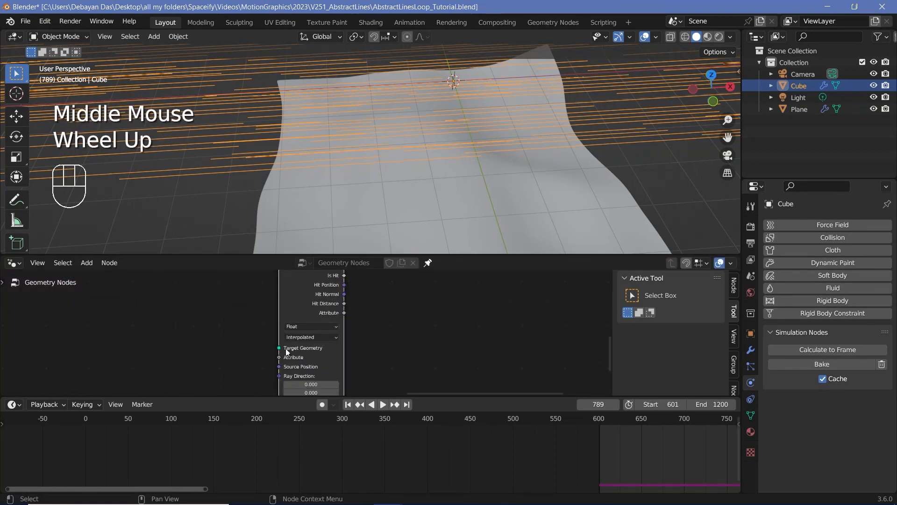
- Add an Object Info node for the Plane, set it to Relative, and connect its Geometry to the Raycast node's Target Geometry
drag(279, 347, 189, 352)
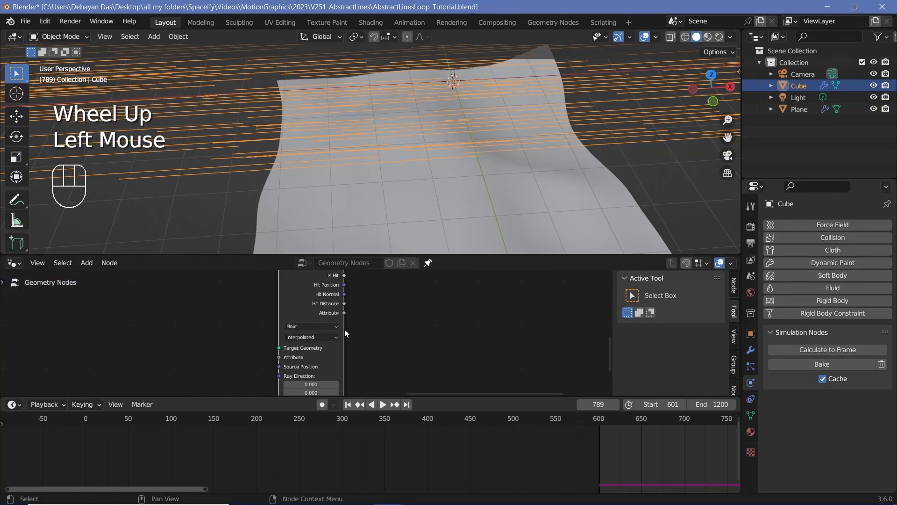
key(ctrl+z)
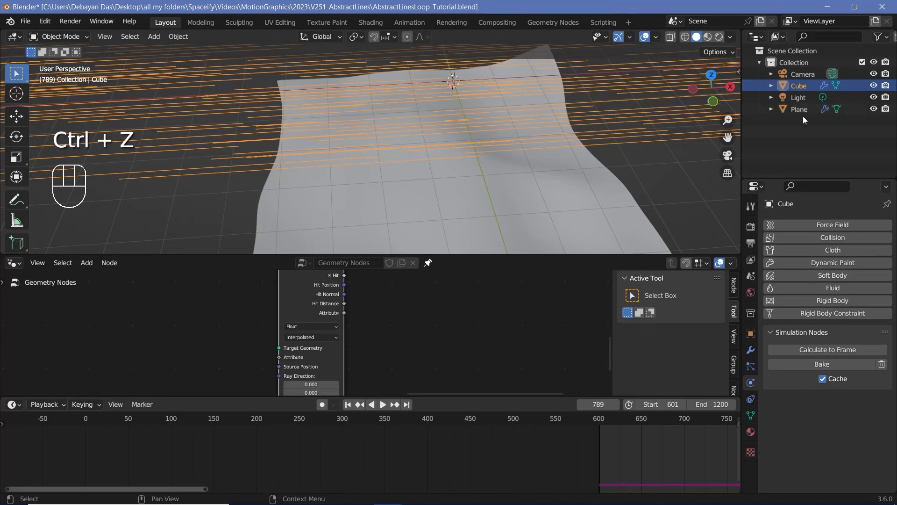
drag(808, 106, 169, 330)
middle_drag(169, 329, 220, 299)
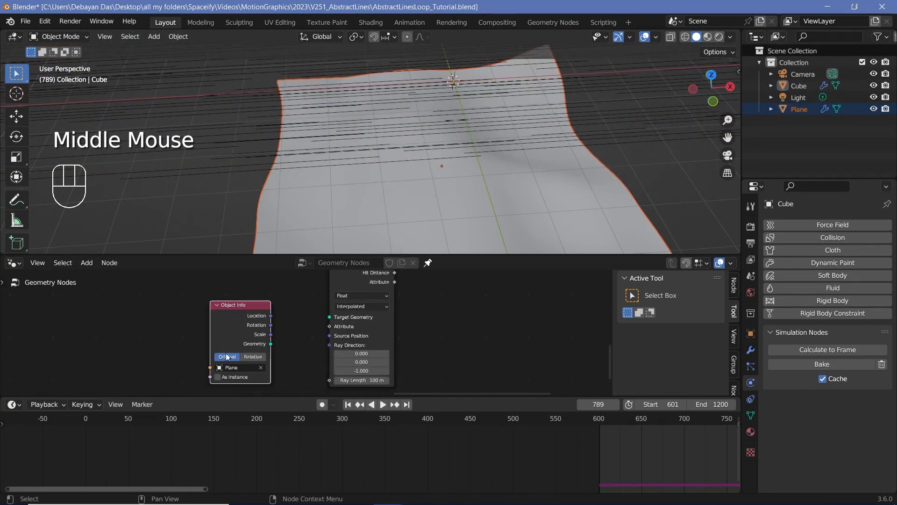
click(260, 357)
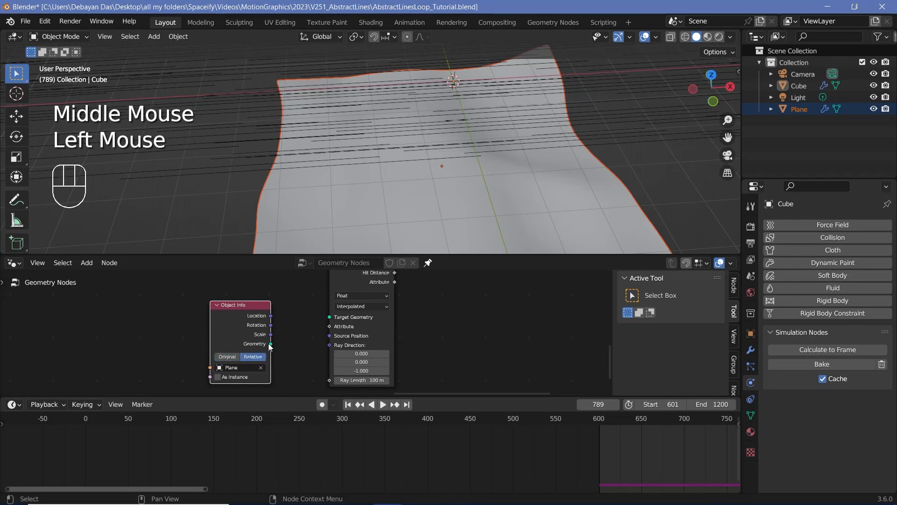
drag(270, 343, 327, 318)
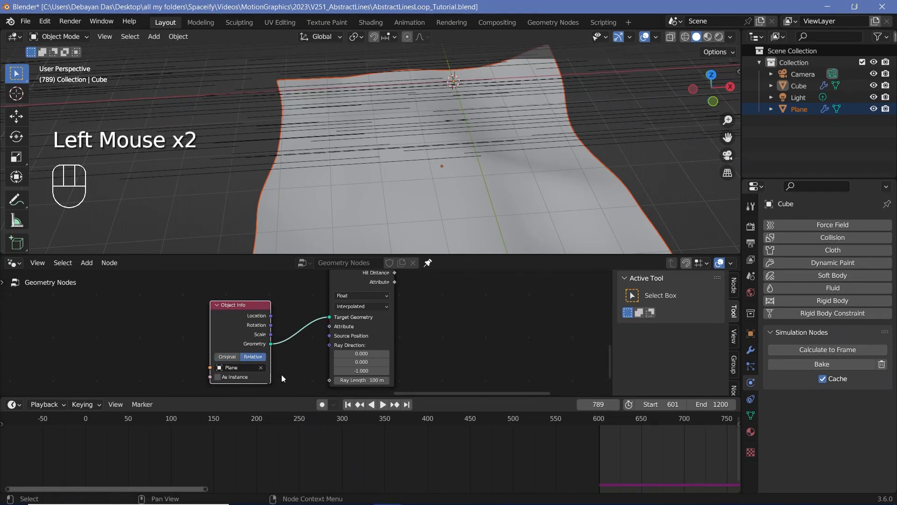
- Connect the Raycast node's Is Hit output to Set Position's Selection and its Hit Position output to Position
middle_drag(281, 374, 301, 347)
scroll(375, 346, up, 2)
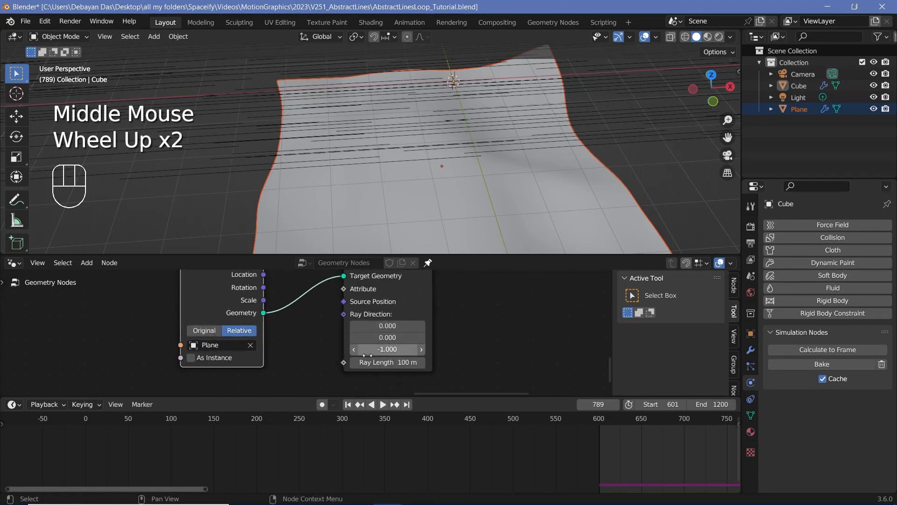
middle_drag(391, 143, 392, 99)
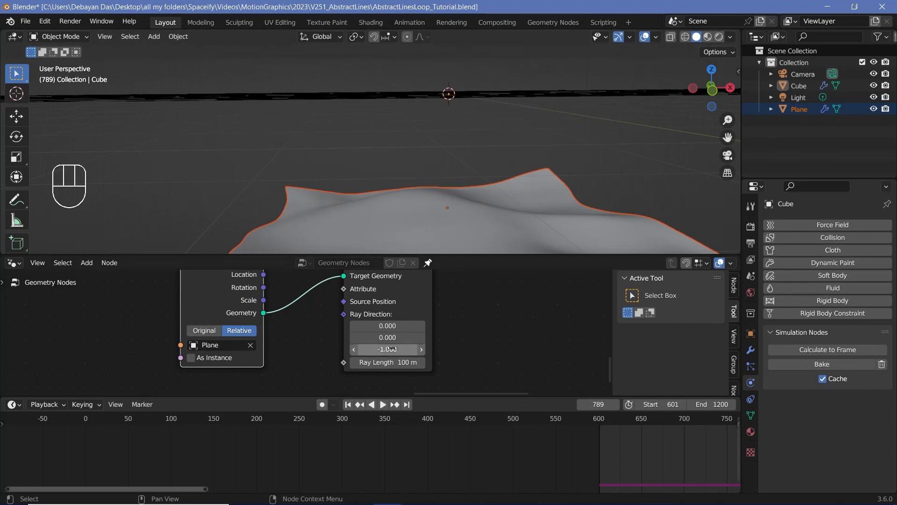
scroll(411, 346, down, 2)
middle_drag(467, 281, 296, 335)
scroll(280, 353, down, 2)
scroll(276, 360, up, 3)
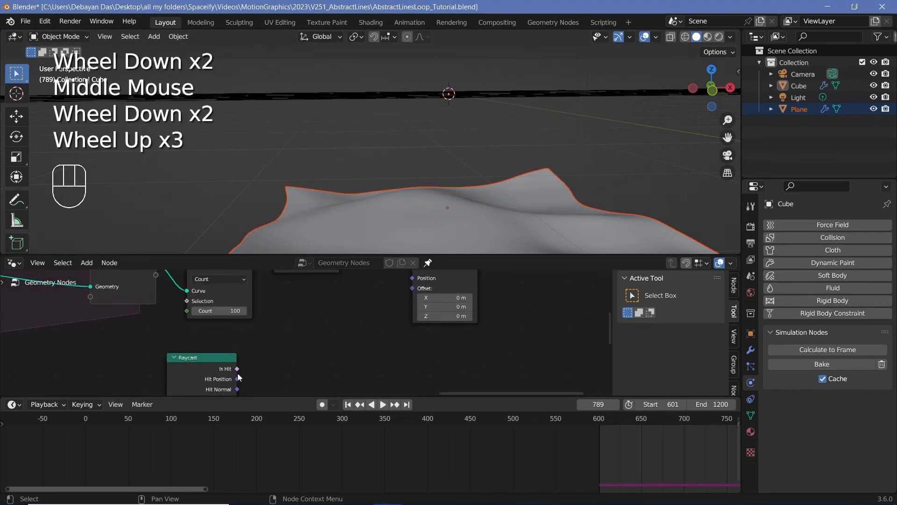
drag(243, 375, 422, 326)
middle_drag(234, 393, 242, 357)
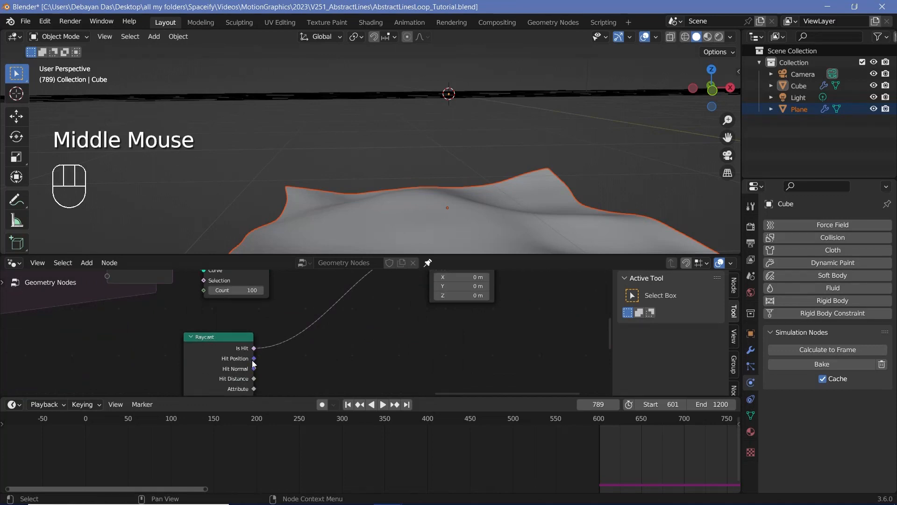
drag(253, 362, 433, 331)
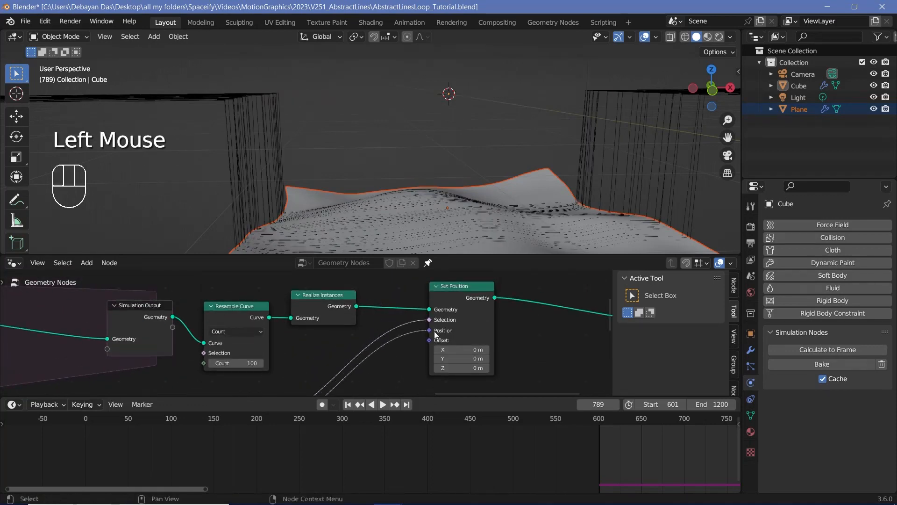
- Hide the Plane in the viewport and disable it in renders
middle_drag(462, 210, 489, 159)
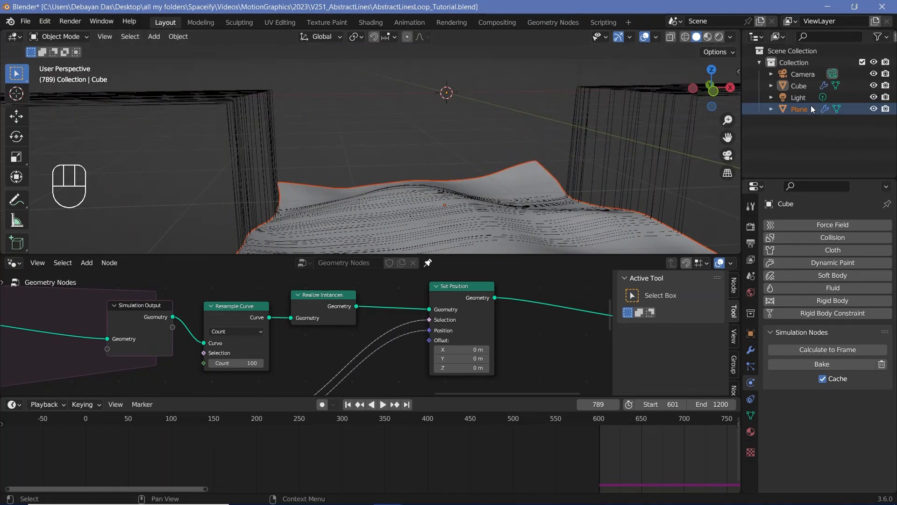
click(874, 109)
click(885, 110)
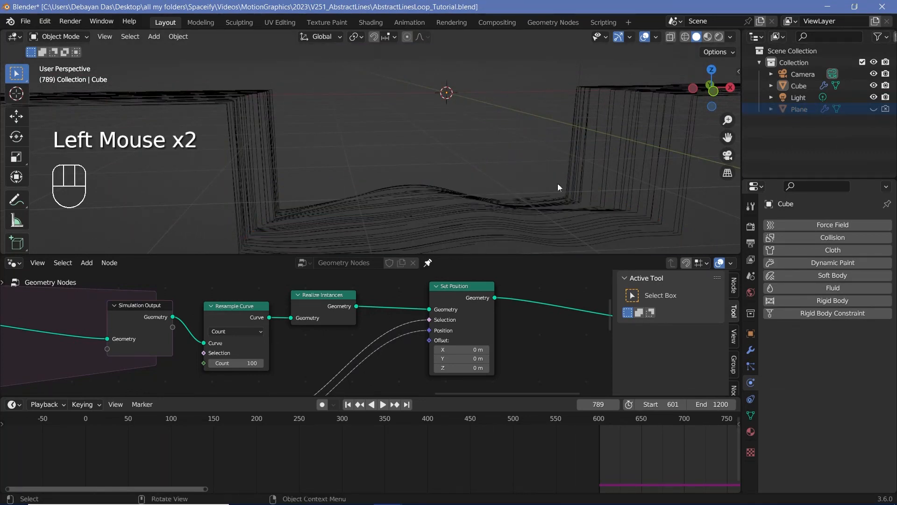
- Play the animation and examine how the lines follow the hidden plane's surface
middle_drag(549, 149, 547, 147)
scroll(414, 183, up, 1)
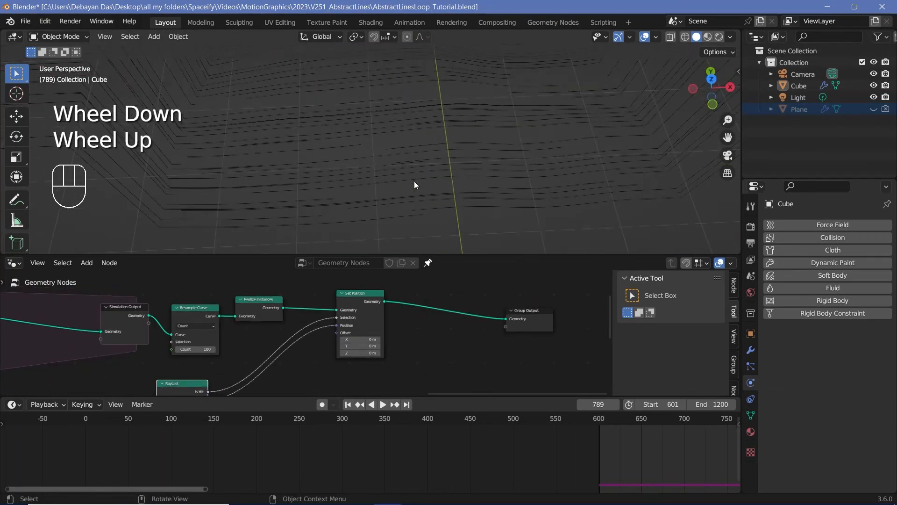
key(space)
scroll(340, 164, down, 1)
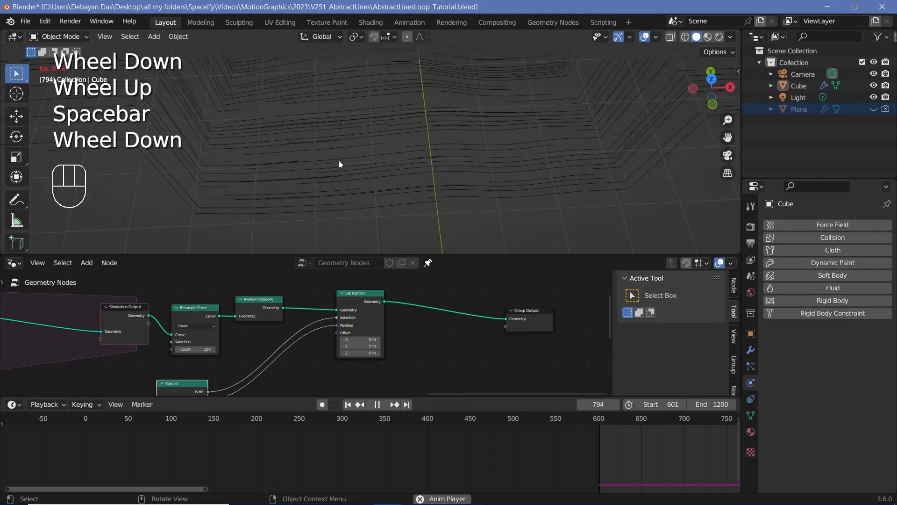
scroll(300, 161, down, 1)
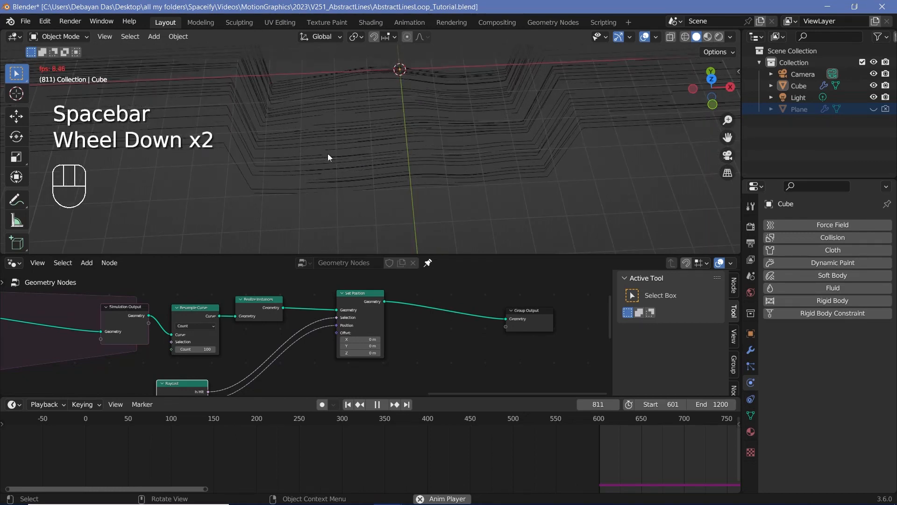
middle_drag(439, 180, 436, 159)
scroll(435, 159, up, 2)
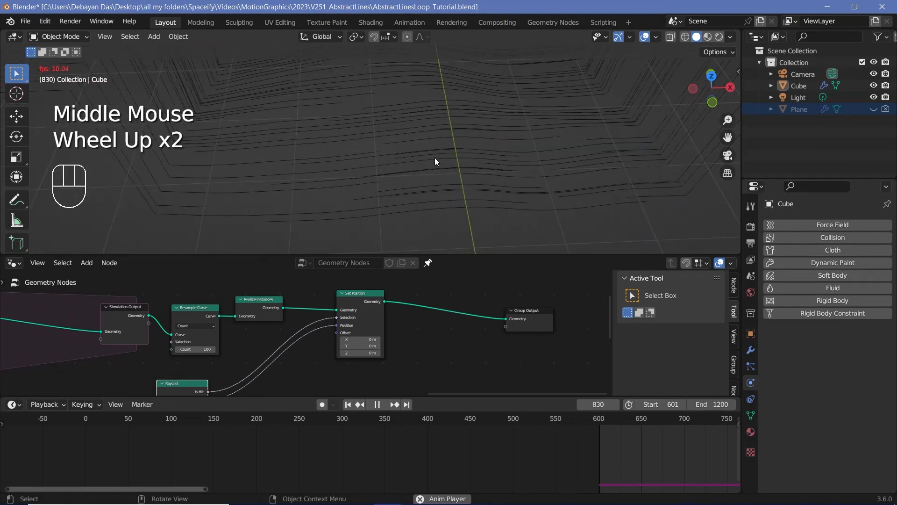
- Stop playback, then clear the Camera's location and rotation and rotate it 90 degrees about X
key(space)
scroll(521, 200, down, 2)
click(675, 117)
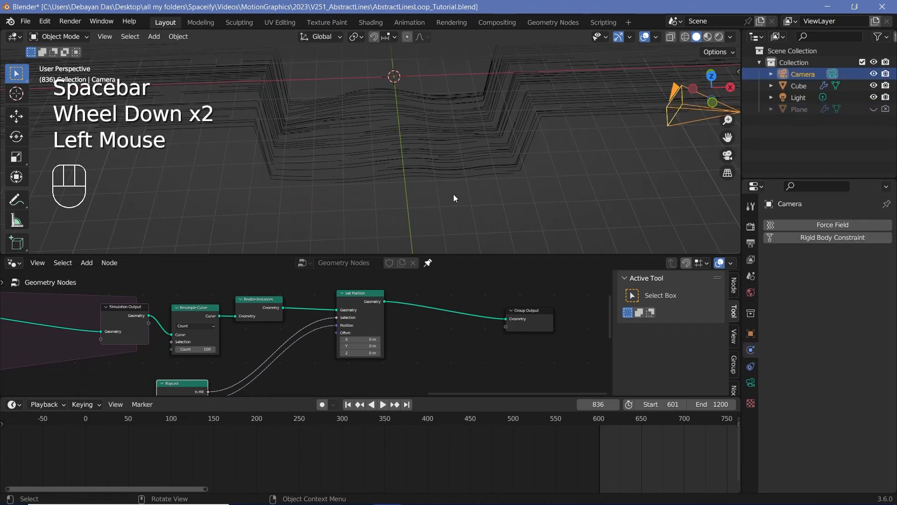
key(alt+g)
key(alt+r)
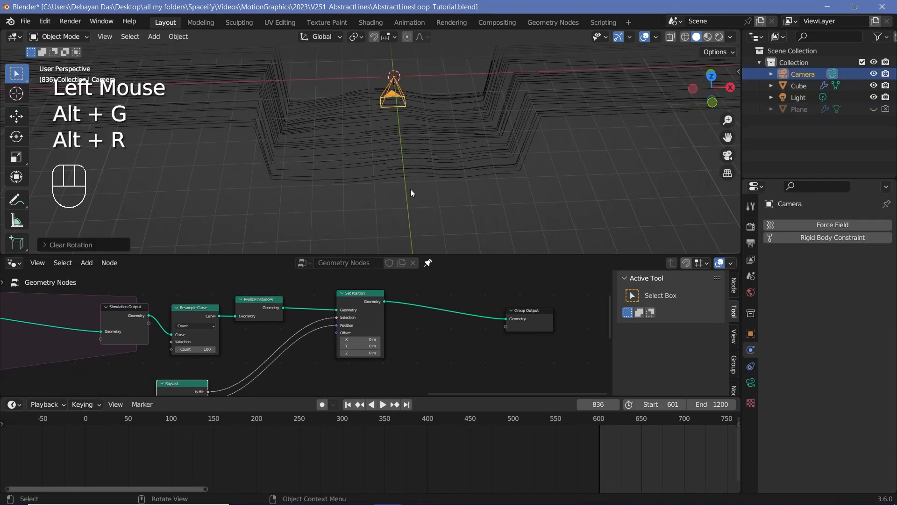
text(rx90)
key(Return)
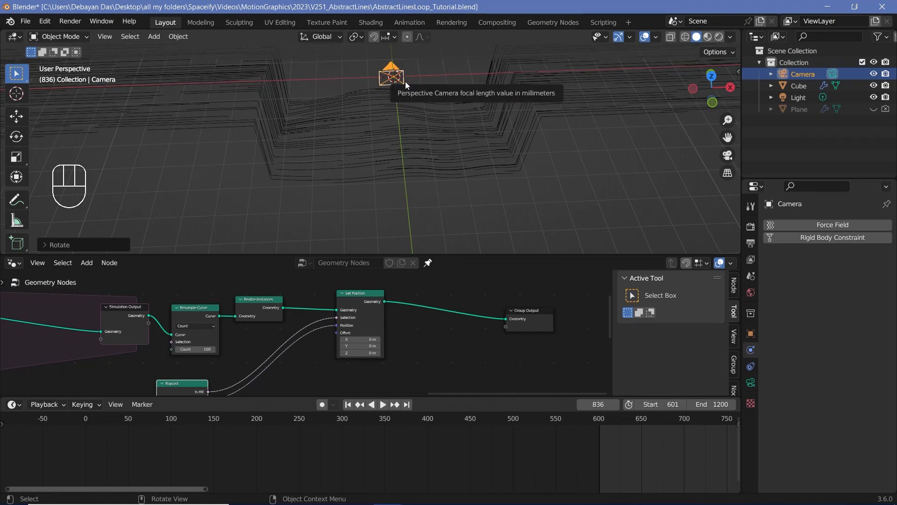
- Look through the camera and move it backward along the global Y axis until the lines fill the frame
key(KP_0)
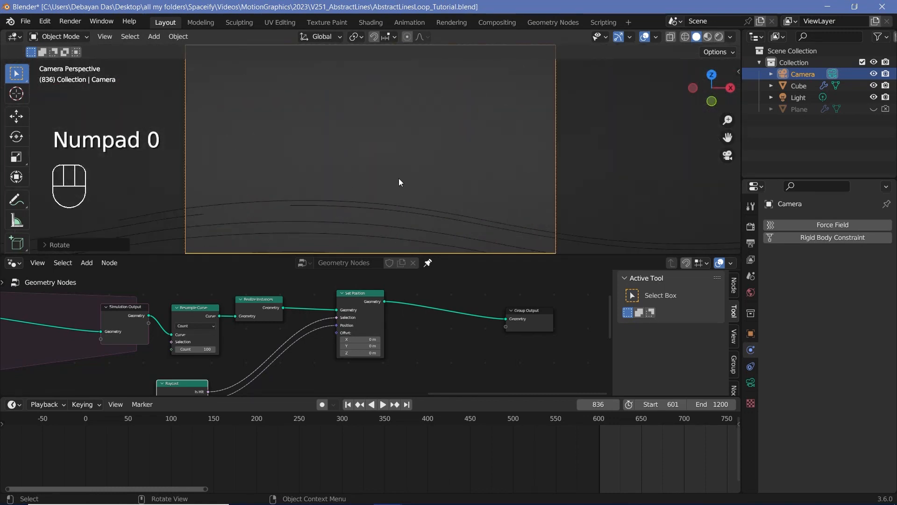
key(g)
key(y)
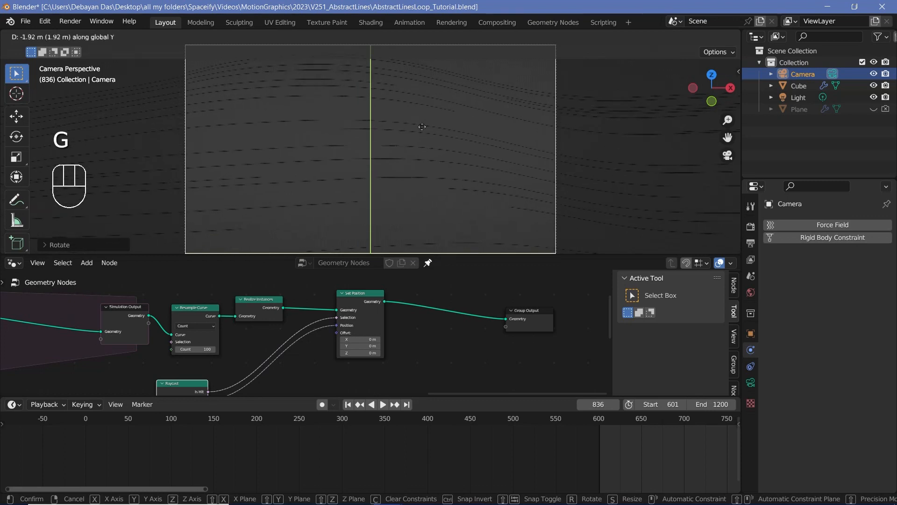
click(425, 145)
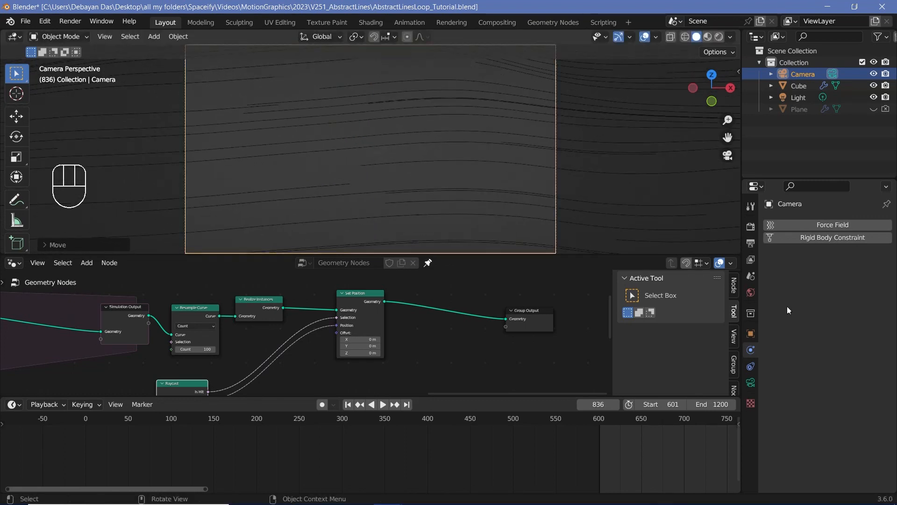
- Set the camera's focal length to 28 mm
click(751, 384)
double_click(846, 280)
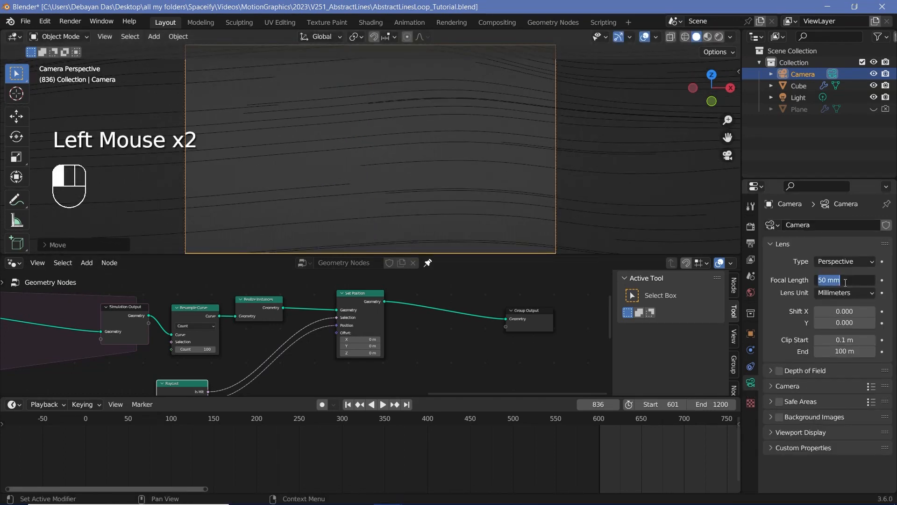
text(18)
key(Return)
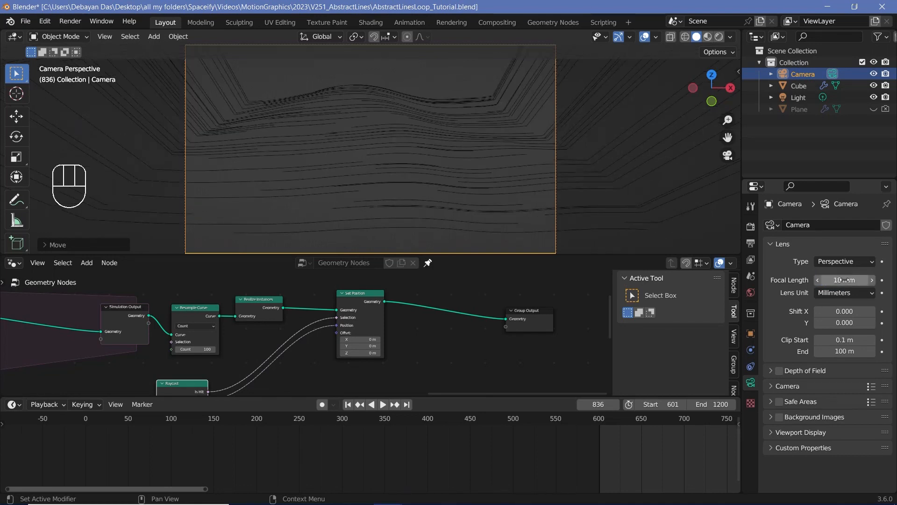
drag(844, 279, 862, 279)
- Readjust the camera's position along the global Y axis to frame the wavy lines with the wider lens
key(g)
key(y)
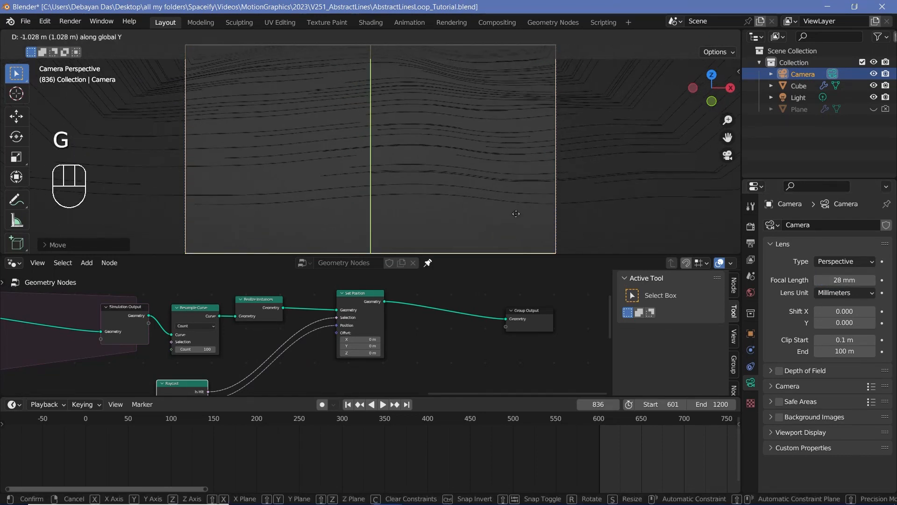
click(512, 184)
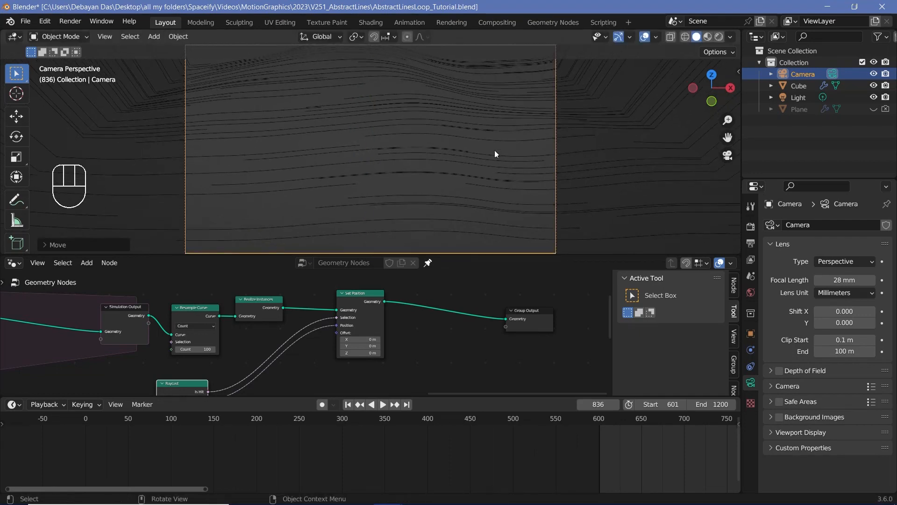
scroll(471, 97, down, 2)
scroll(444, 133, up, 1)
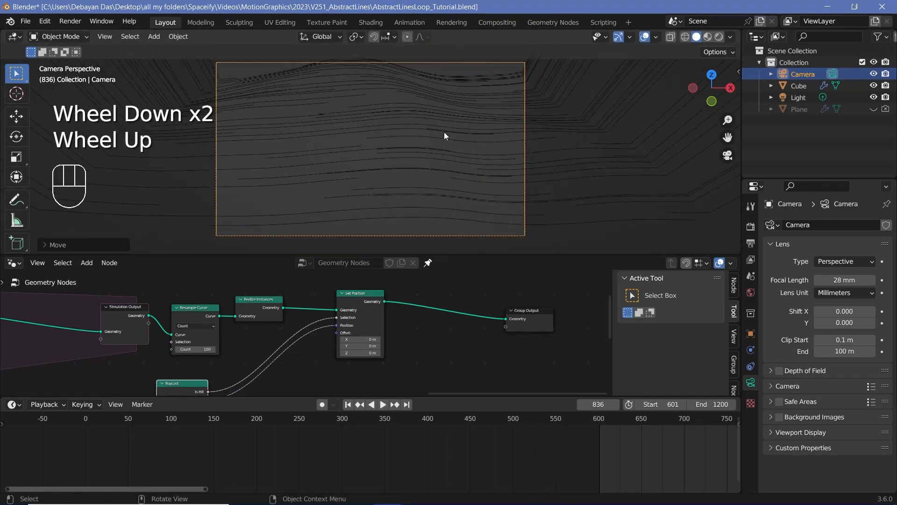
- Unhide the Plane in the viewport and unpin the node editor so it shows the Plane's node tree
click(411, 147)
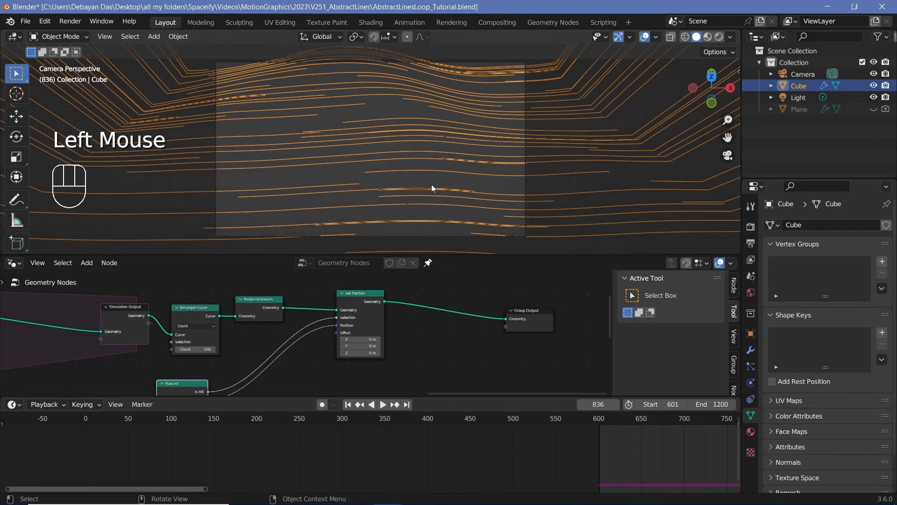
click(810, 107)
click(873, 109)
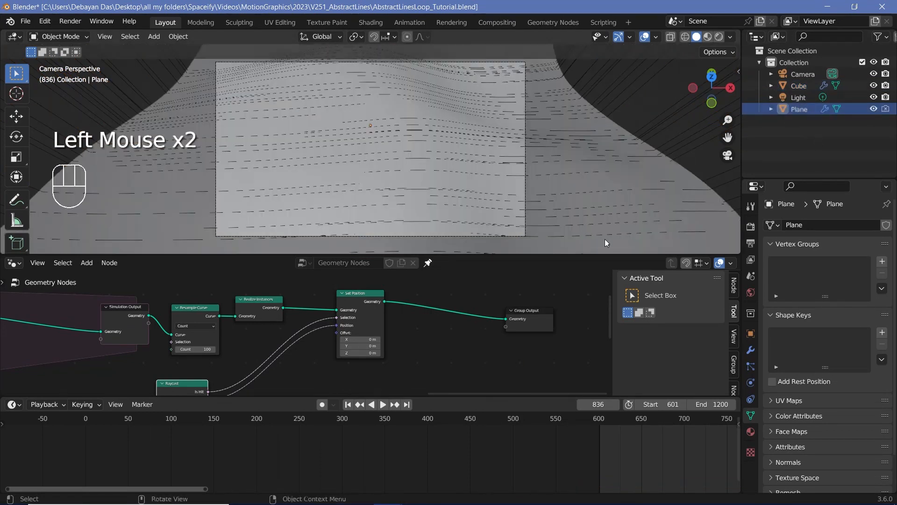
click(428, 263)
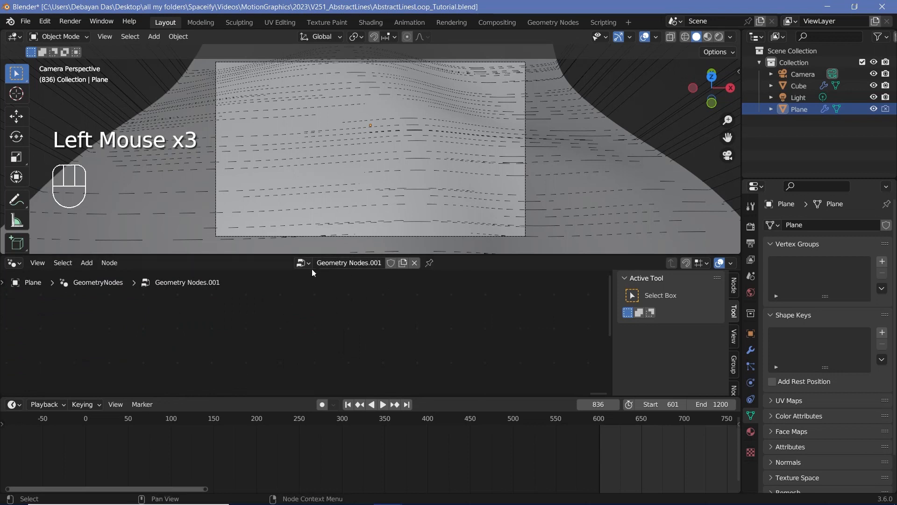
- Set the Scale of the Plane's Noise Texture node to 0.660
scroll(354, 321, down, 4)
middle_drag(341, 316, 411, 322)
scroll(280, 353, up, 4)
scroll(374, 341, up, 2)
middle_drag(318, 362, 452, 331)
click(259, 335)
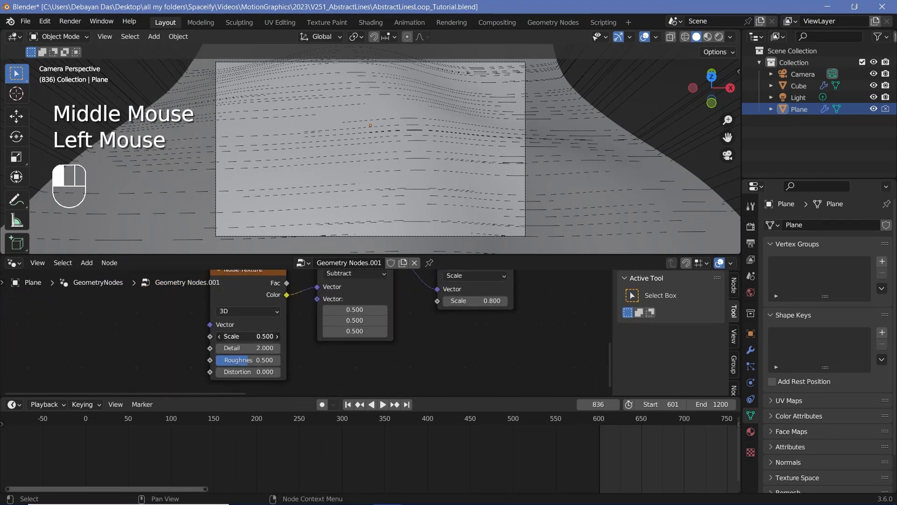
drag(259, 335, 290, 335)
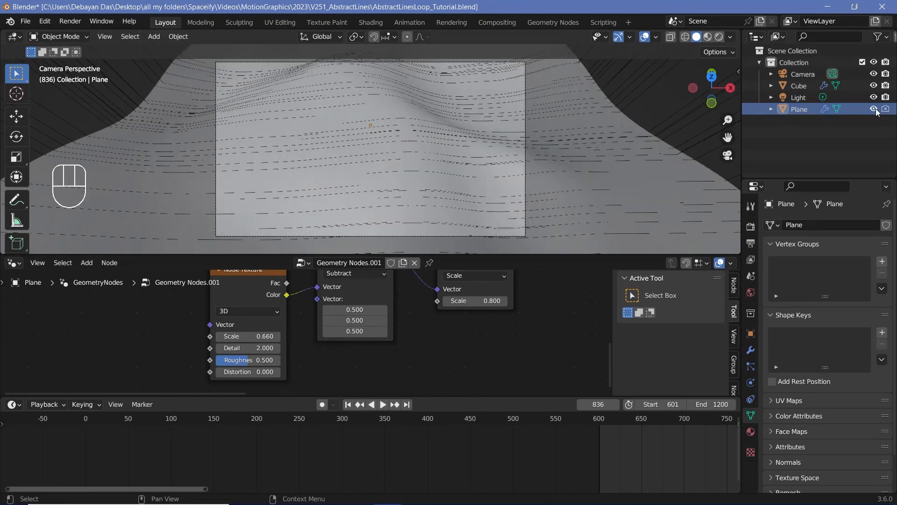
- Hide the Plane in the viewport again and select the Cube that carries the lines
click(876, 109)
click(806, 85)
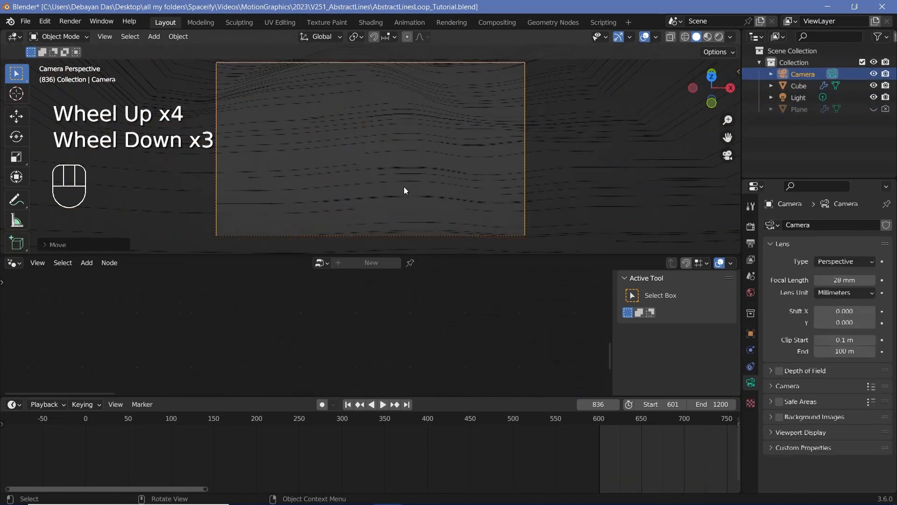
scroll(405, 189, up, 1)
click(409, 137)
- Examine the Grid and Distribute Points on Faces settings and the Cube's Simulation Nodes cache options
scroll(380, 318, down, 2)
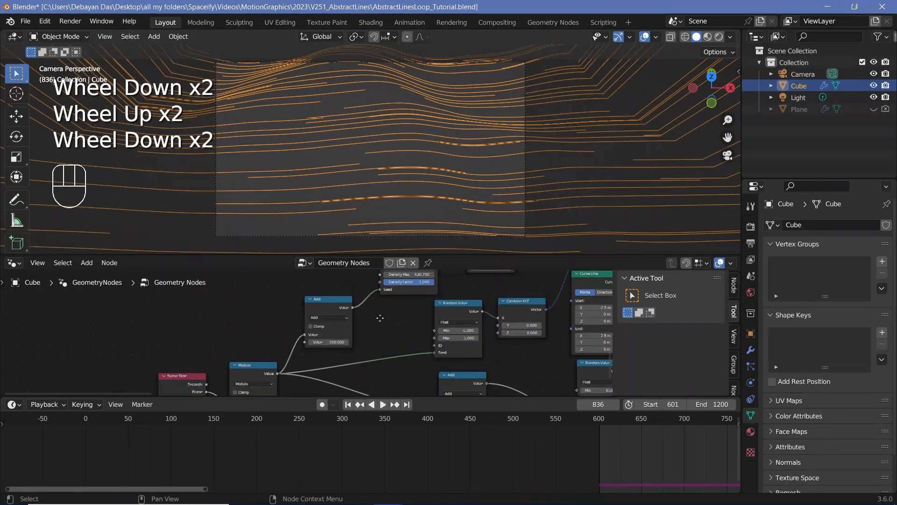
middle_drag(369, 319, 351, 280)
scroll(354, 298, up, 2)
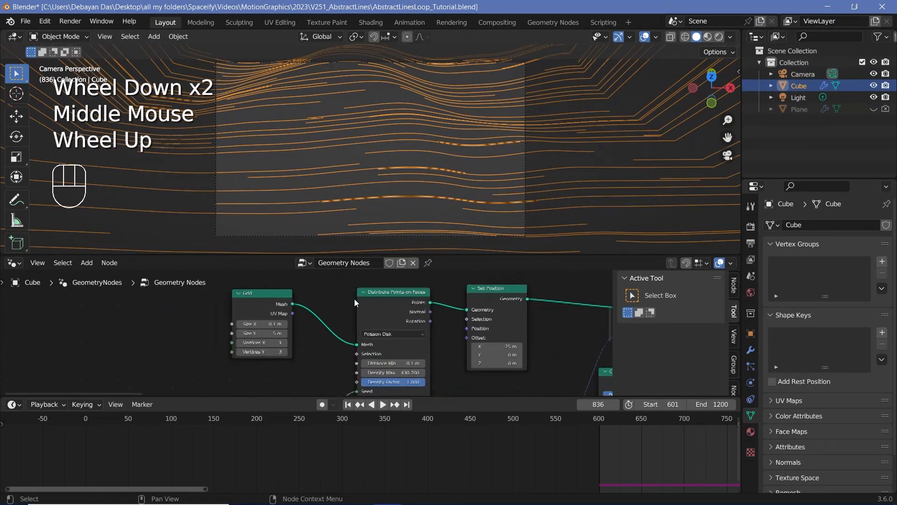
click(397, 297)
middle_drag(438, 359, 426, 344)
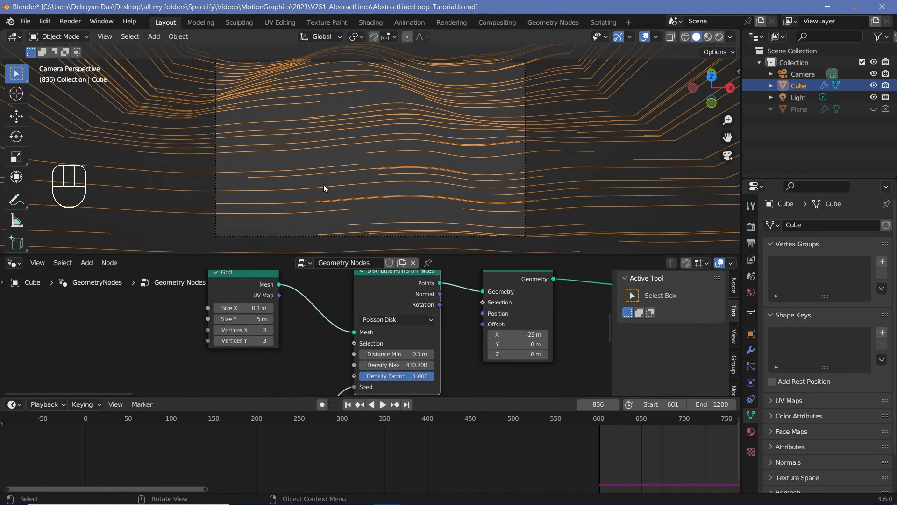
scroll(306, 332, up, 3)
click(751, 397)
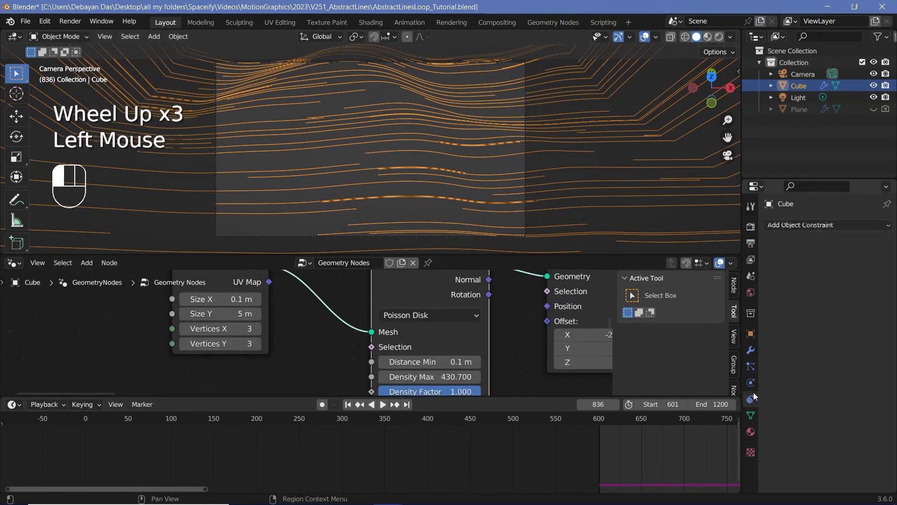
click(751, 382)
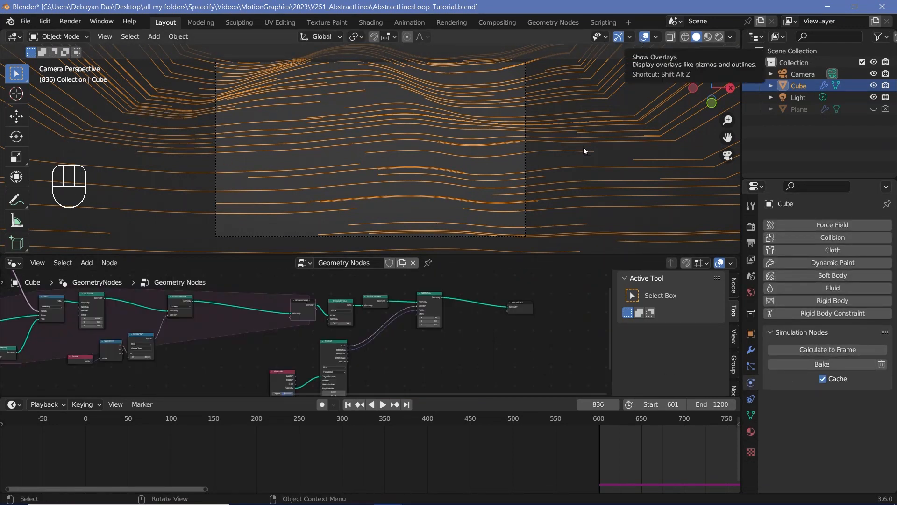
- Turn off the viewport overlays in the camera view
scroll(489, 325, up, 2)
scroll(485, 179, up, 1)
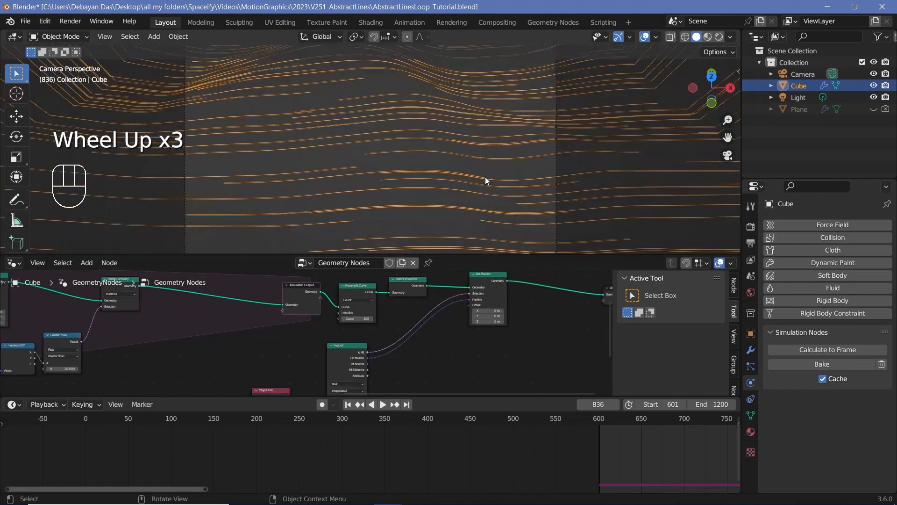
scroll(485, 177, up, 2)
scroll(481, 175, down, 2)
scroll(479, 174, up, 1)
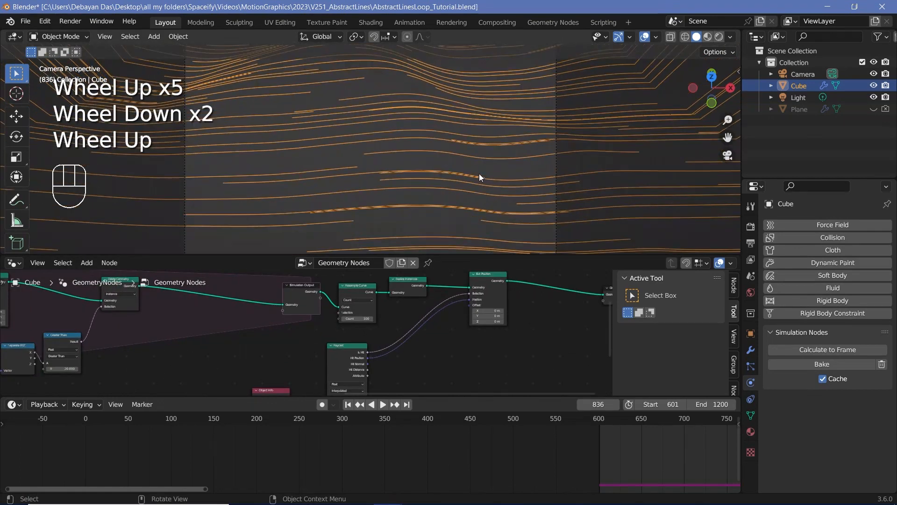
click(644, 38)
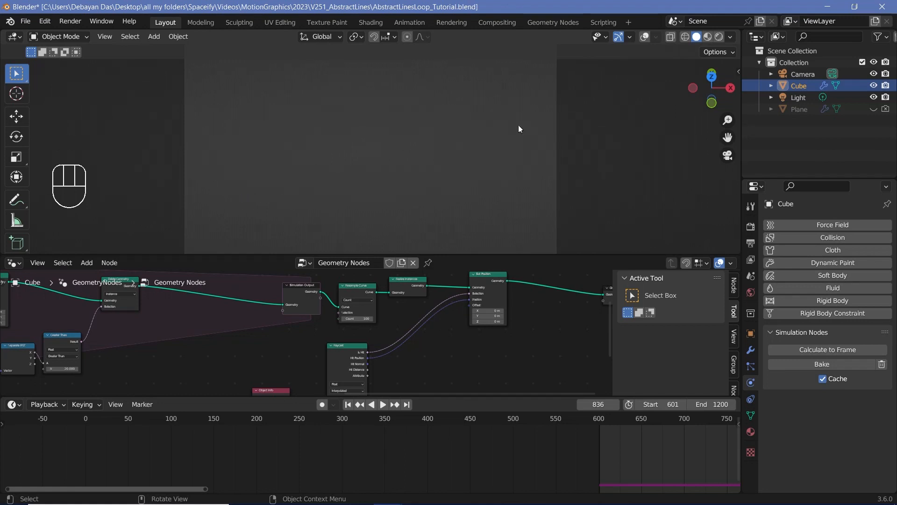
- Add a Curve to Mesh node between Set Position and Group Output
scroll(462, 328, up, 2)
key(shift+a)
mouse_move(417, 253)
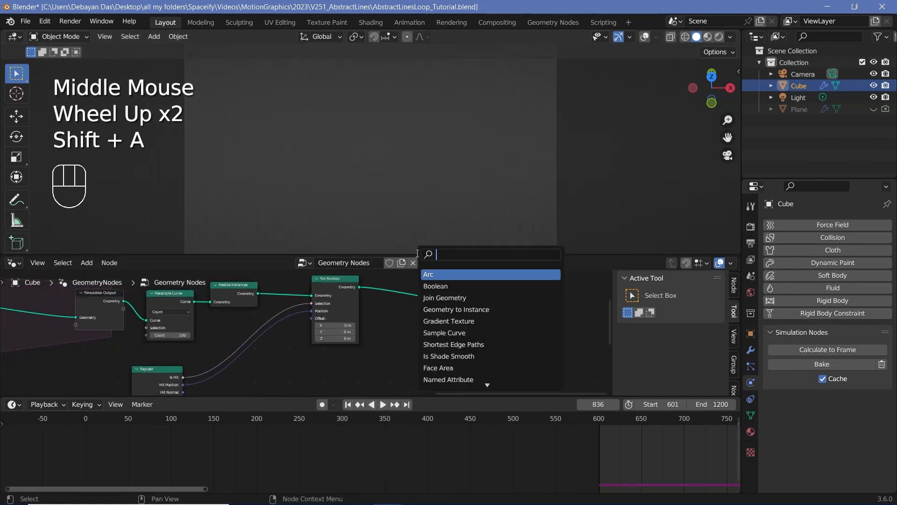
text(curve to)
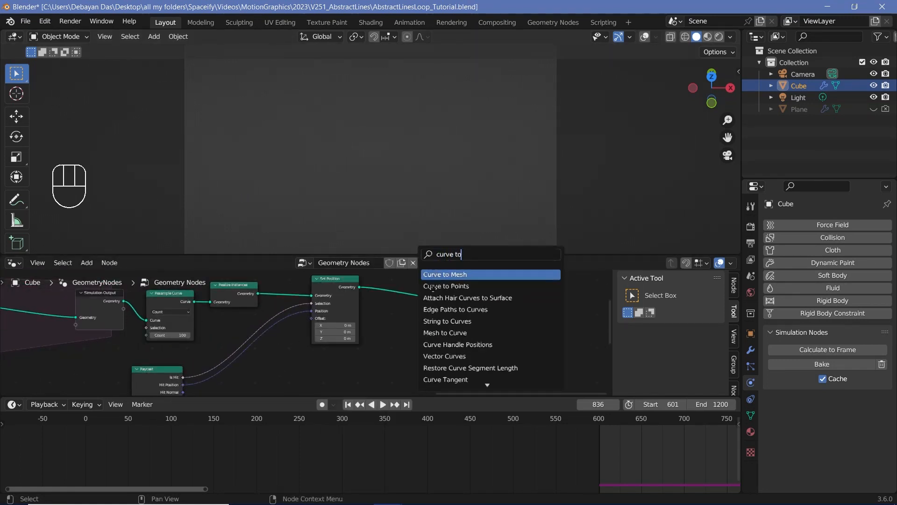
key(Return)
click(405, 346)
- Add a Curve Line node and connect its Curve output to Curve to Mesh's Profile Curve
middle_drag(405, 346, 422, 333)
key(shift+a)
mouse_move(391, 261)
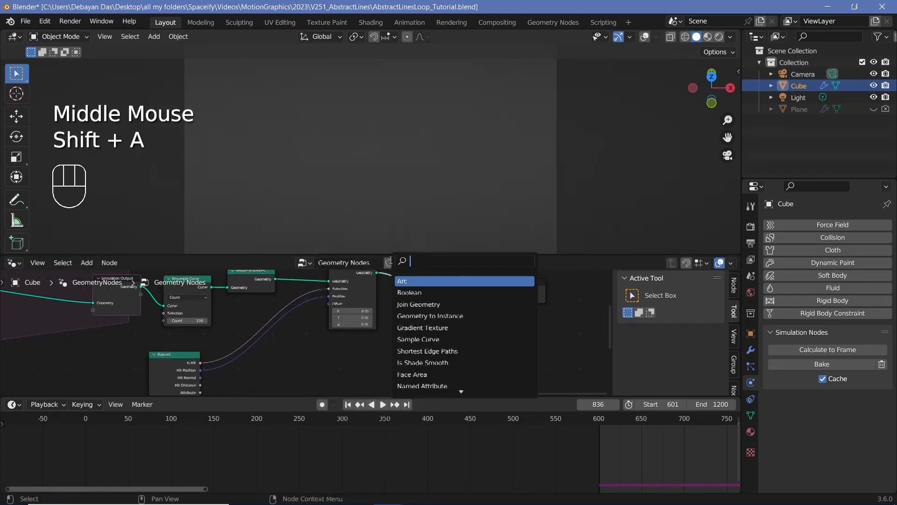
text(curl)
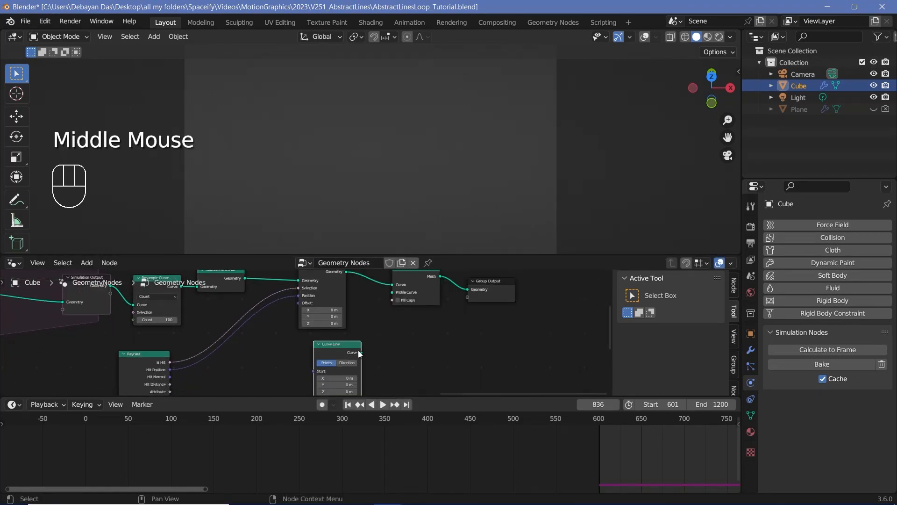
drag(361, 353, 399, 301)
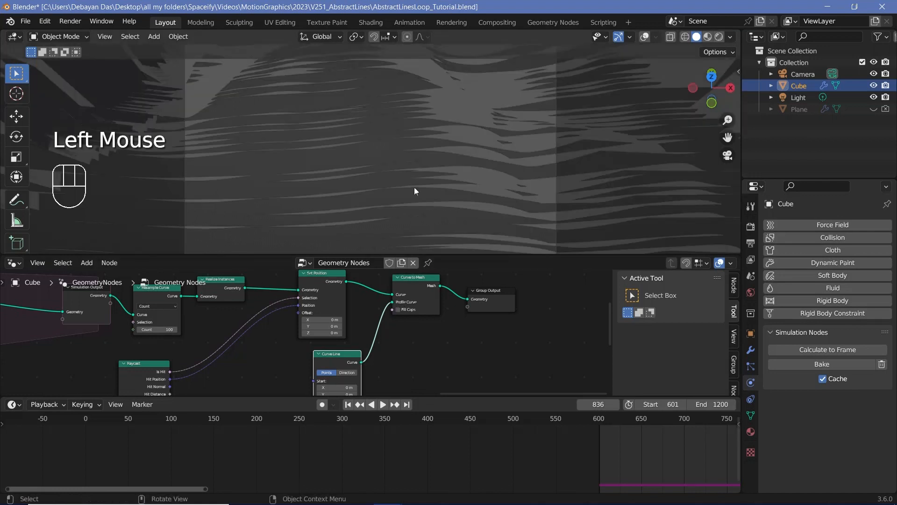
- Set the Curve Line's End to 0 m in Z and 0.1 m in Y
middle_drag(374, 336, 420, 336)
scroll(420, 337, up, 2)
middle_drag(420, 336, 448, 317)
scroll(448, 317, up, 3)
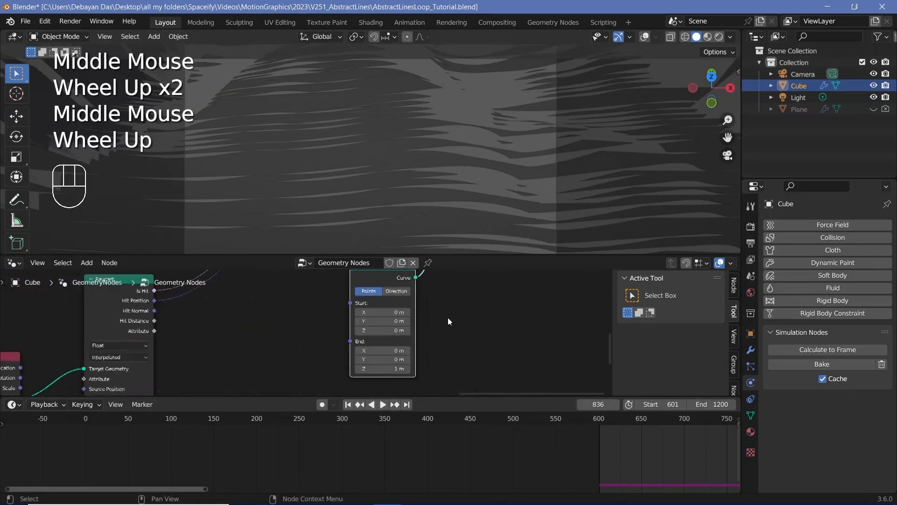
click(415, 380)
text(0)
key(Return)
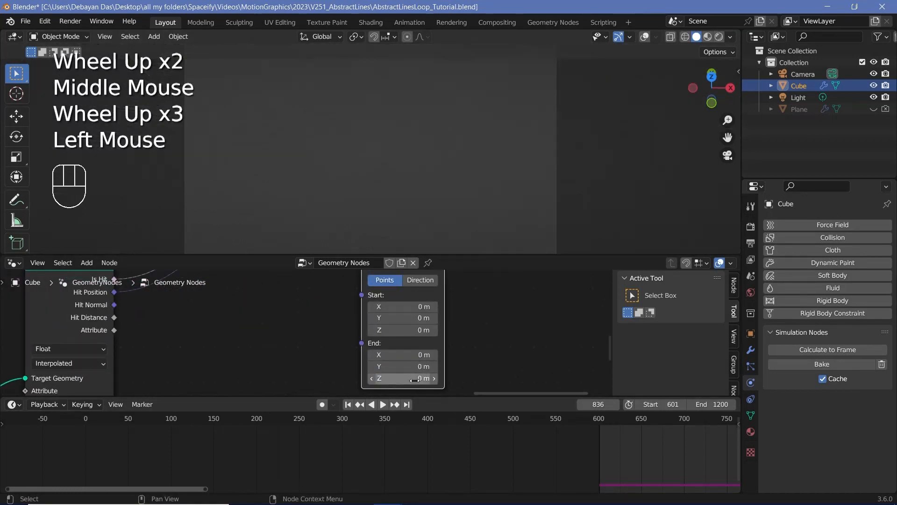
click(408, 366)
text(0.1)
key(Return)
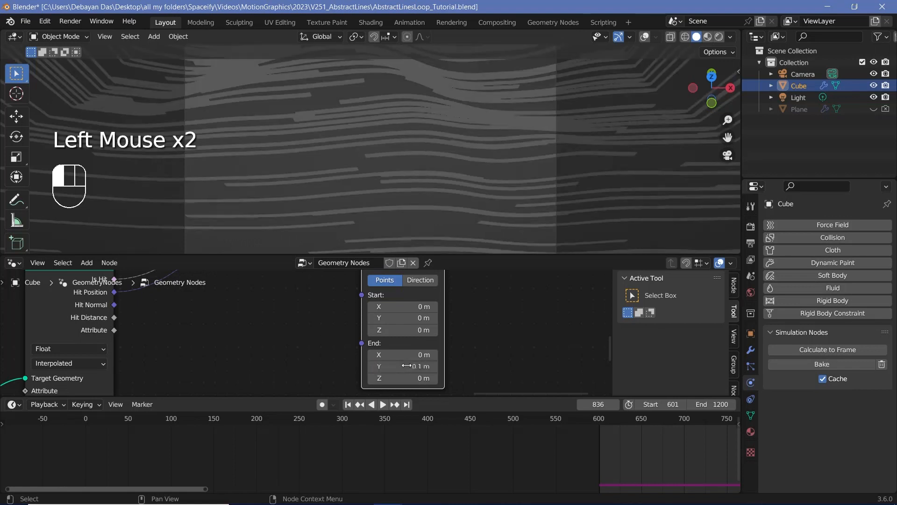
- Set the Curve Line's End Y to 0.02 m and check the line thickness in the camera view
scroll(310, 201, up, 2)
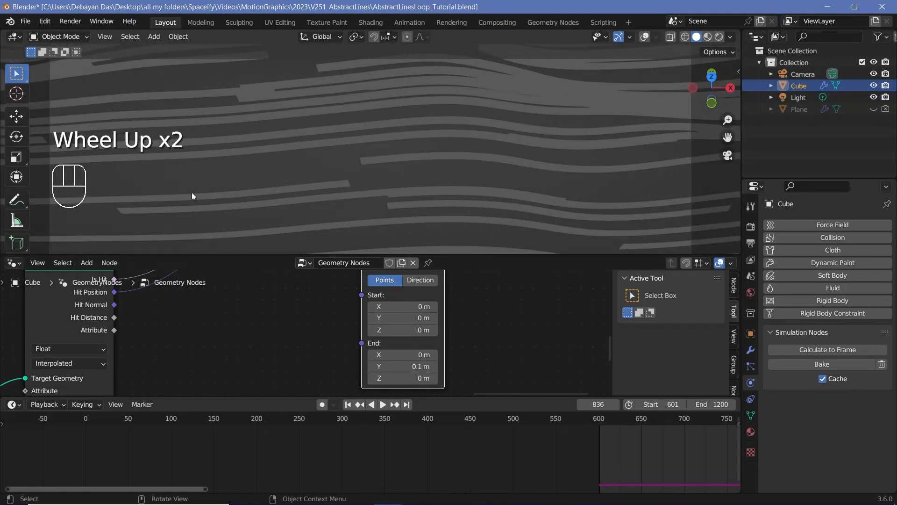
scroll(296, 142, down, 2)
scroll(410, 329, up, 2)
click(411, 374)
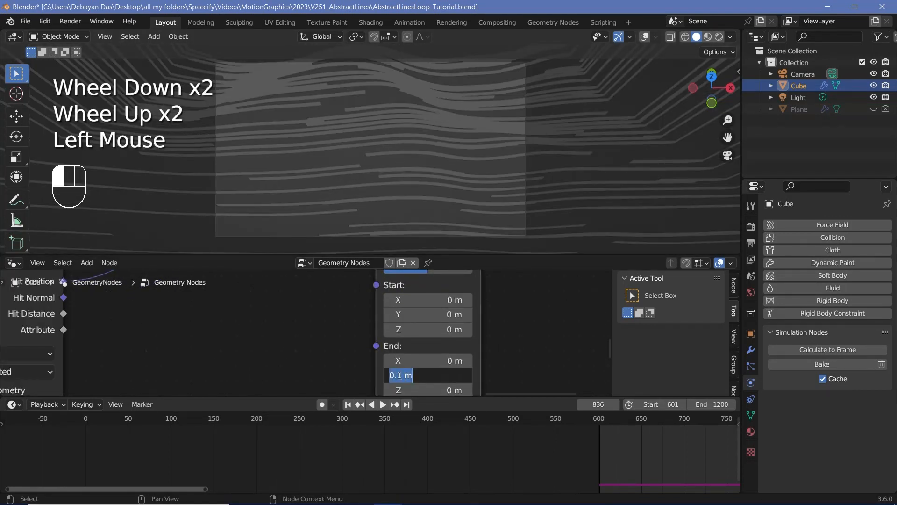
click(402, 375)
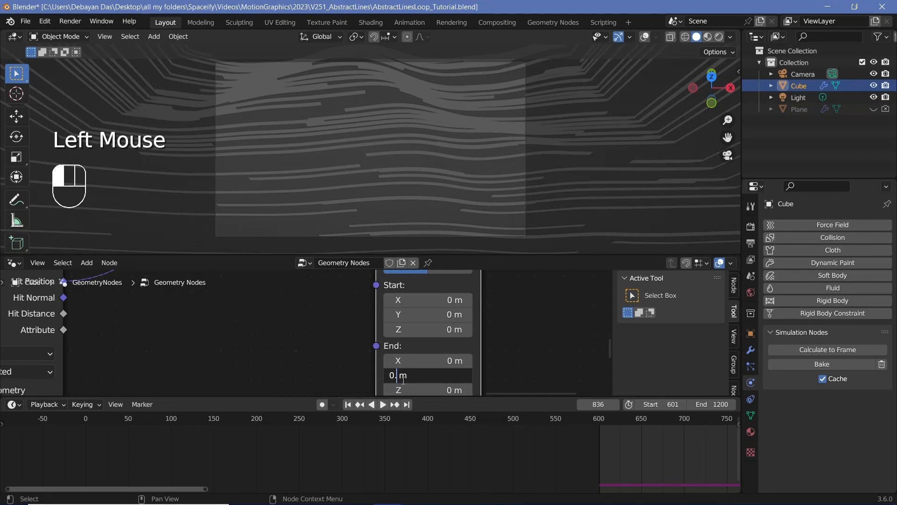
key(BackSpace)
text(02)
key(Return)
scroll(410, 173, up, 3)
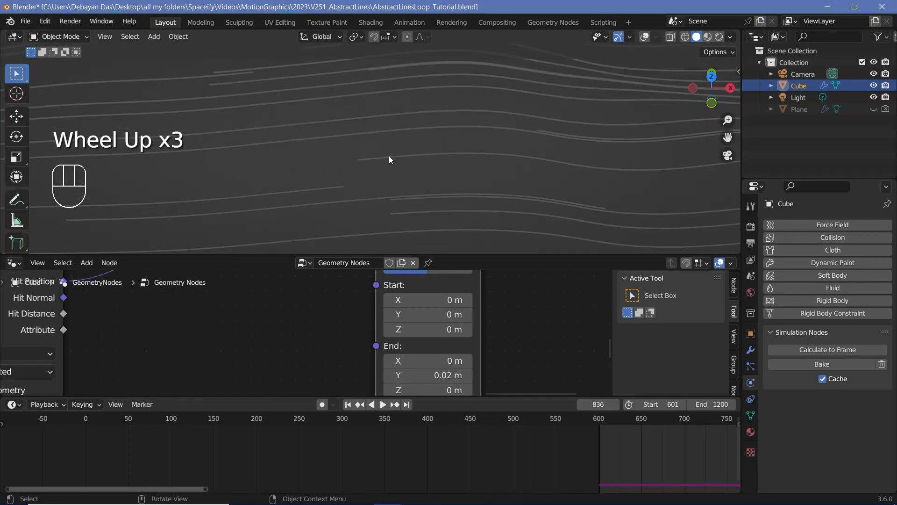
scroll(390, 159, down, 4)
scroll(442, 153, up, 1)
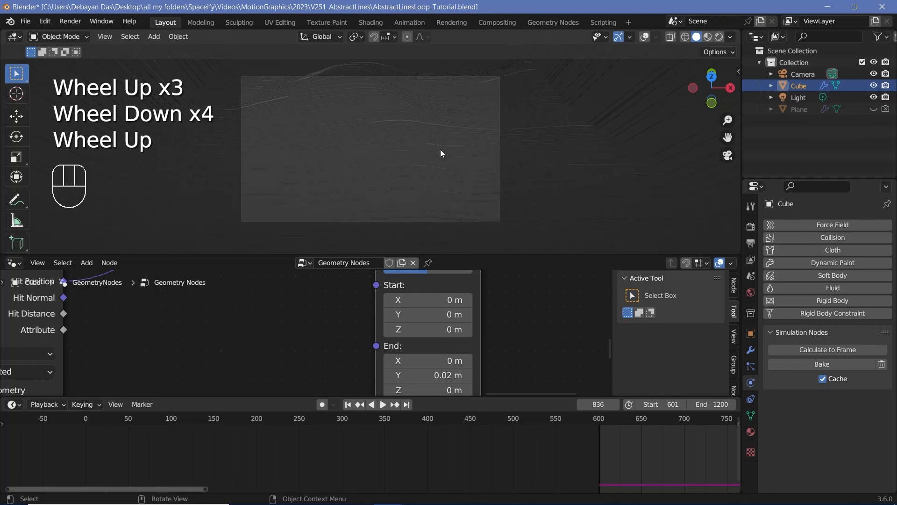
- Change the timeline's playback sync mode and play the line animation in the camera view
scroll(442, 153, up, 1)
key(space)
scroll(306, 179, down, 1)
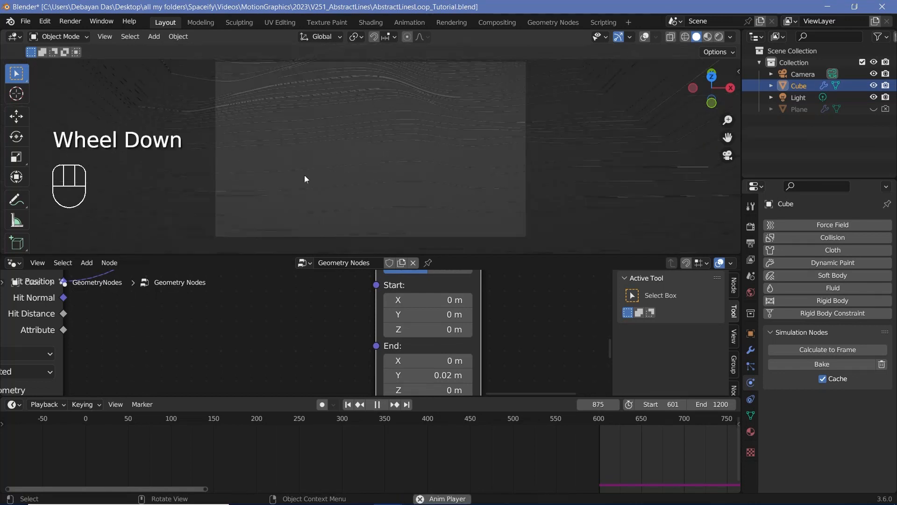
key(space)
click(46, 404)
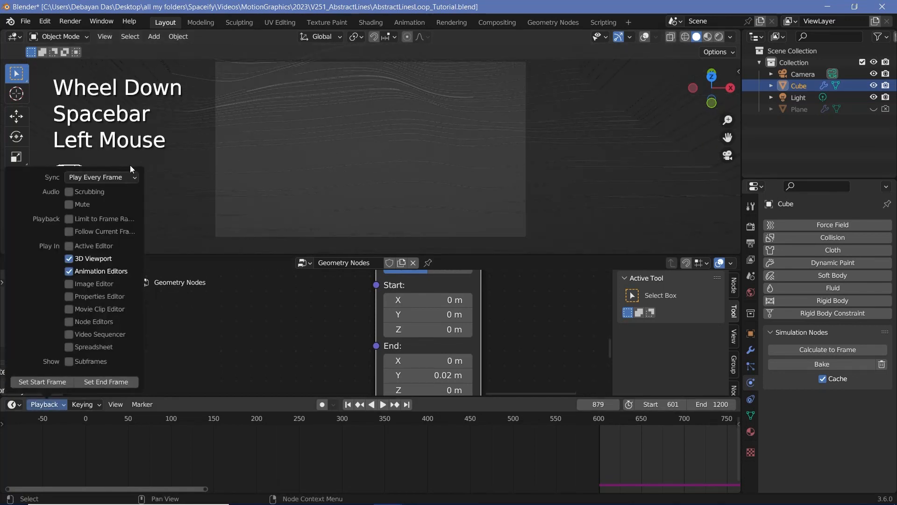
click(121, 174)
click(119, 203)
key(space)
scroll(406, 138, up, 1)
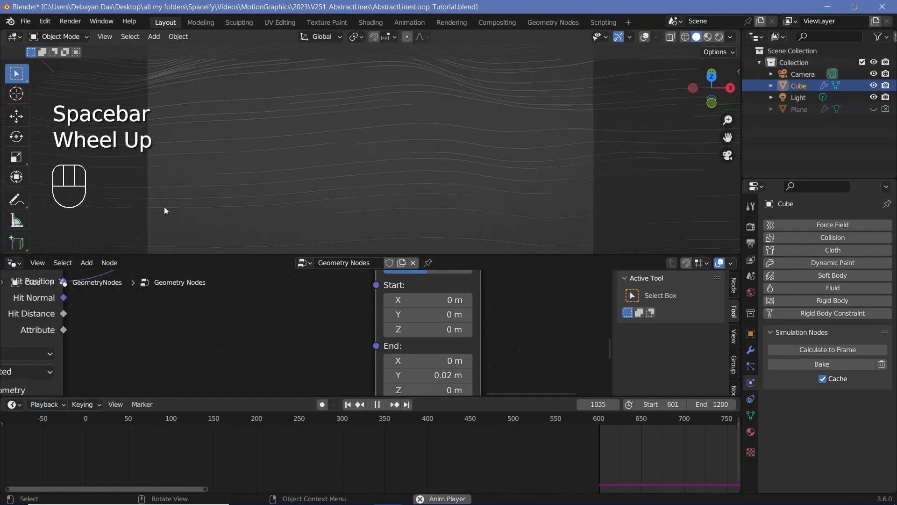
key(space)
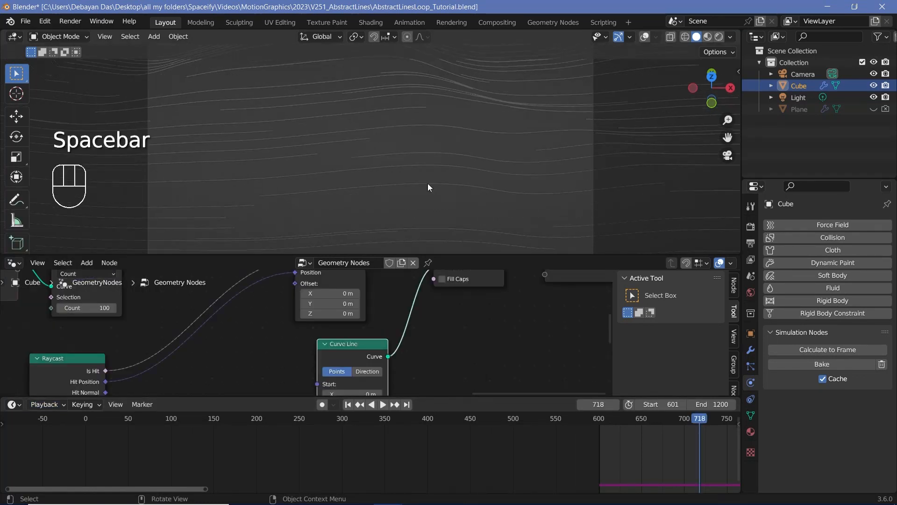
- Move the Curve to Mesh, Curve Line and Group Output nodes away from Set Position to make room for more nodes
scroll(428, 183, down, 2)
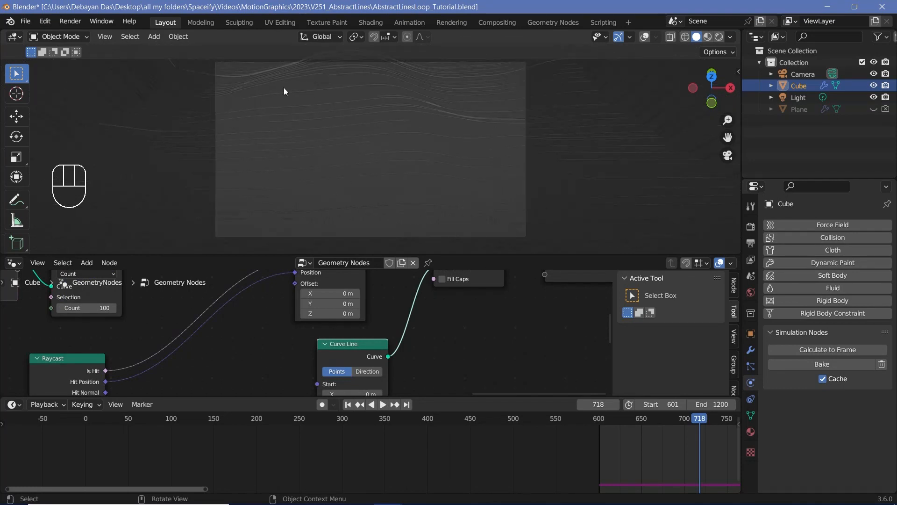
scroll(327, 334, down, 2)
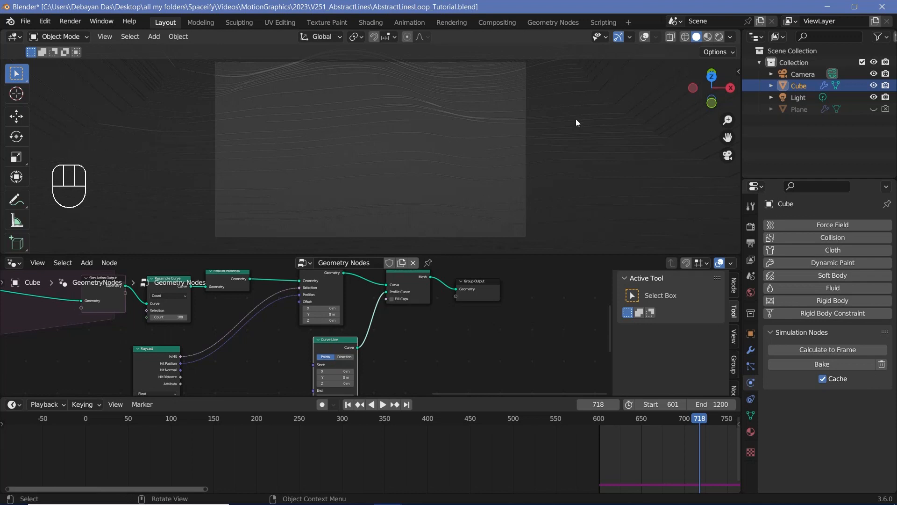
scroll(420, 355, down, 2)
scroll(403, 323, up, 2)
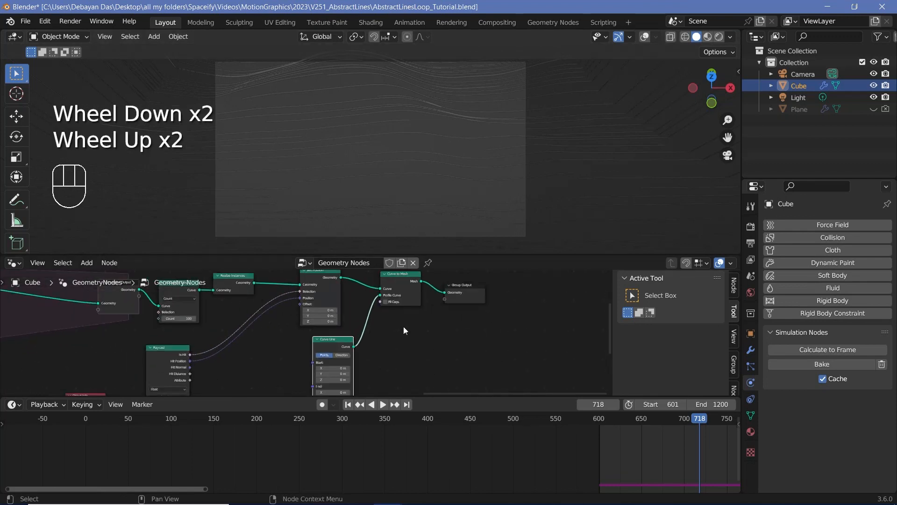
drag(493, 376, 347, 273)
drag(400, 283, 508, 283)
middle_drag(222, 306, 290, 359)
scroll(291, 359, up, 4)
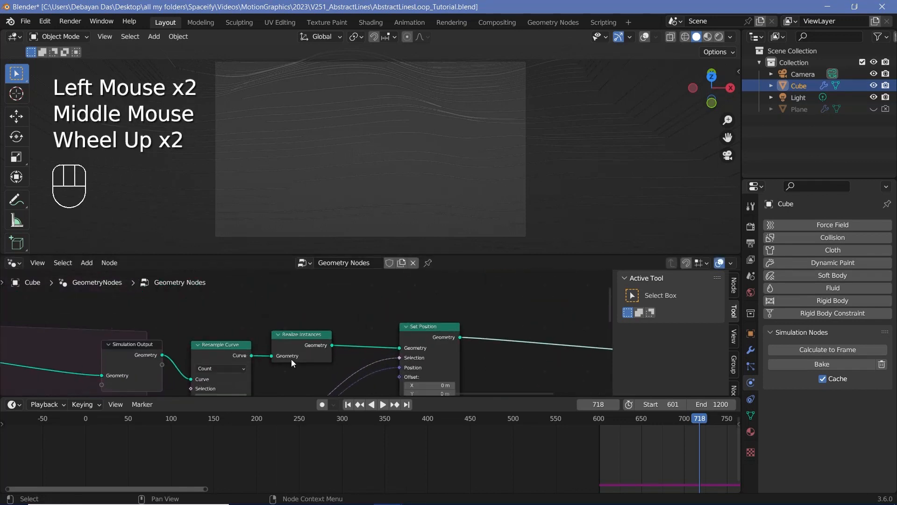
click(293, 344)
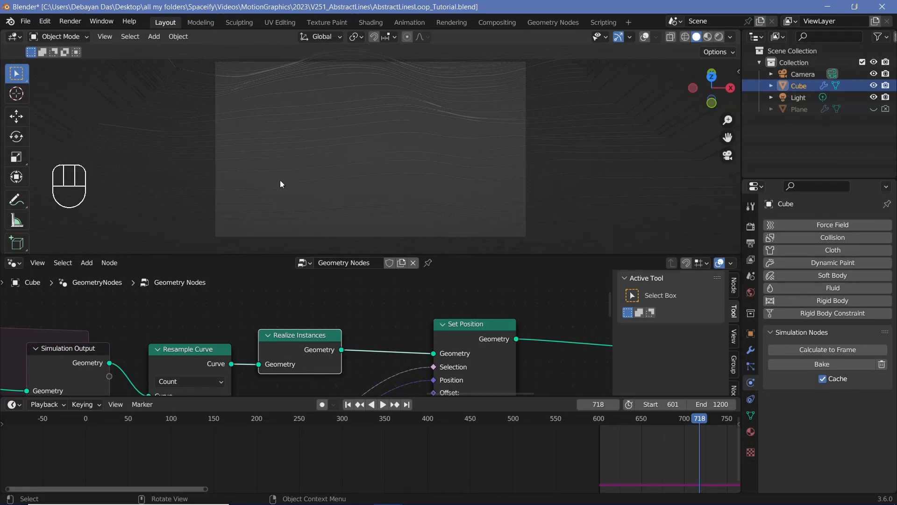
- Insert a Capture Attribute node between Set Position and Curve to Mesh, and set its domain to Spline
middle_drag(599, 374, 487, 343)
key(shift+a)
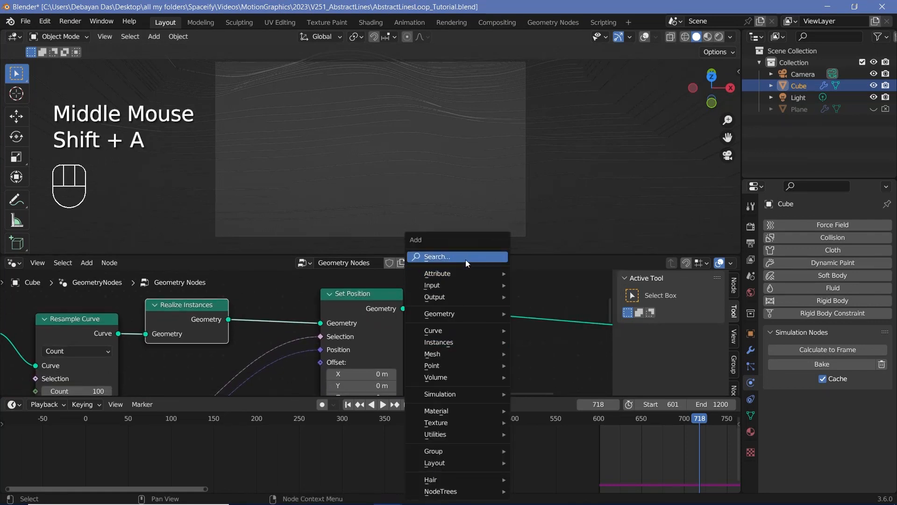
click(465, 259)
text(ca)
key(Return)
click(505, 335)
middle_drag(506, 335, 449, 304)
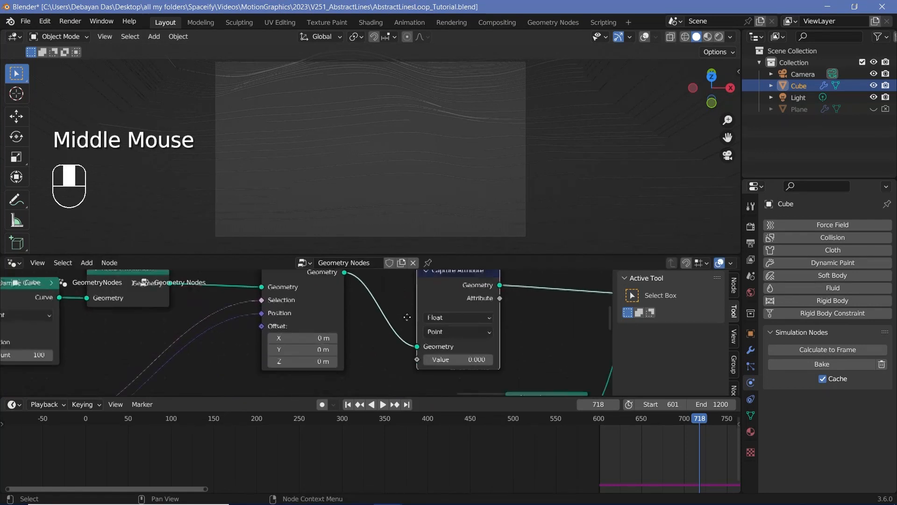
scroll(478, 324, up, 2)
click(481, 321)
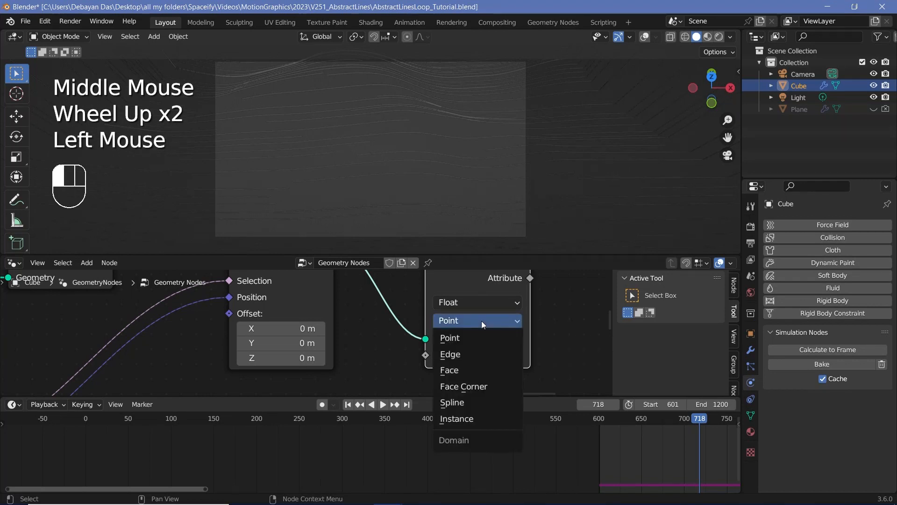
click(473, 403)
scroll(466, 322, down, 1)
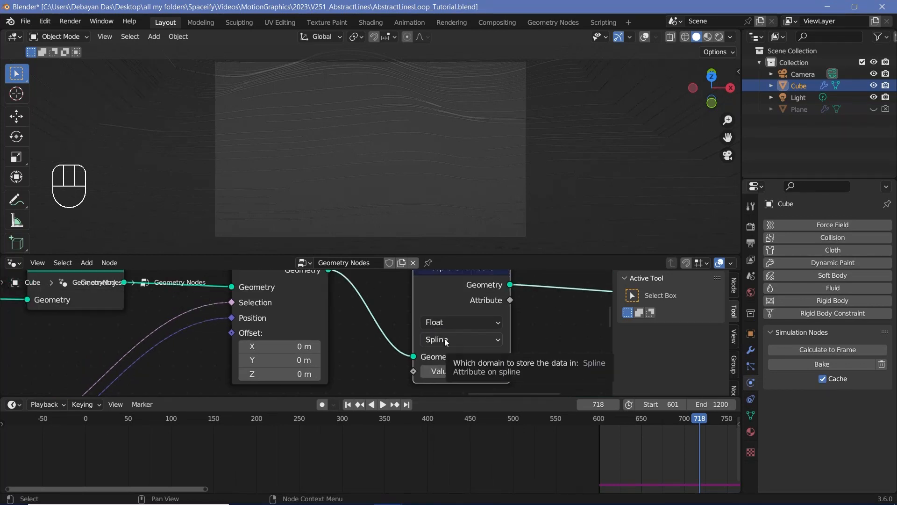
- Add a Random Value node below the Set Position node
middle_drag(462, 344, 490, 308)
key(shift+a)
click(359, 259)
text(ran)
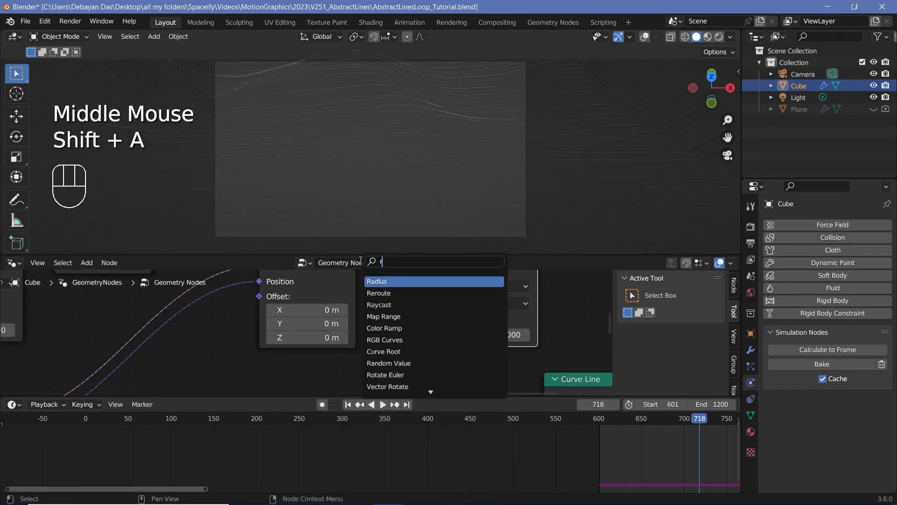
key(Return)
scroll(349, 344, up, 2)
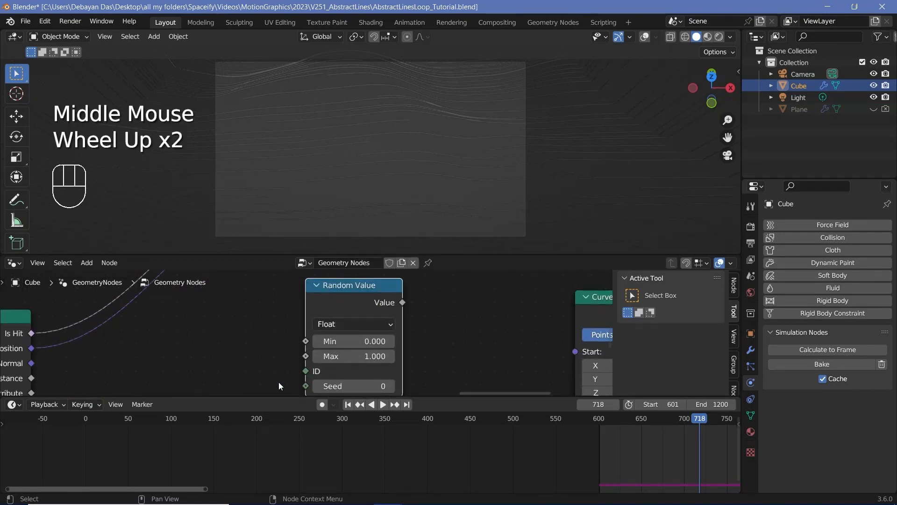
- Add a Curve Info node and connect its Curve ID output to the Random Value's ID input
middle_drag(279, 382, 337, 337)
key(shift+a)
click(309, 260)
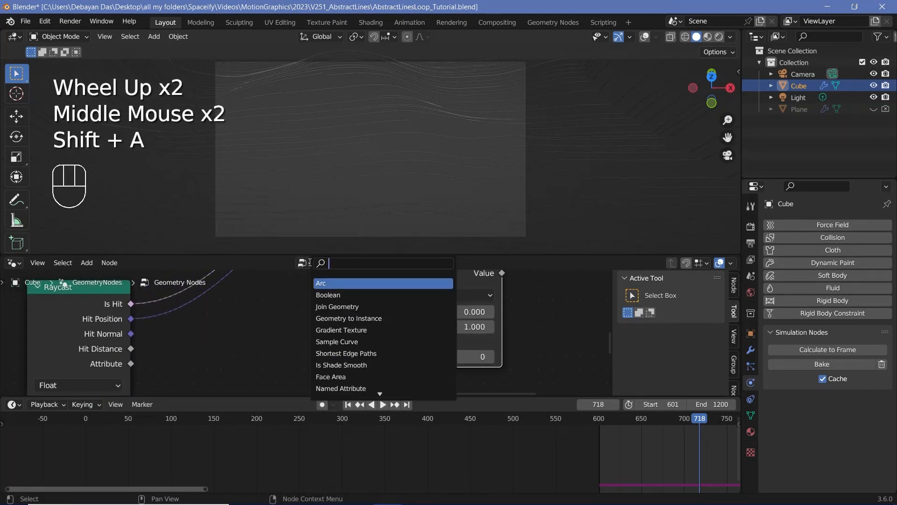
text(curve)
click(331, 353)
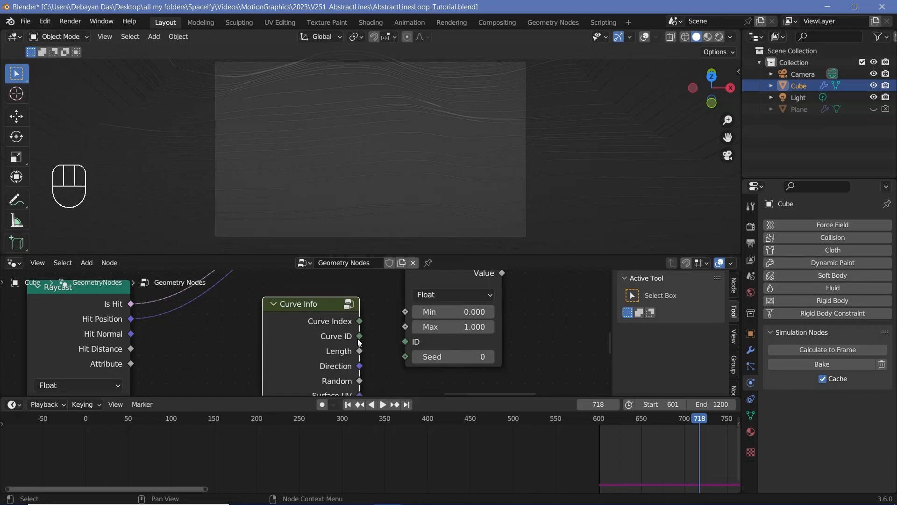
drag(359, 336, 406, 341)
click(321, 175)
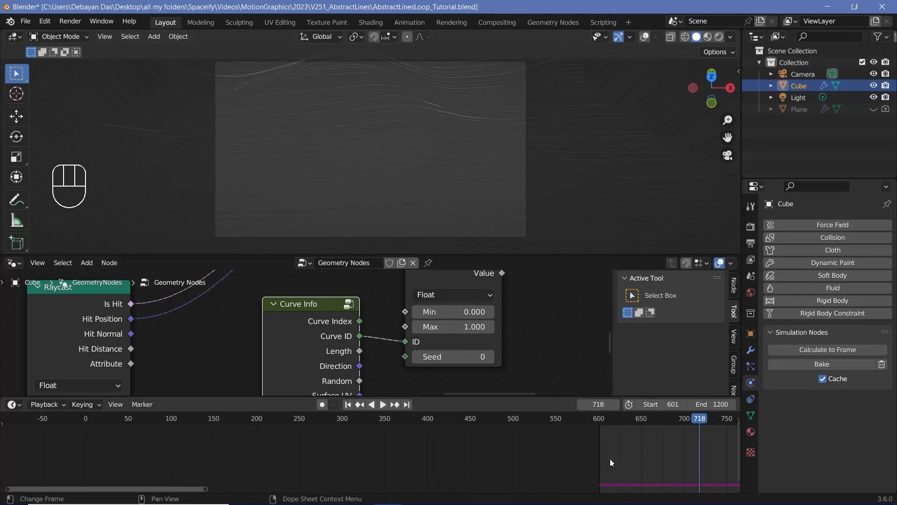
- Compare the lines at the end and the start of the frame range, at frames 1198 and 602
scroll(612, 450, down, 6)
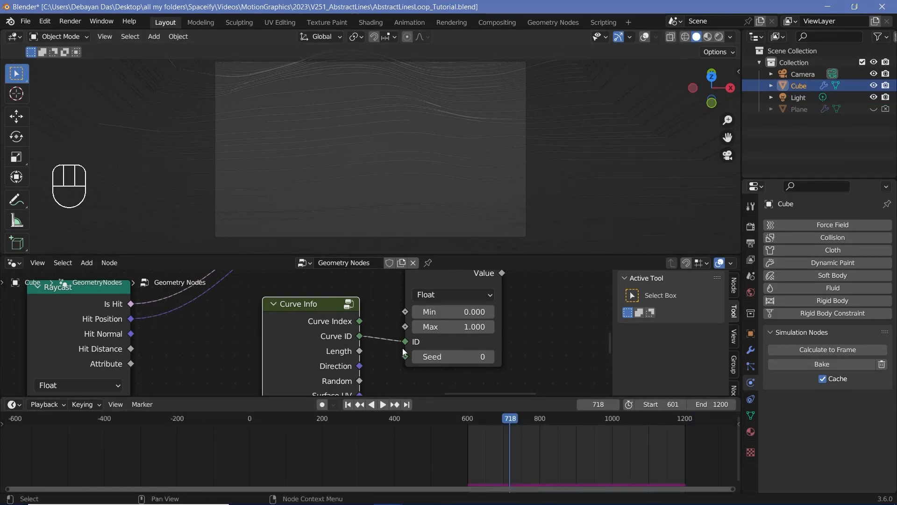
middle_drag(402, 347, 340, 395)
middle_drag(463, 327, 379, 333)
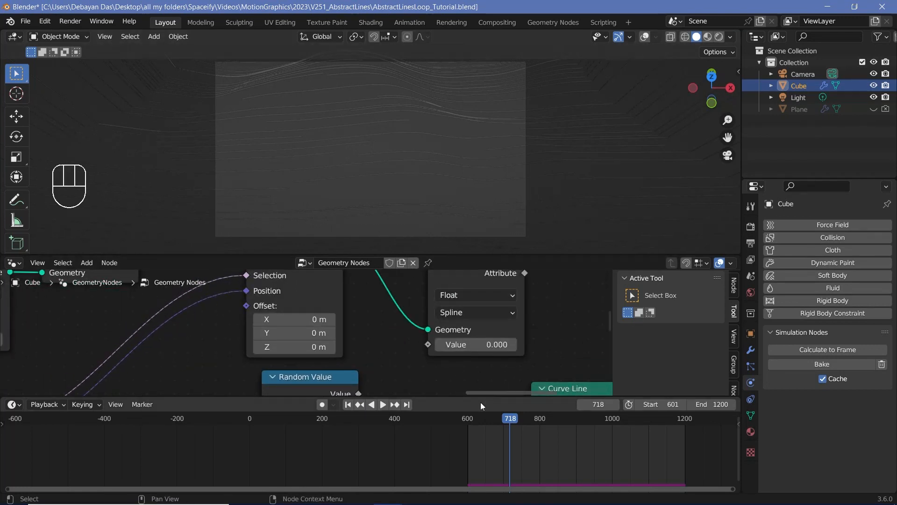
double_click(685, 425)
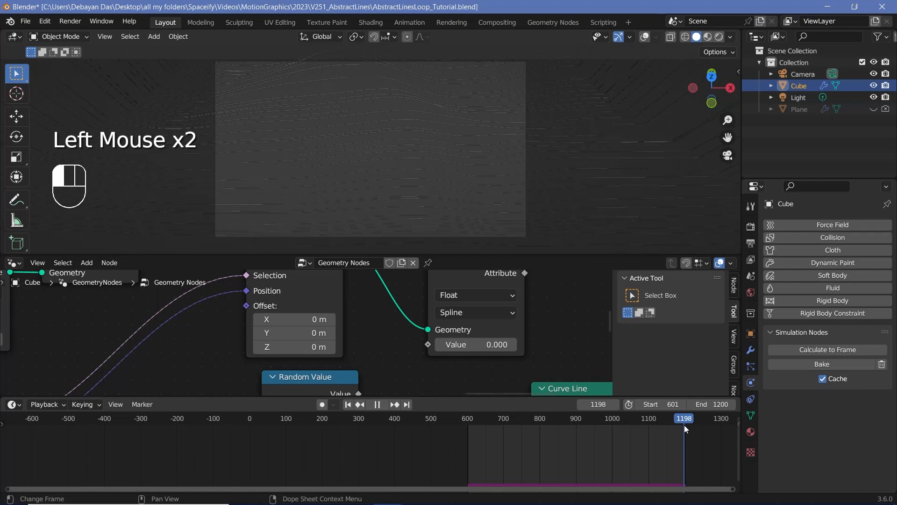
click(467, 424)
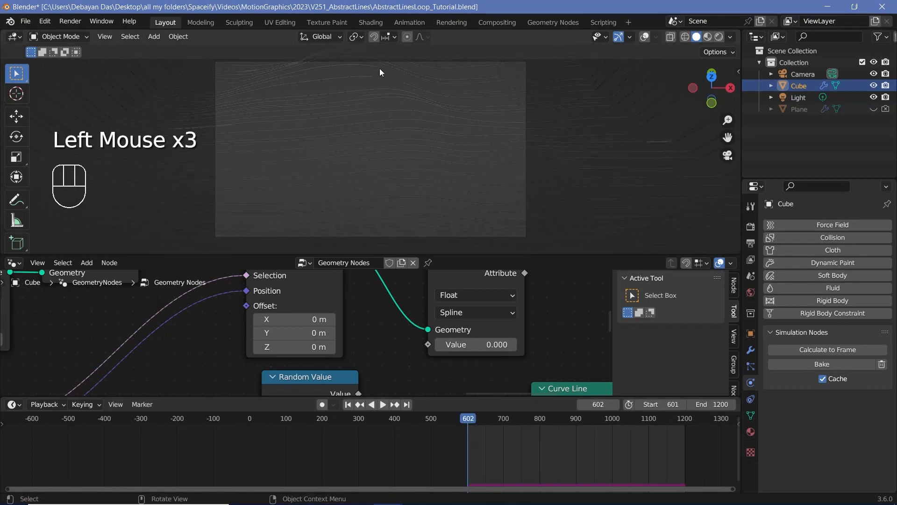
- Connect the Random Value's Value output to the Capture Attribute's Value input
middle_drag(324, 382, 361, 309)
click(361, 310)
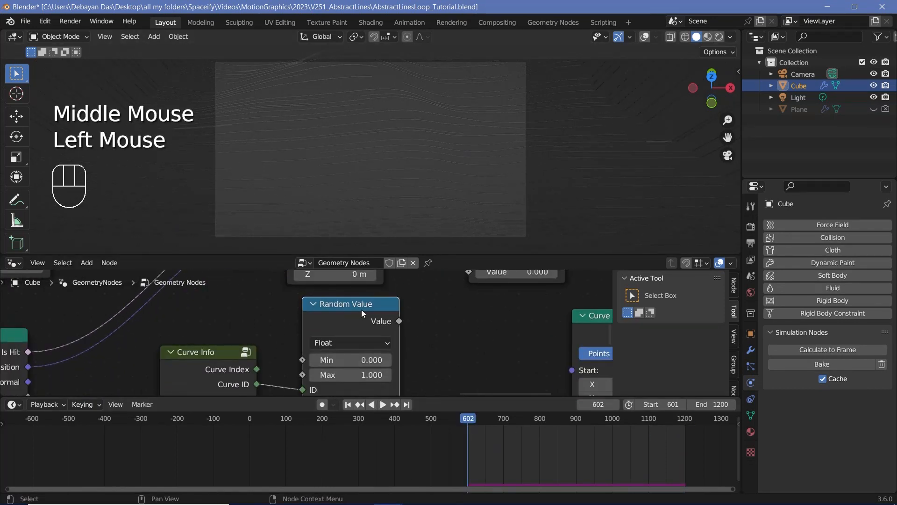
middle_drag(267, 364, 294, 323)
scroll(279, 344, up, 2)
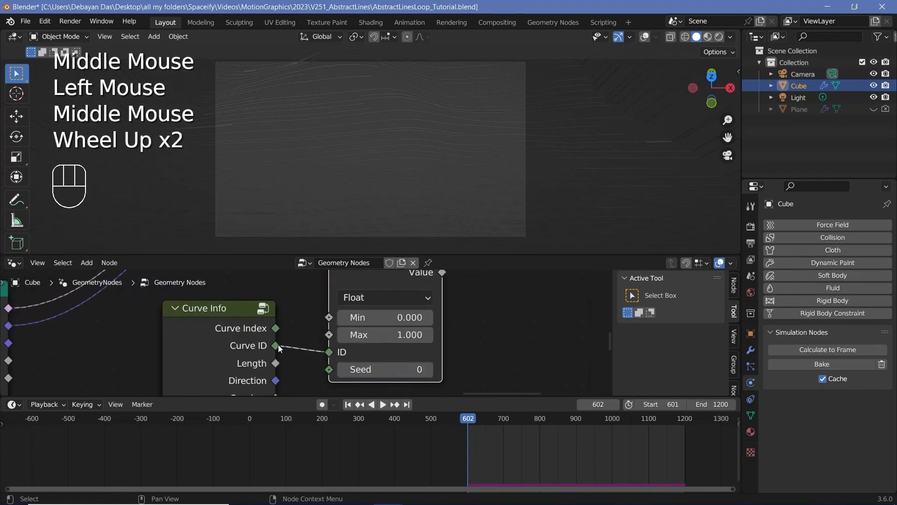
scroll(392, 287, down, 3)
click(394, 308)
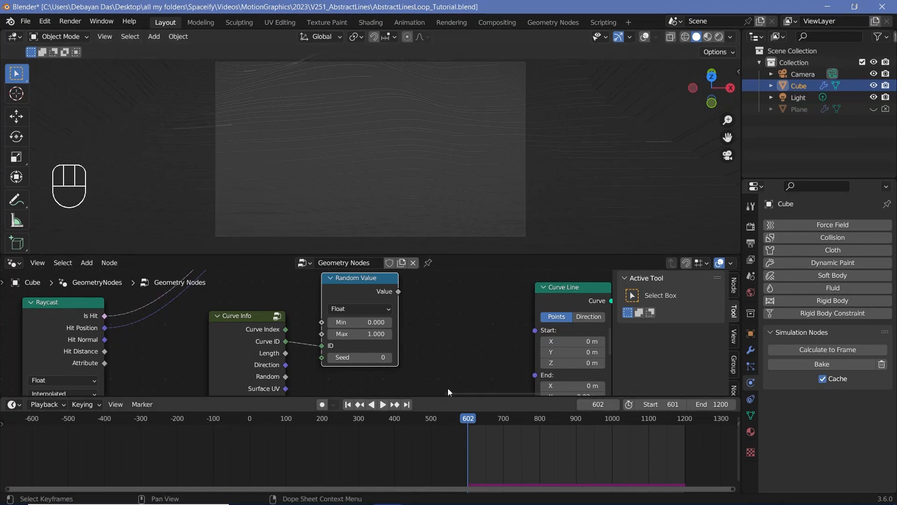
middle_drag(400, 292, 330, 371)
drag(328, 370, 383, 332)
scroll(385, 332, down, 2)
scroll(394, 292, up, 3)
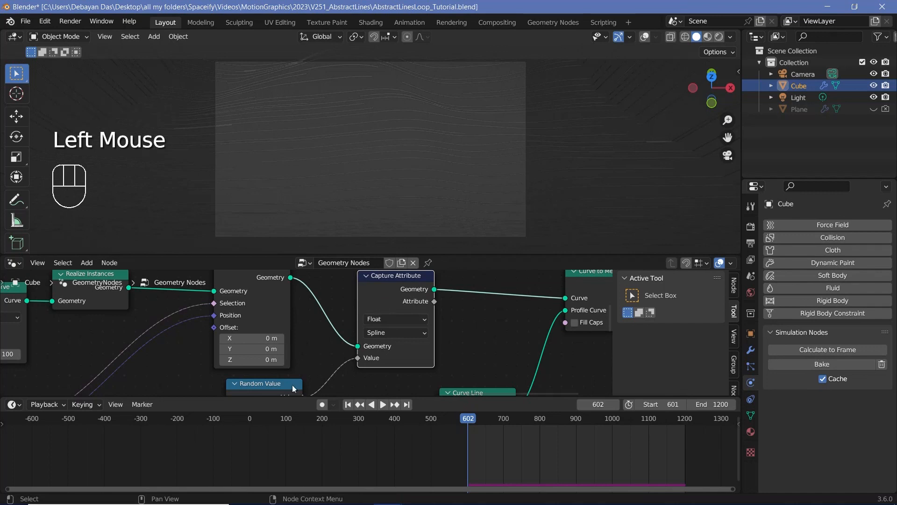
- Insert a Store Named Attribute node between Capture Attribute and Curve to Mesh, and set its domain to Spline
scroll(368, 338, down, 2)
click(351, 307)
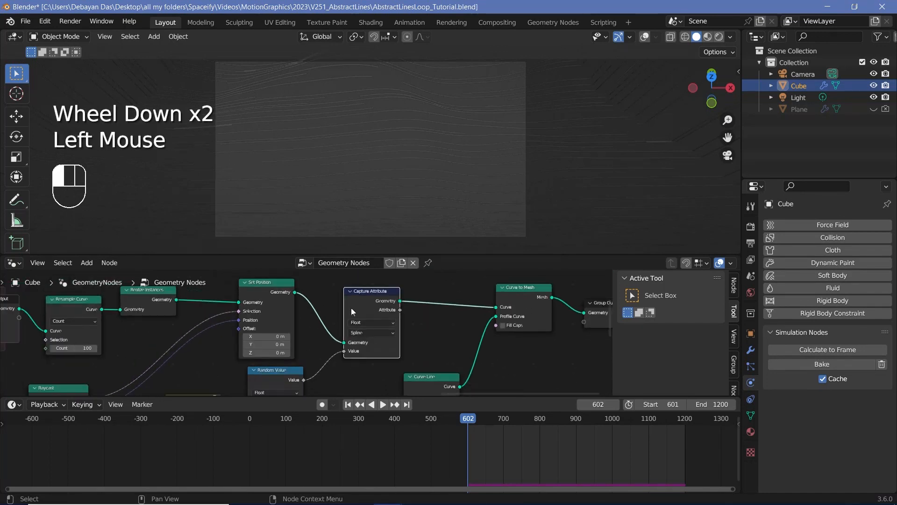
shift+middle_drag(341, 371, 348, 360)
key(shift+a)
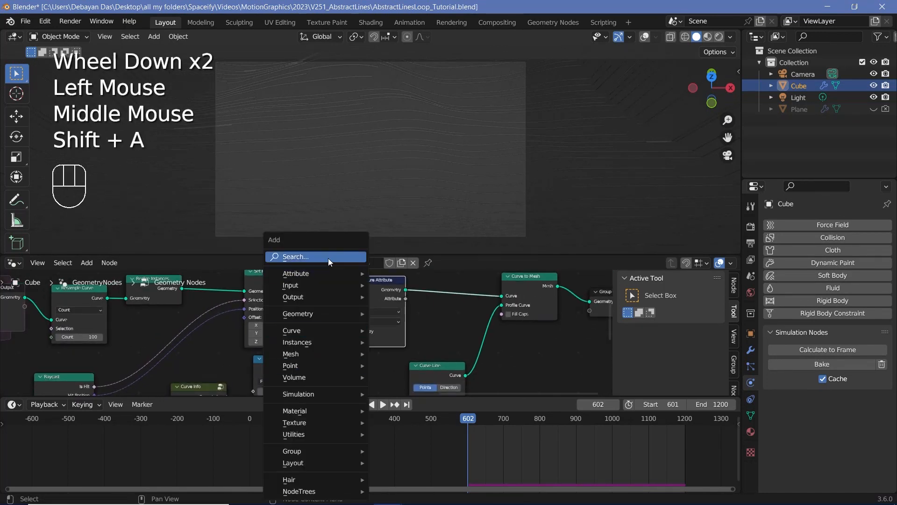
text(str)
scroll(303, 332, up, 2)
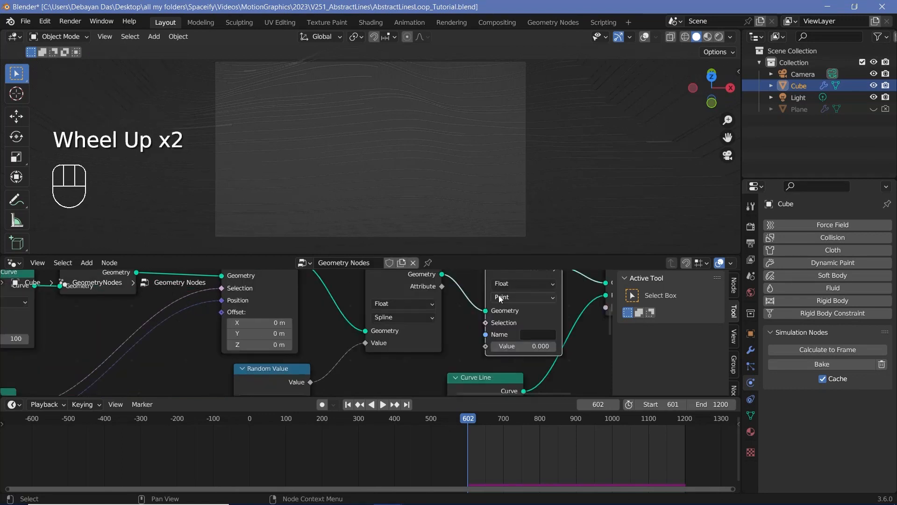
click(499, 297)
click(505, 356)
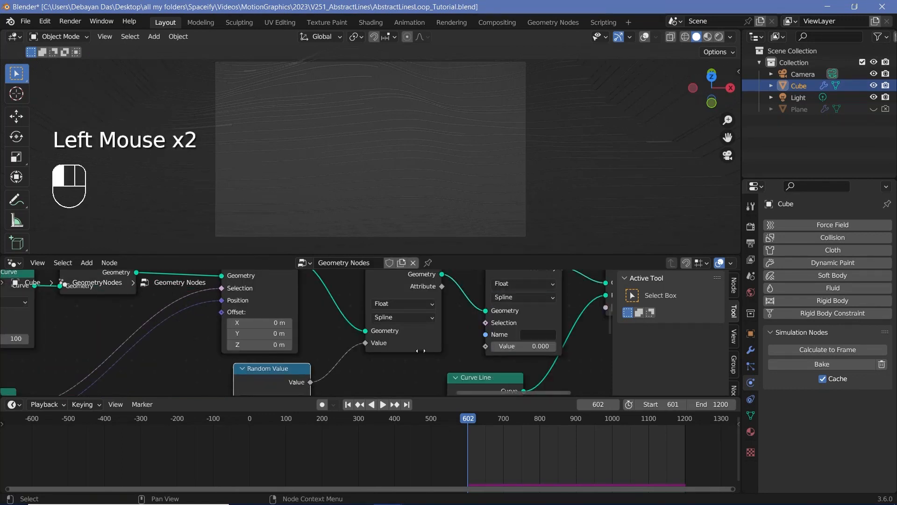
- Connect the Random Value output to the Store Named Attribute's Value input and remove the Capture Attribute node, keeping the geometry chain linked
drag(310, 382, 484, 346)
middle_drag(419, 294, 406, 327)
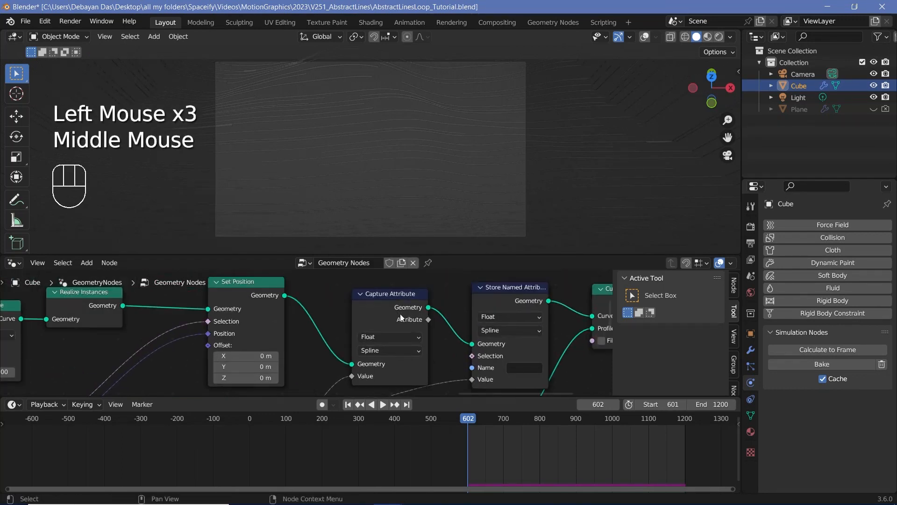
click(401, 307)
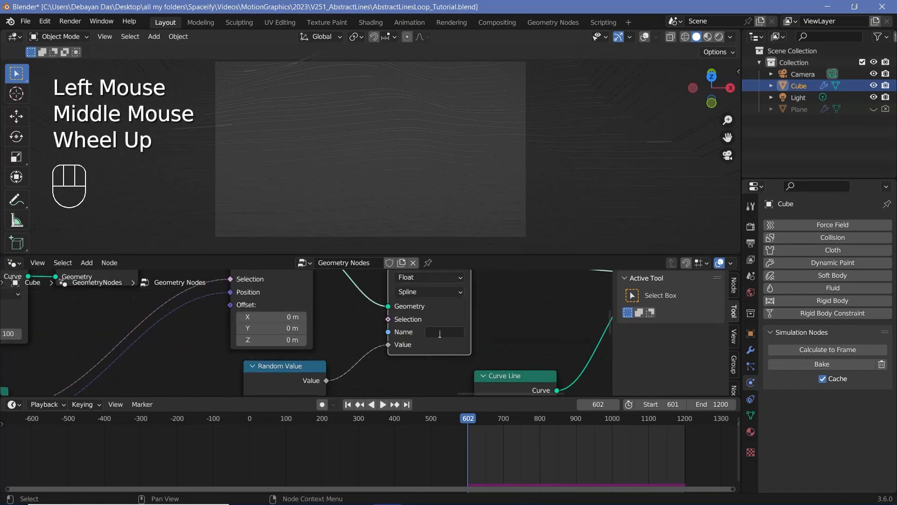
- Name the attribute stored on the splines randf
click(440, 332)
text(randf)
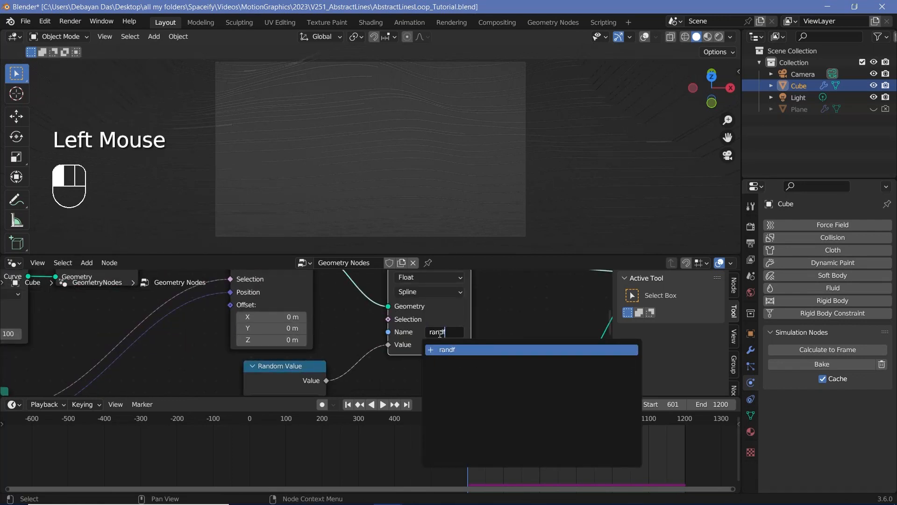
key(Return)
scroll(334, 312, down, 2)
click(306, 357)
middle_drag(359, 359, 377, 369)
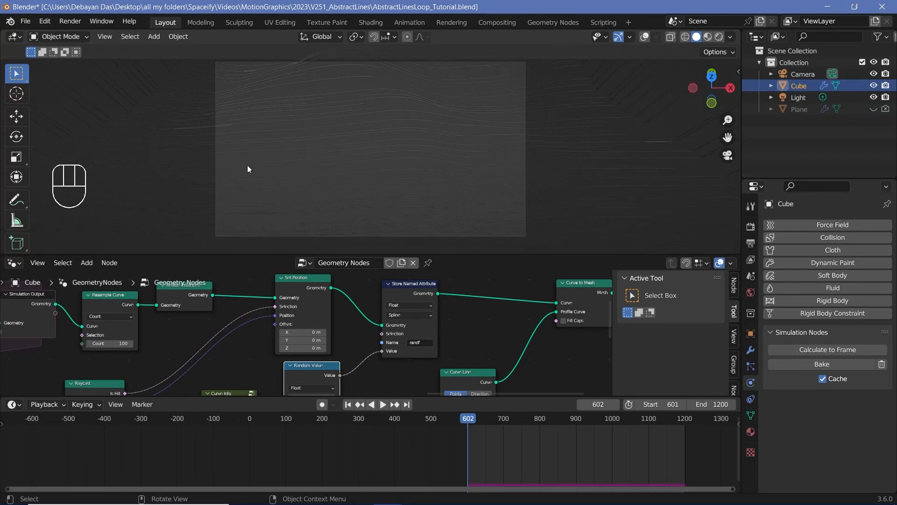
- Move the Curve to Mesh, Curve Line and Group Output nodes further along to leave room after Store Named Attribute
middle_drag(490, 294, 353, 280)
scroll(353, 281, down, 2)
drag(345, 280, 465, 366)
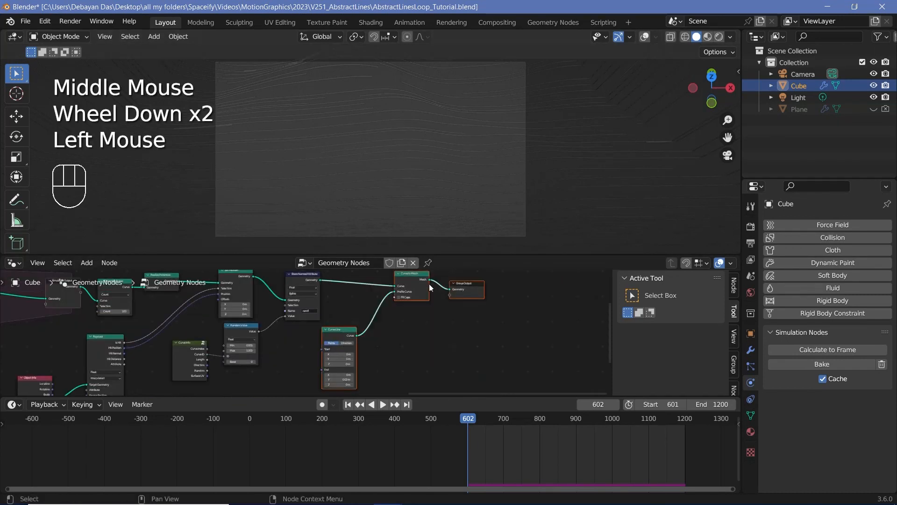
drag(427, 292, 526, 293)
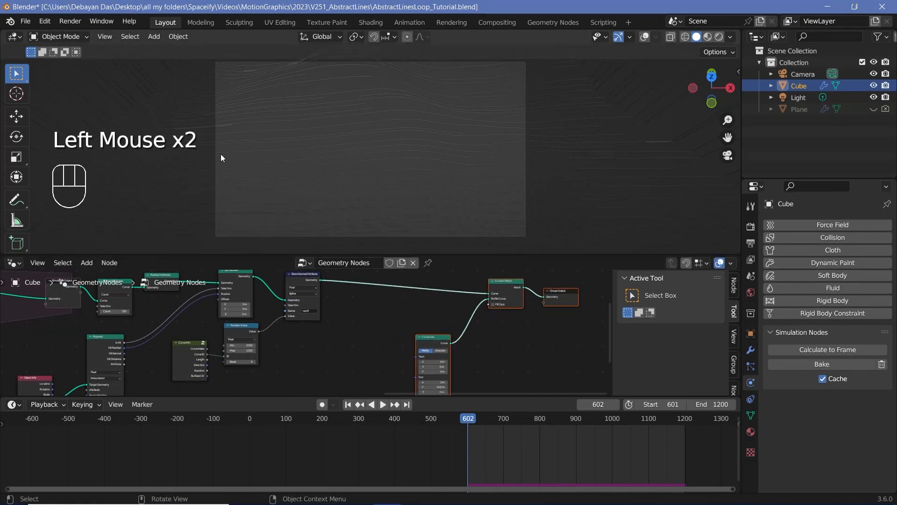
- Insert a second Store Named Attribute node between the randf node and Curve to Mesh
middle_drag(340, 357, 470, 279)
middle_drag(470, 332, 416, 321)
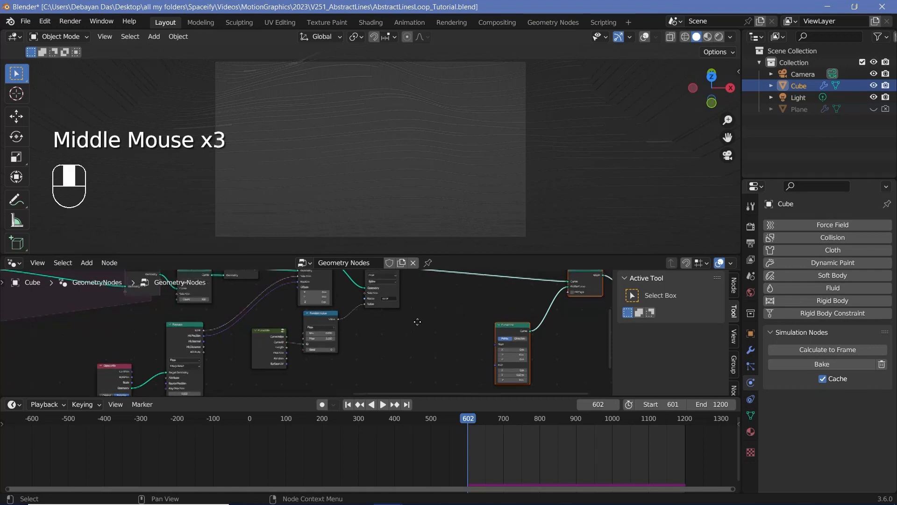
scroll(439, 297, up, 3)
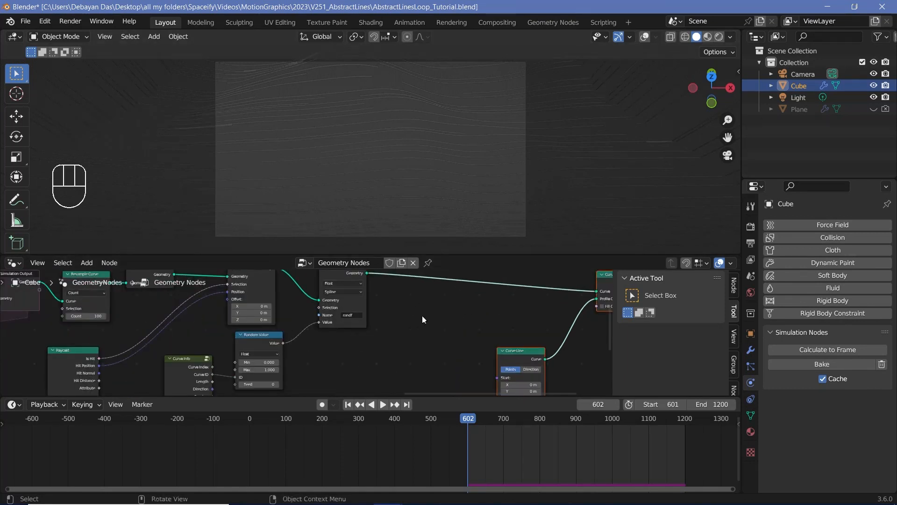
key(shift+a)
click(382, 257)
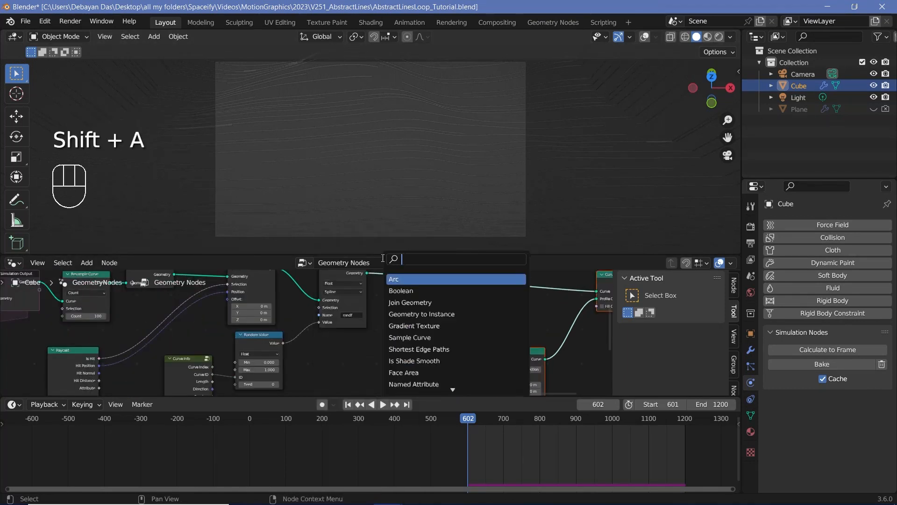
text(store n)
key(Return)
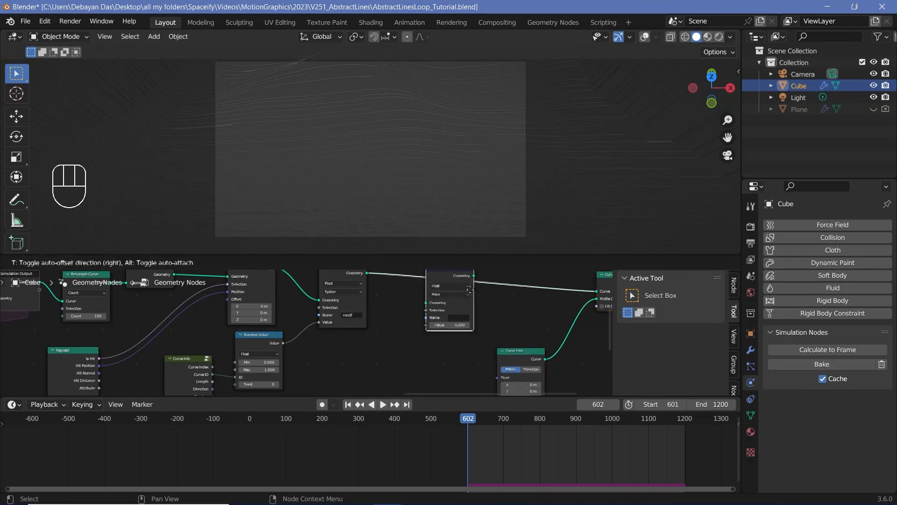
click(436, 303)
scroll(437, 340, up, 3)
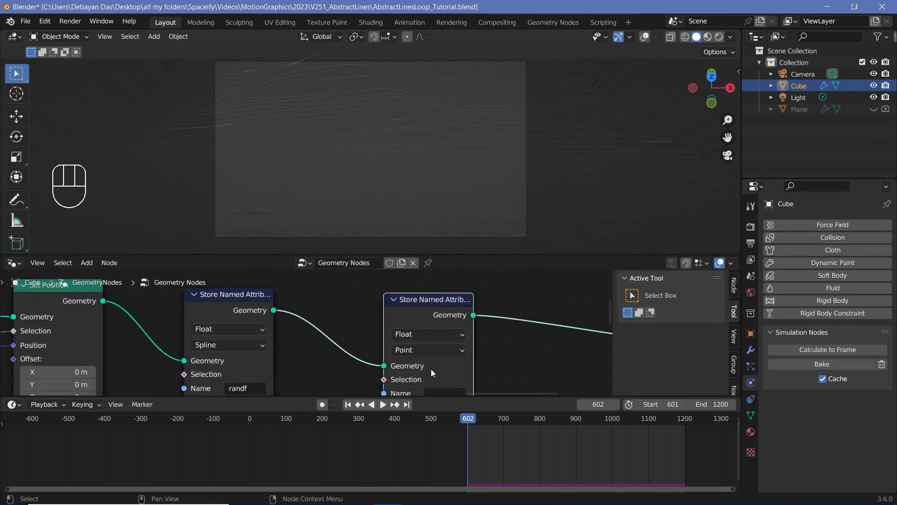
- Add a Spline Parameter node and connect its Factor output to the second Store Named Attribute's Value input
middle_drag(346, 442, 350, 353)
key(shift+a)
click(323, 259)
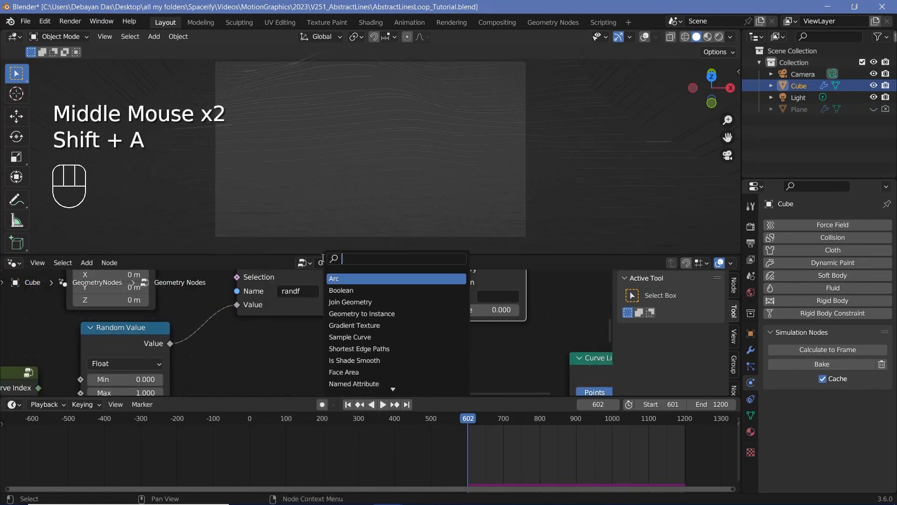
text(spl p)
key(Return)
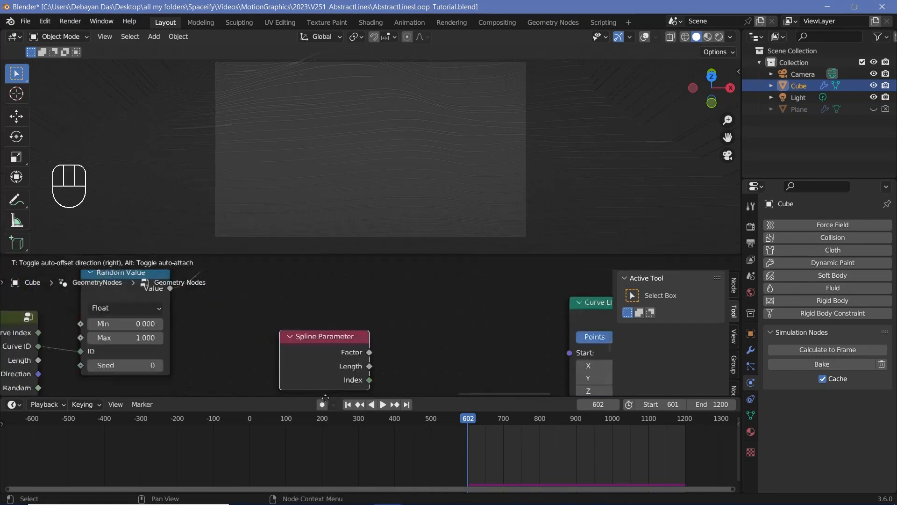
click(342, 284)
middle_drag(398, 304, 361, 429)
drag(350, 363, 399, 308)
- Name the attribute stored by the second Store Named Attribute node fac
middle_drag(433, 307, 391, 357)
click(416, 343)
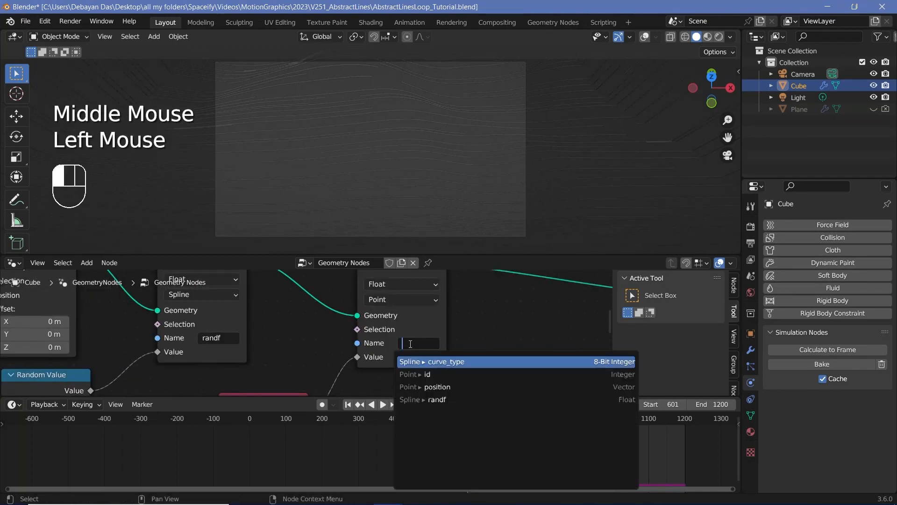
text(fa)
key(Return)
scroll(474, 332, down, 2)
- Move Curve to Mesh and Curve Line closer to the attribute nodes and insert a Set Shade Smooth node after Curve to Mesh
drag(355, 301, 428, 405)
drag(425, 335, 378, 330)
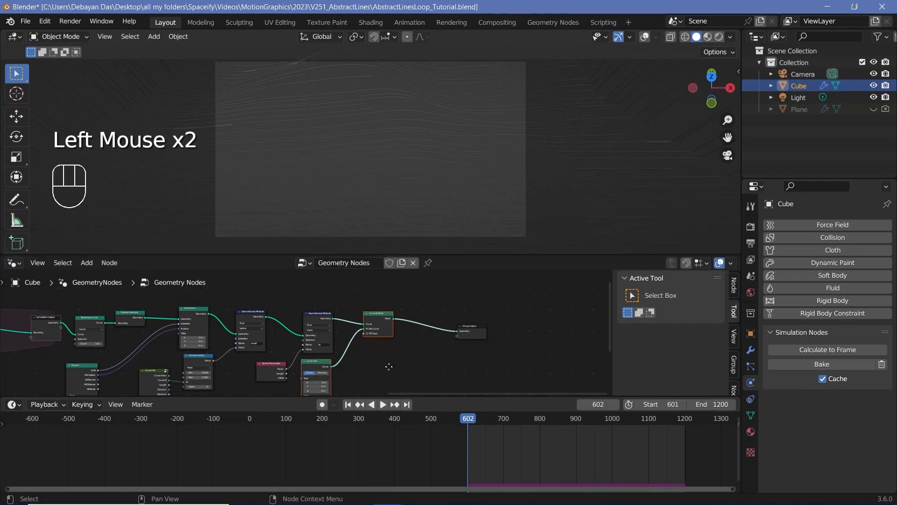
middle_drag(389, 366, 343, 381)
scroll(343, 380, up, 2)
key(shift+a)
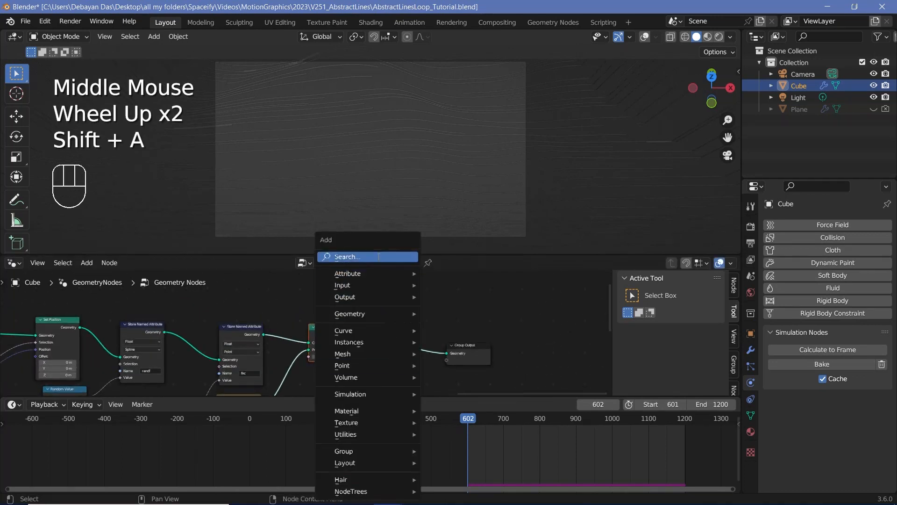
click(378, 257)
text(set sh)
key(Return)
click(378, 357)
middle_drag(433, 354, 353, 350)
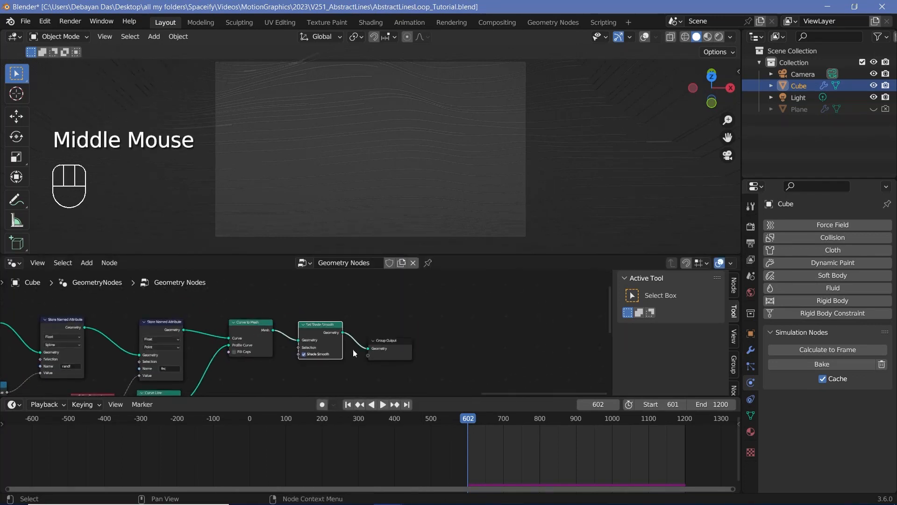
- Insert a Set Material node between Set Shade Smooth and Group Output and assign the material named Material
drag(392, 349, 467, 334)
scroll(385, 339, up, 2)
key(shift+a)
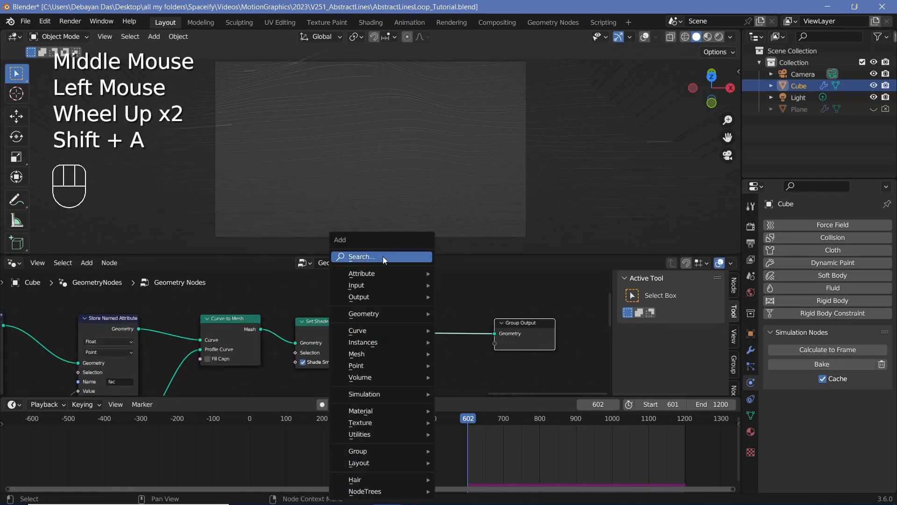
click(382, 256)
text(set ma)
key(Return)
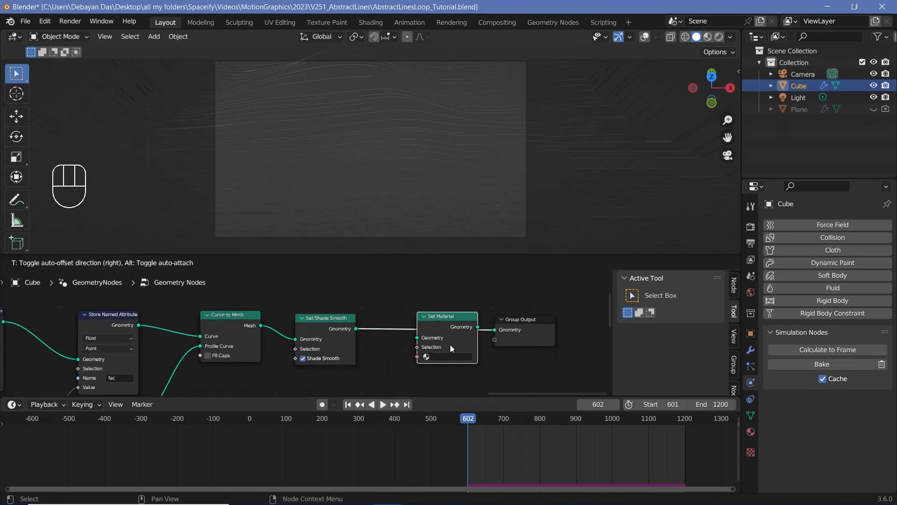
click(432, 344)
click(428, 357)
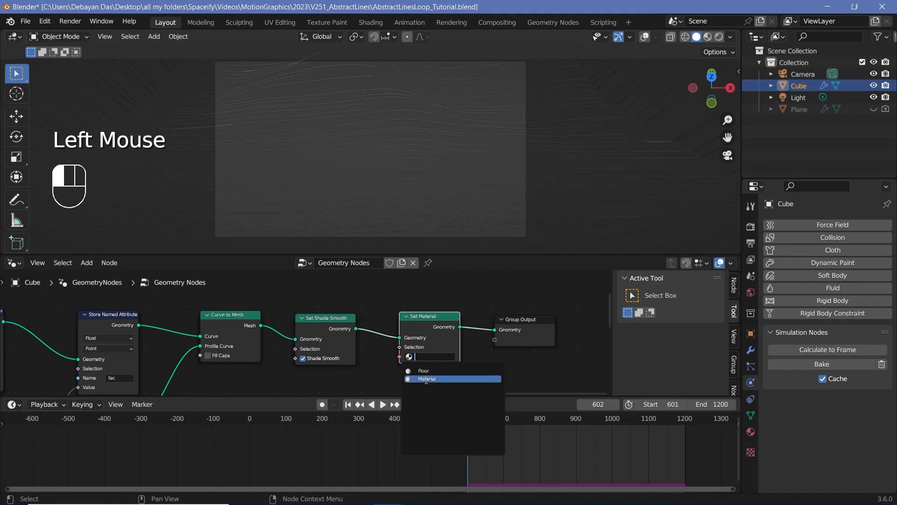
click(426, 383)
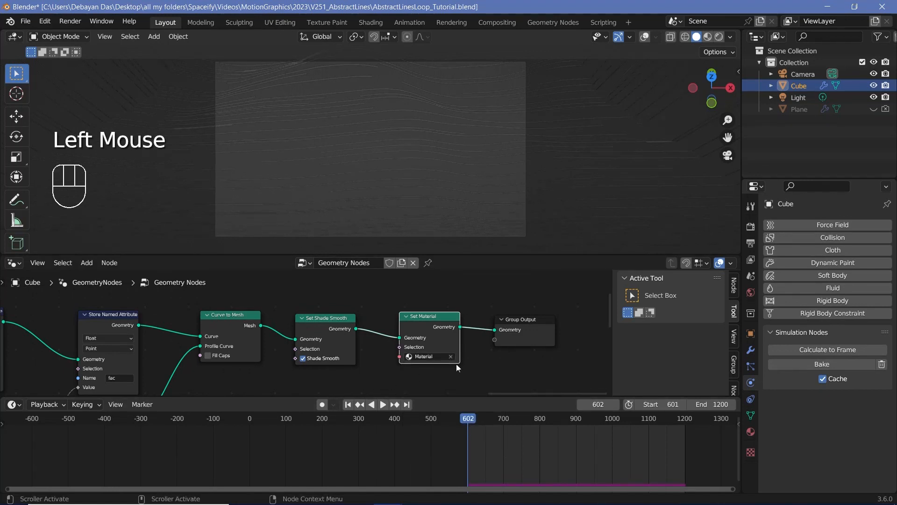
- Rename the cube's material to Lines
click(751, 432)
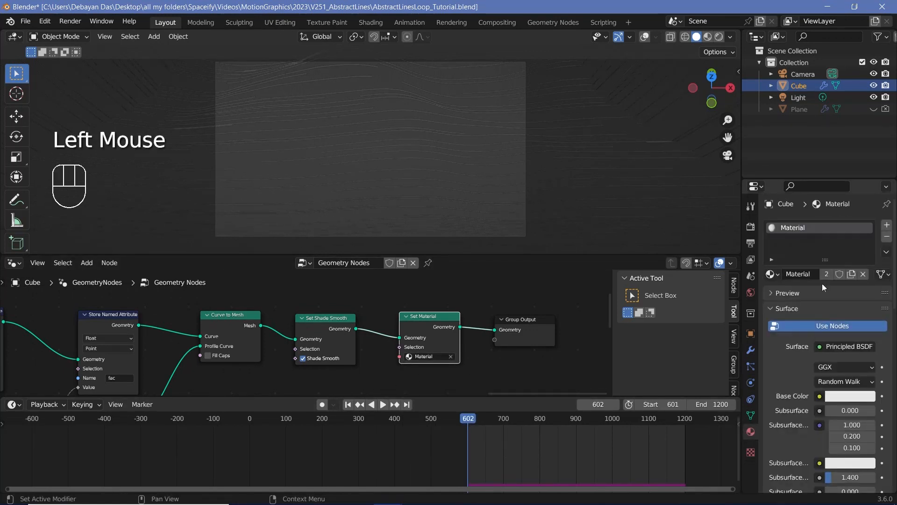
double_click(796, 275)
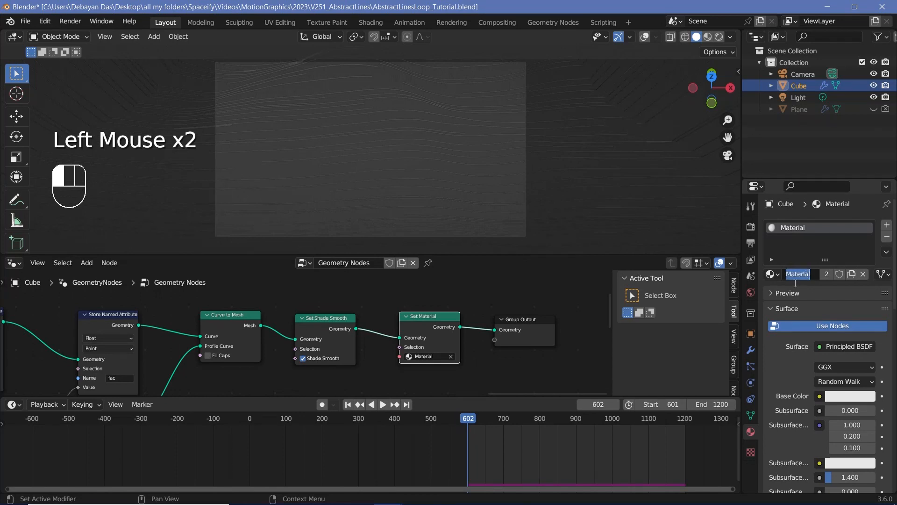
text(Lines)
key(Return)
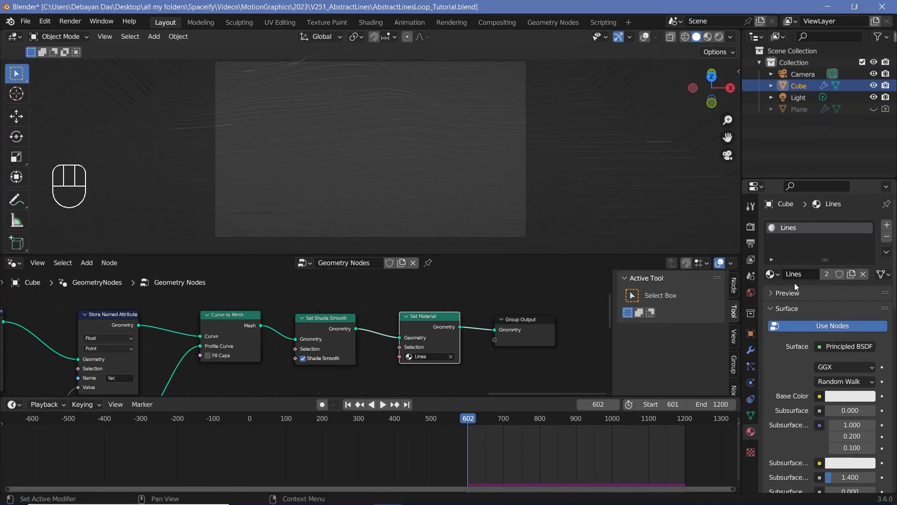
- Enable Bloom and Screen Space Reflections in the Eevee render settings
click(752, 228)
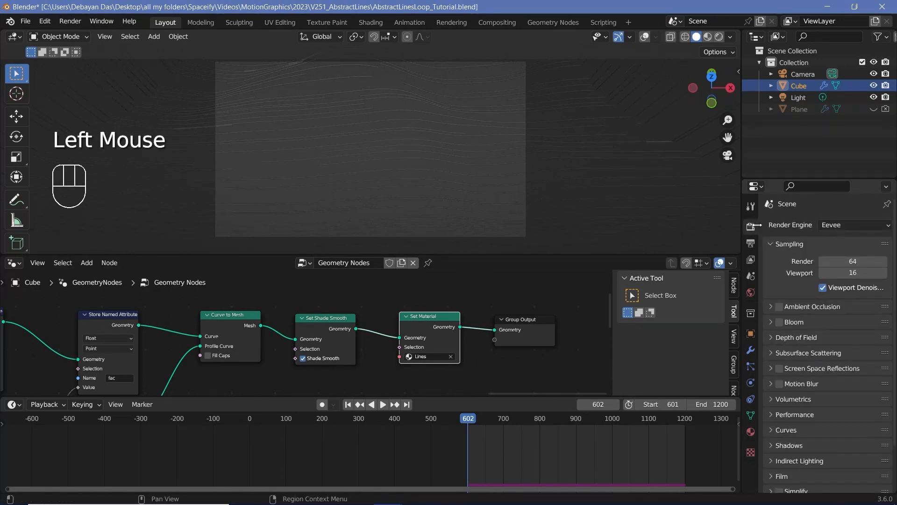
click(779, 321)
click(784, 368)
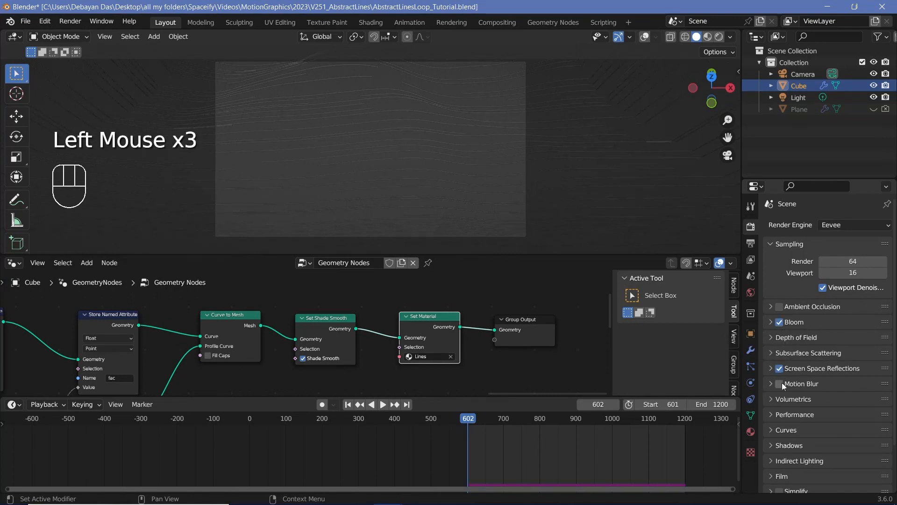
- Set the Bloom clamp to 5 and its intensity to 0.02
click(771, 322)
double_click(838, 402)
text(5)
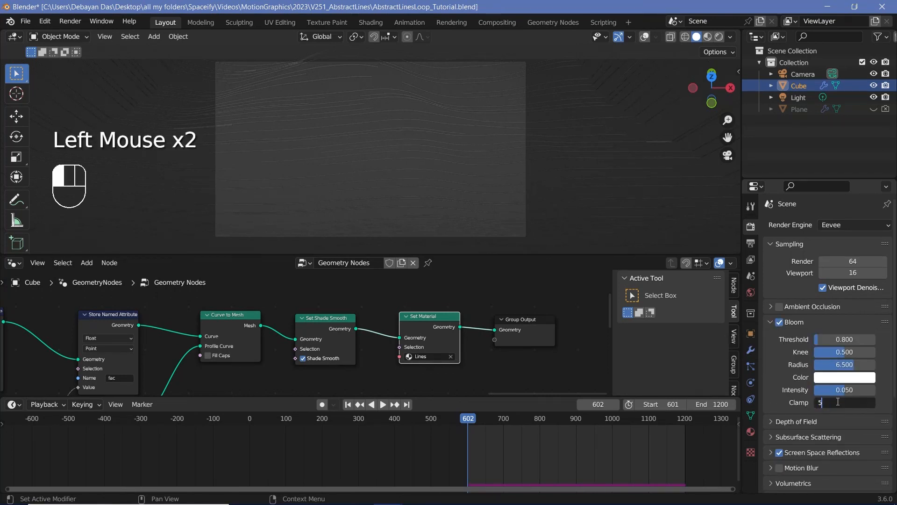
key(Return)
double_click(842, 387)
click(843, 385)
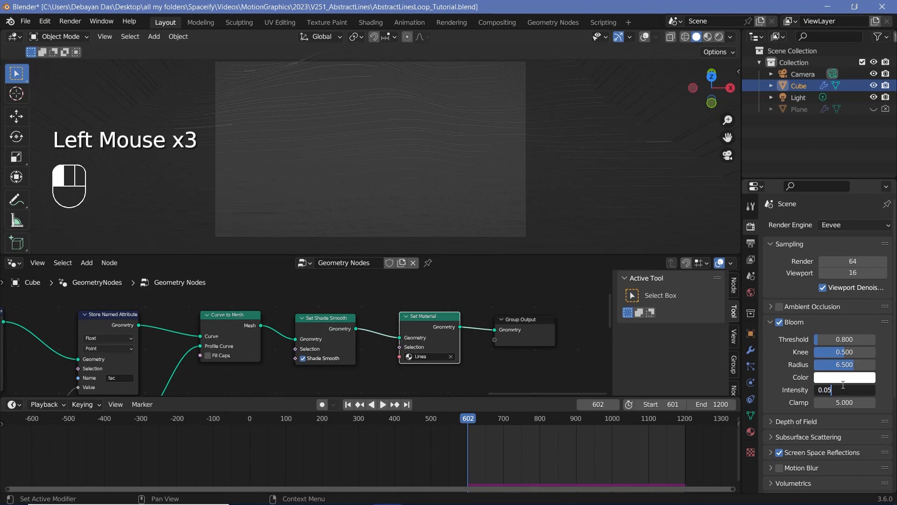
key(BackSpace)
text(2)
key(Return)
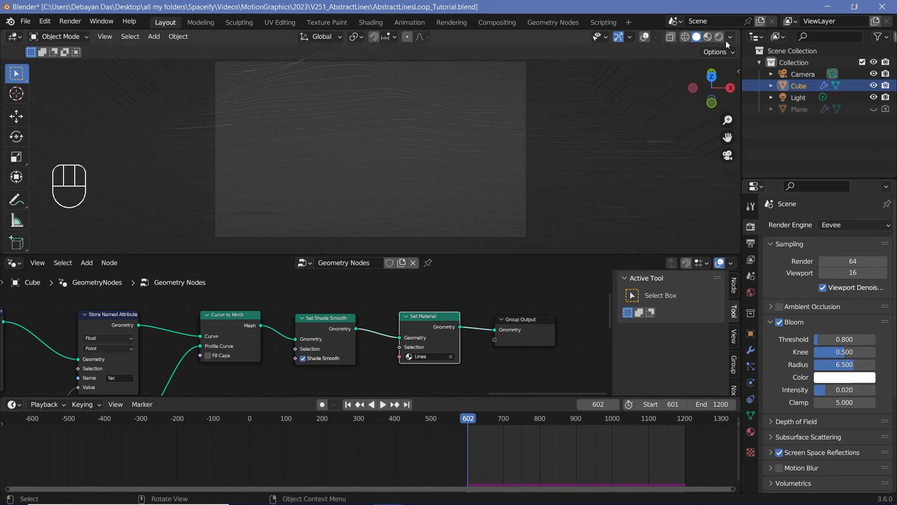
- Switch the viewport to rendered shading and delete the Light object
click(718, 37)
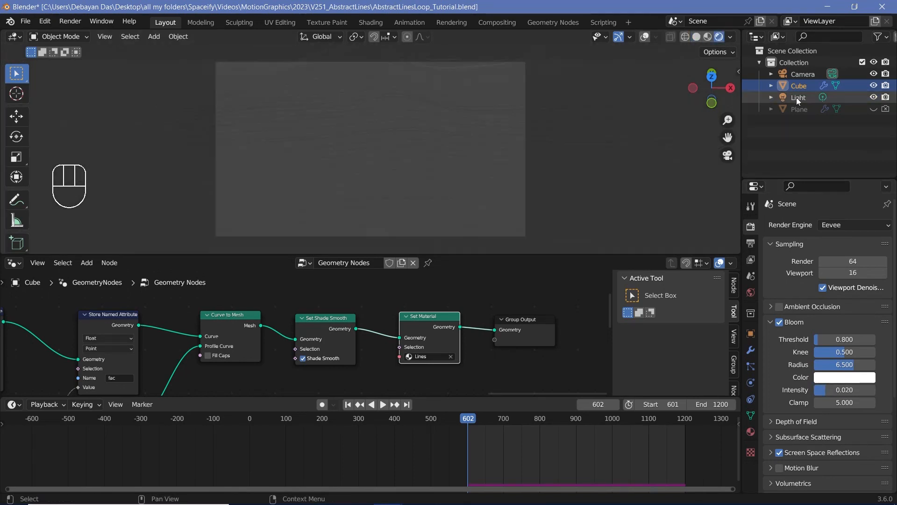
click(797, 97)
key(Delete)
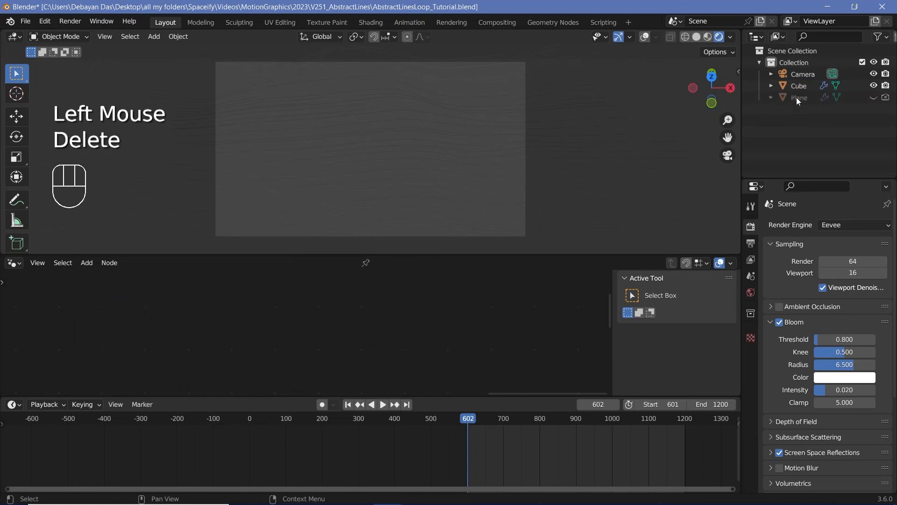
- Set the world background color to black with a value of 0
click(750, 292)
click(856, 302)
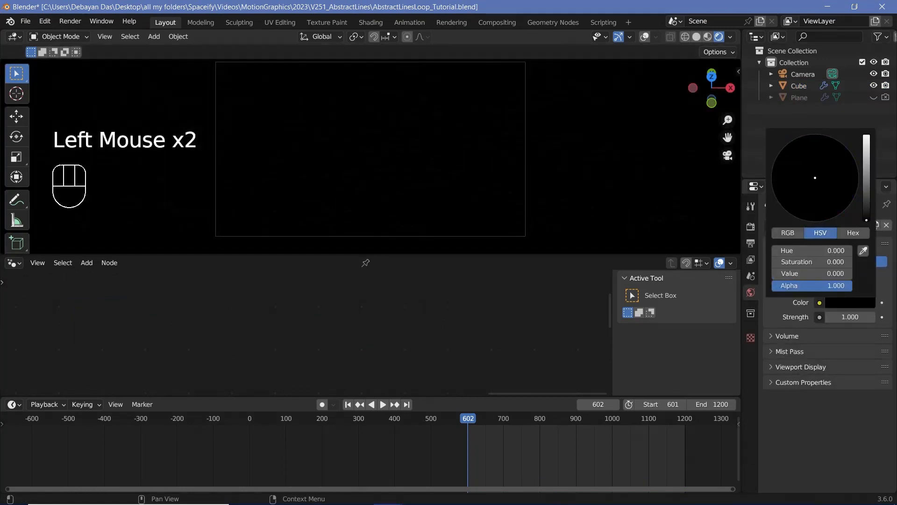
- Change the node area to the Shader Editor and select the Cube to show its Lines material
click(14, 263)
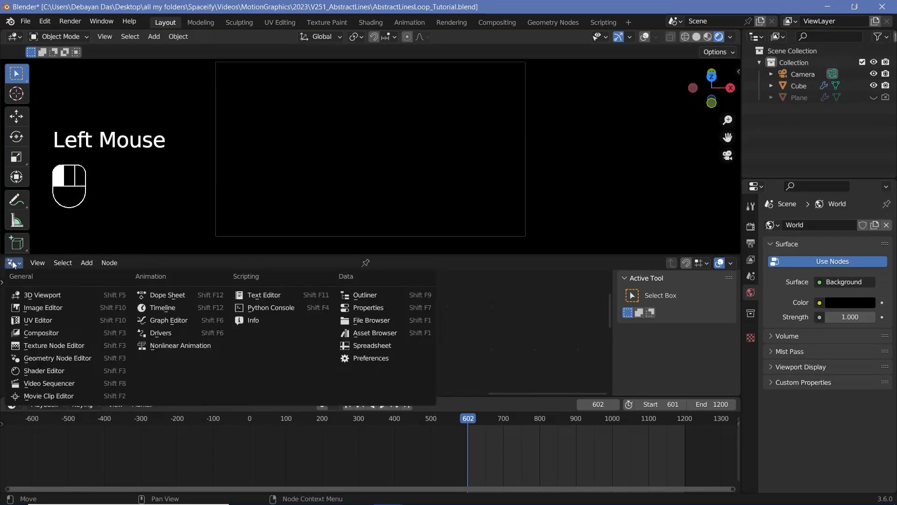
click(46, 369)
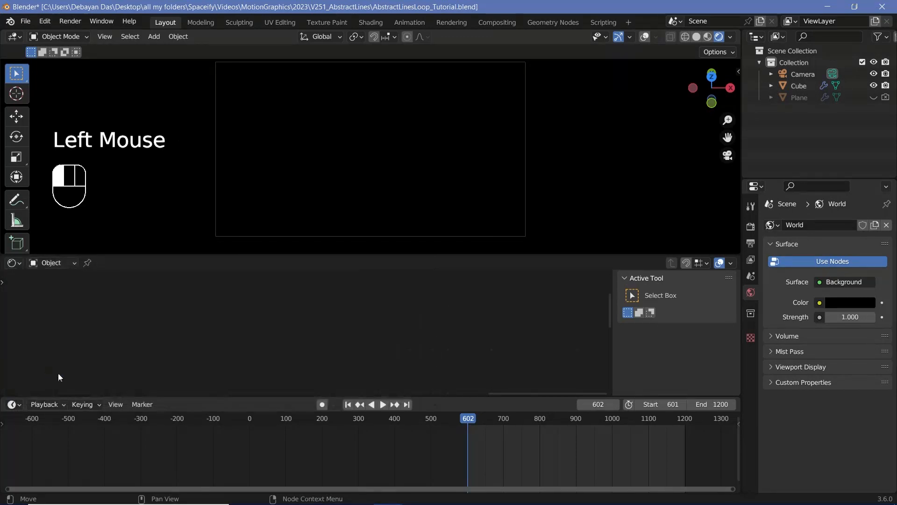
click(800, 86)
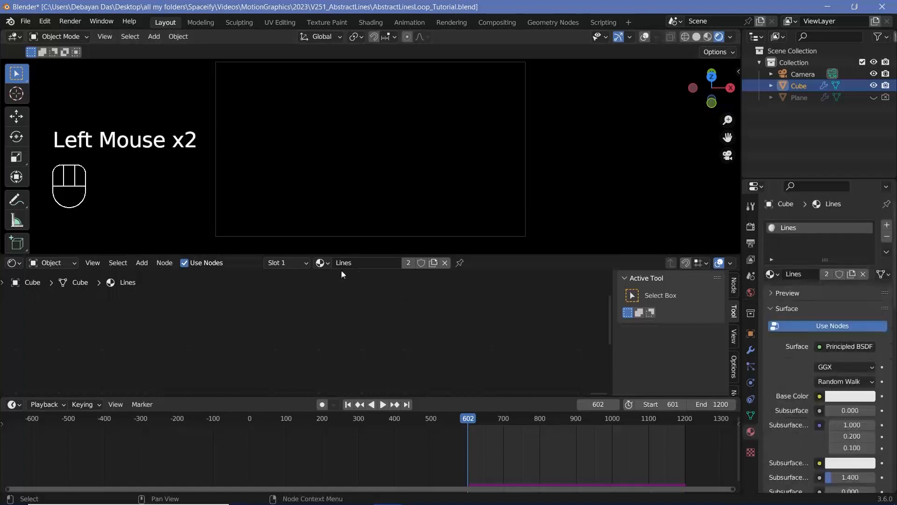
- Delete the Principled BSDF node from the Lines material
scroll(402, 314, down, 12)
scroll(379, 323, up, 7)
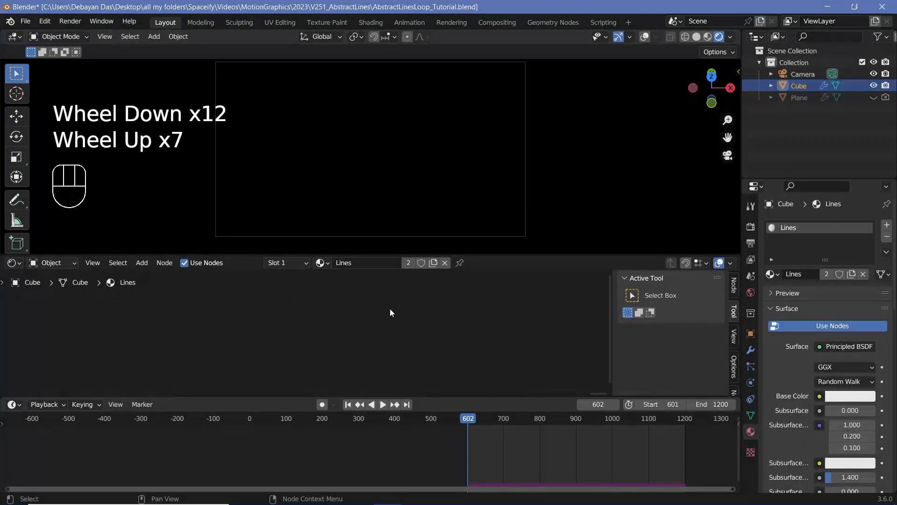
key(KP_Decimal)
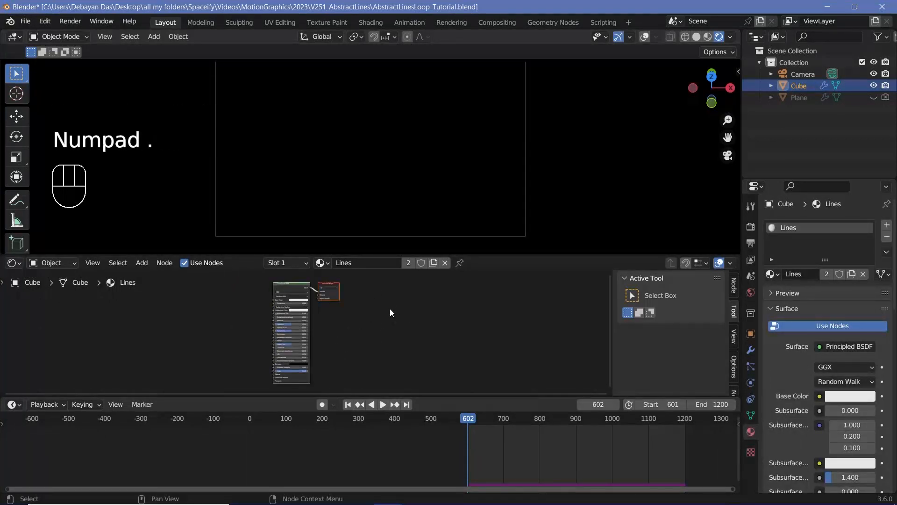
scroll(390, 309, up, 4)
middle_drag(389, 309, 365, 299)
click(407, 289)
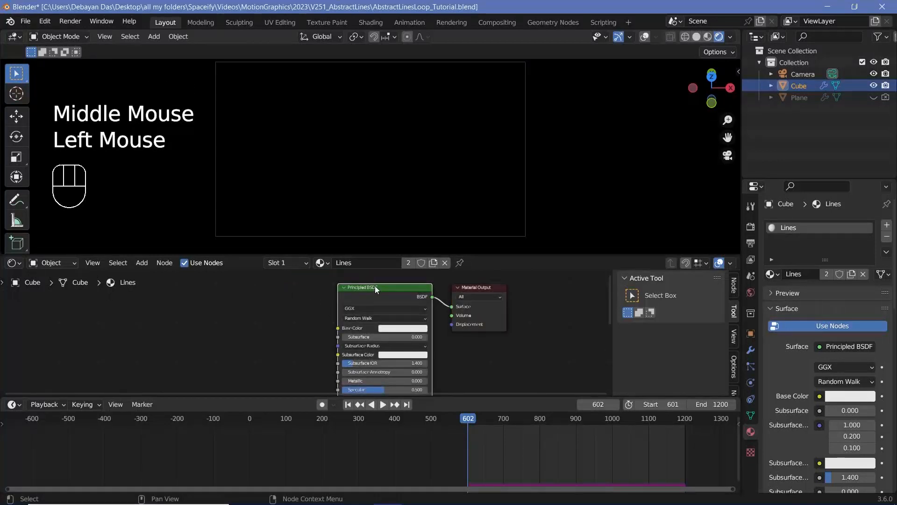
key(x)
- Add an Emission shader and connect it to the Surface input of the Material Output
key(shift+a)
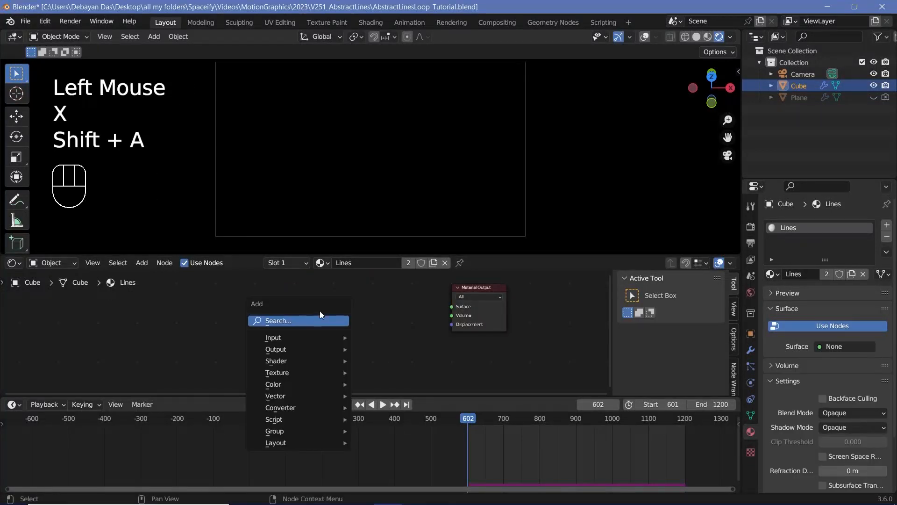
text(emis)
key(Return)
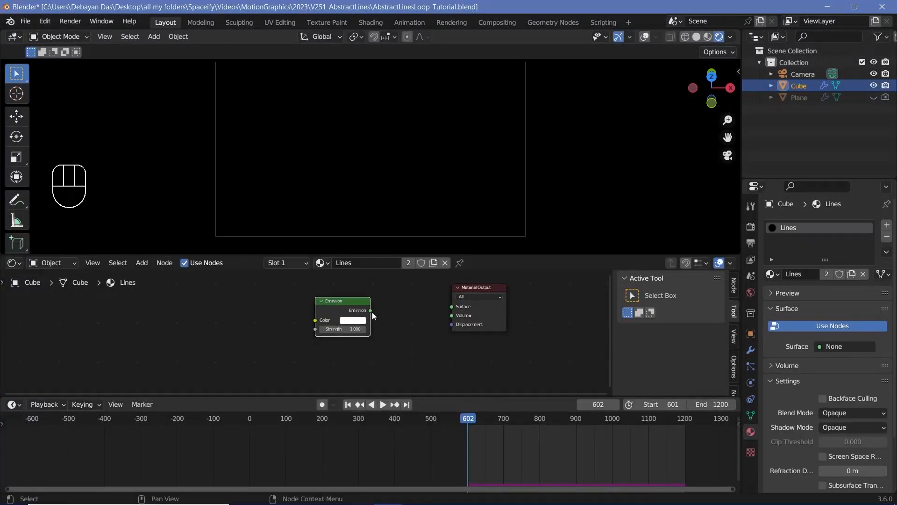
drag(371, 311, 451, 306)
- Add an Attribute node before the Emission shader and set its attribute name to randf
scroll(423, 337, up, 2)
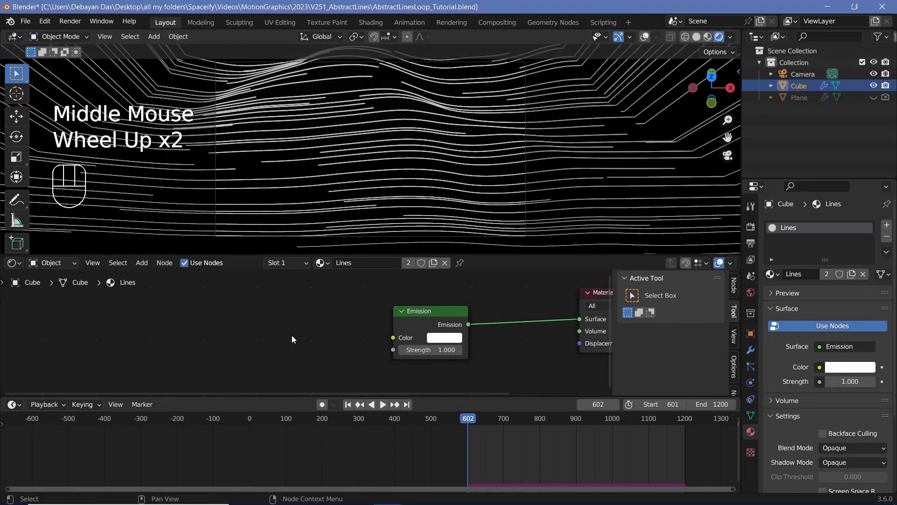
scroll(292, 335, down, 2)
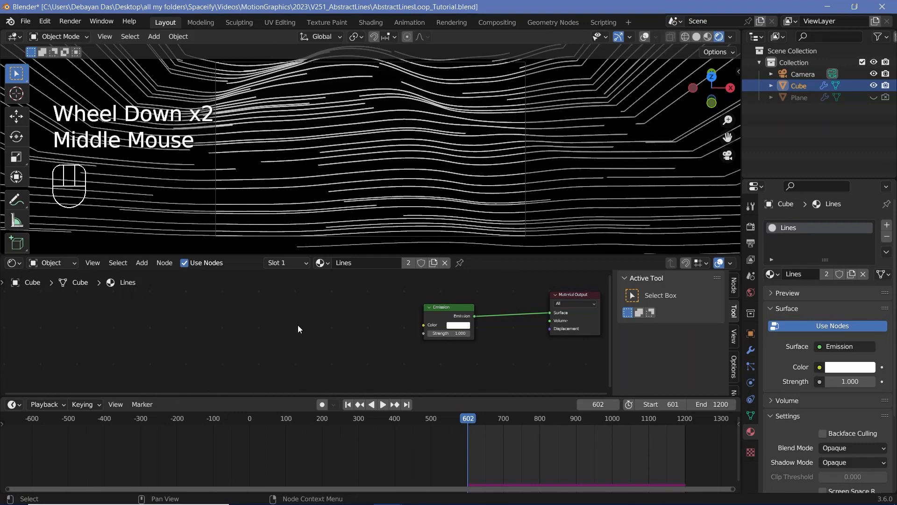
scroll(298, 328, up, 2)
key(shift+a)
mouse_move(284, 327)
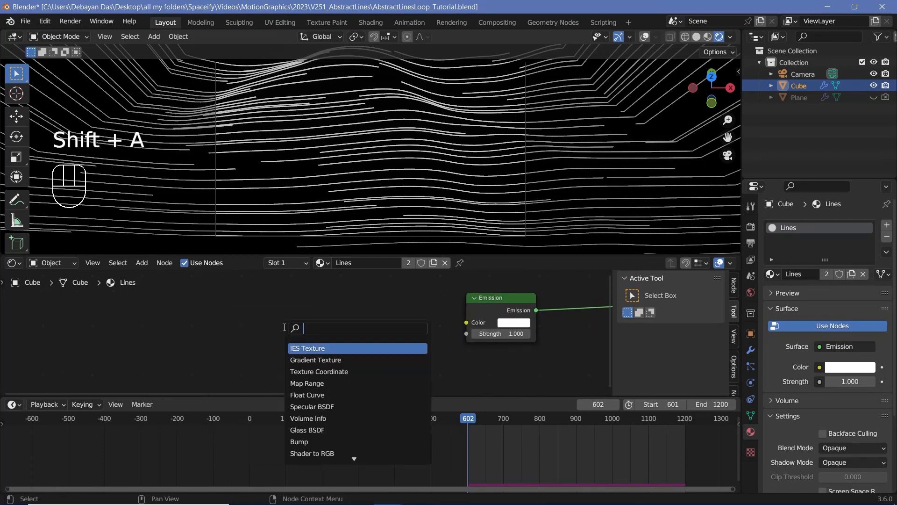
text(att)
key(Return)
scroll(257, 352, up, 2)
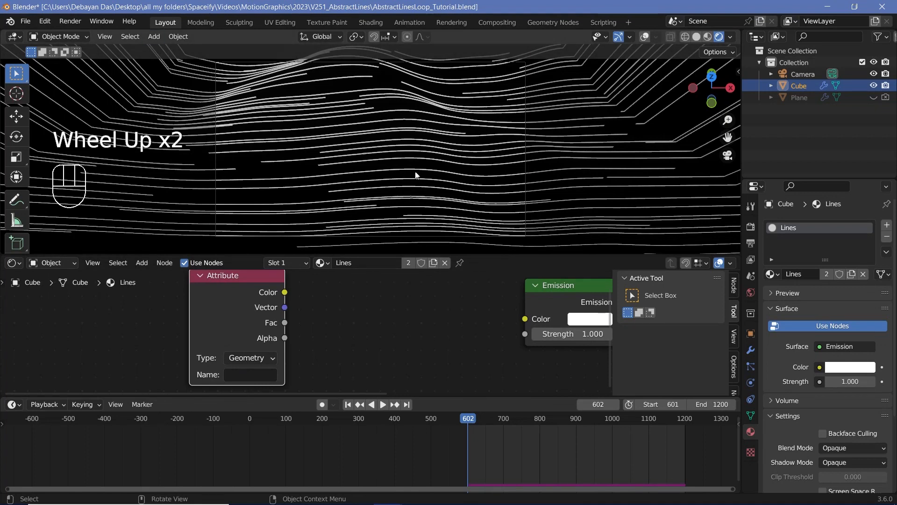
click(254, 370)
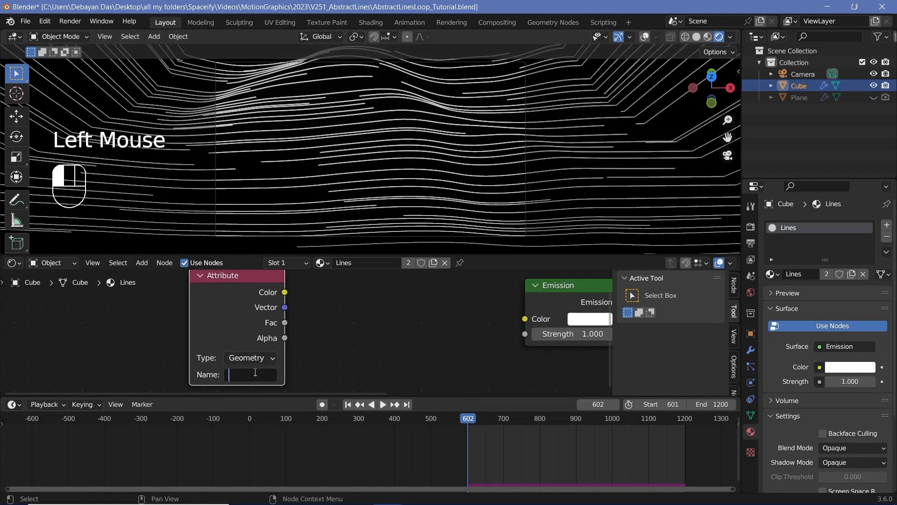
text(randf)
key(Return)
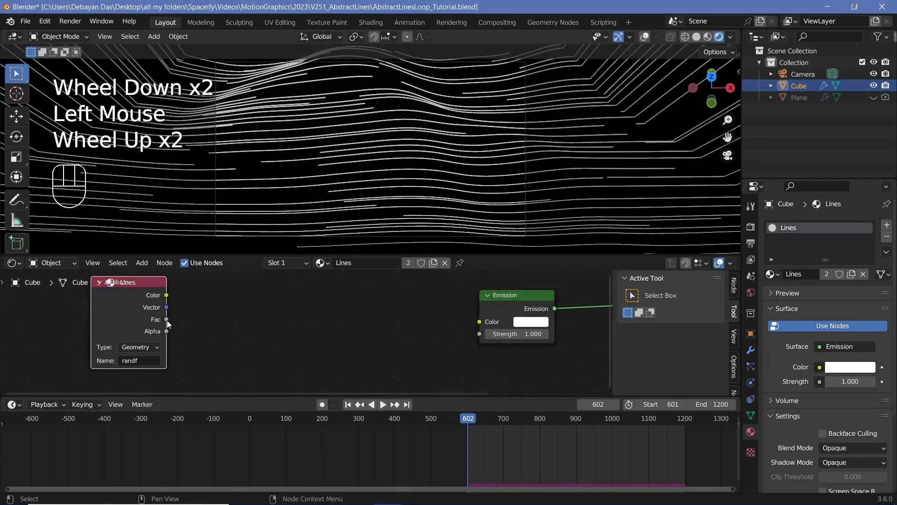
- Add a Color Ramp node and connect the Fac output of the randf Attribute node to its Fac input
drag(167, 320, 242, 337)
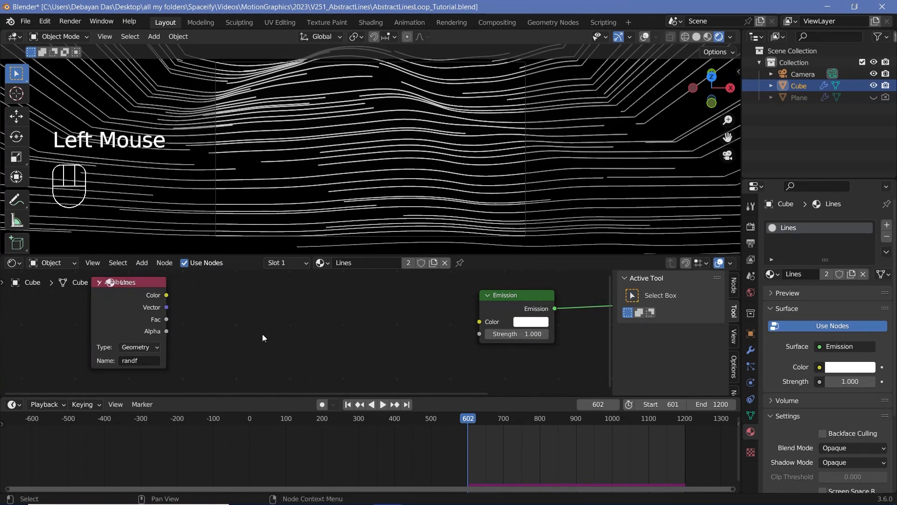
key(shift+a)
click(246, 326)
text(colo)
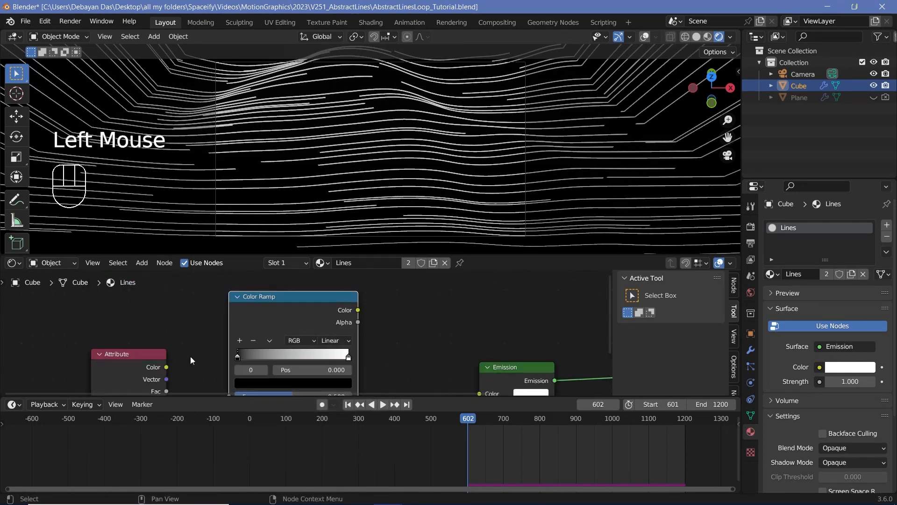
middle_drag(165, 394, 182, 356)
drag(182, 359, 246, 359)
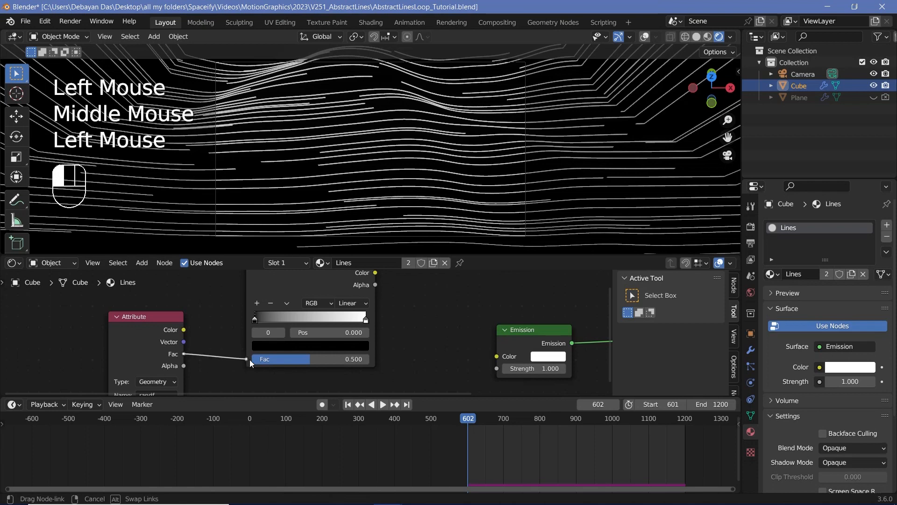
- Add a middle stop to the Color Ramp at about 0.469 and move the outer stops to about 0.084 and 0.927
scroll(264, 359, up, 2)
middle_drag(249, 359, 290, 339)
scroll(287, 333, up, 1)
scroll(287, 333, up, 1)
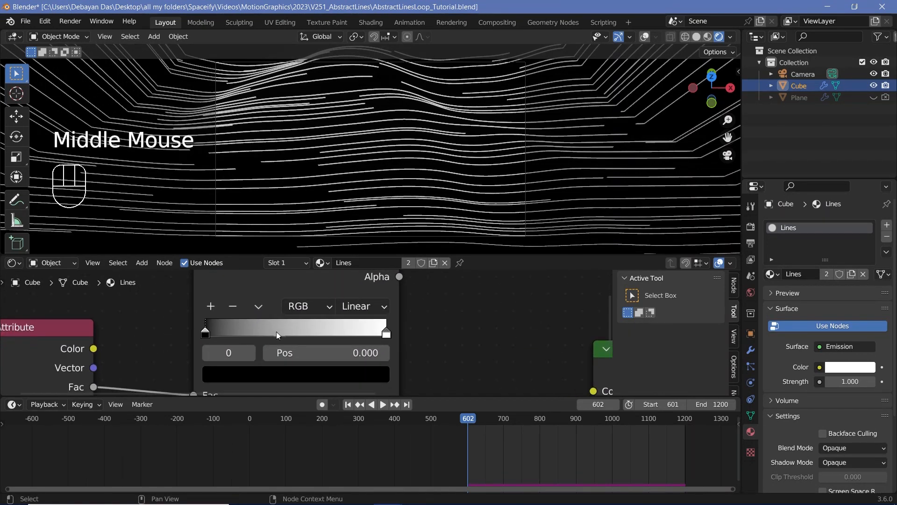
ctrl+click(293, 332)
drag(297, 337, 293, 337)
scroll(270, 351, down, 1)
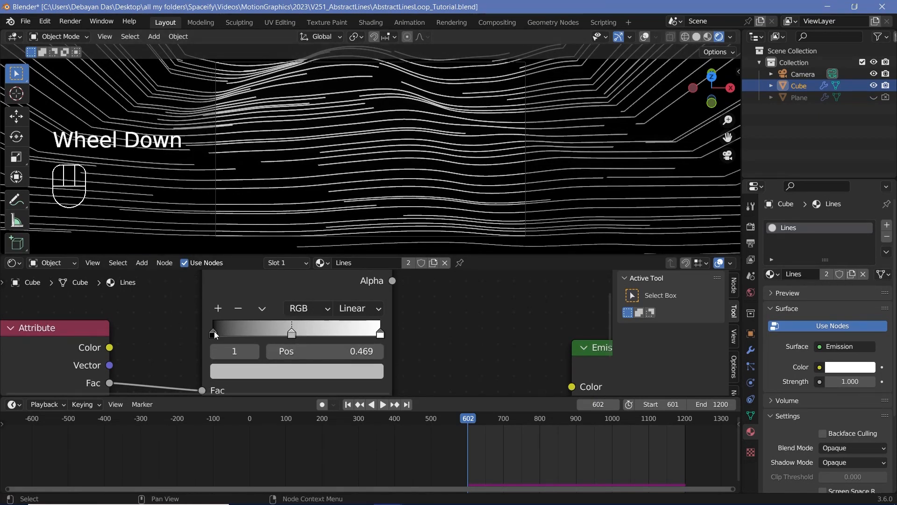
drag(214, 333, 225, 334)
drag(380, 334, 368, 336)
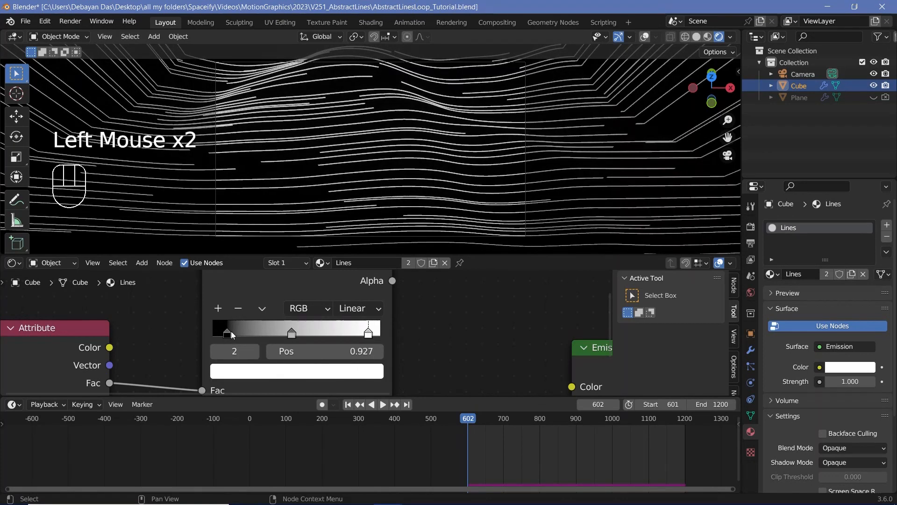
- Color the Color Ramp stops cyan for the first, white for the middle and orange for the last
click(227, 333)
click(259, 376)
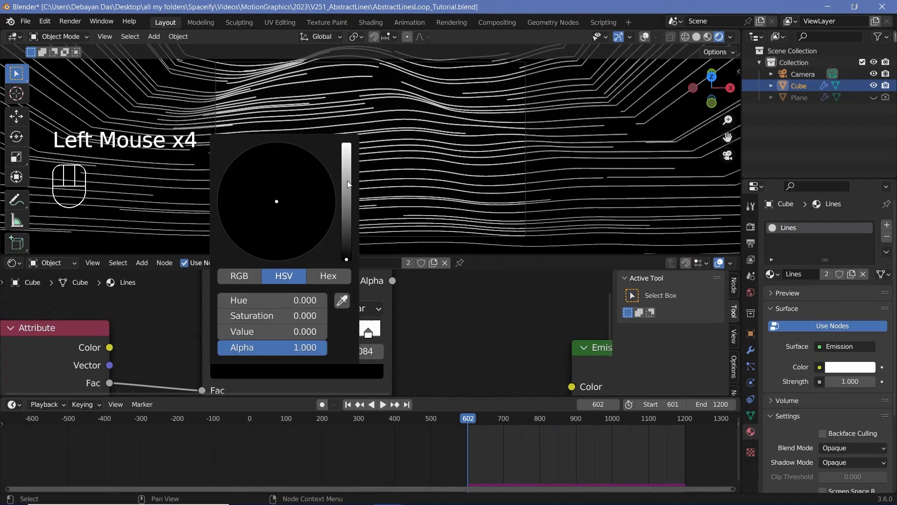
drag(347, 180, 347, 142)
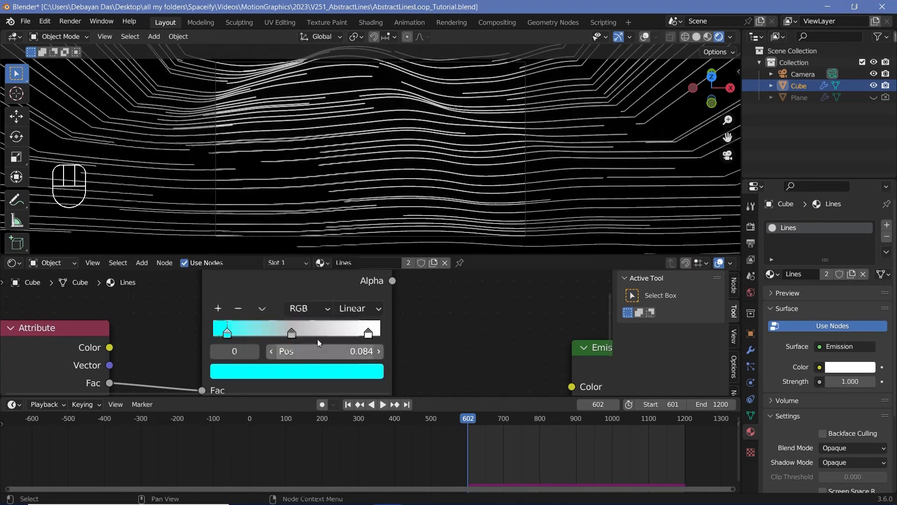
click(292, 332)
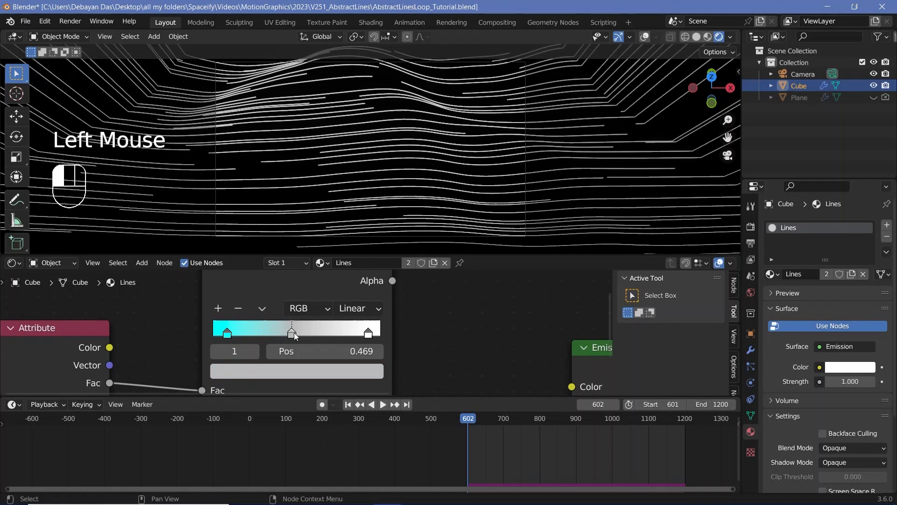
click(297, 369)
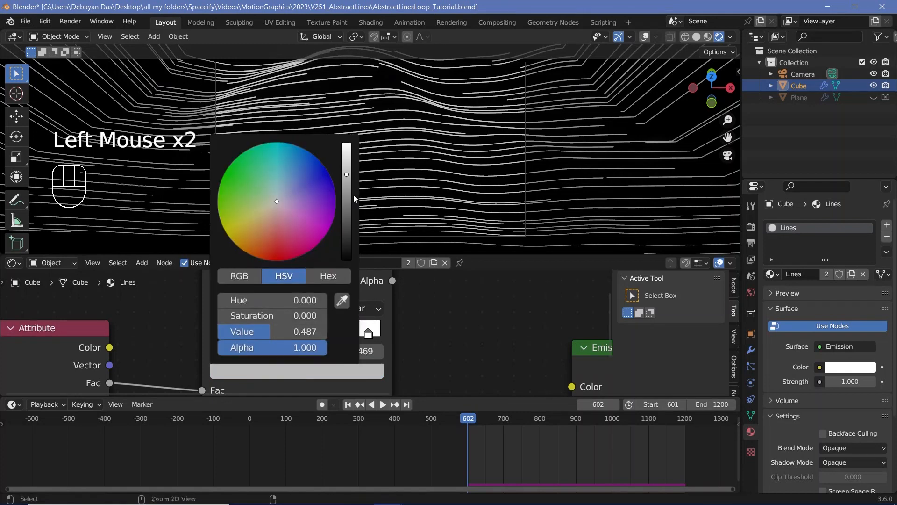
click(369, 335)
click(297, 369)
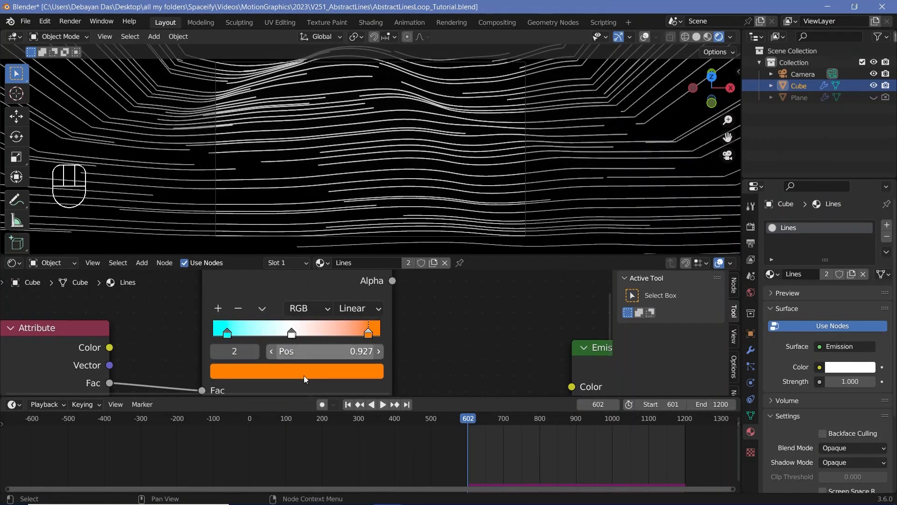
- Connect the Color Ramp's Color output to the Color input of the Emission shader
scroll(373, 337, down, 2)
scroll(368, 335, up, 2)
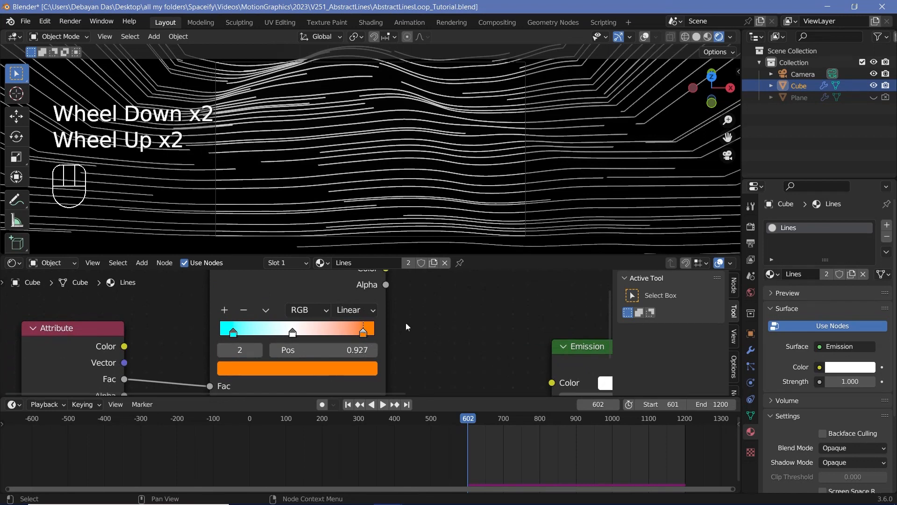
scroll(405, 332, down, 2)
drag(365, 285, 486, 369)
scroll(306, 333, up, 2)
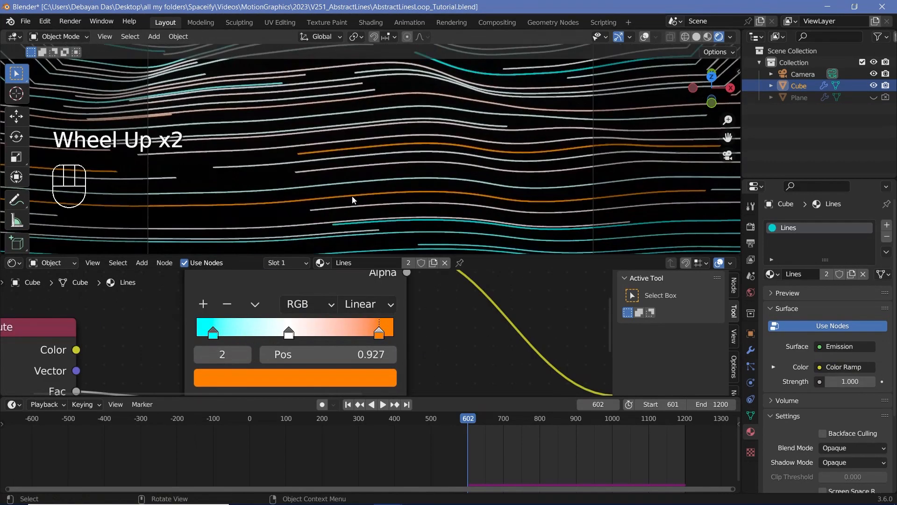
scroll(352, 195, down, 3)
scroll(530, 177, up, 1)
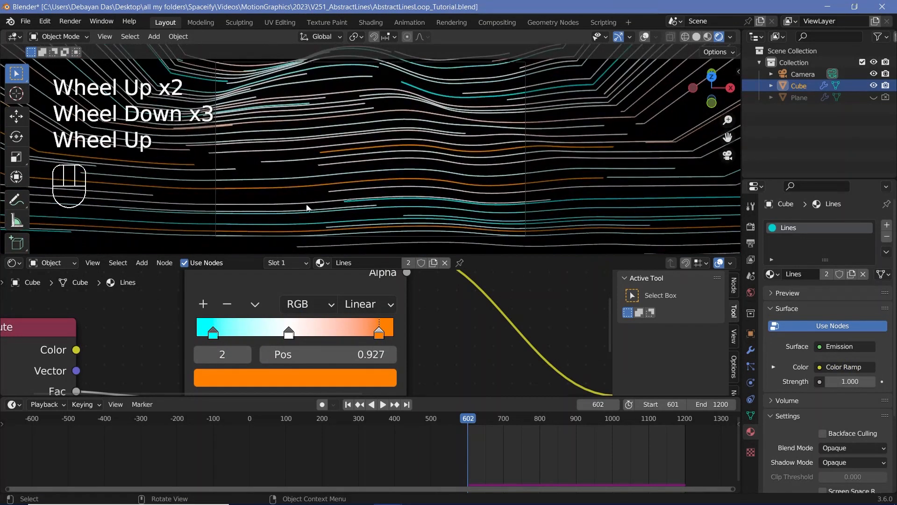
- Move the orange stop inward and the cyan stop to about 0.218 on the Color Ramp
drag(379, 336, 353, 336)
drag(232, 338, 245, 338)
scroll(392, 136, down, 2)
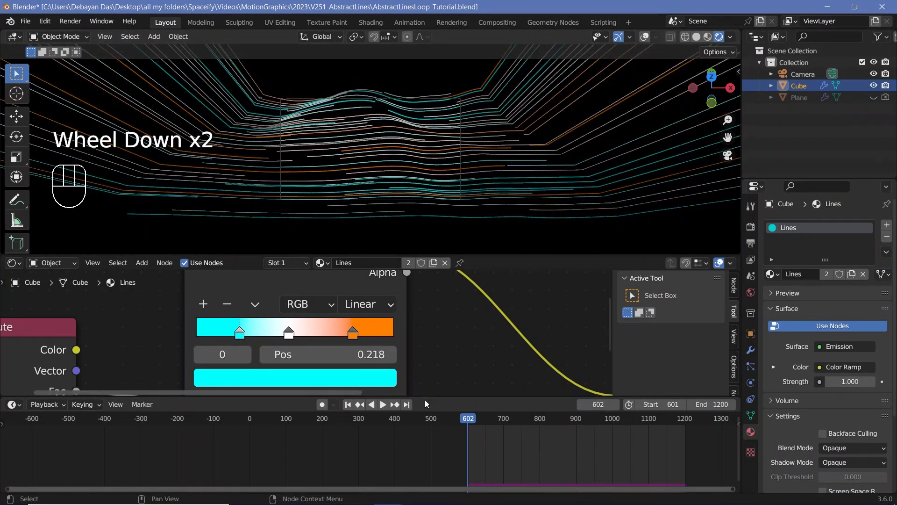
- Compare the colored lines at frame 1200 with those at frame 600 to check the loop
click(685, 419)
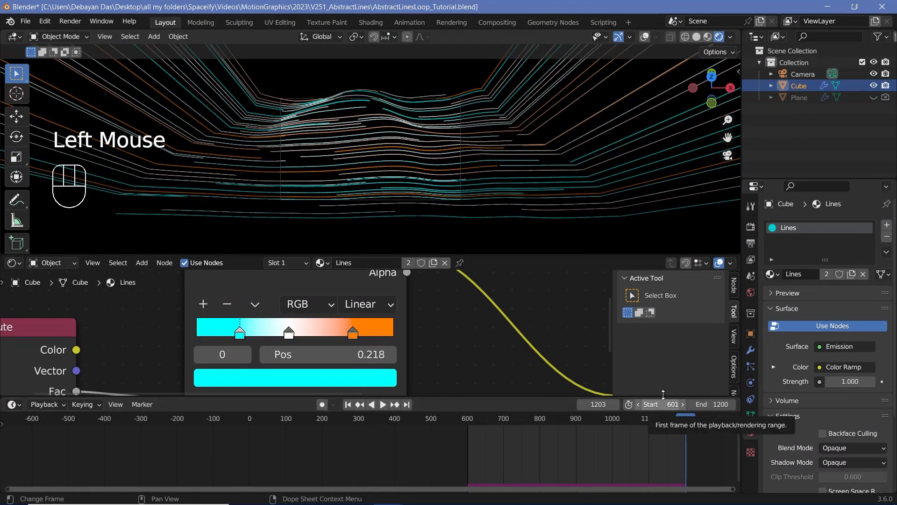
key(Left)
key(Left)
key(Left)
click(602, 403)
text(600)
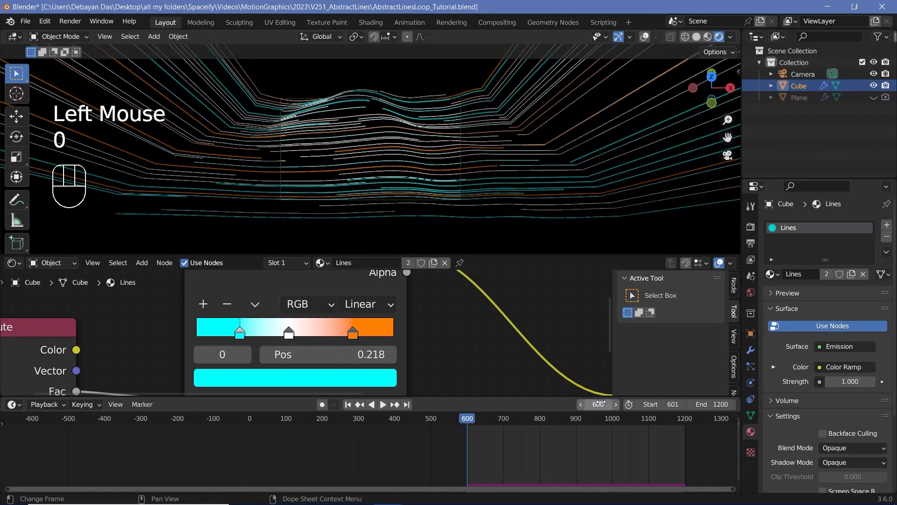
key(Return)
scroll(350, 173, up, 4)
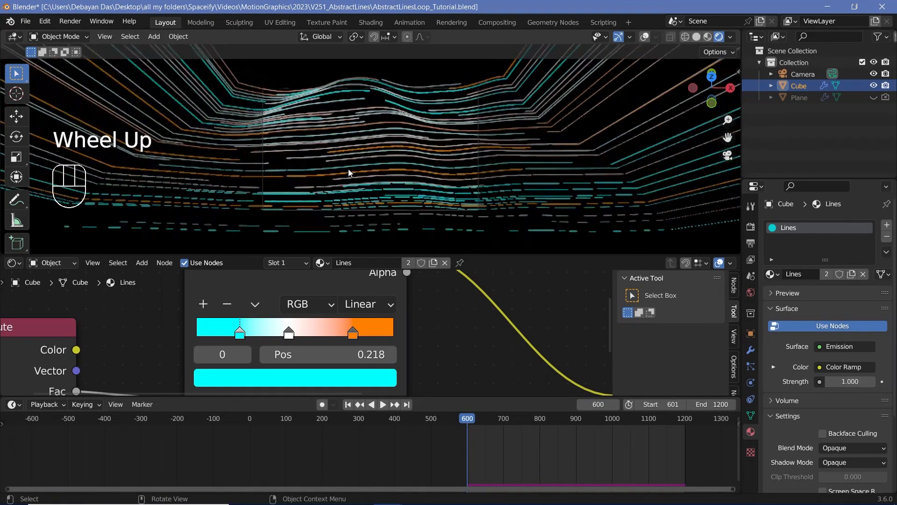
scroll(334, 177, down, 3)
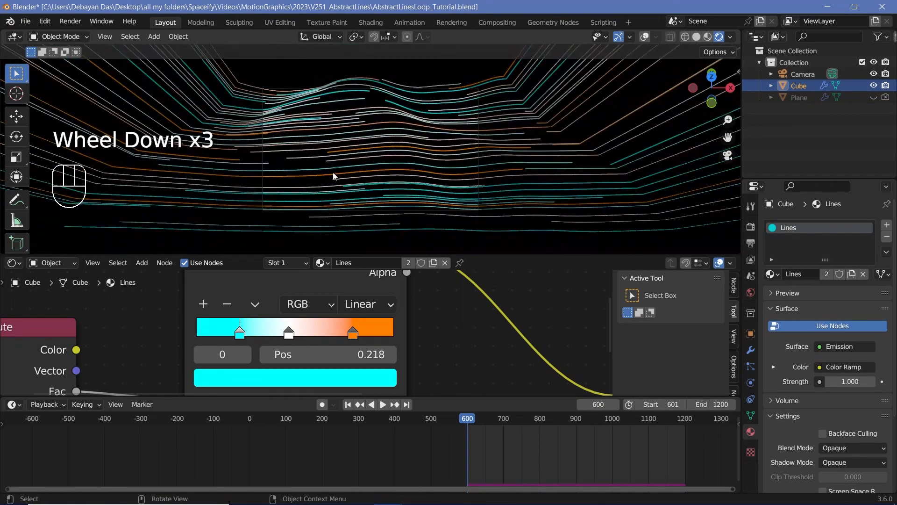
- Add a second Attribute node below the randf Attribute and Color Ramp nodes
scroll(434, 377, down, 3)
scroll(441, 332, up, 2)
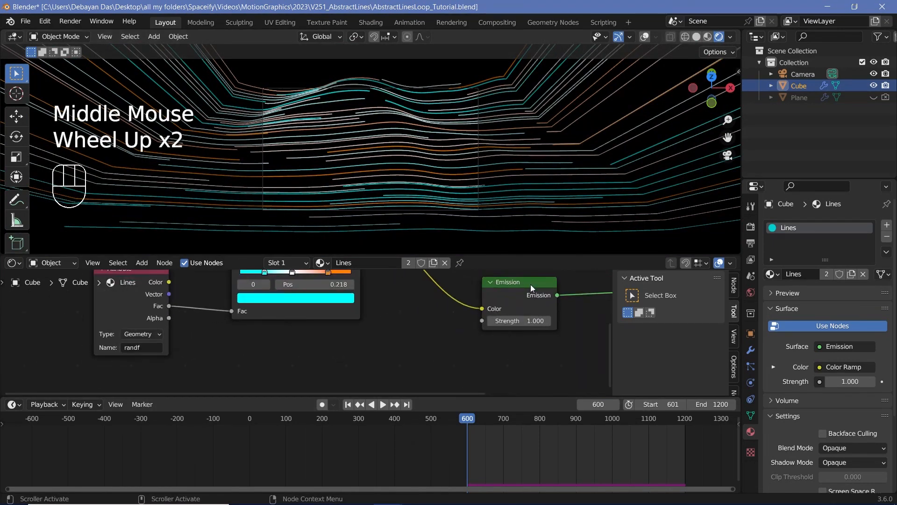
click(484, 326)
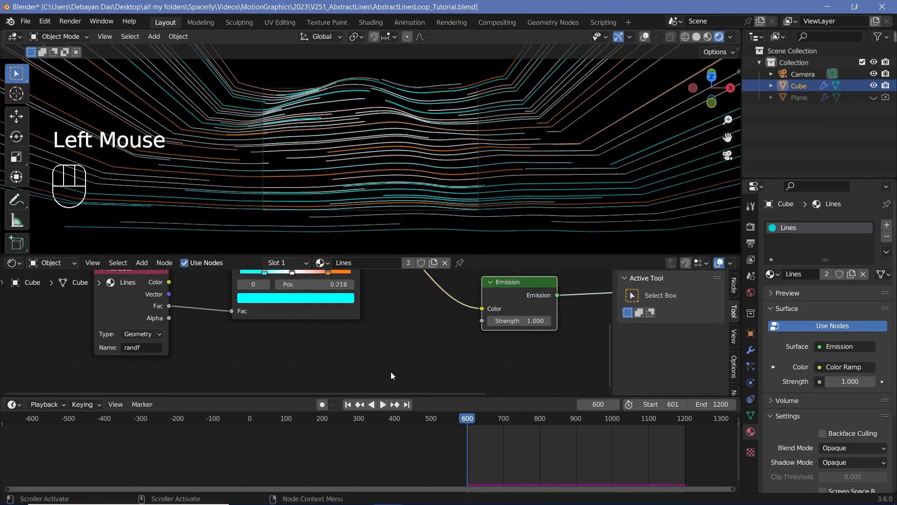
middle_drag(391, 371, 383, 356)
scroll(382, 356, down, 1)
key(shift+a)
click(332, 355)
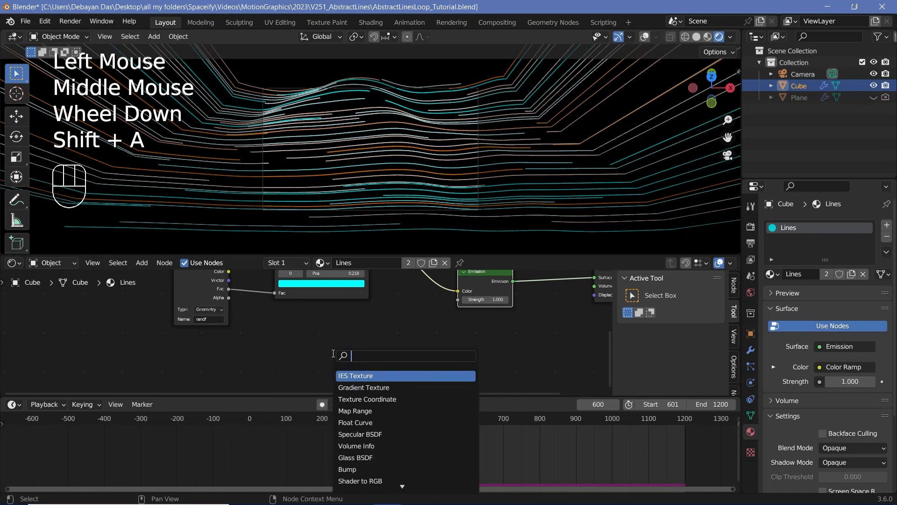
text(atr)
key(Return)
click(254, 376)
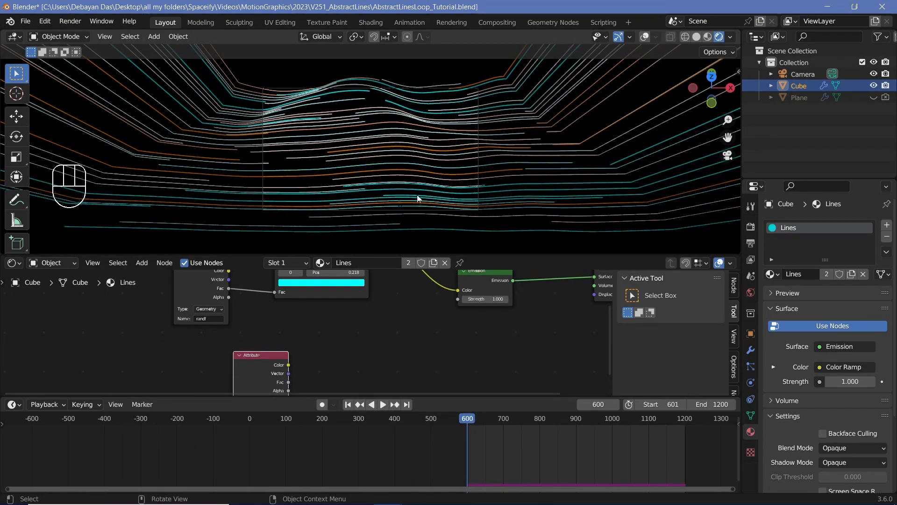
- Name the attribute read by the second Attribute node "fac"
middle_drag(344, 341, 399, 281)
scroll(398, 280, up, 4)
click(328, 345)
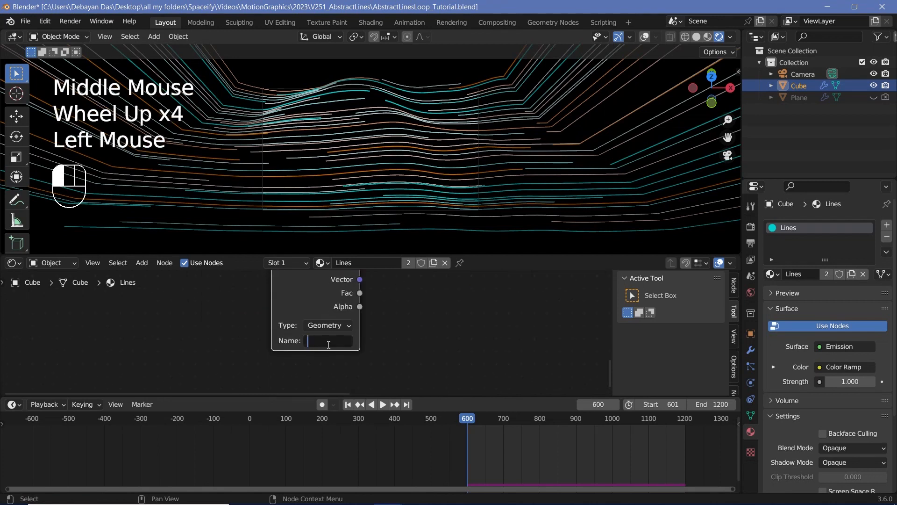
text(fac)
key(Return)
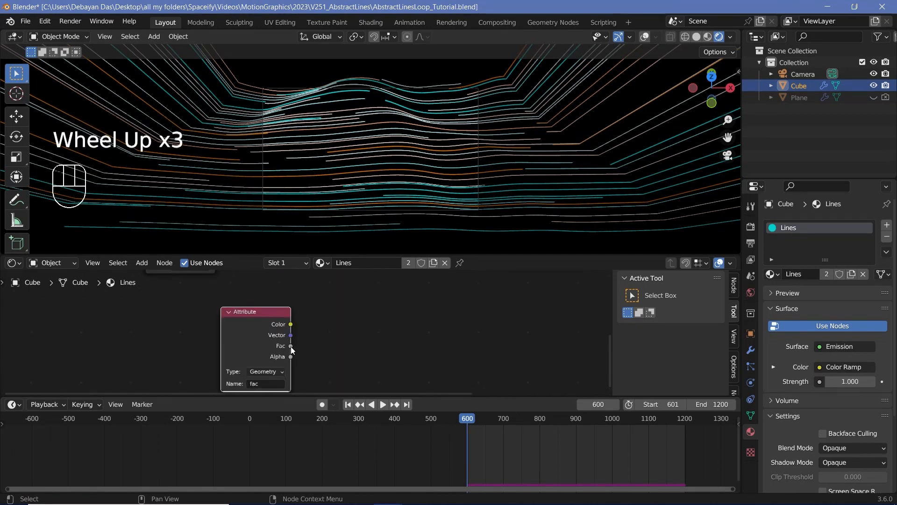
- Connect the fac Attribute node's Fac output to the Strength input of the Emission shader
click(370, 335)
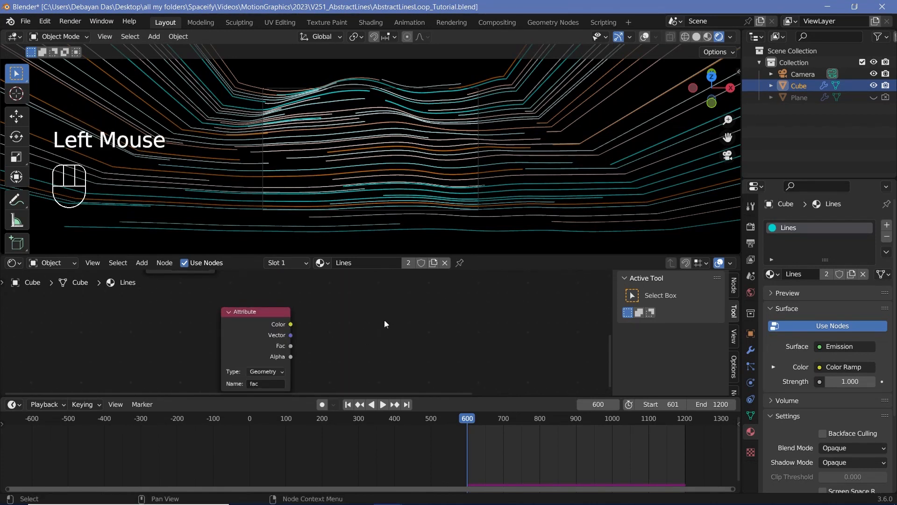
scroll(384, 320, down, 2)
middle_drag(373, 321, 329, 349)
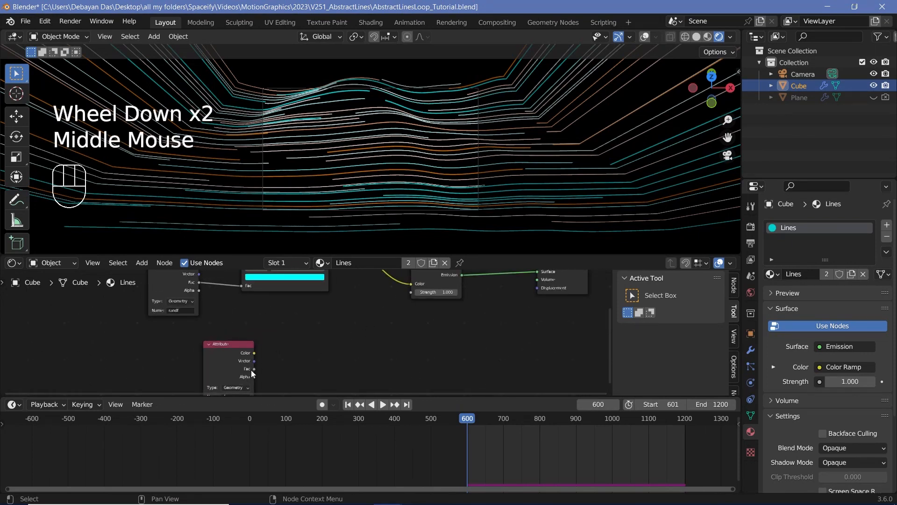
drag(253, 368, 411, 292)
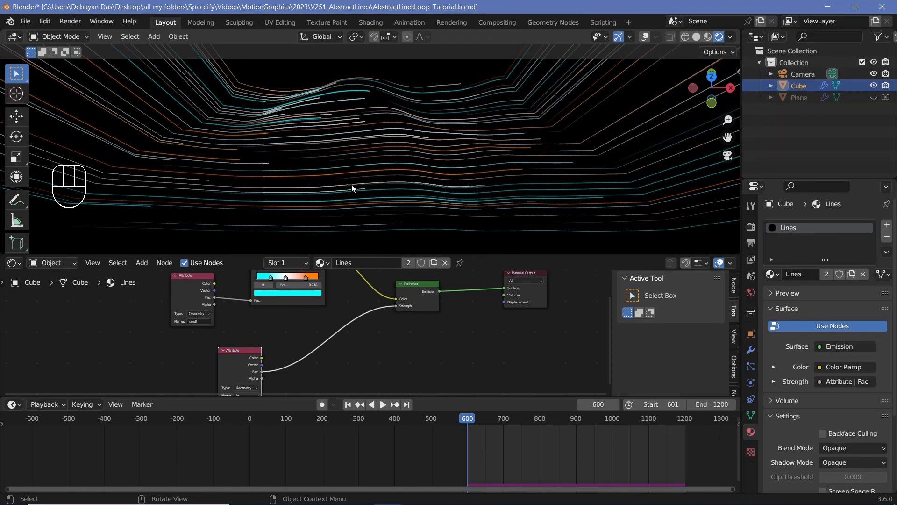
- Insert a Math node set to Add with a value of 0.5 between the fac Attribute and the Emission Strength
middle_drag(409, 336, 447, 294)
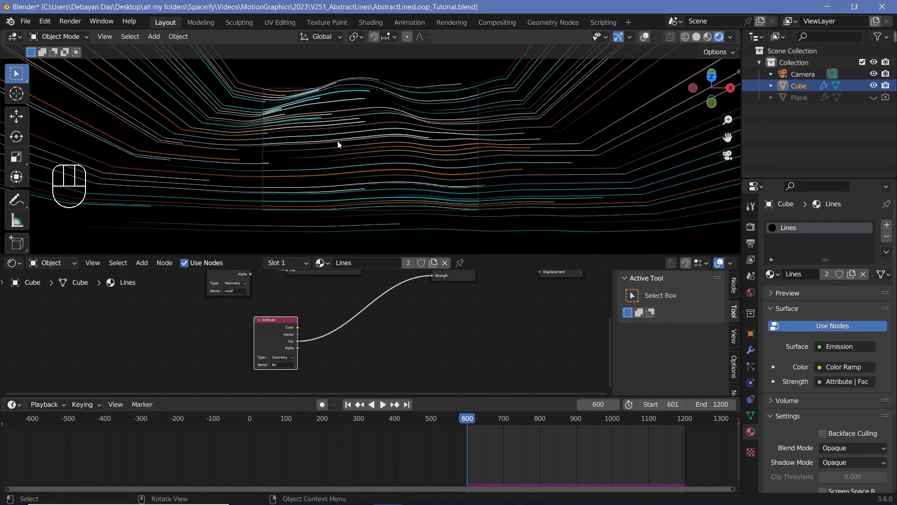
scroll(343, 357, up, 2)
key(shift+a)
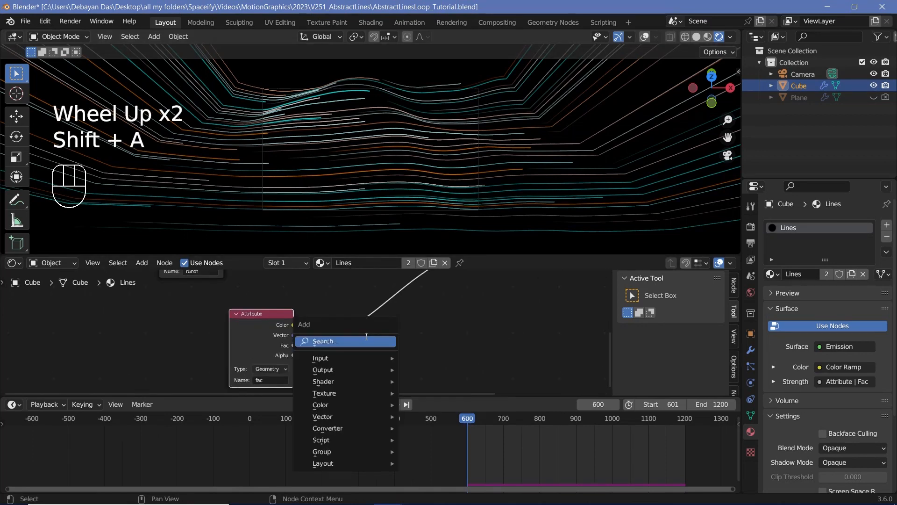
click(366, 341)
text(math)
key(Return)
click(389, 321)
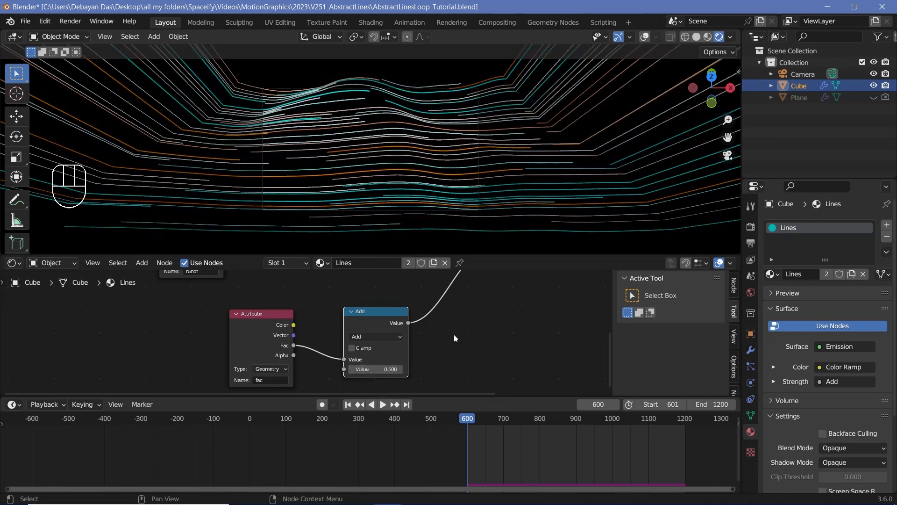
- Add a second Math node beside the Add node, set it to Power and give it an exponent of 5.5
key(shift+a)
click(471, 316)
text(math)
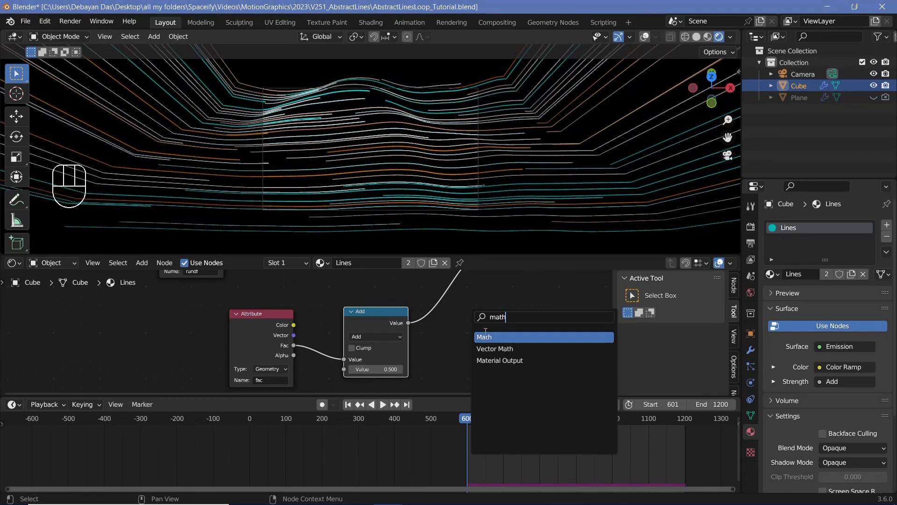
key(Return)
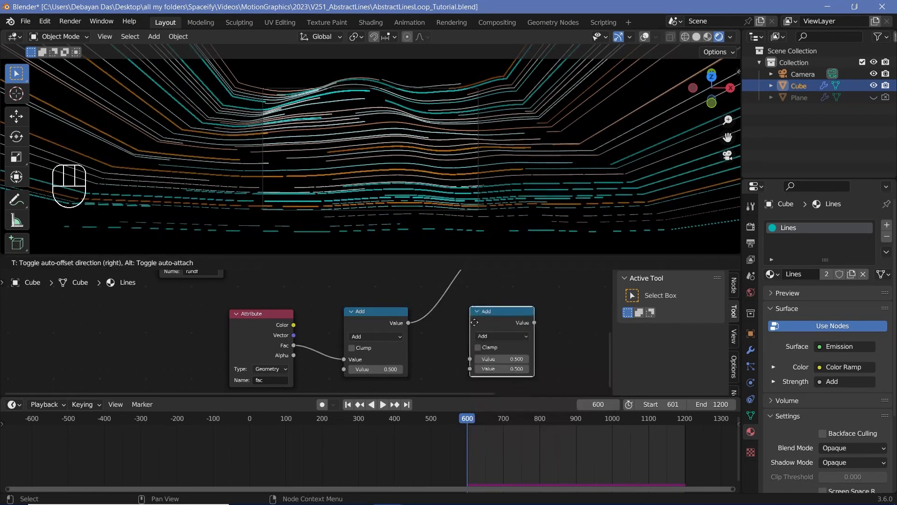
click(477, 340)
click(478, 340)
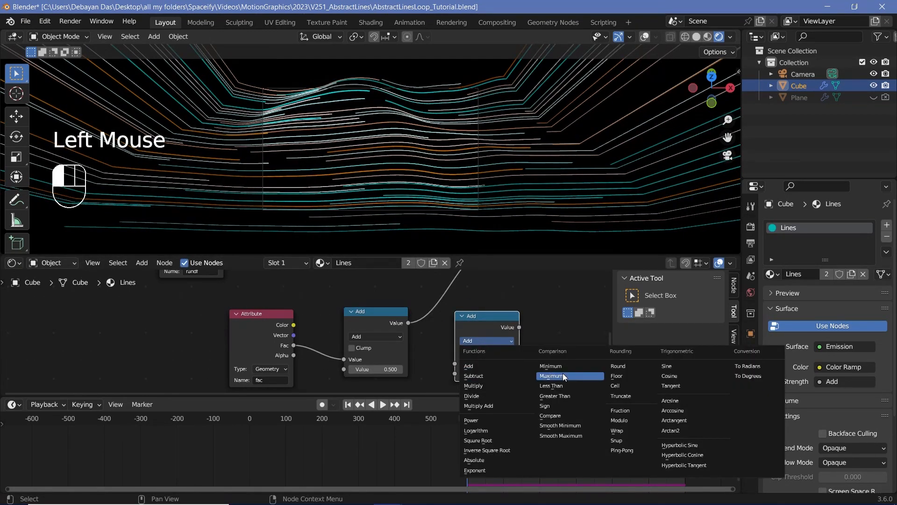
click(472, 420)
drag(483, 325, 494, 312)
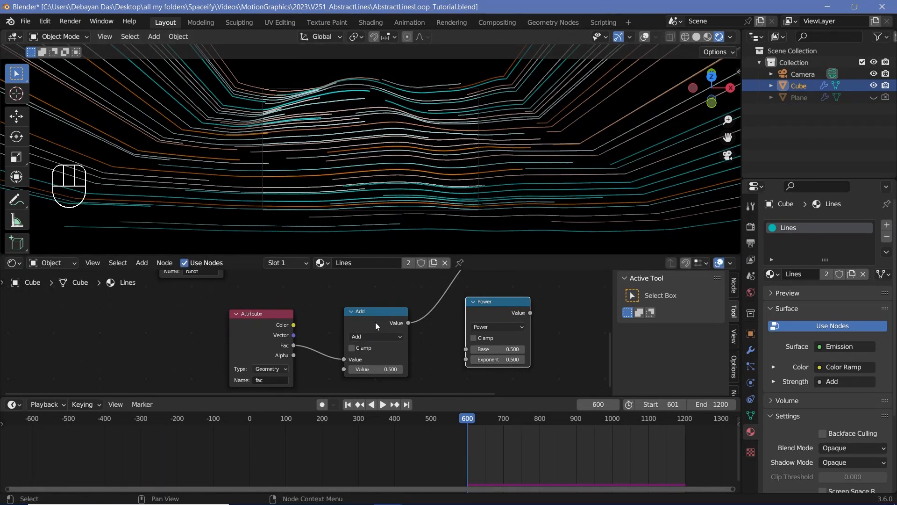
click(495, 358)
text(5.5)
key(Return)
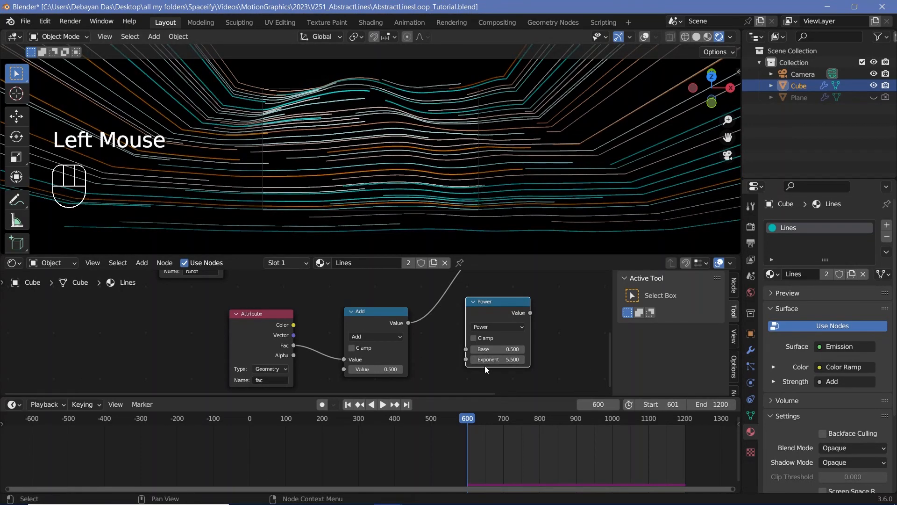
- Place the Power node on the link between the Add node and the Emission Strength
drag(372, 308, 369, 288)
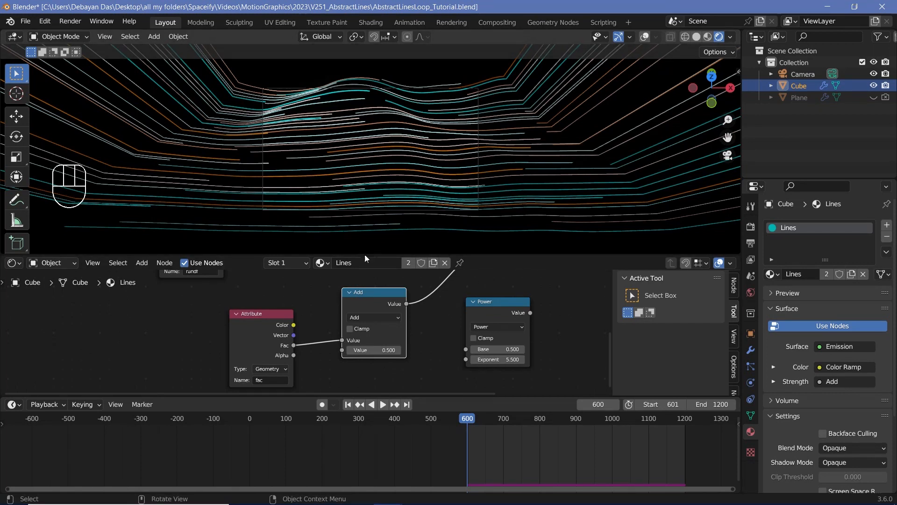
middle_drag(463, 318, 423, 321)
drag(457, 325, 390, 321)
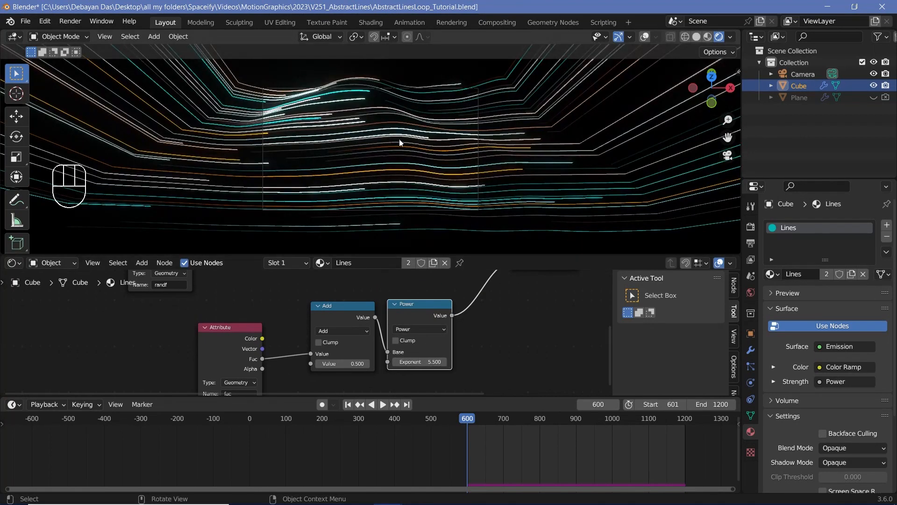
- Raise the Power node's exponent to about 25.1 and play the animation to preview the brighter lines
scroll(444, 155, up, 1)
scroll(446, 156, up, 2)
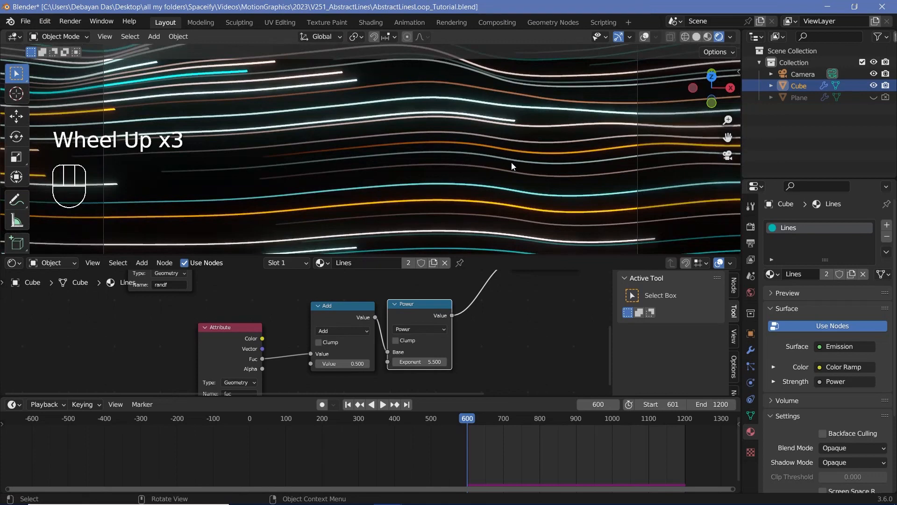
scroll(293, 195, down, 1)
scroll(427, 360, up, 1)
drag(427, 364, 456, 366)
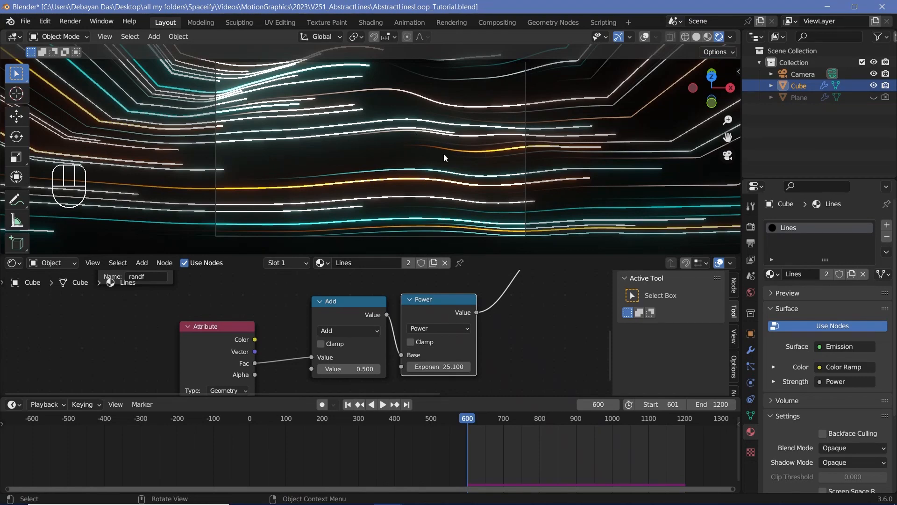
key(space)
key(space)
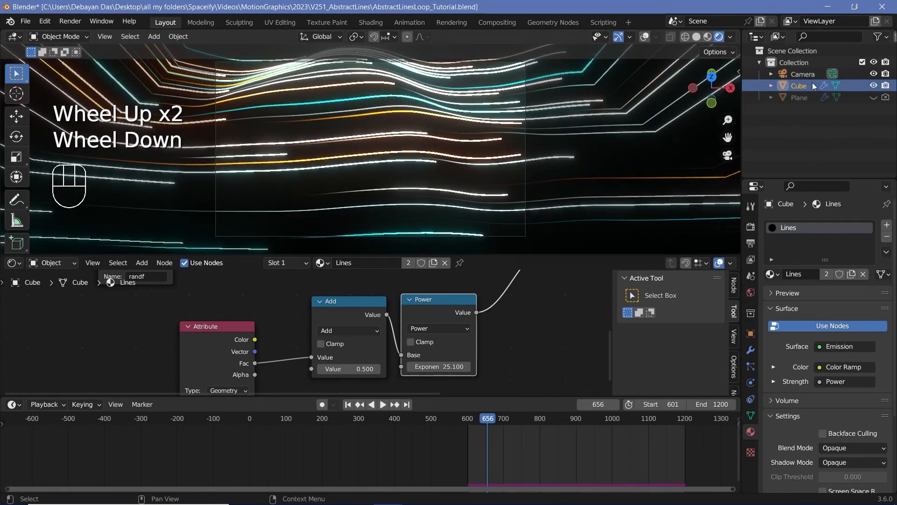
- Set the Camera's viewport passepartout to 1.0 to black out everything outside the frame
click(803, 75)
click(778, 435)
scroll(778, 435, down, 2)
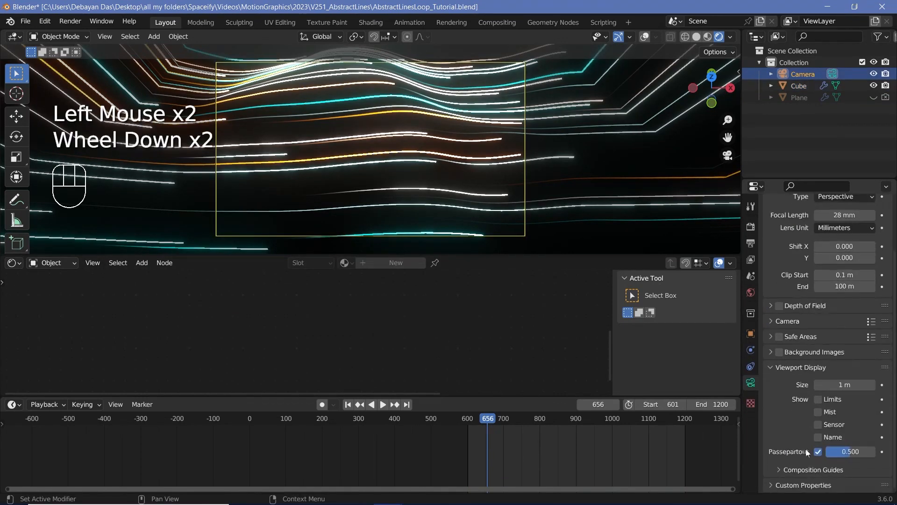
click(818, 451)
- Play the animation through the camera to check the glowing lines within the frame
key(space)
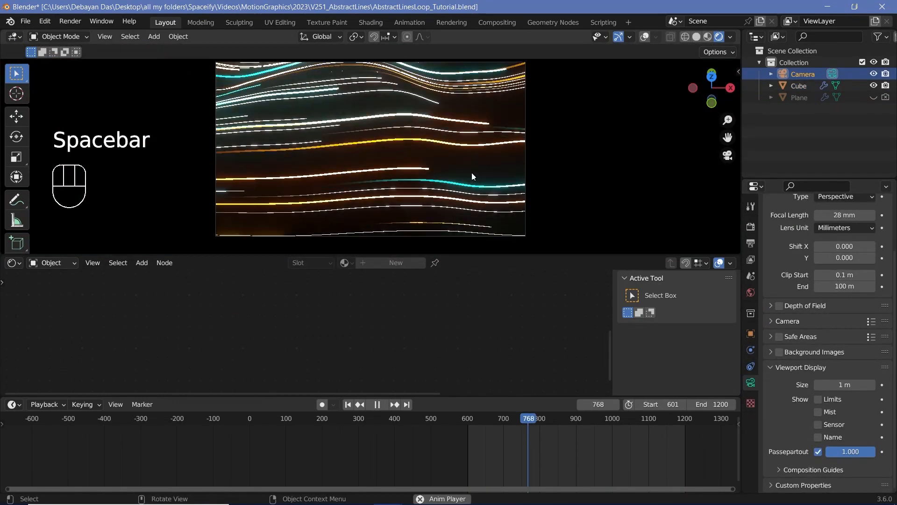
key(space)
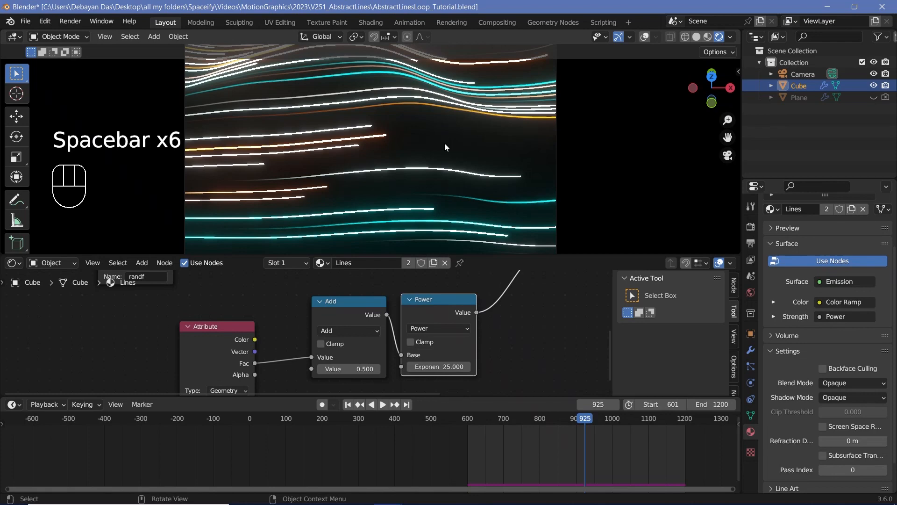
key(space)
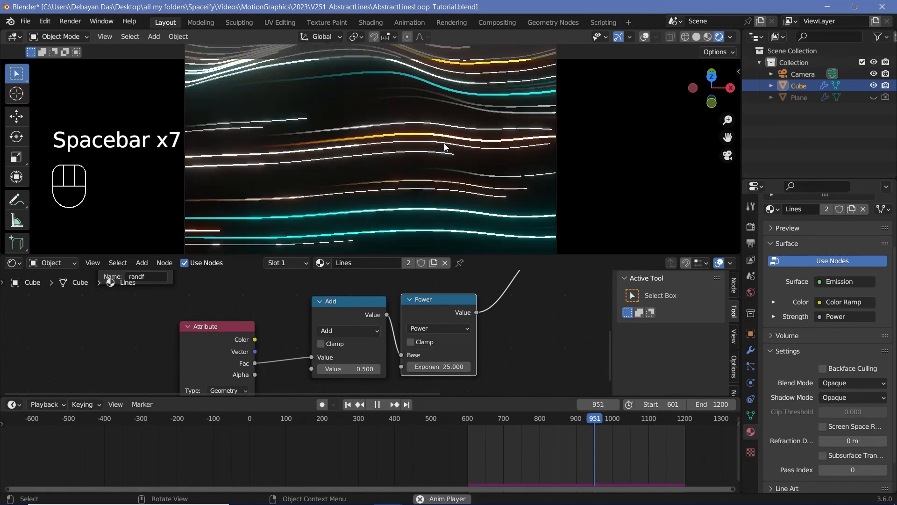
- Duplicate the hidden Plane in place, leaving the copy shown and the original hidden in viewport and render
click(796, 100)
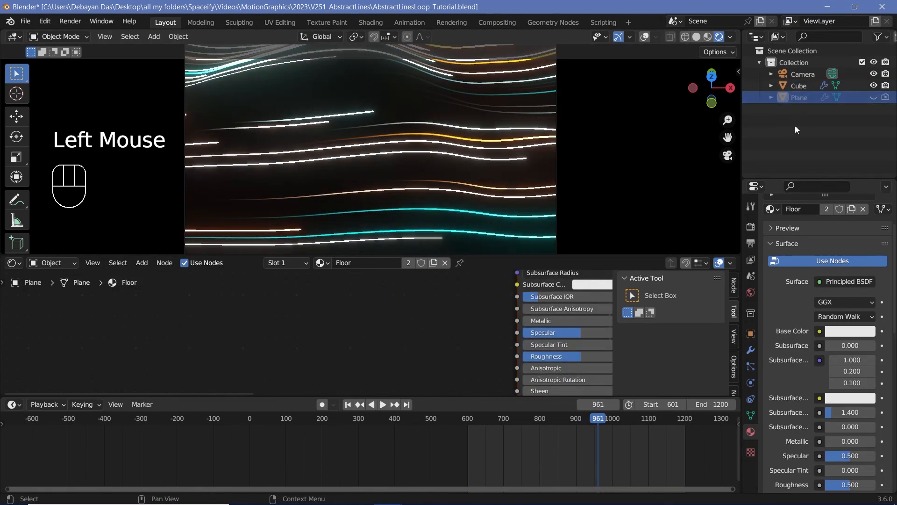
click(874, 98)
click(886, 97)
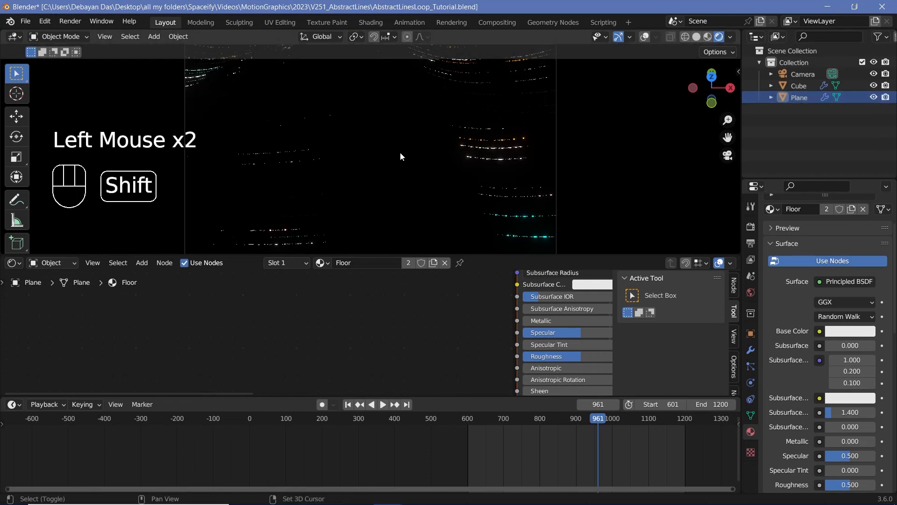
key(shift+d)
key(Return)
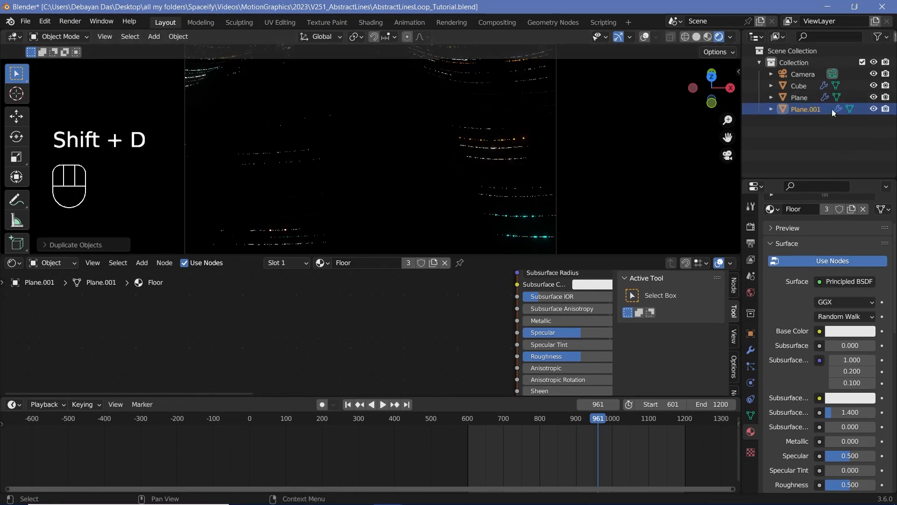
click(874, 97)
click(885, 97)
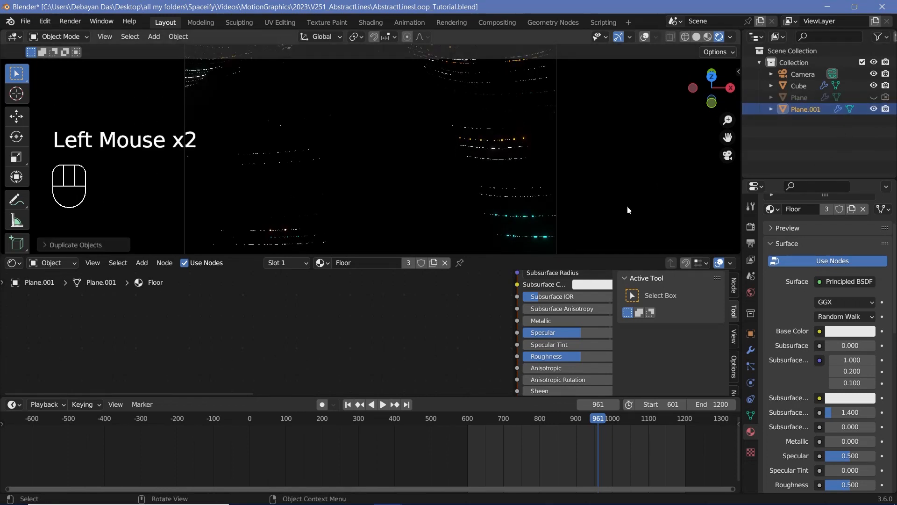
- Move the duplicated plane down about 0.27 m along Z so it sits beneath the lines
click(400, 204)
key(g)
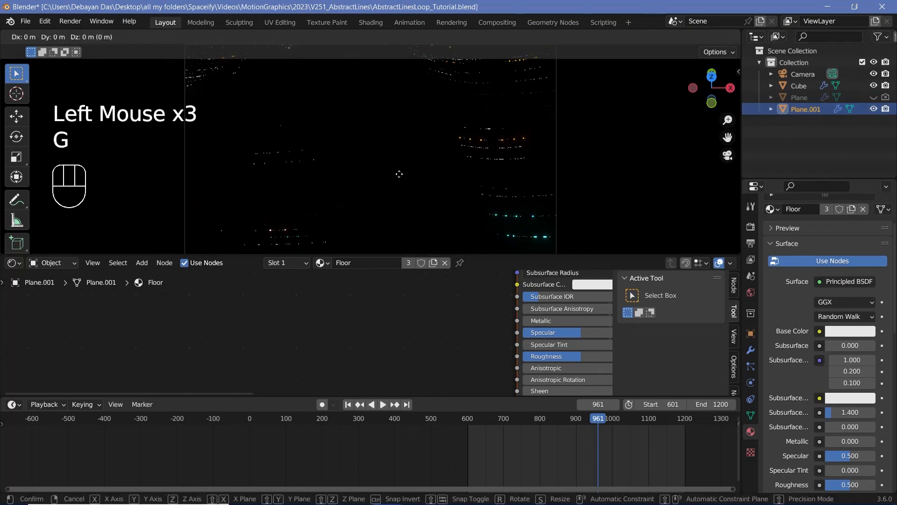
key(z)
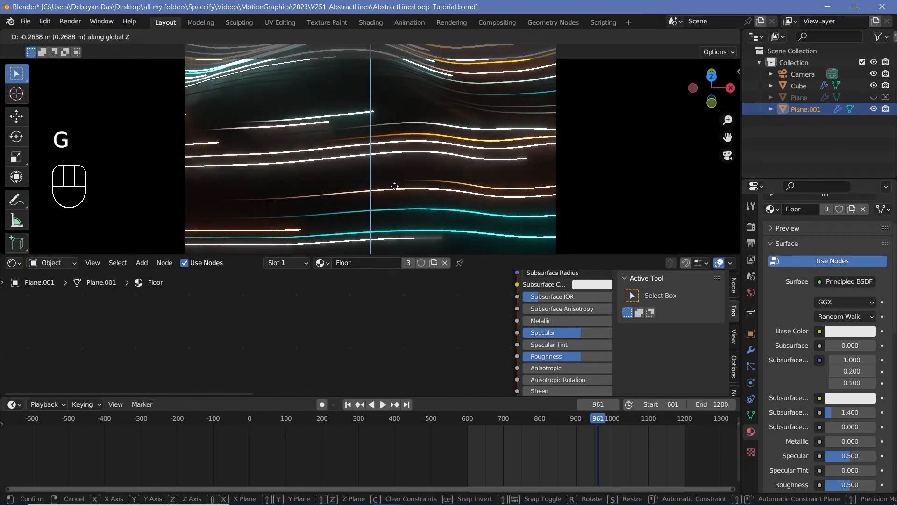
click(394, 186)
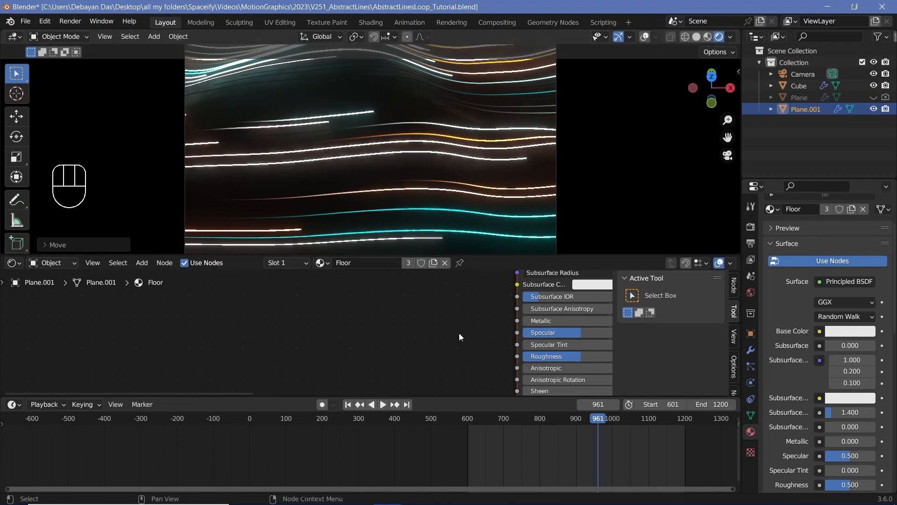
- Set the Floor material's Metallic to 1.0 and Roughness to 0.3 on its Principled BSDF
middle_drag(402, 360, 179, 404)
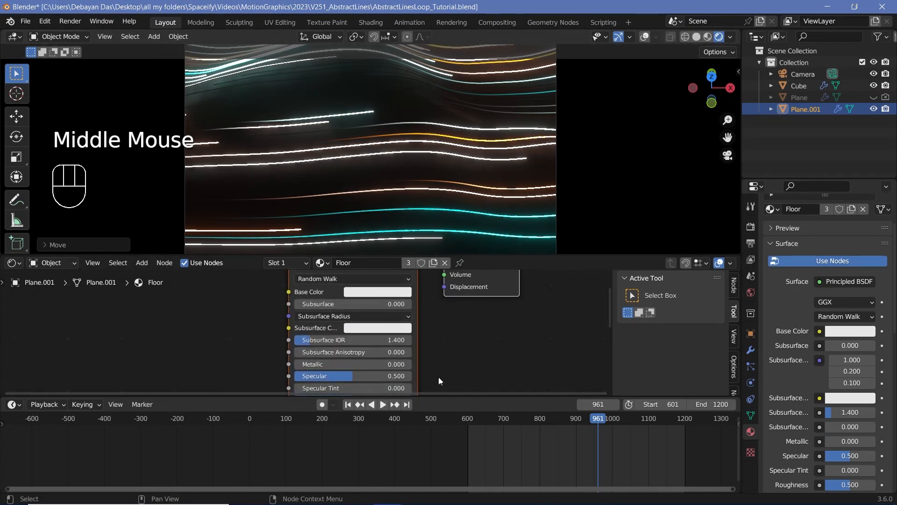
middle_drag(396, 379, 433, 337)
drag(433, 322, 513, 323)
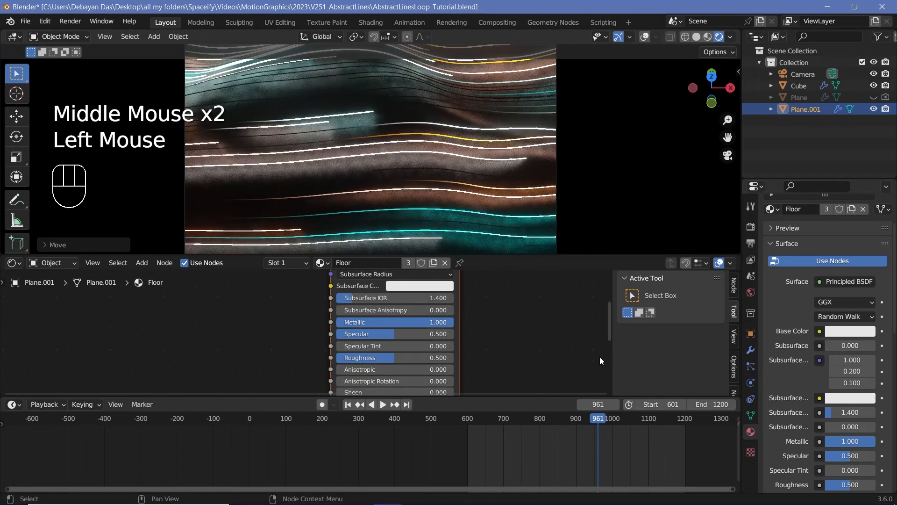
double_click(407, 358)
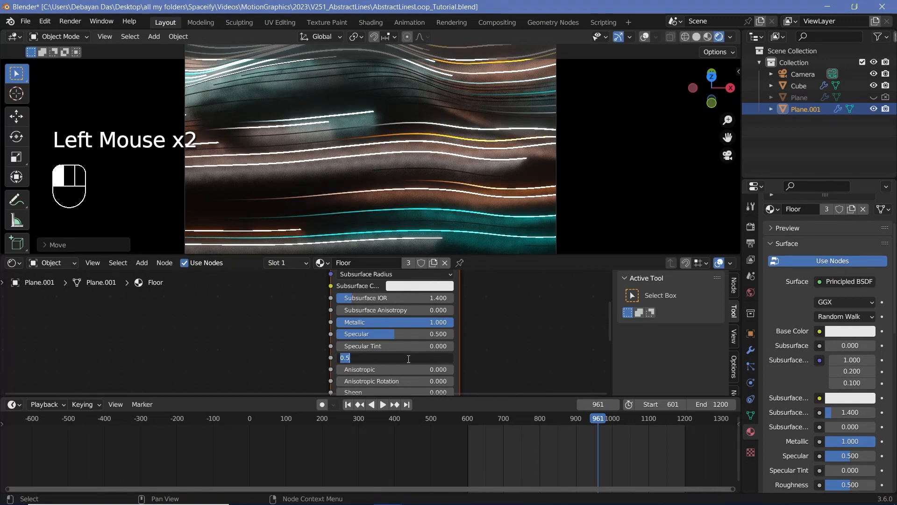
key(Return)
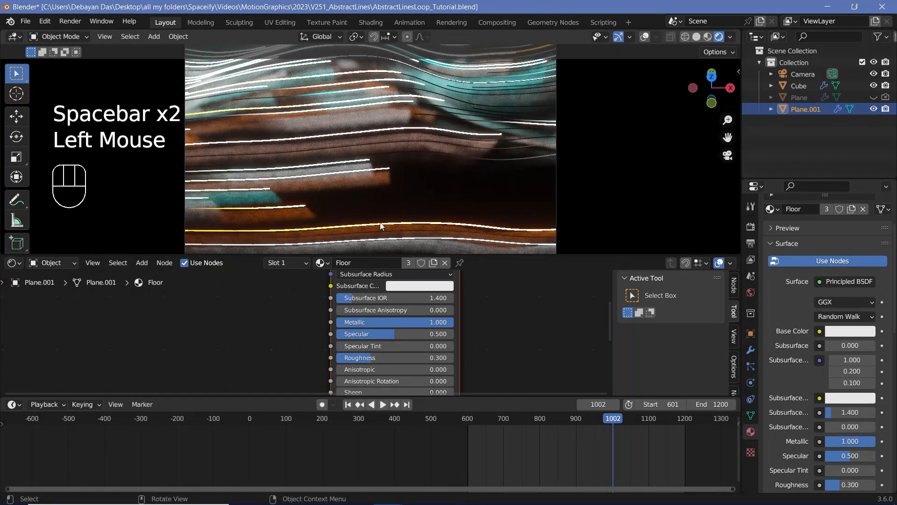
- Move the duplicated floor plane up about 0.15 m along Z, closer to the lines
key(g)
key(z)
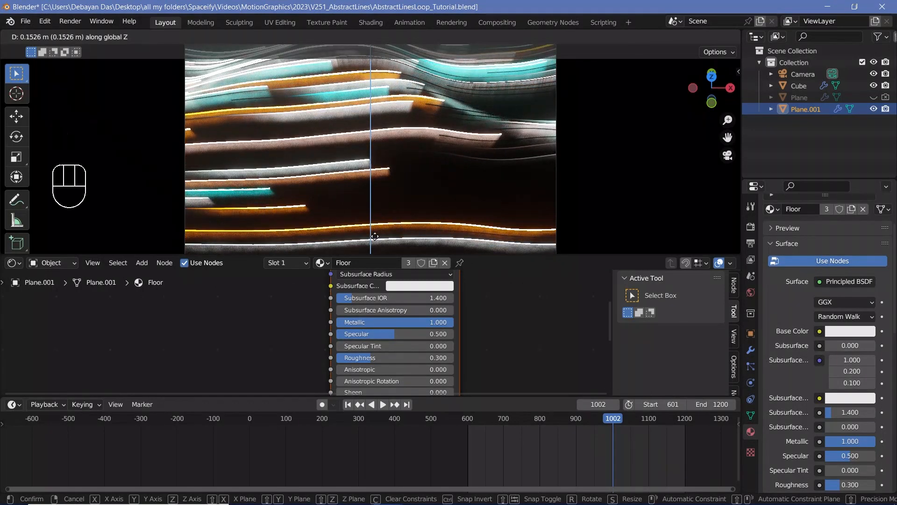
click(375, 236)
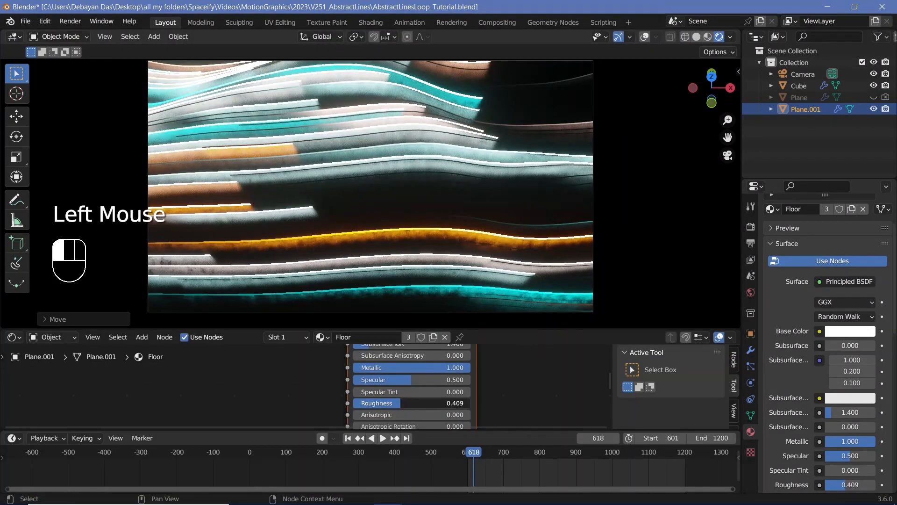
- Set the Floor material's Roughness to 0.6
drag(401, 403, 427, 404)
click(427, 403)
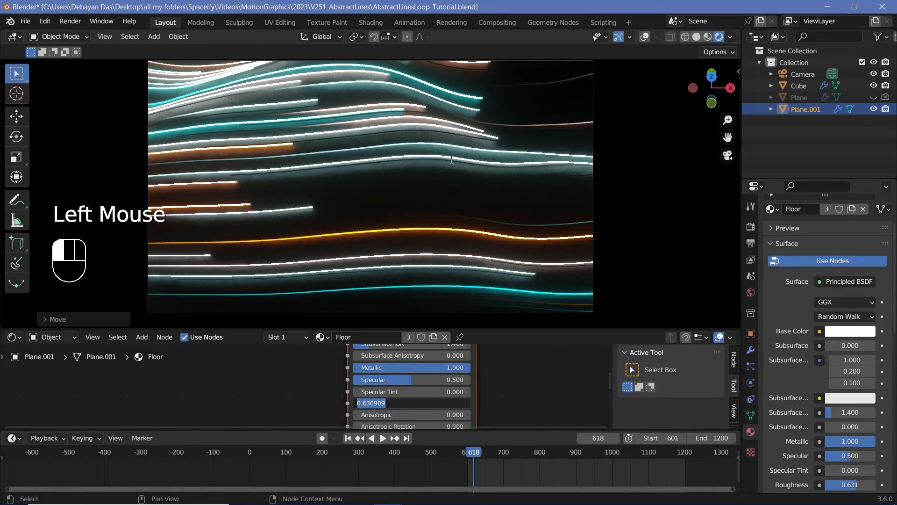
text(0.6)
key(Return)
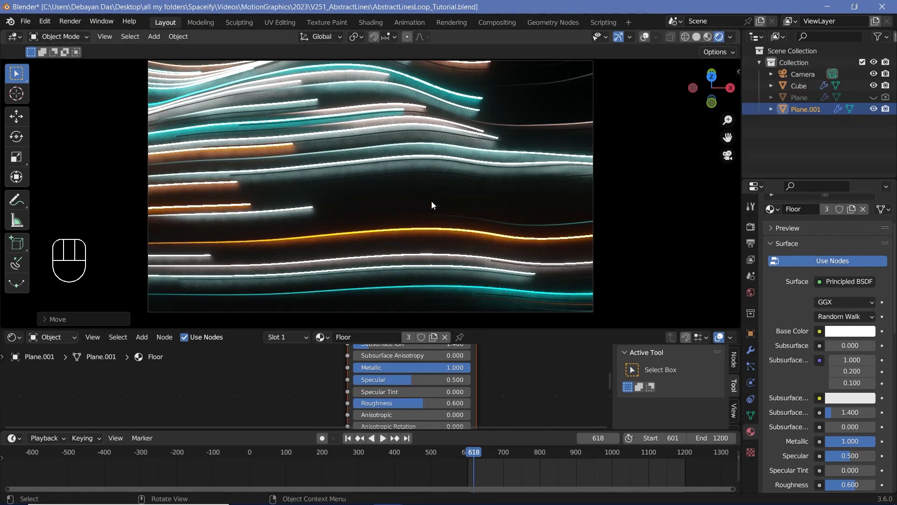
- Play the animation through the camera to check the lines' reflections on the metallic floor
key(space)
key(space)
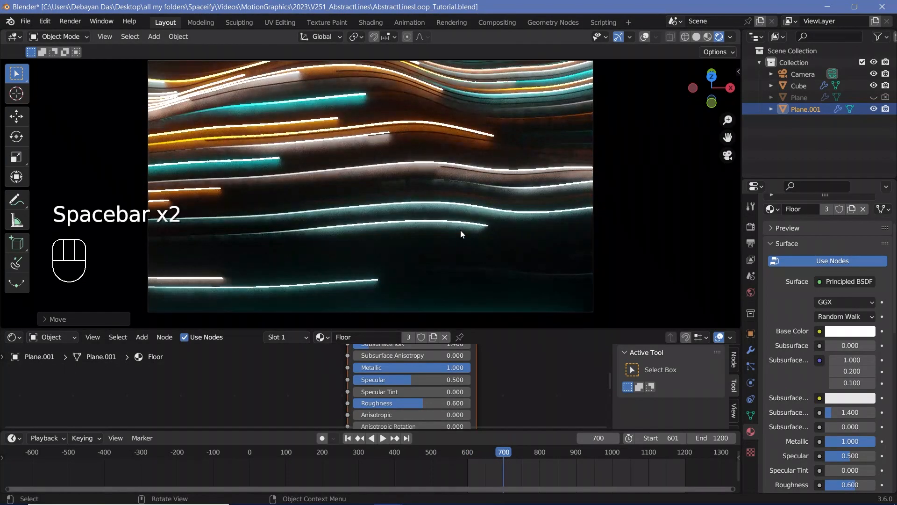
scroll(393, 210, down, 2)
scroll(394, 209, up, 1)
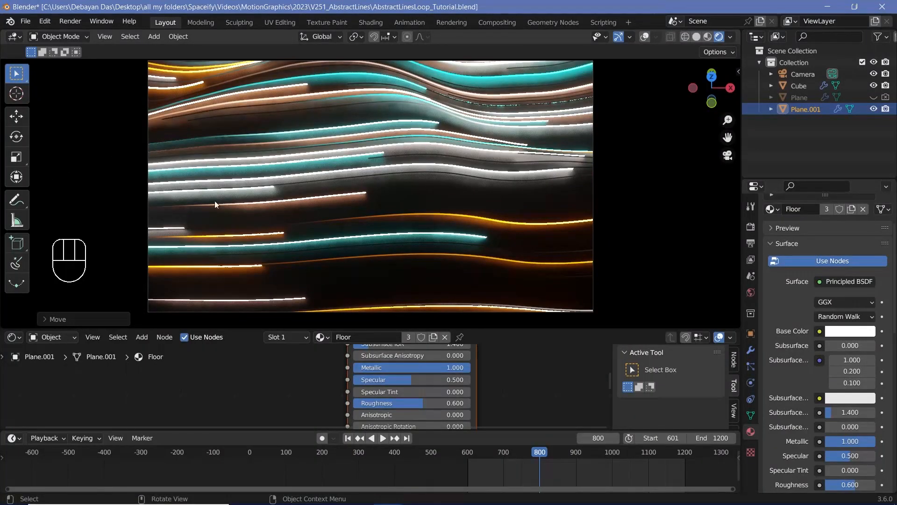
- Start rendering the animation
click(61, 22)
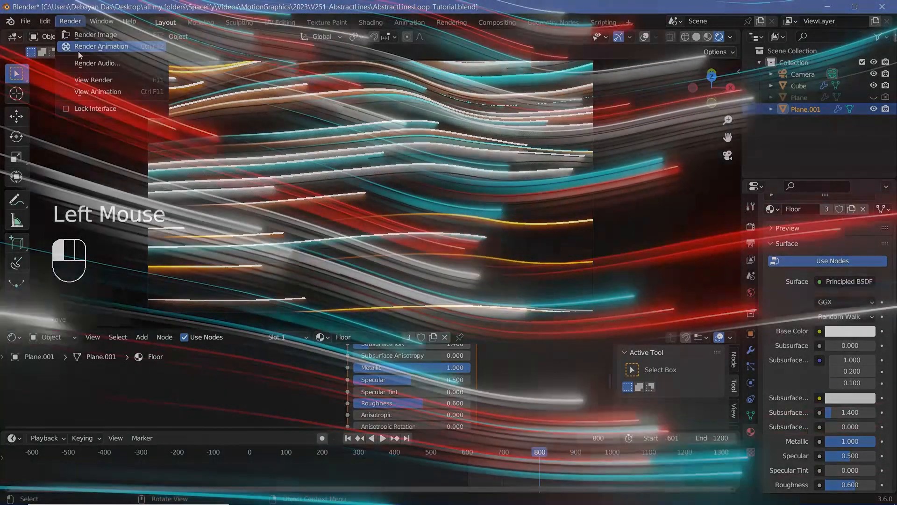